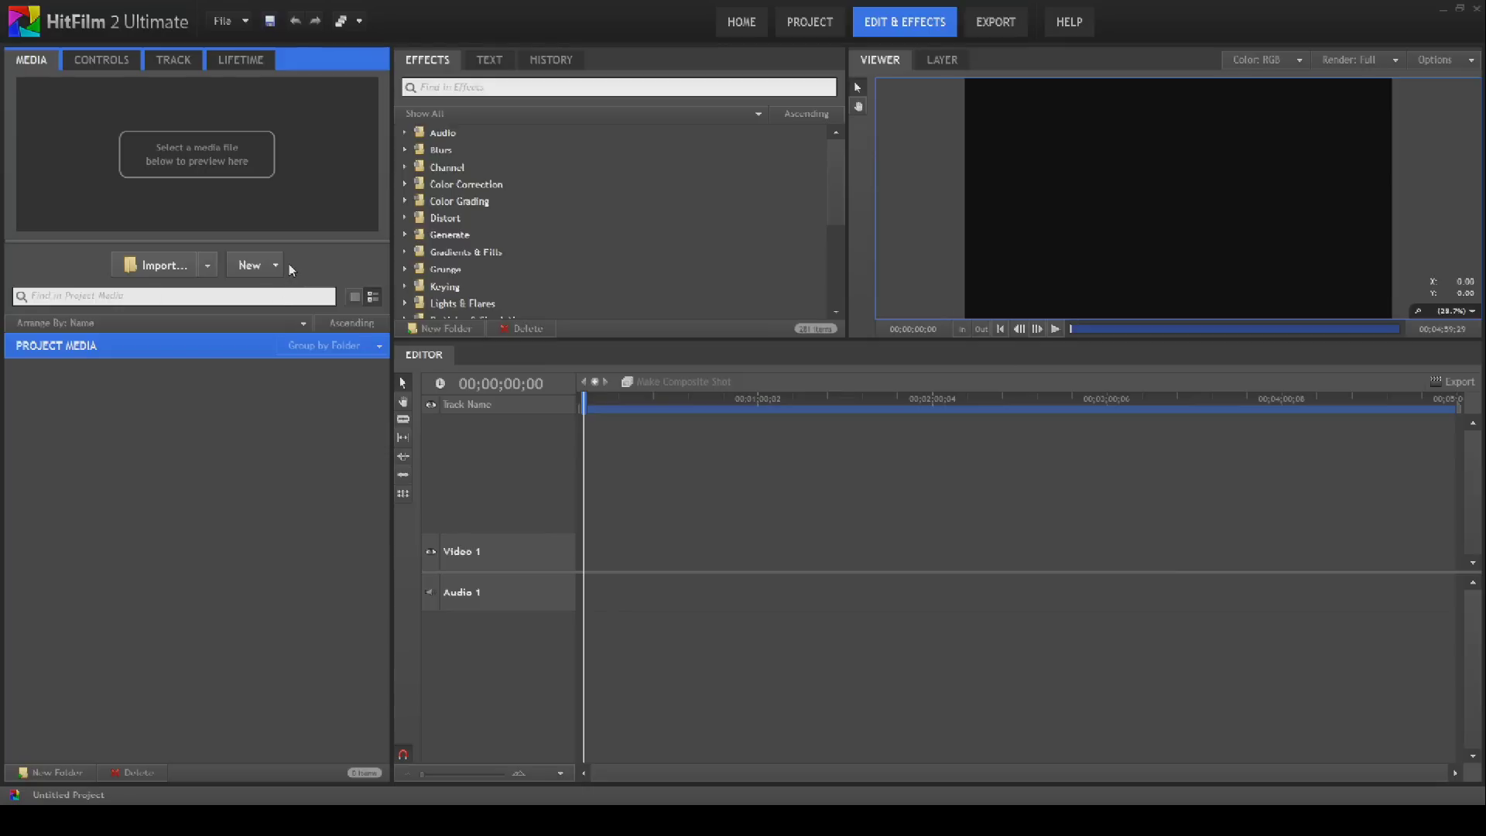
- Import the saved Bullethole_Metal_256 composite shot into the project
click(207, 265)
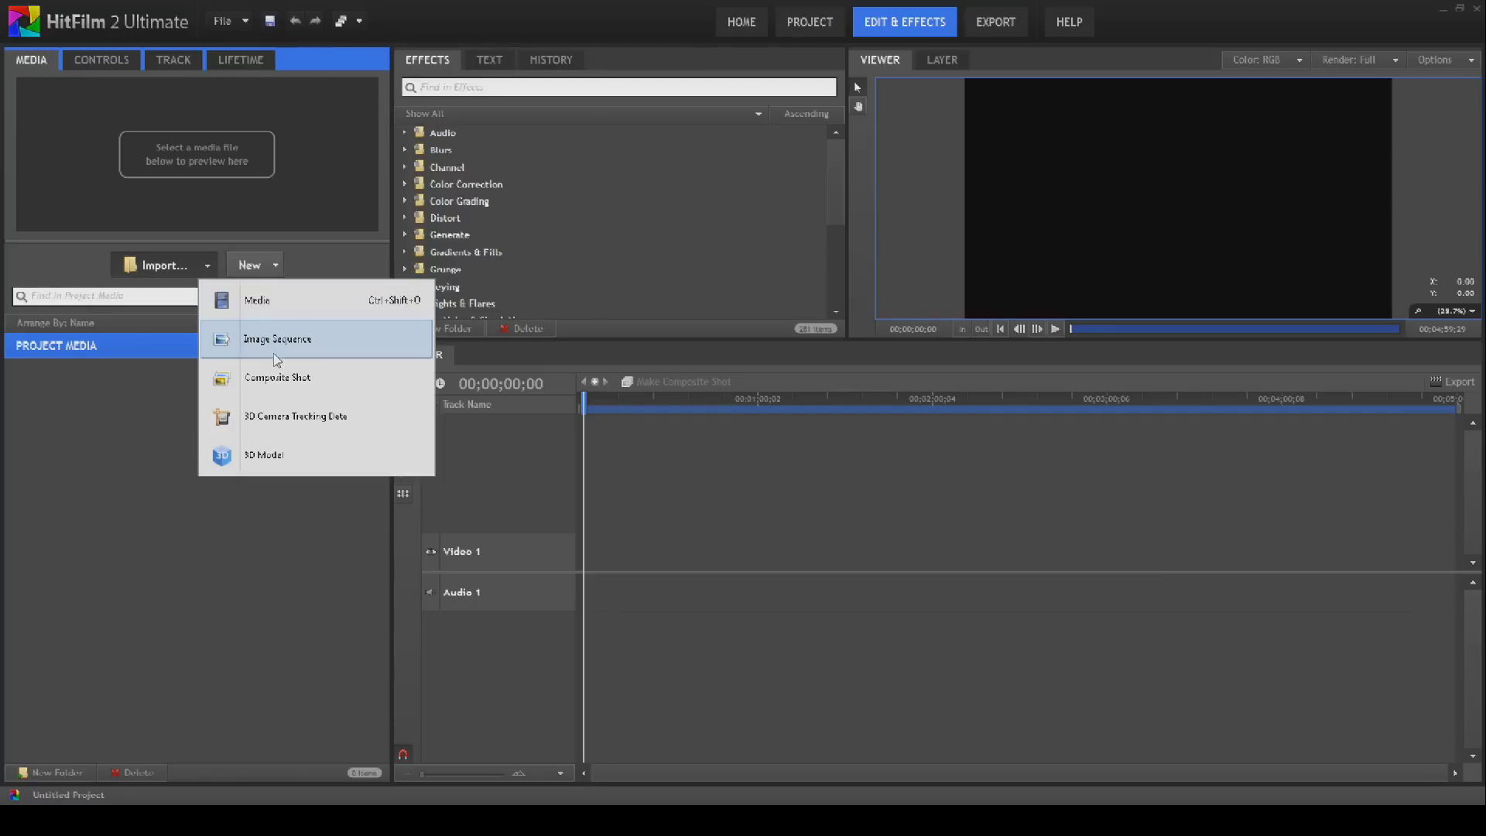
click(276, 375)
double_click(928, 282)
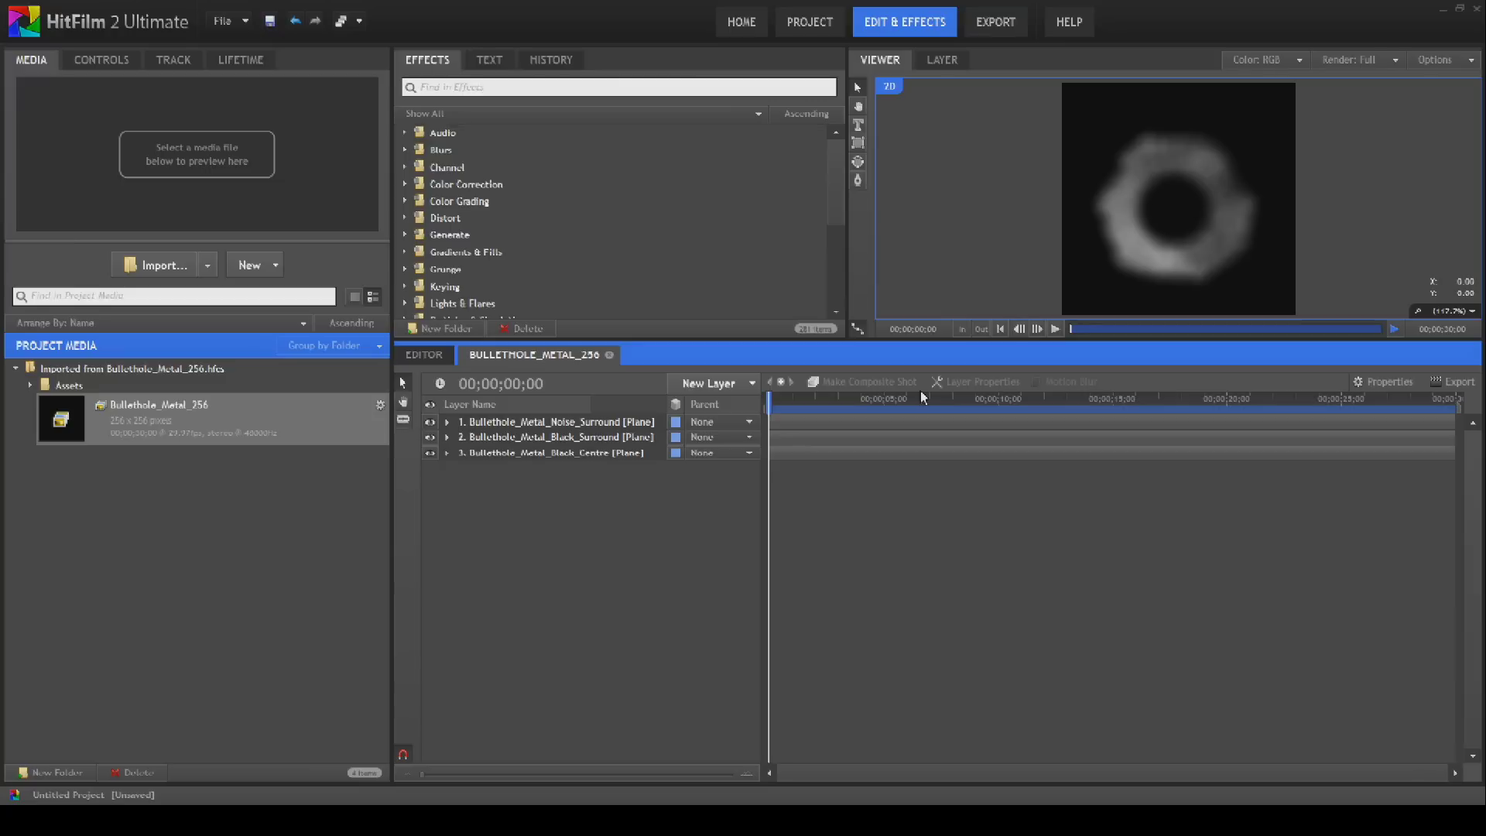
- Delete the imported Bullethole_Metal_256 folder and its contents from the project media
right_click(174, 379)
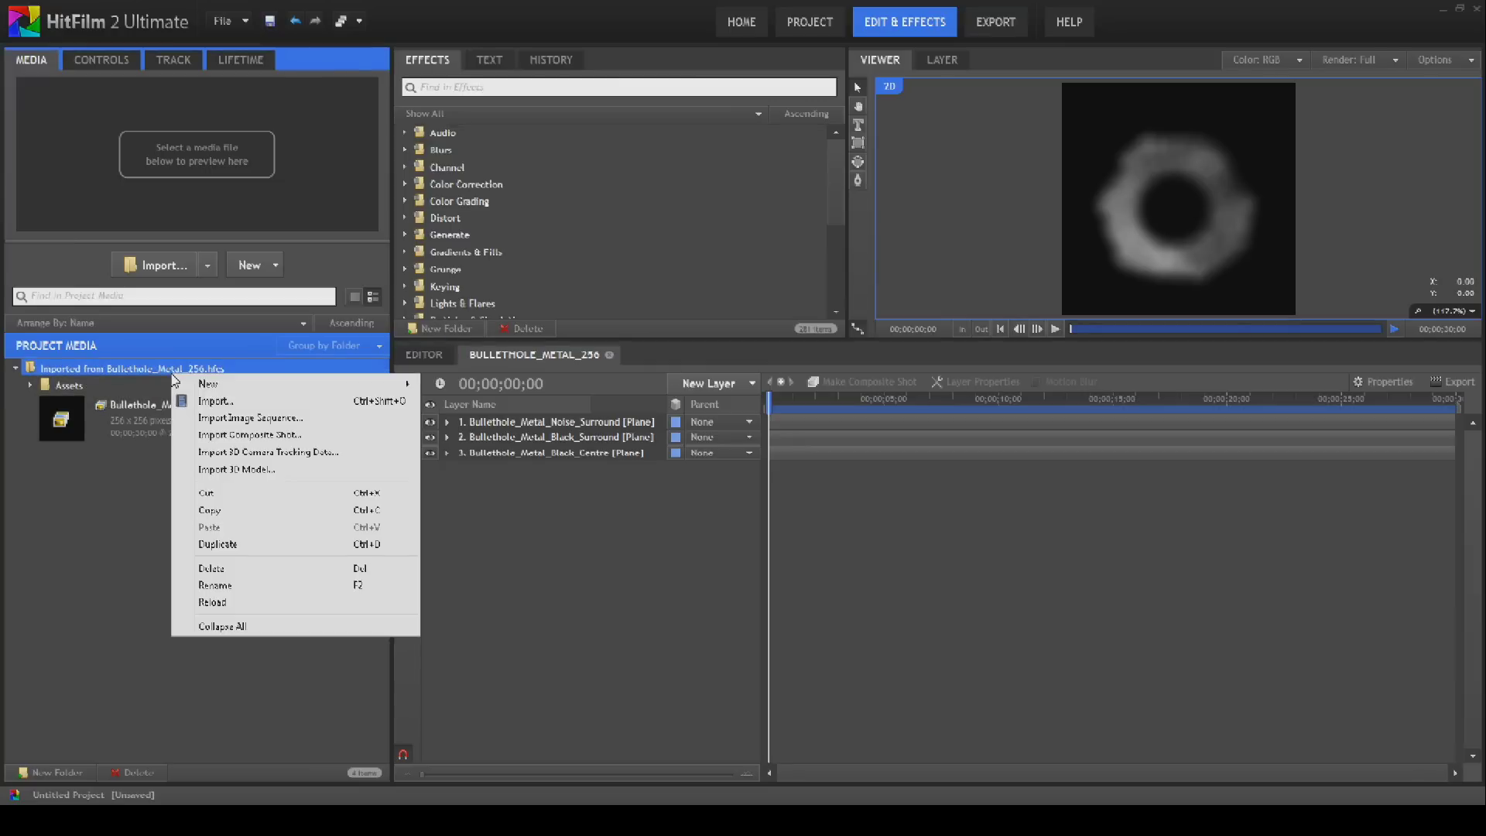
click(236, 575)
click(718, 419)
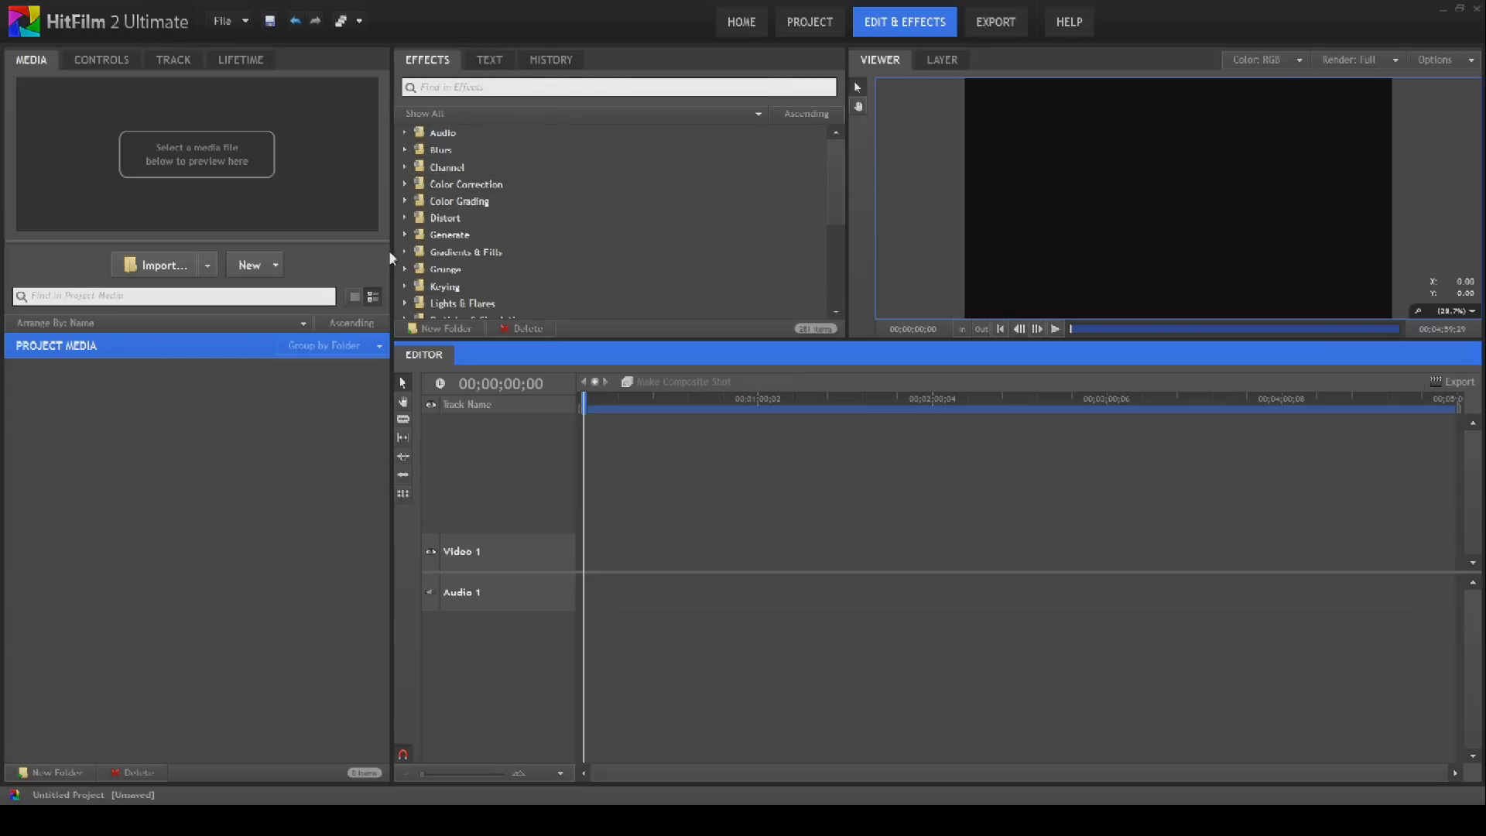
- Start a new composite shot named Bullethole_Concrete_256 using the Custom template
click(276, 267)
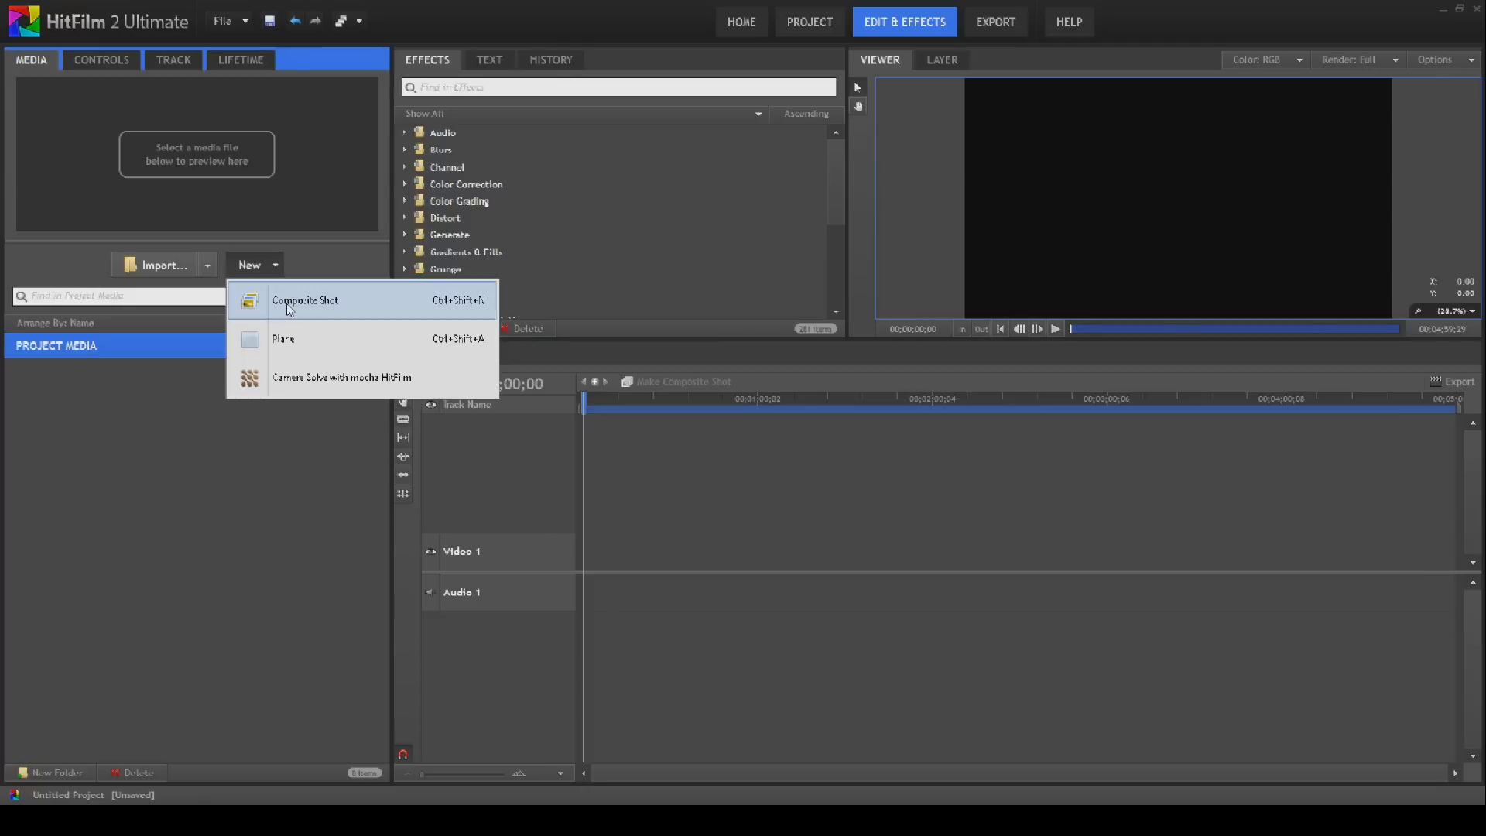
click(287, 307)
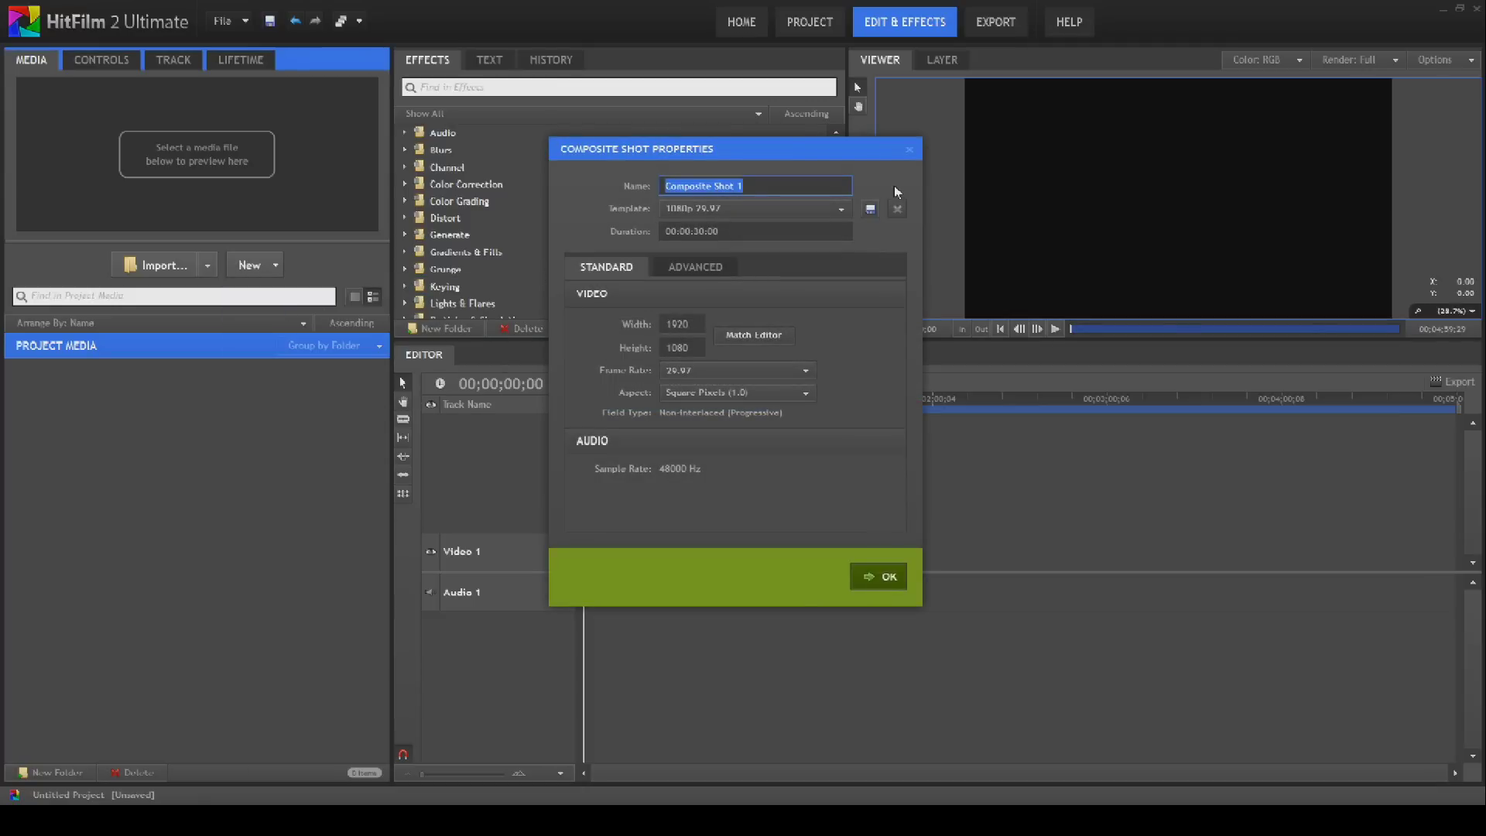
text(Bullet)
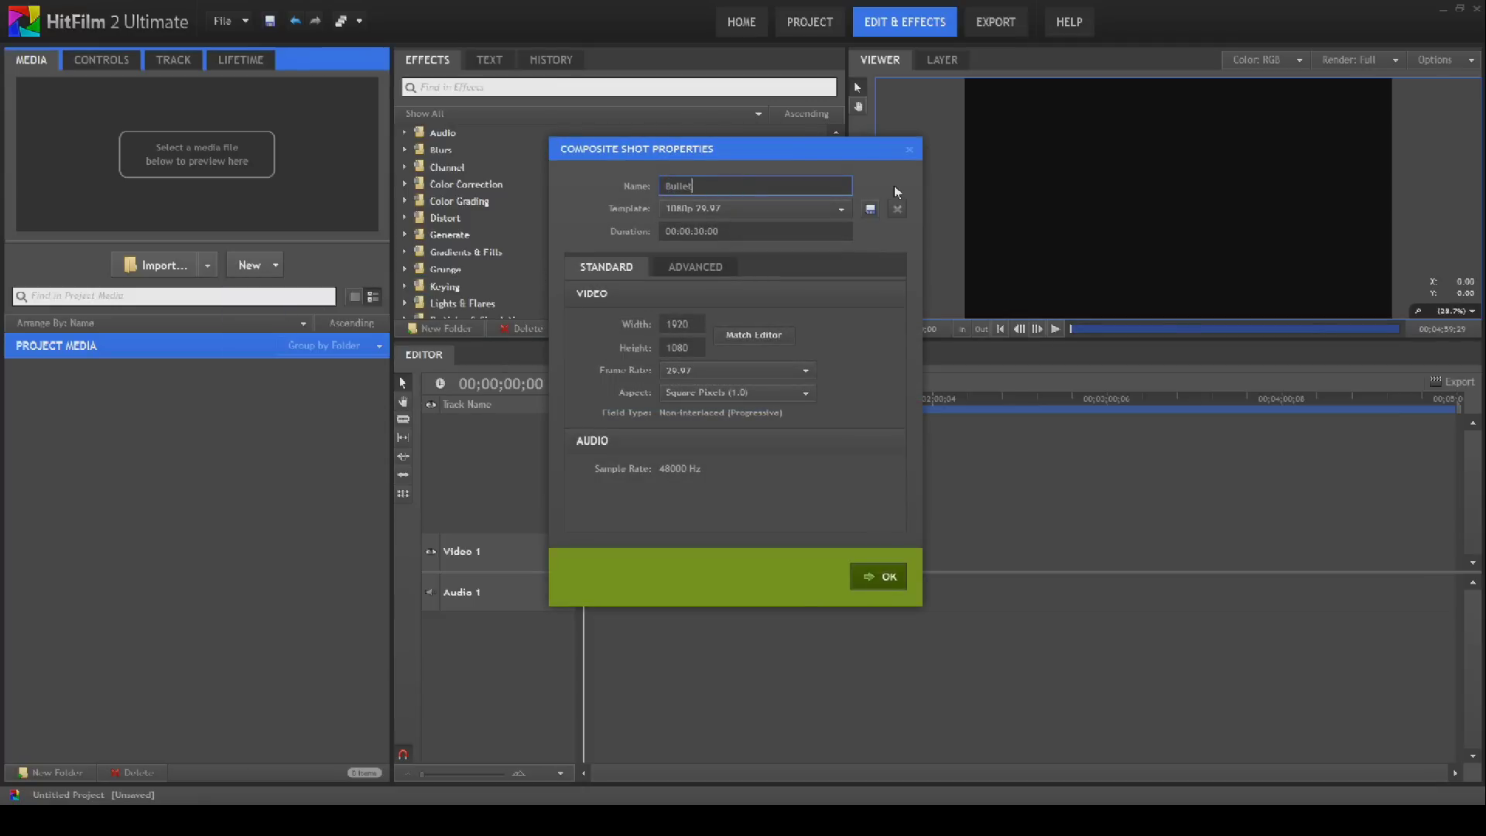
text(hole_Concrete_256)
click(841, 208)
scroll(828, 325, down, 3)
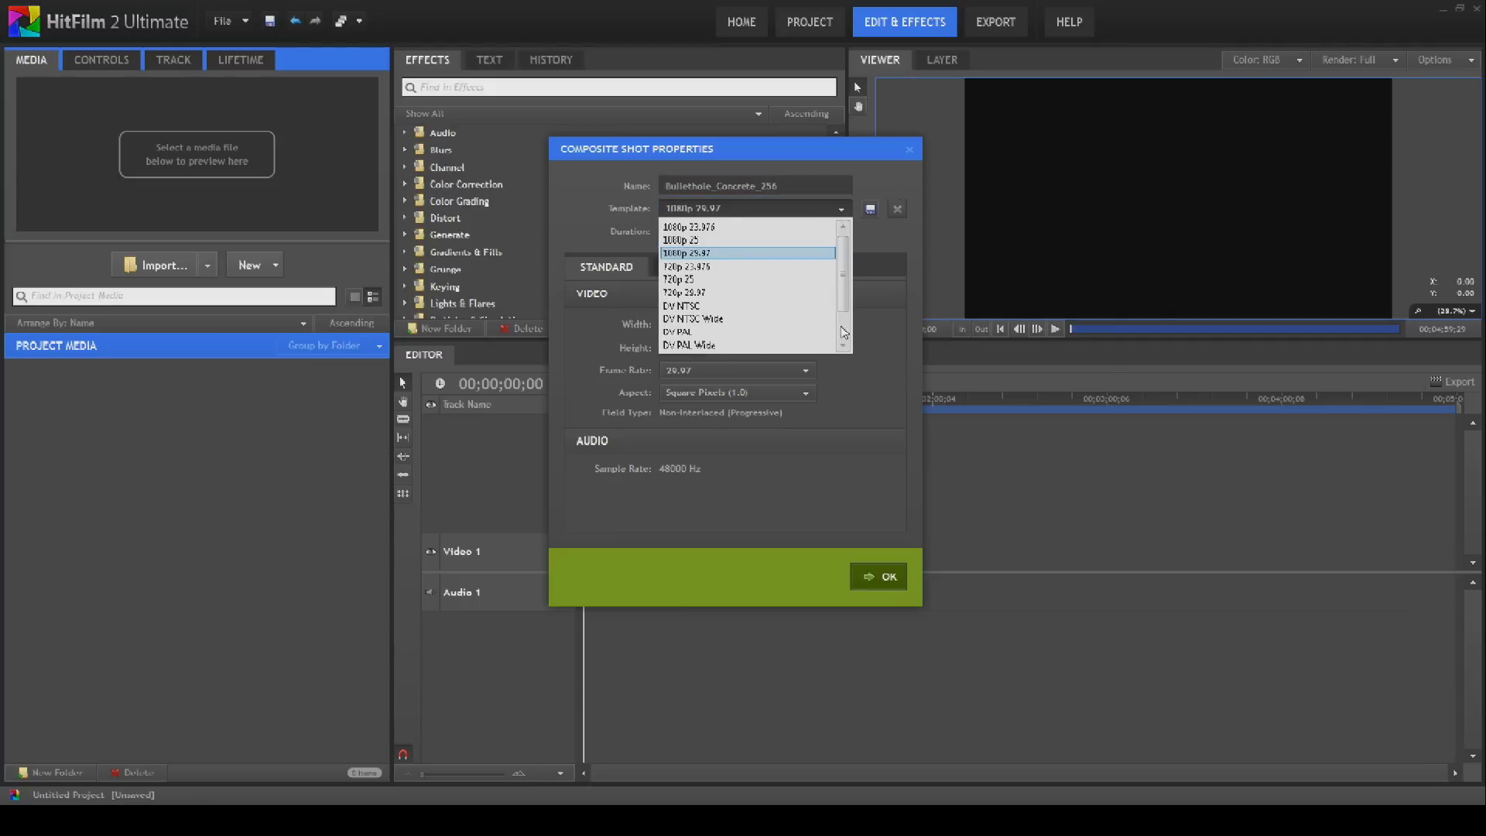
click(790, 344)
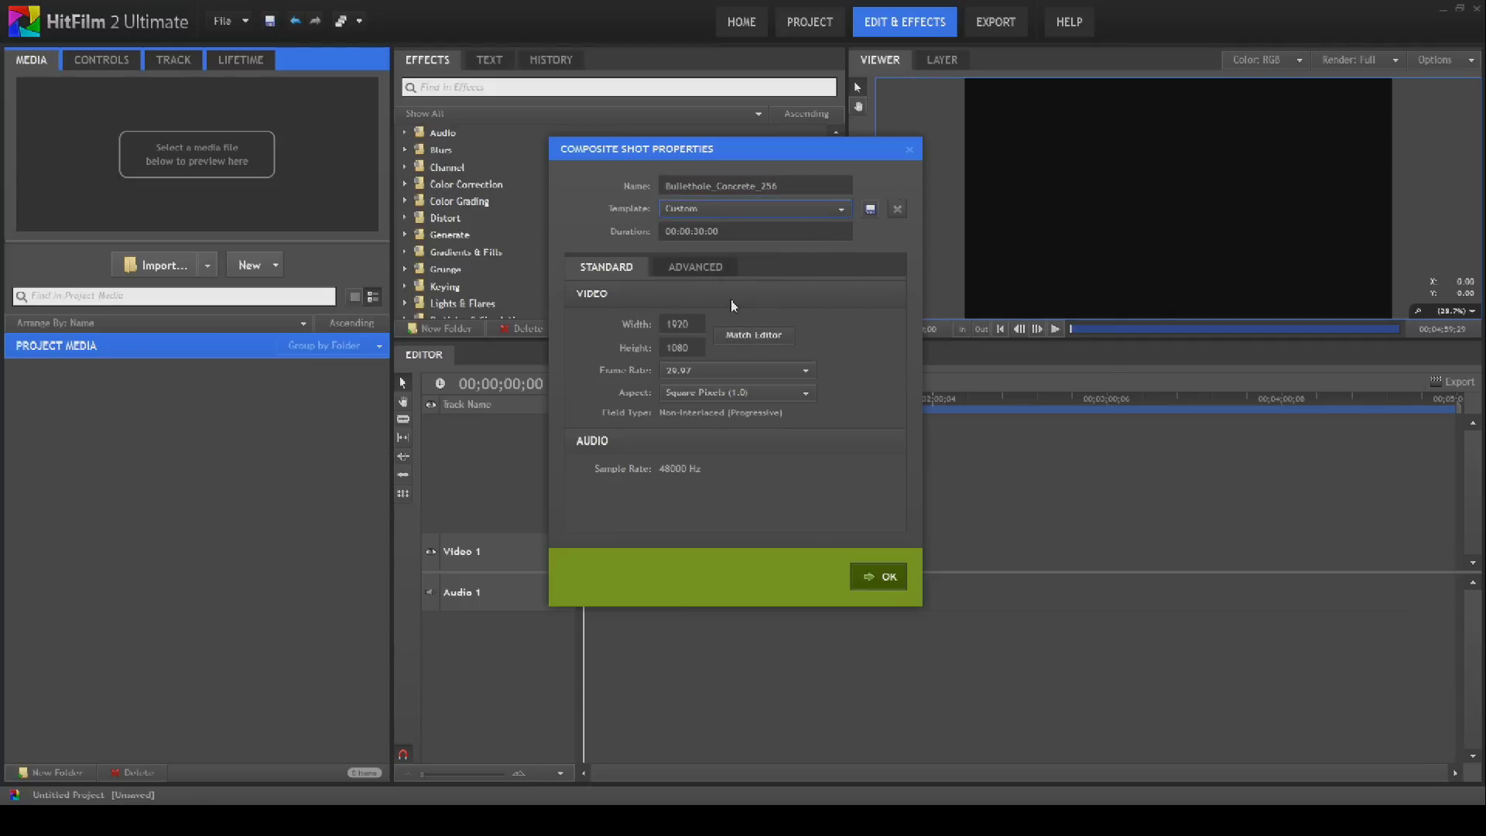
- Set the composite shot's width and height to 256 pixels and create it
click(688, 323)
double_click(689, 323)
text(256)
click(694, 348)
double_click(694, 348)
text(256)
click(881, 579)
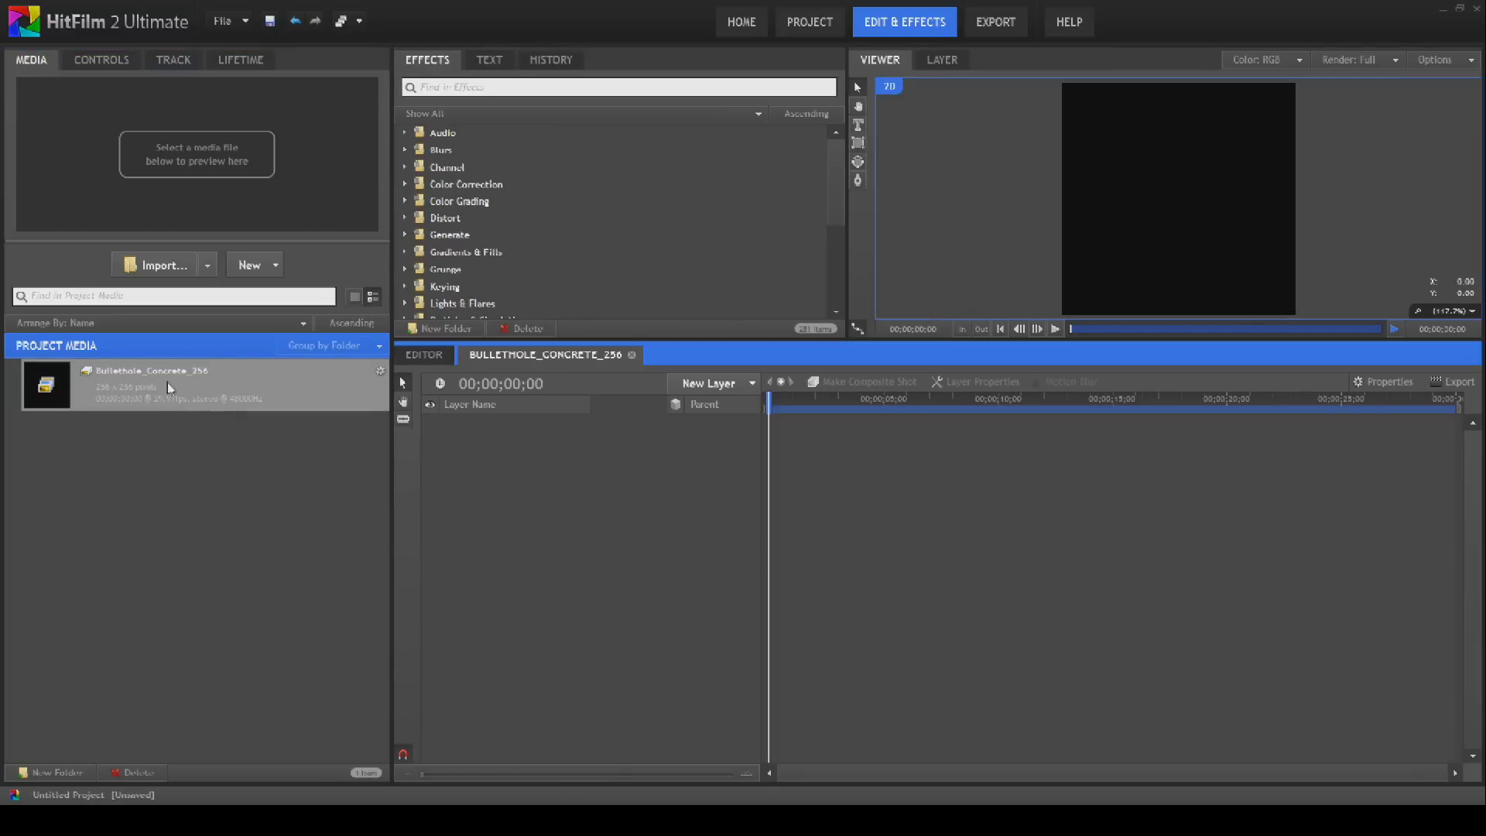
- Add a white plane layer named Test_Background to the composite shot
click(746, 387)
click(723, 417)
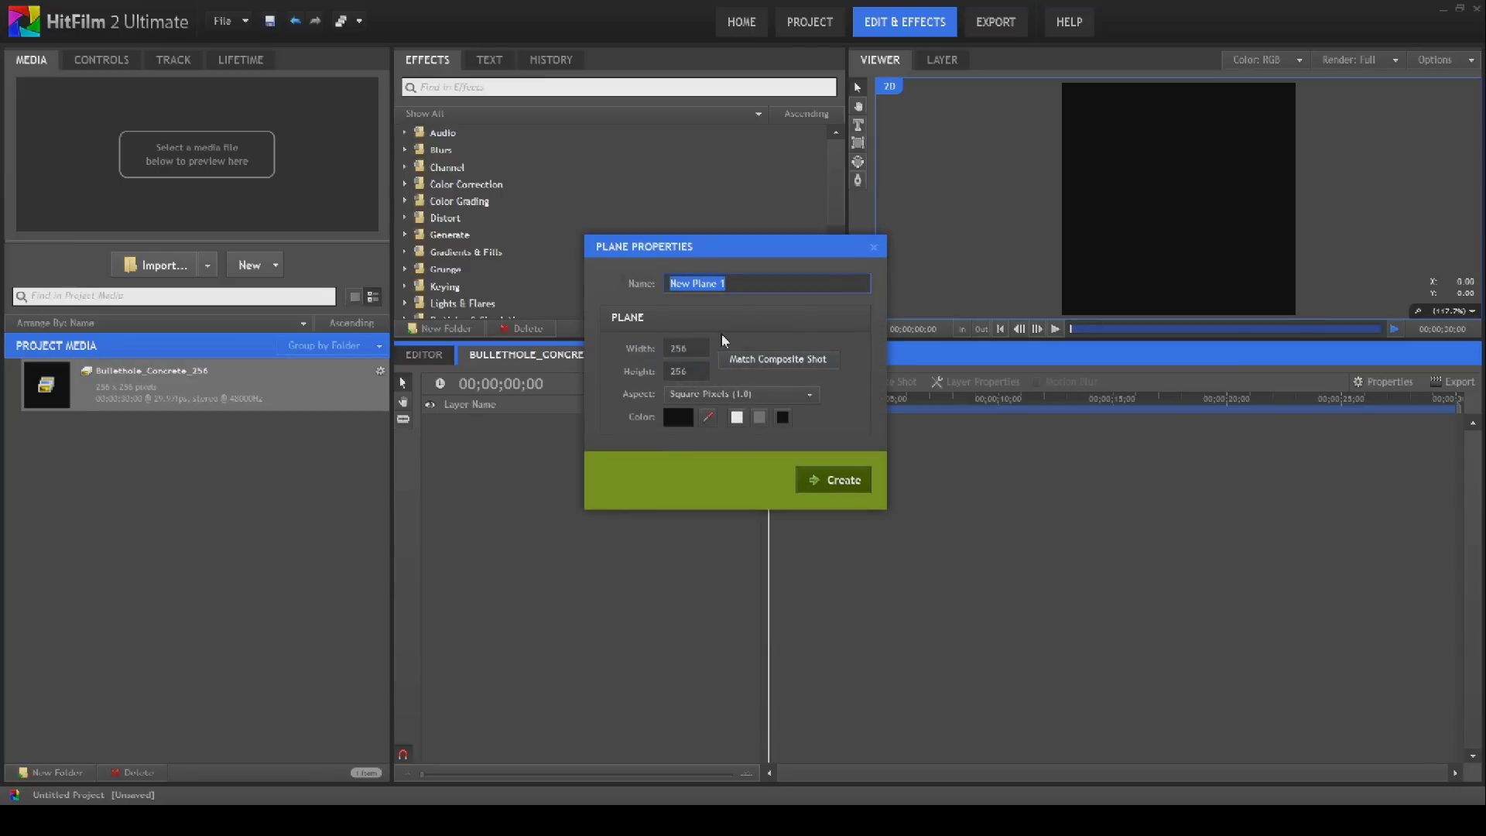
text(Test_Ba)
click(736, 418)
click(815, 485)
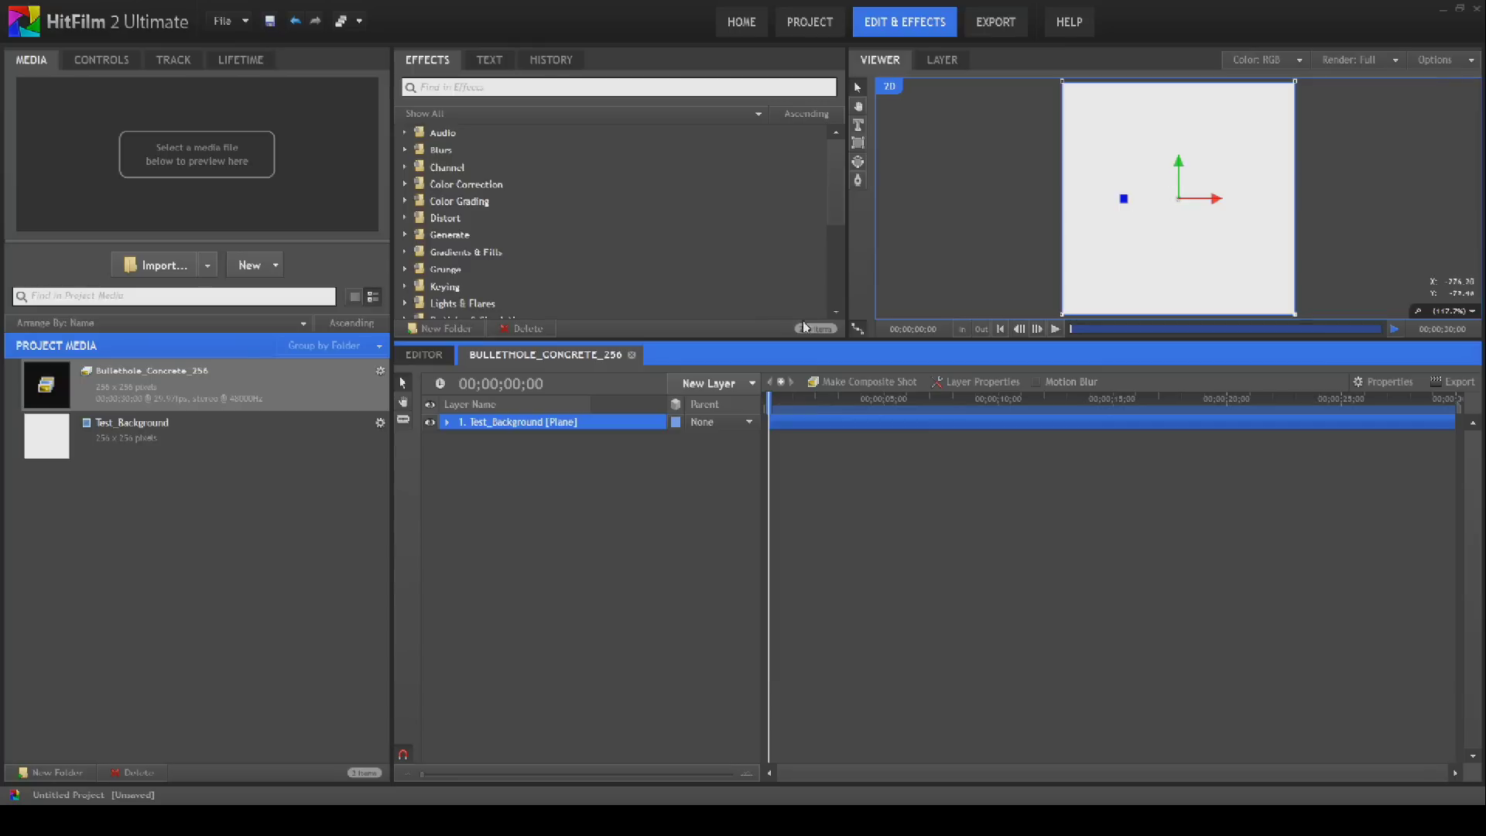
- Add a black plane layer named Bullethole_Concrete_Center above the test background
click(751, 383)
click(739, 425)
click(782, 417)
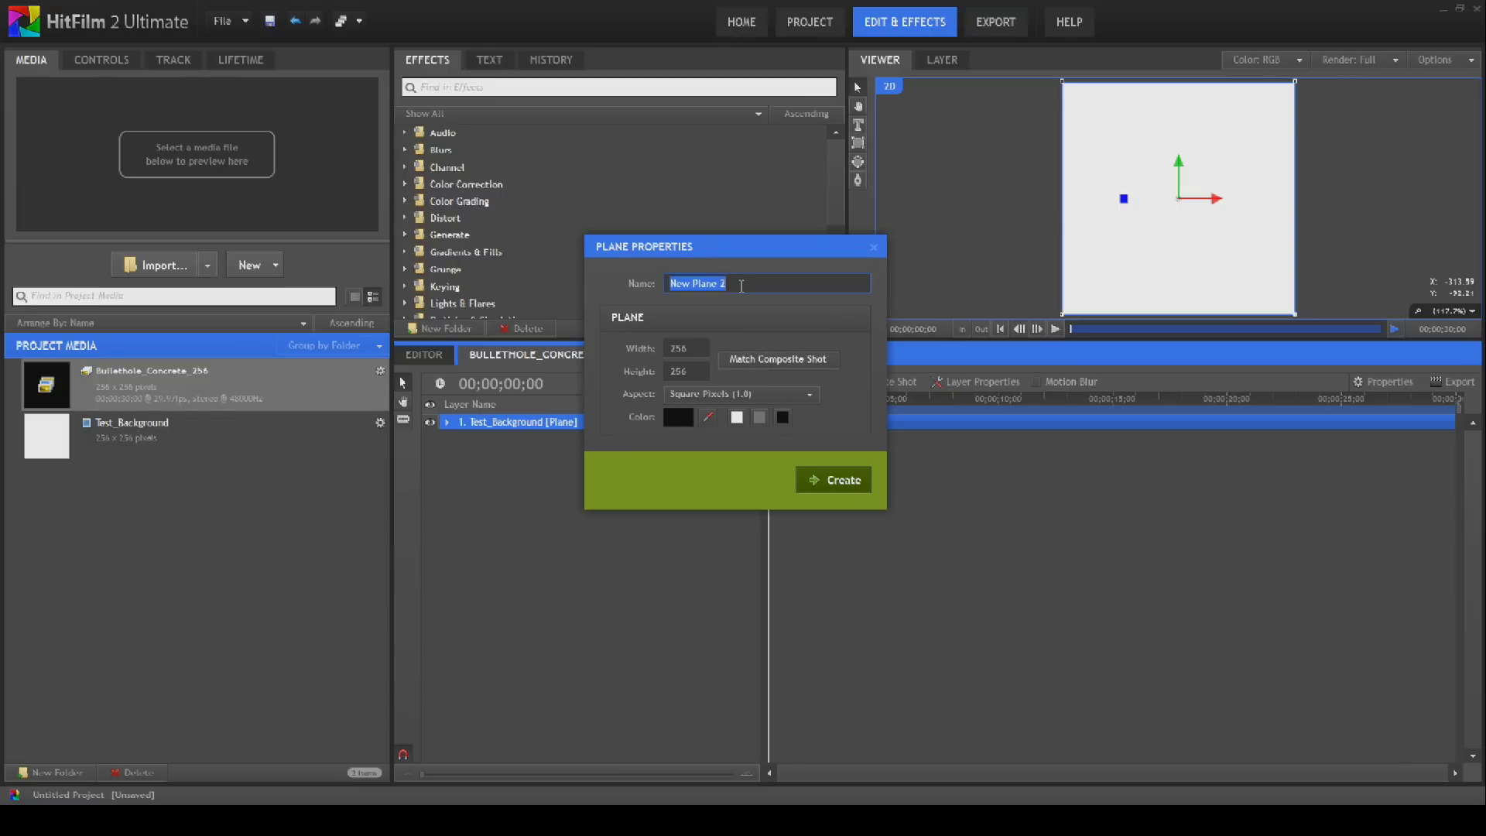
text(Bullethole_Concrete_Center)
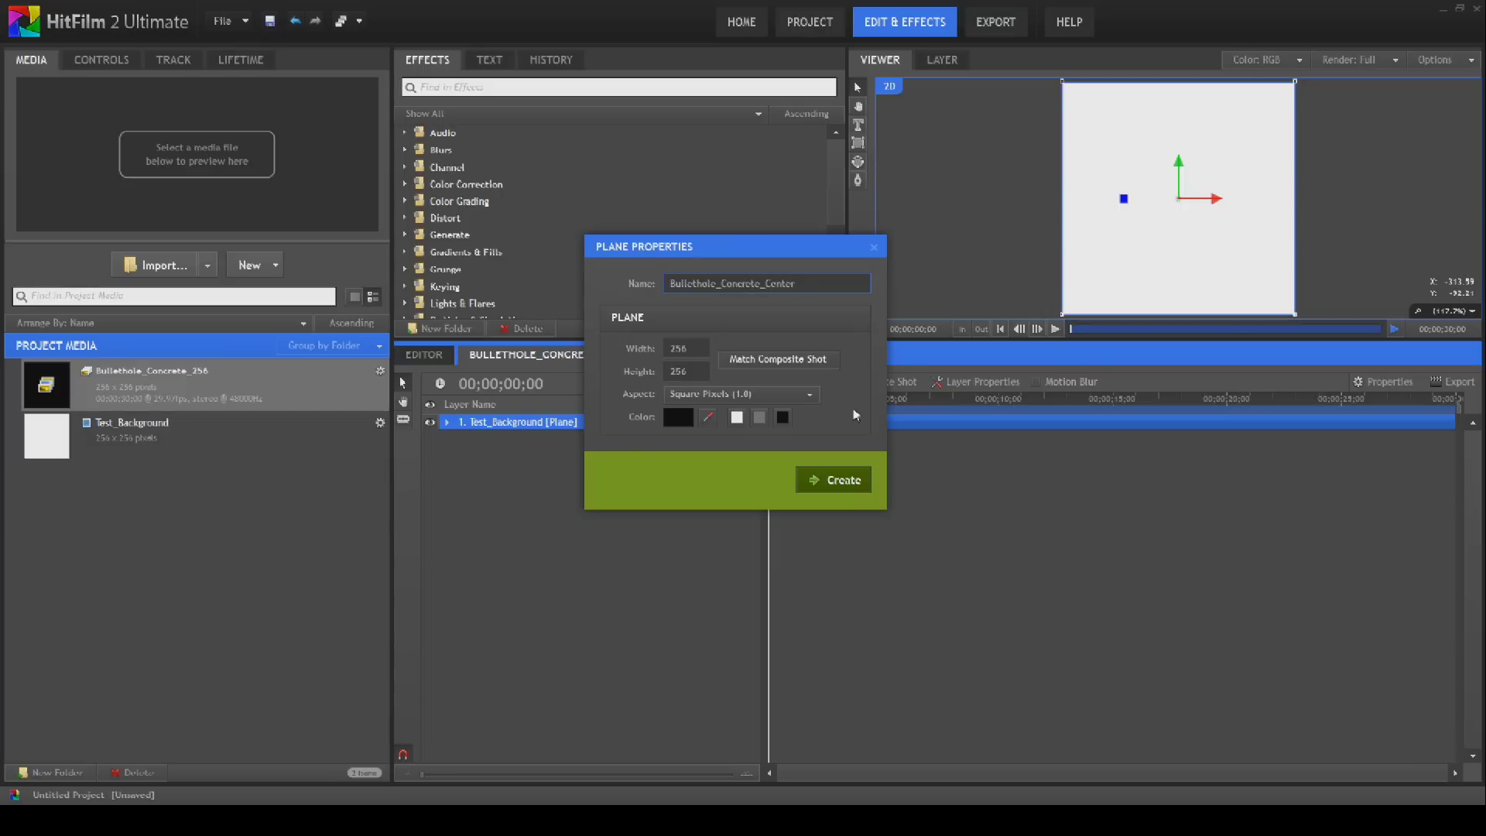
click(827, 484)
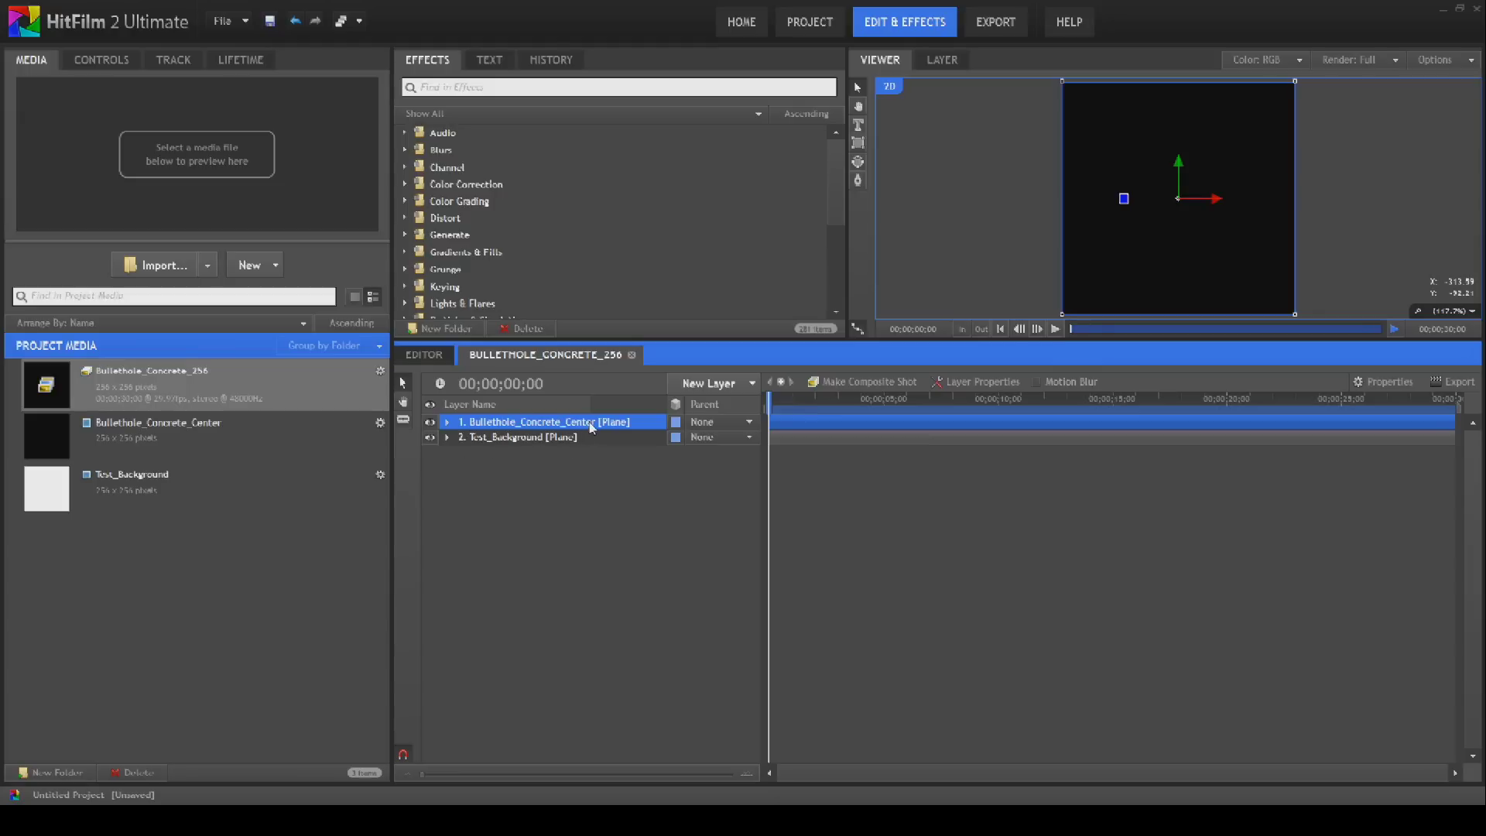
- Draw a small circular mask at the centre of the Bullethole_Concrete_Center plane and slightly raise its Feather Strength
click(869, 172)
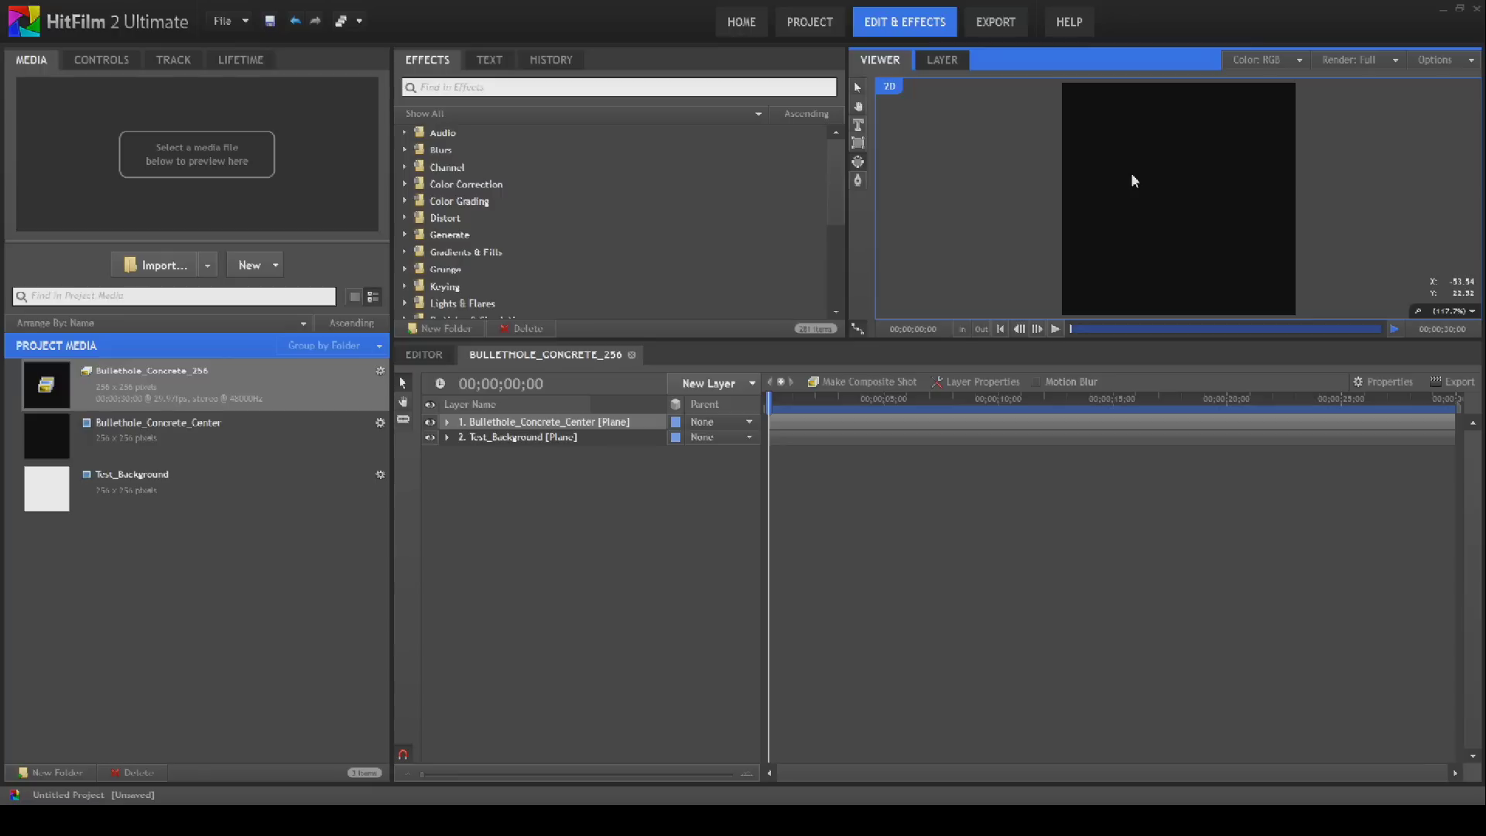
drag(1131, 165, 1197, 225)
click(855, 88)
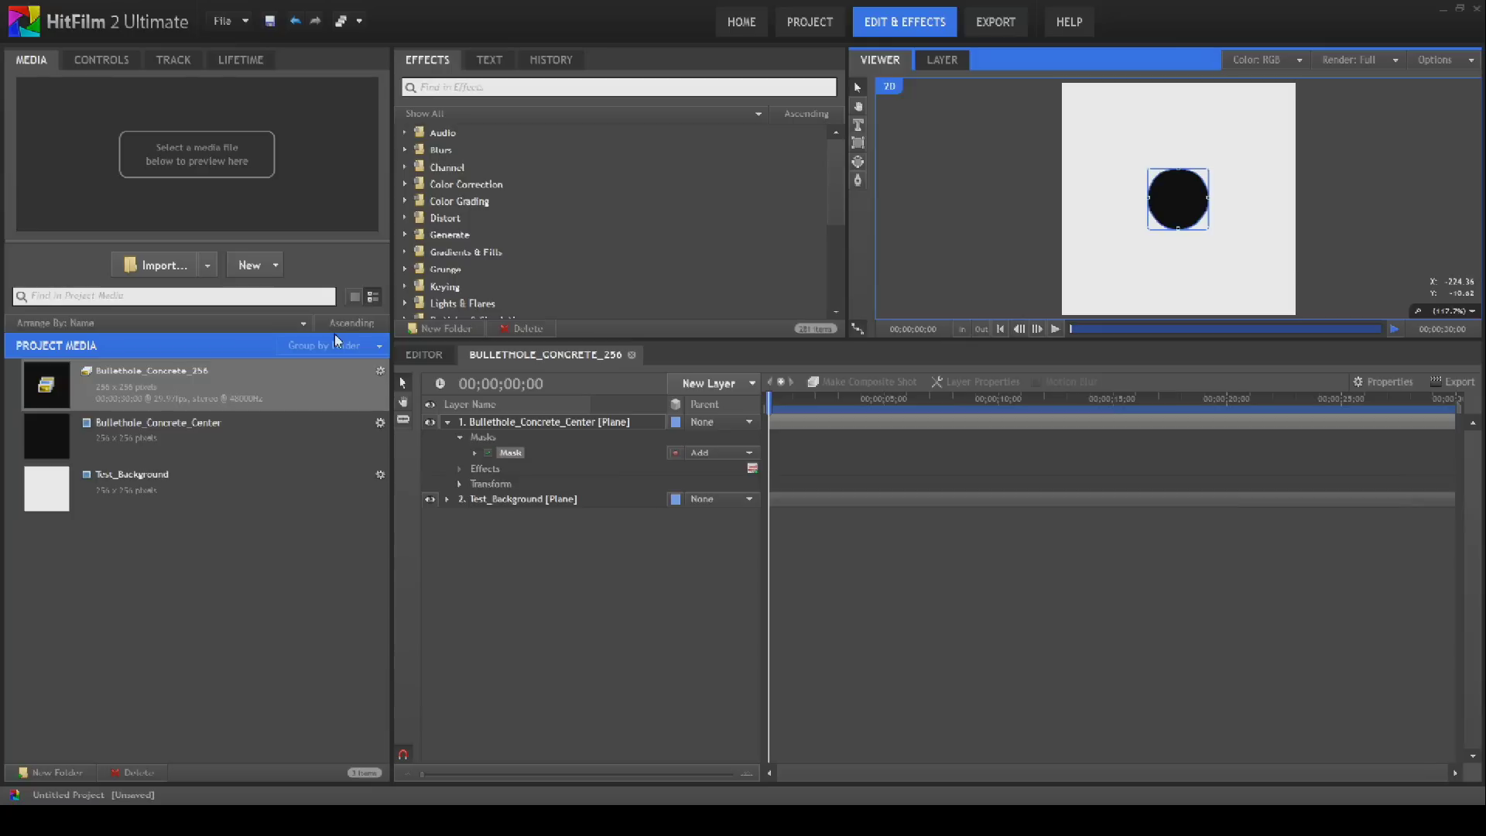
click(517, 458)
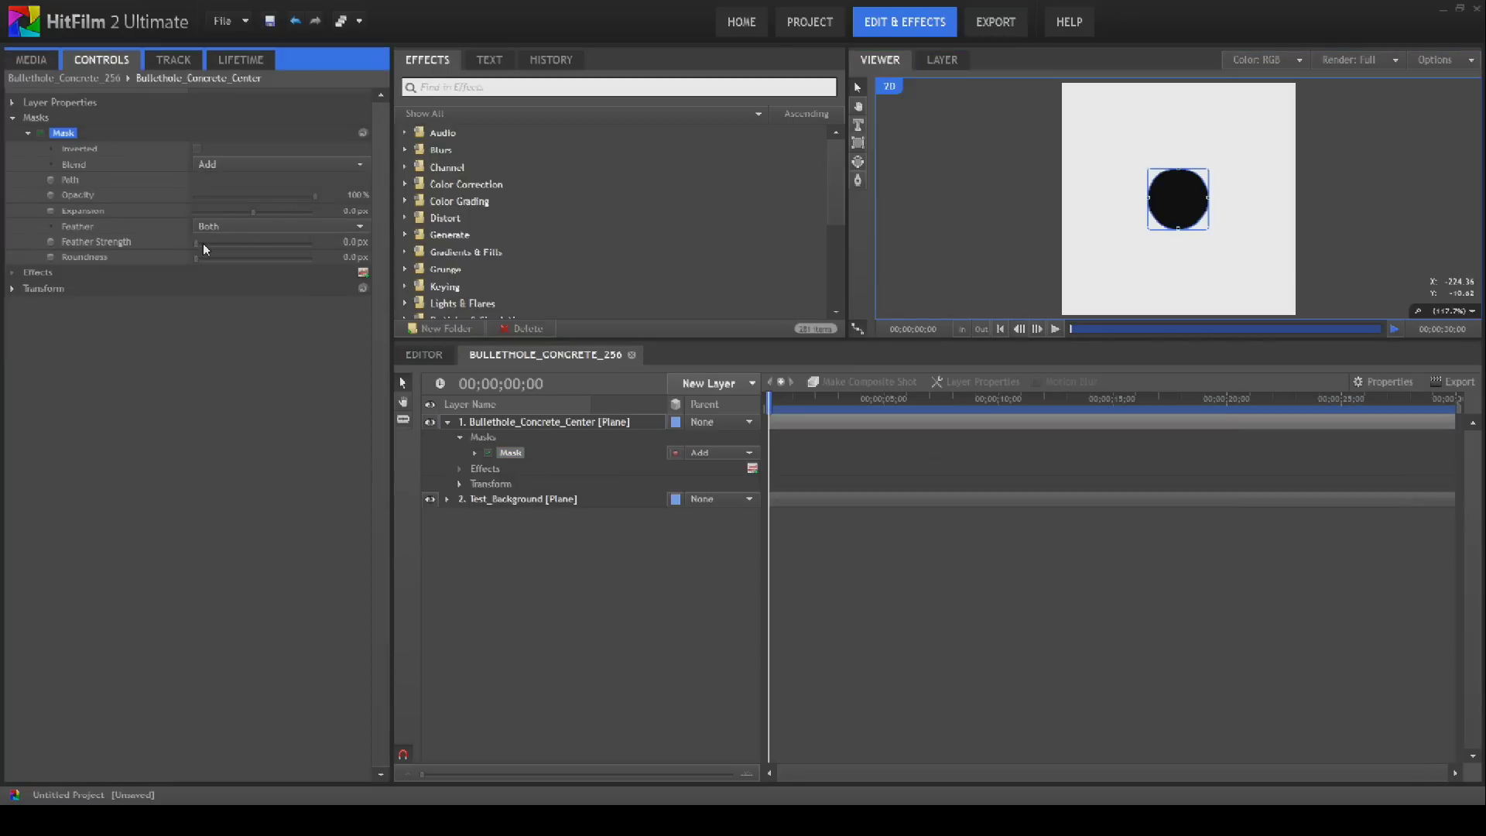
drag(194, 246, 199, 246)
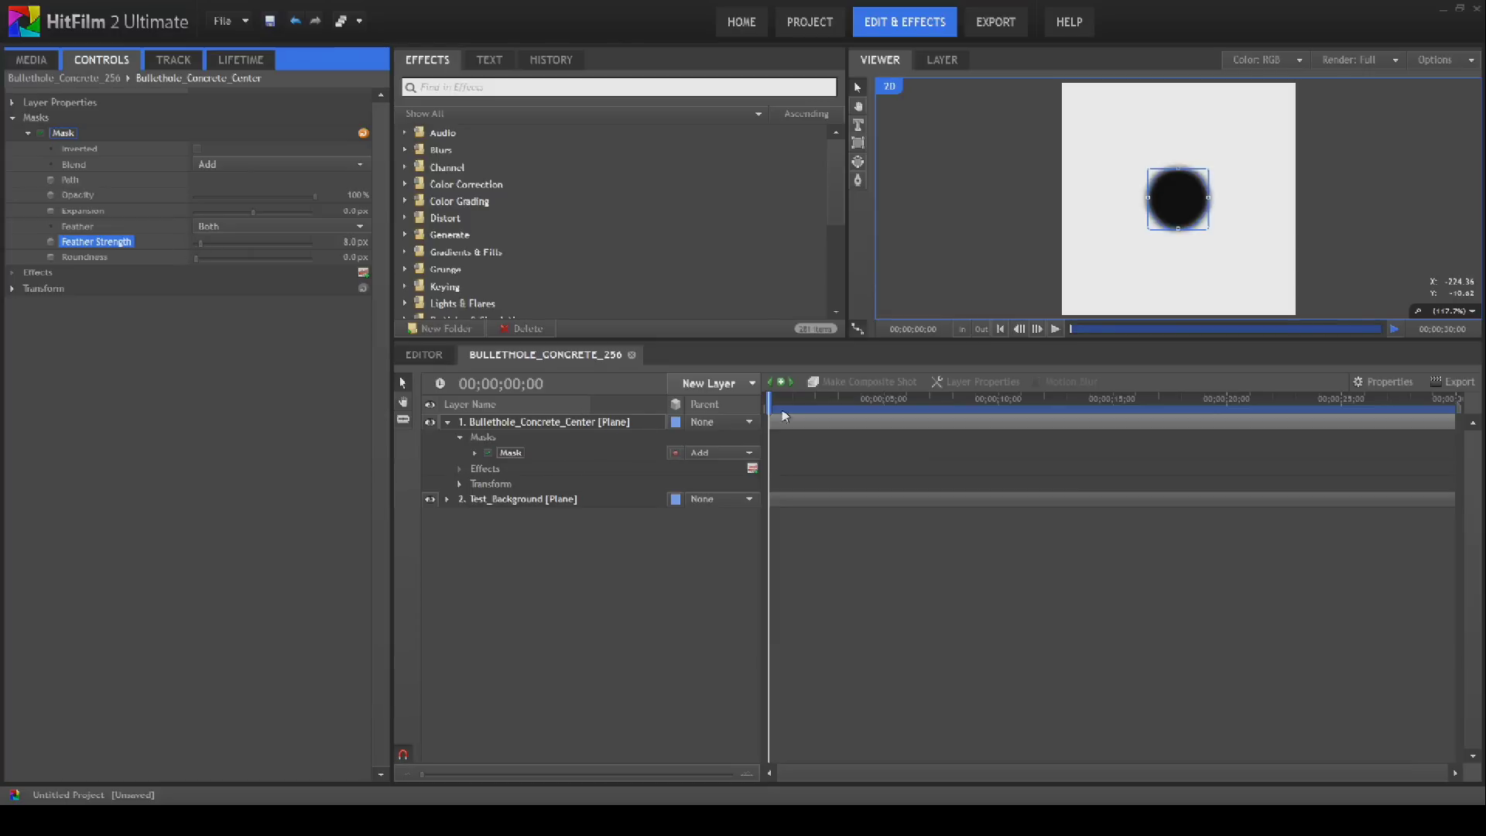
- Add a new grade layer and rename it Bullethole_Concrete_Cracks
click(751, 384)
click(741, 498)
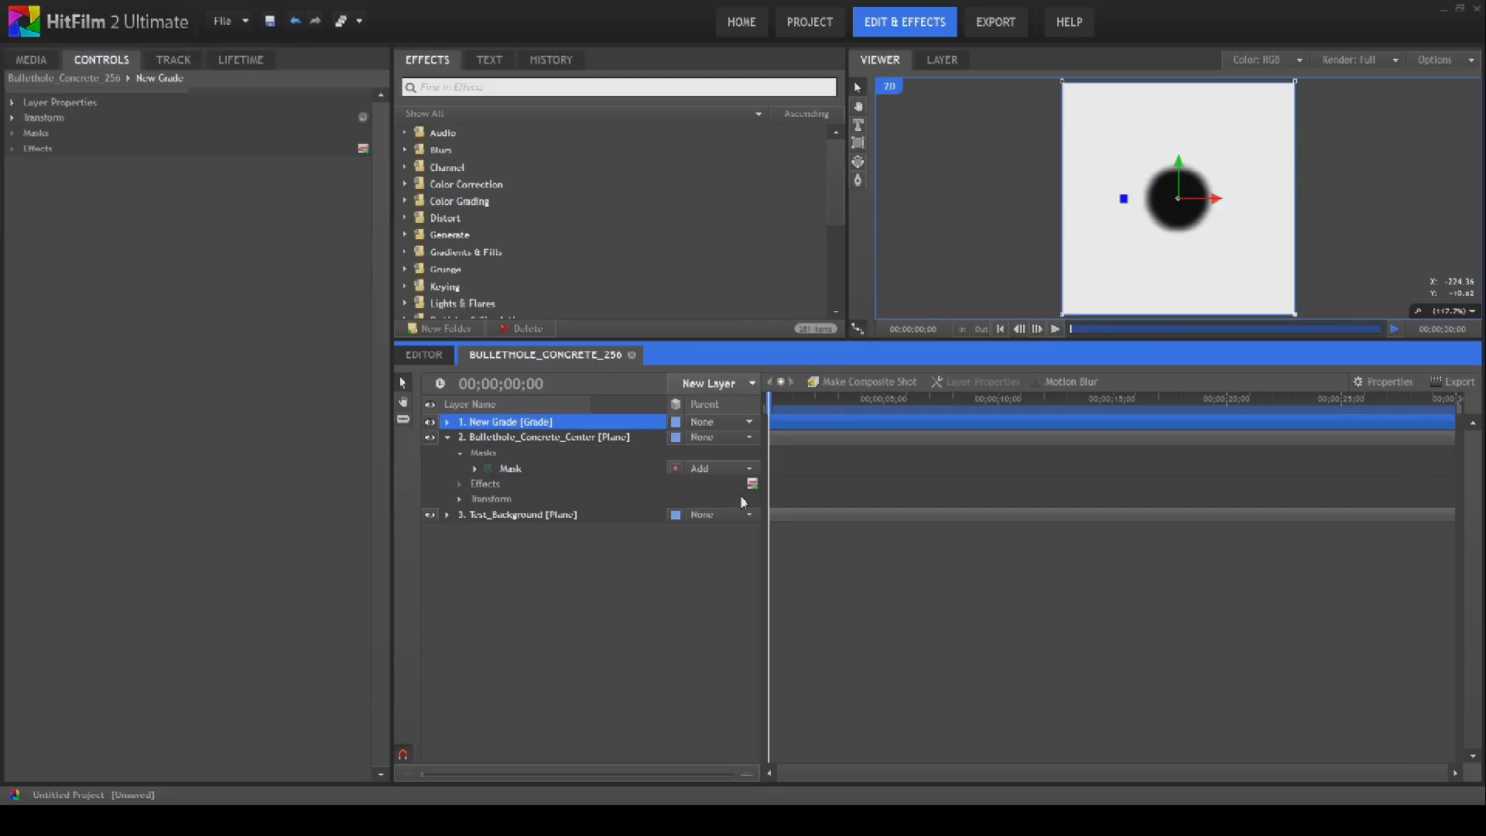
right_click(554, 426)
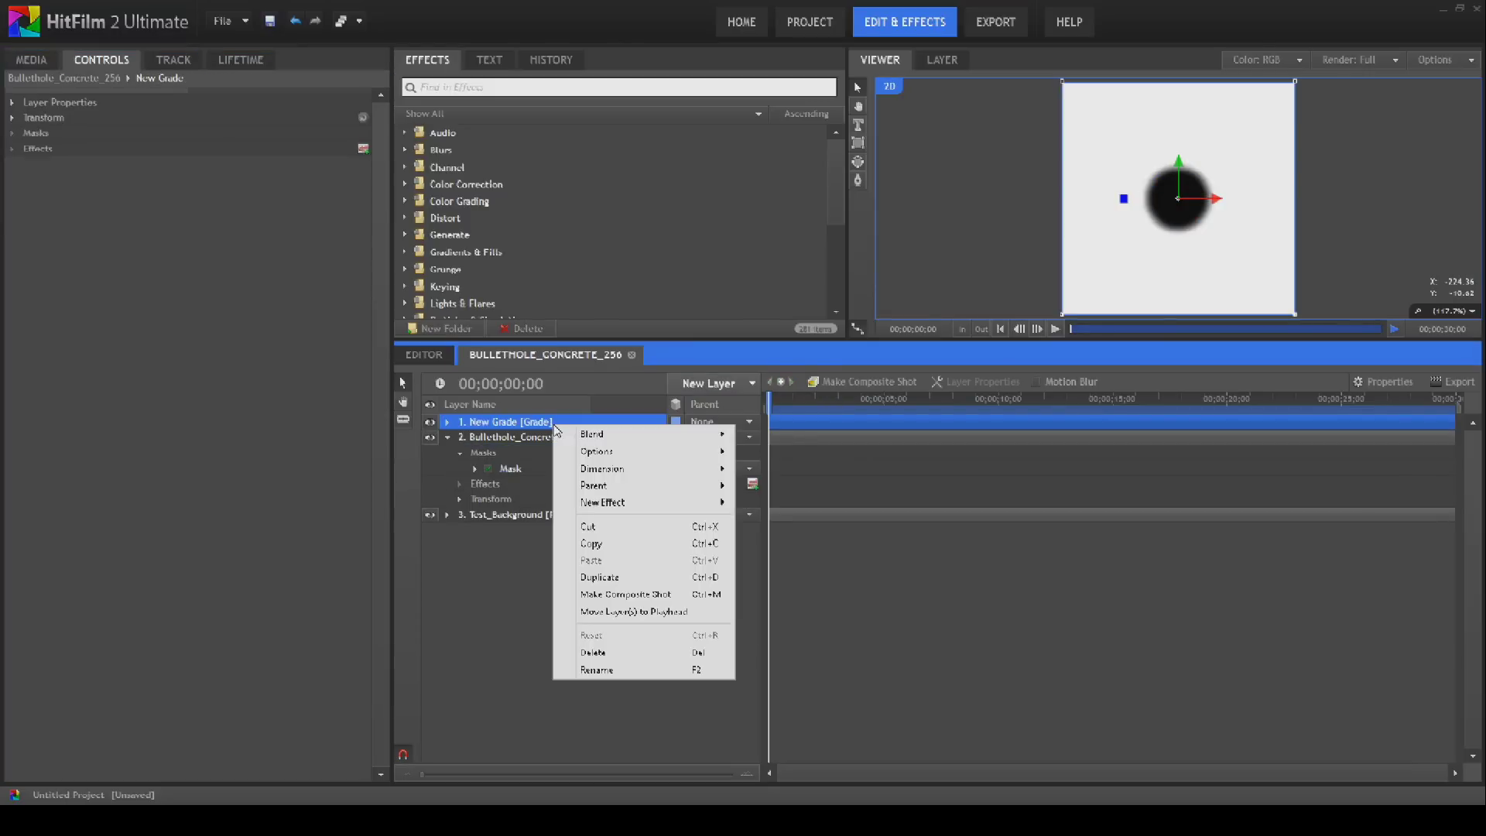
click(599, 670)
text(B)
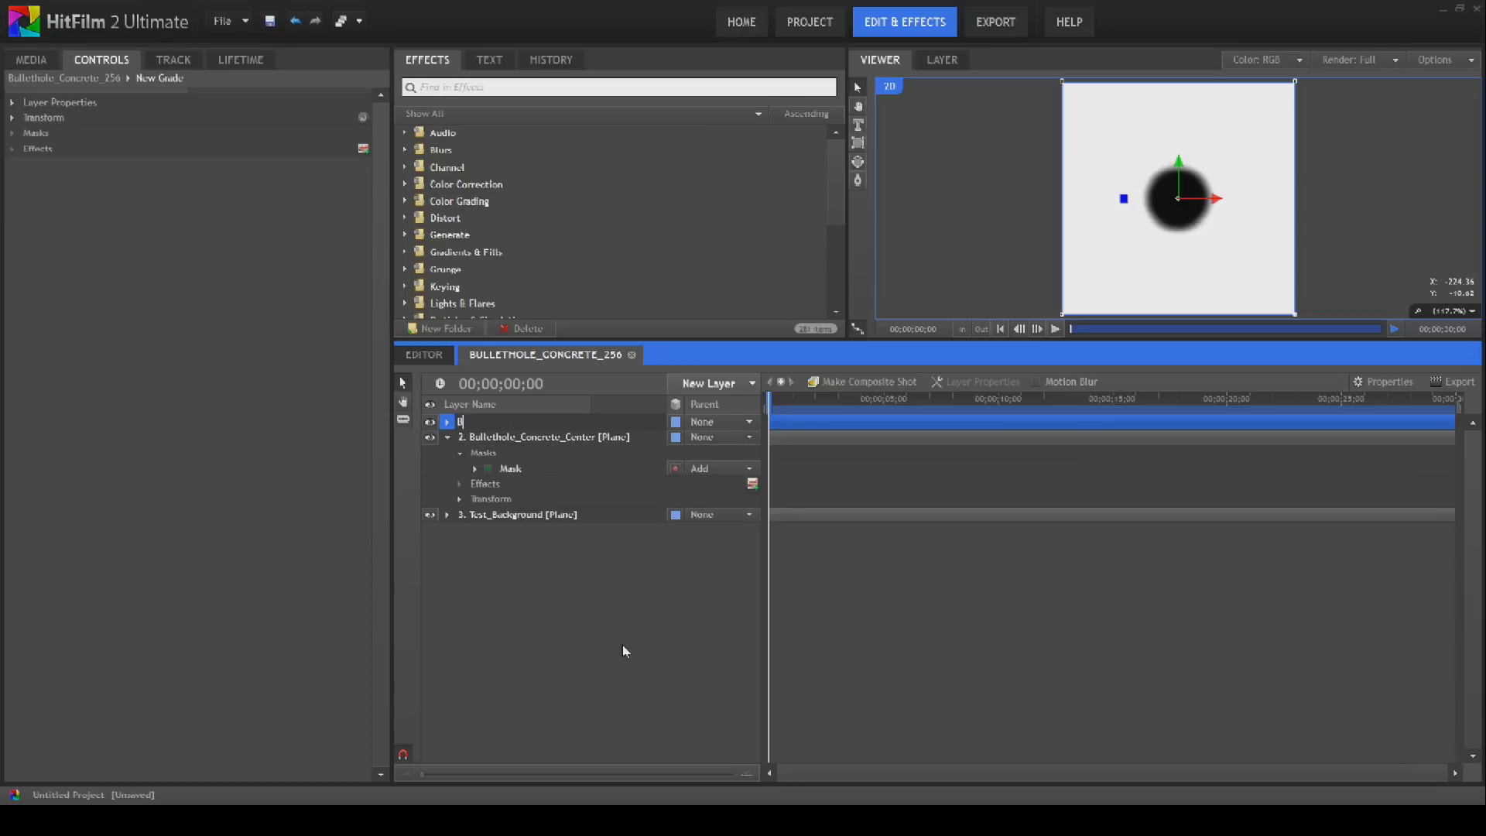
text(ullethole_Concrete_Cracks)
key(Return)
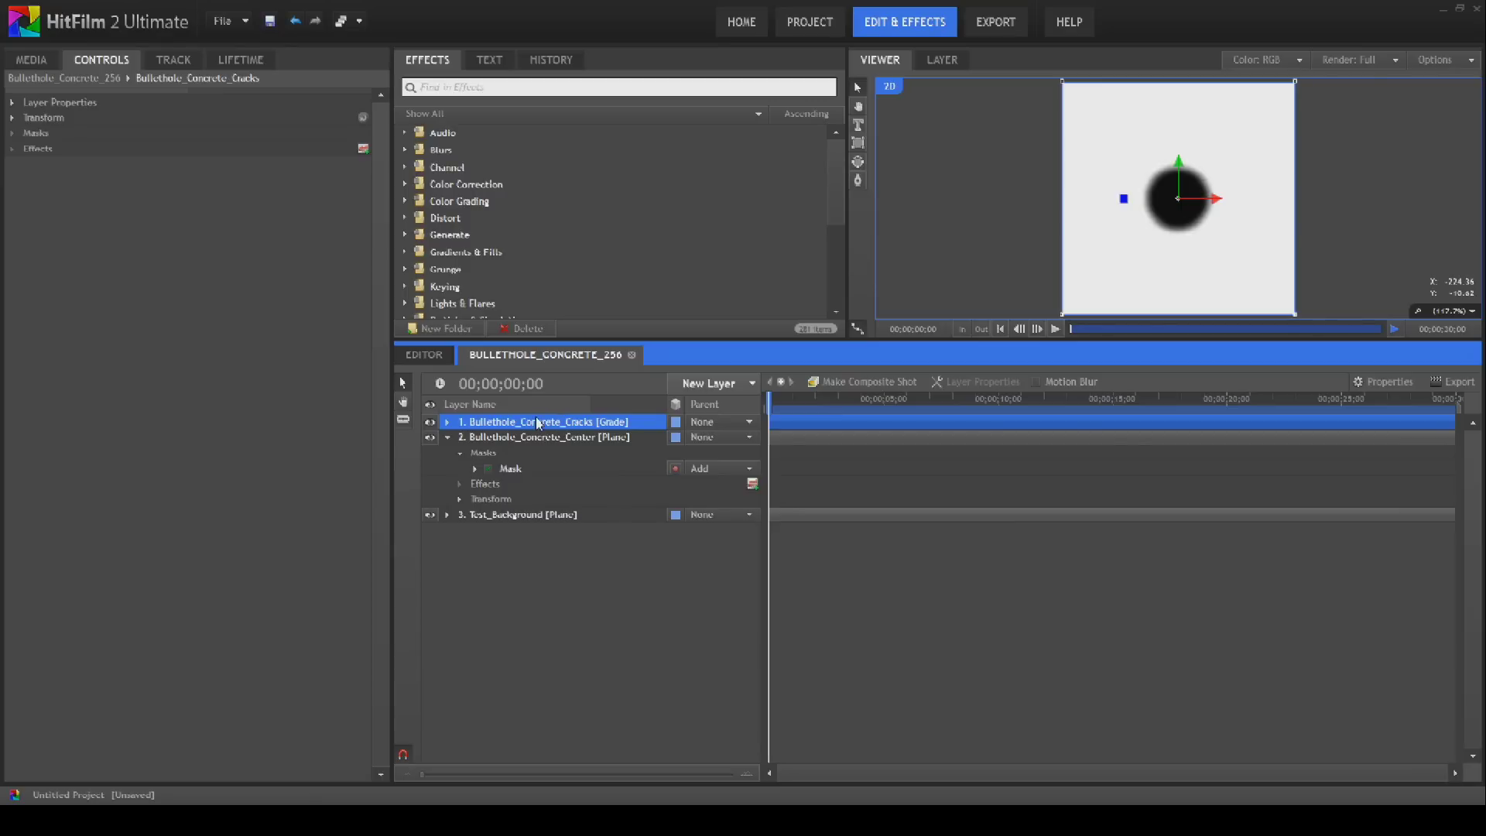
click(31, 59)
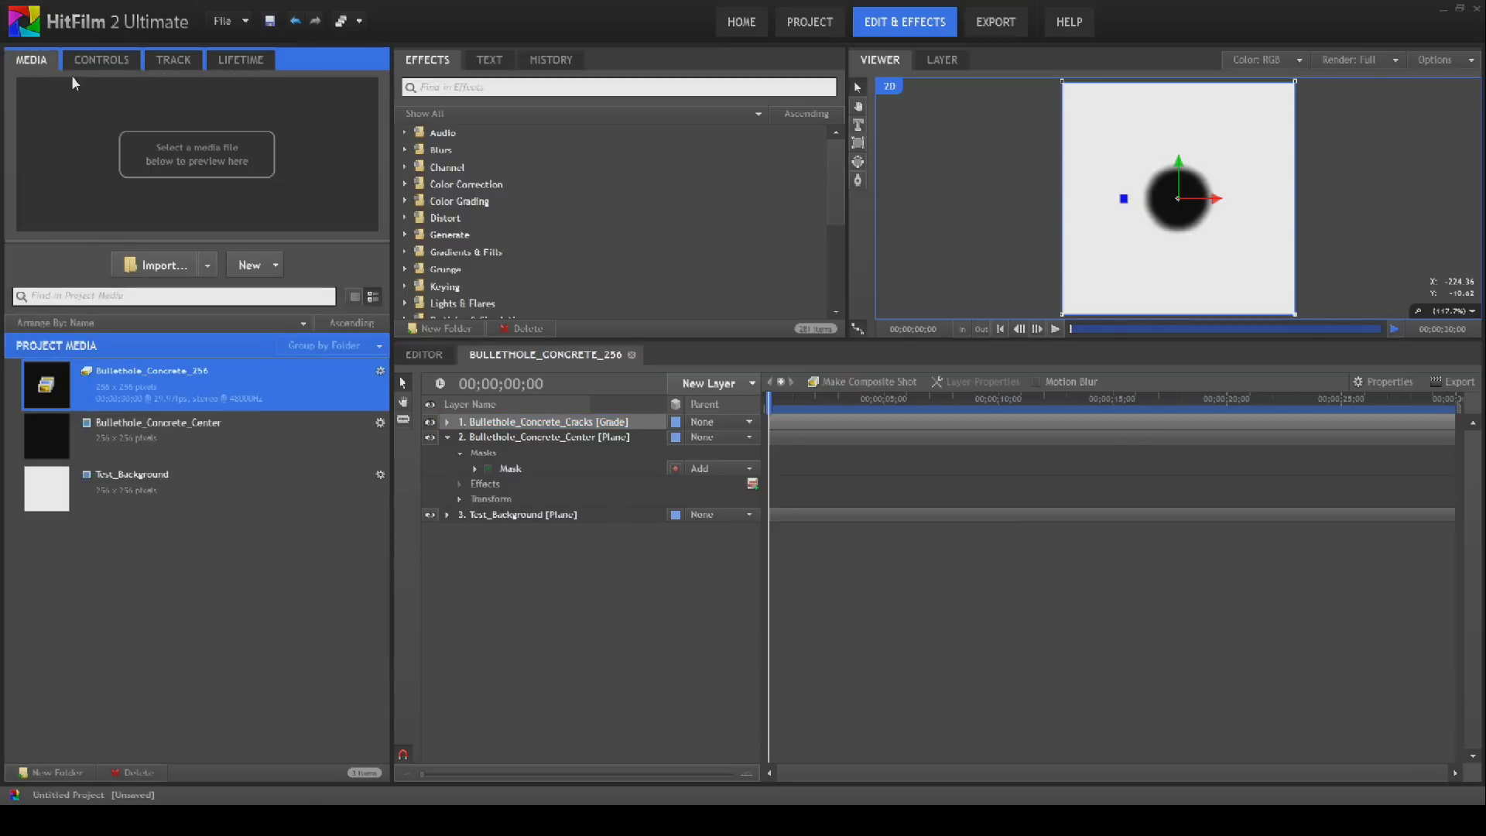
click(106, 65)
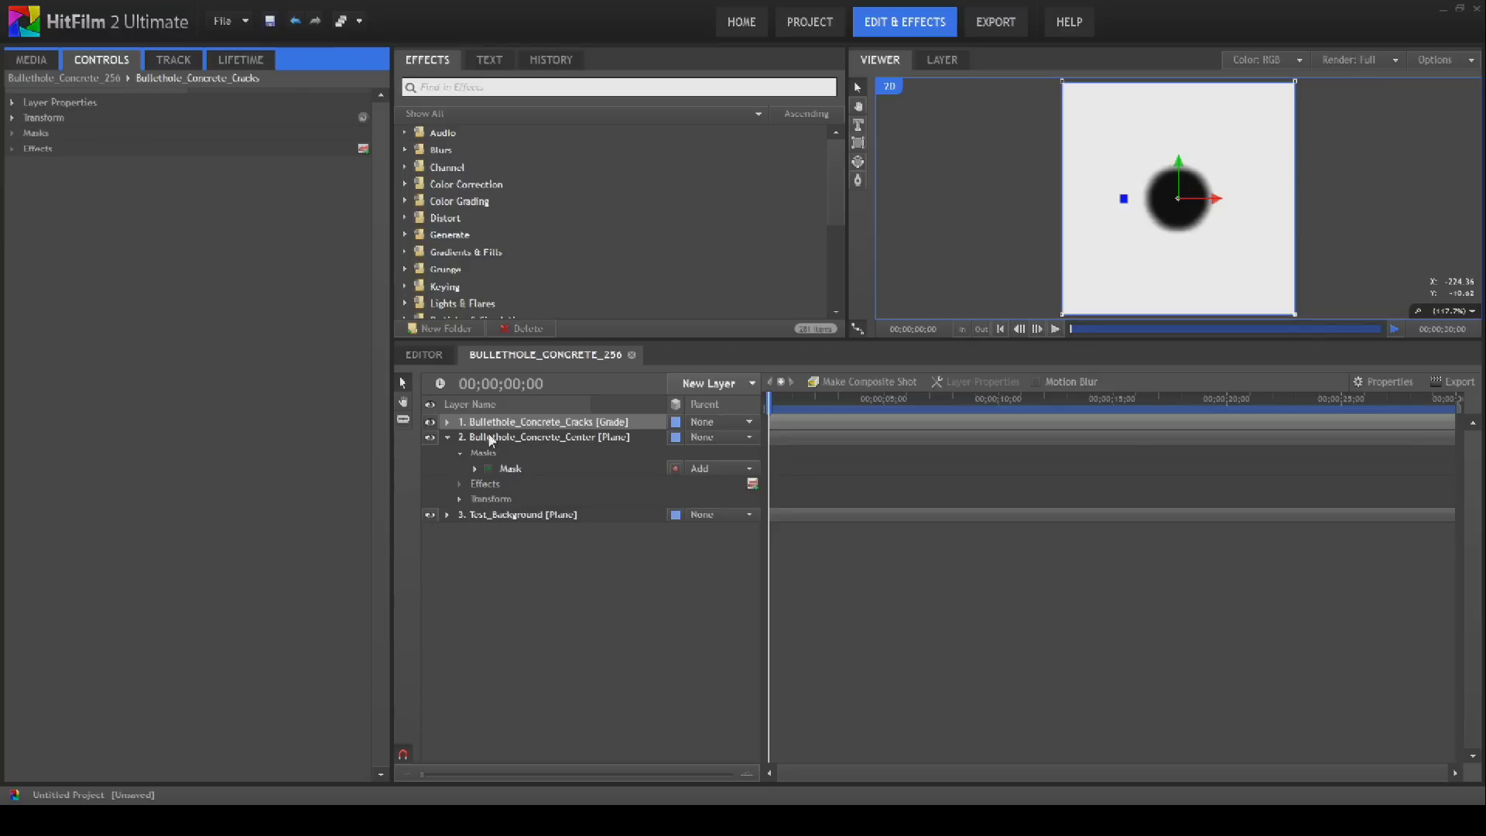
- Collapse the Bullethole_Concrete_Center layer and apply the Lightning & Electricity effect to the Bullethole_Concrete_Cracks layer
click(446, 439)
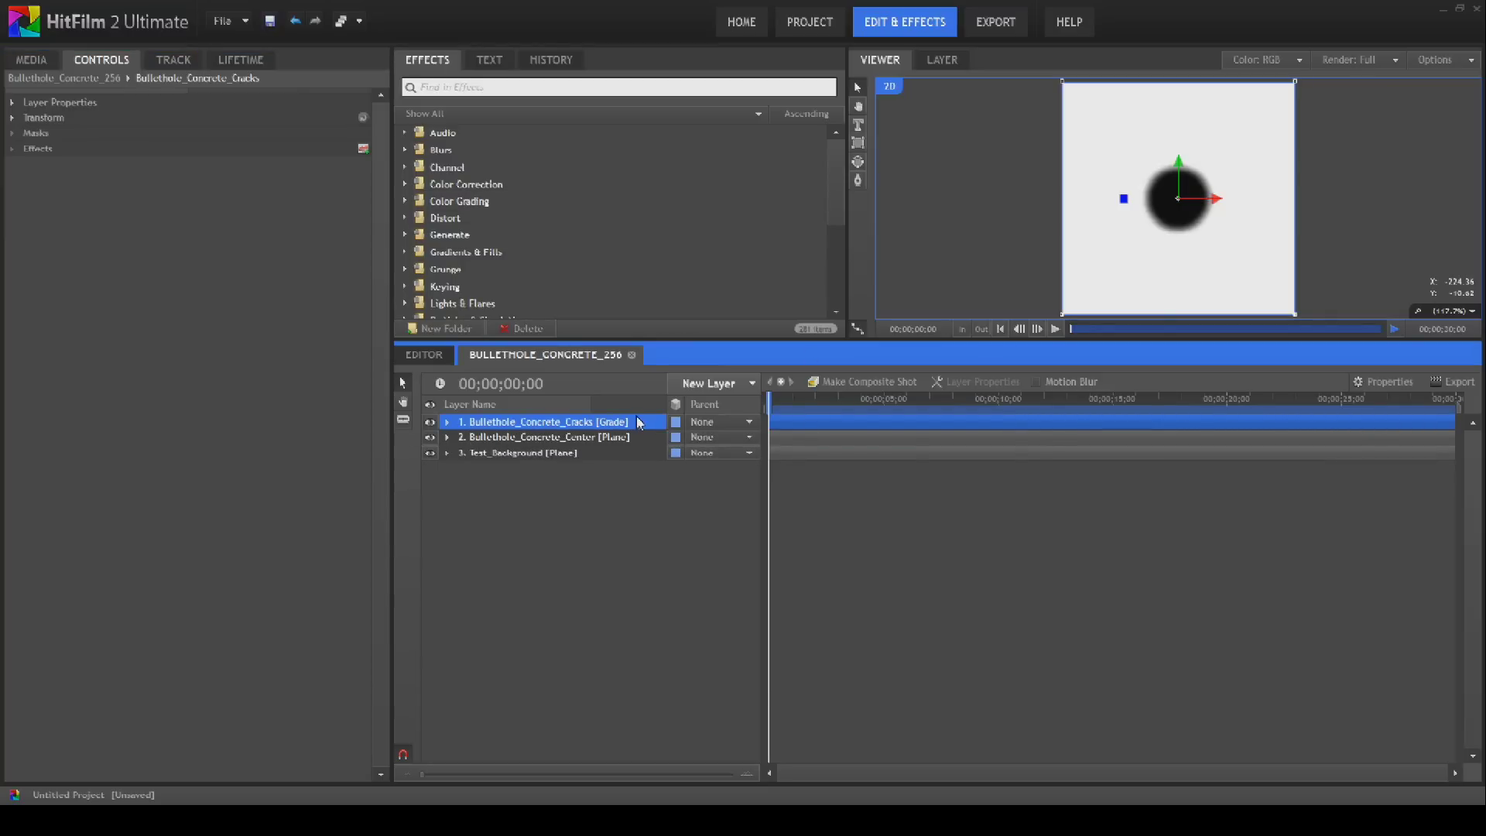
drag(842, 205, 838, 246)
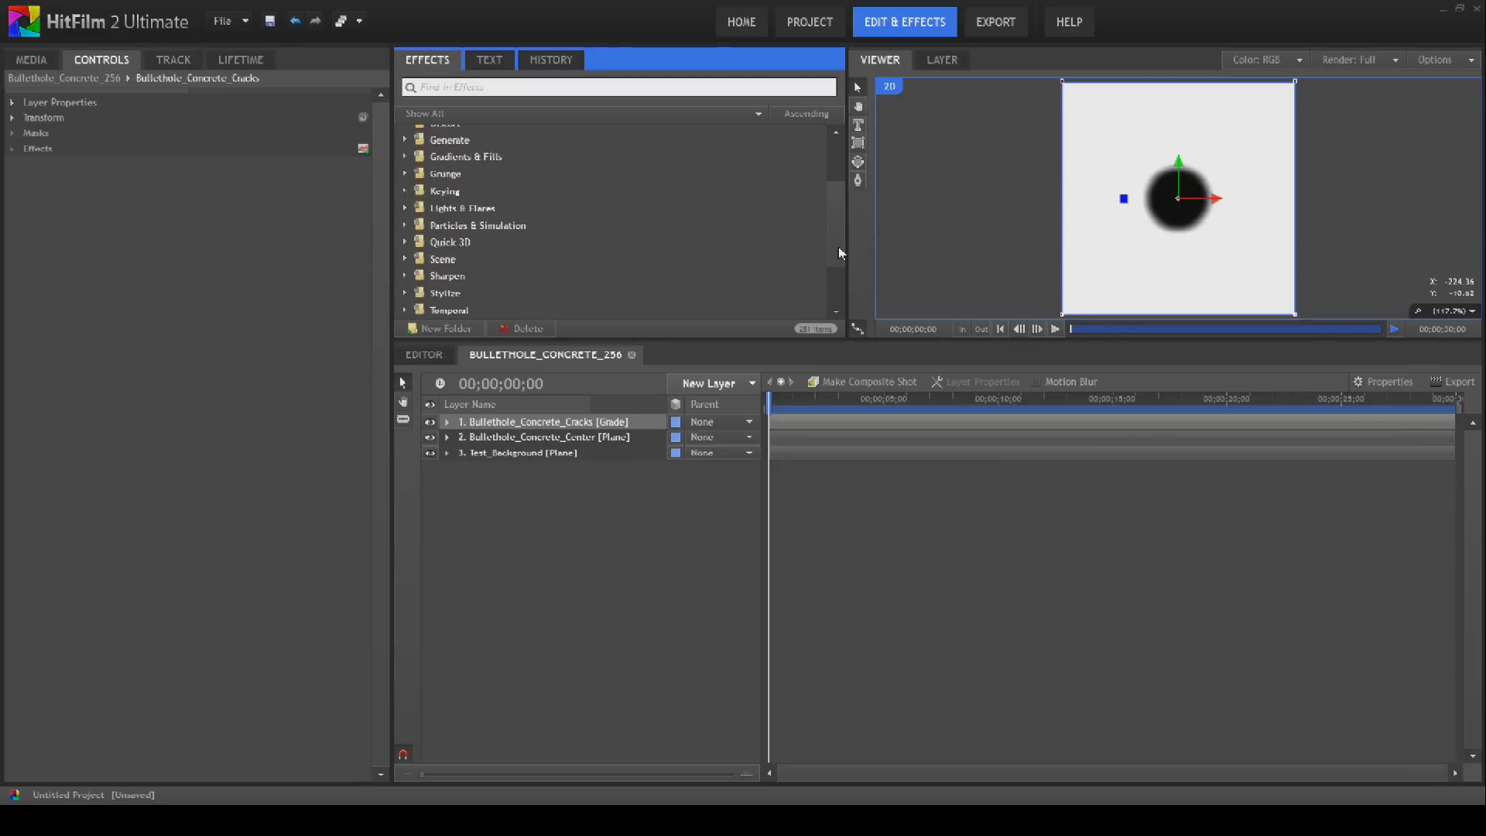
click(404, 225)
drag(839, 200, 841, 224)
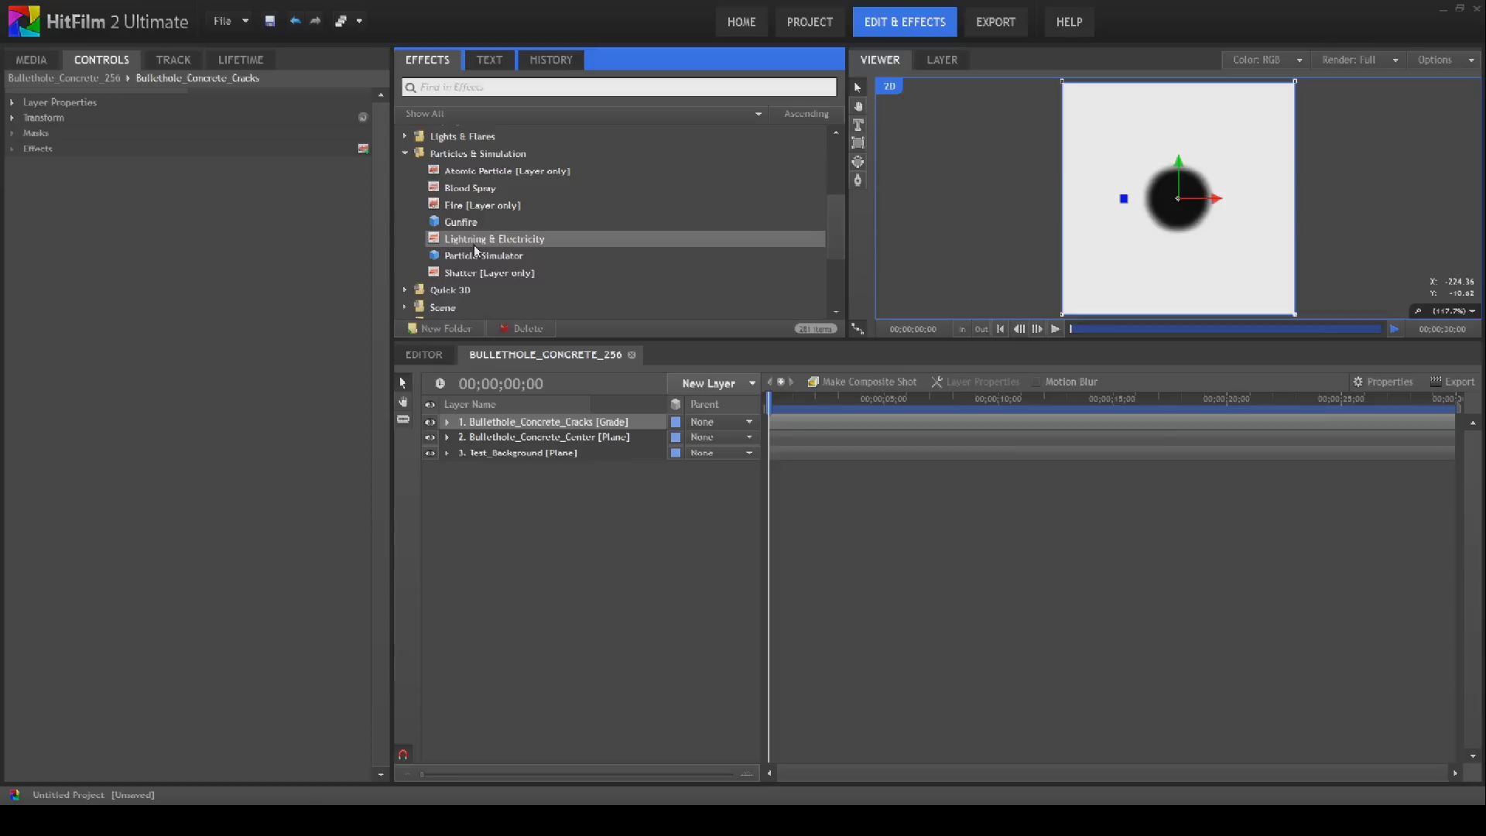
drag(473, 249, 515, 424)
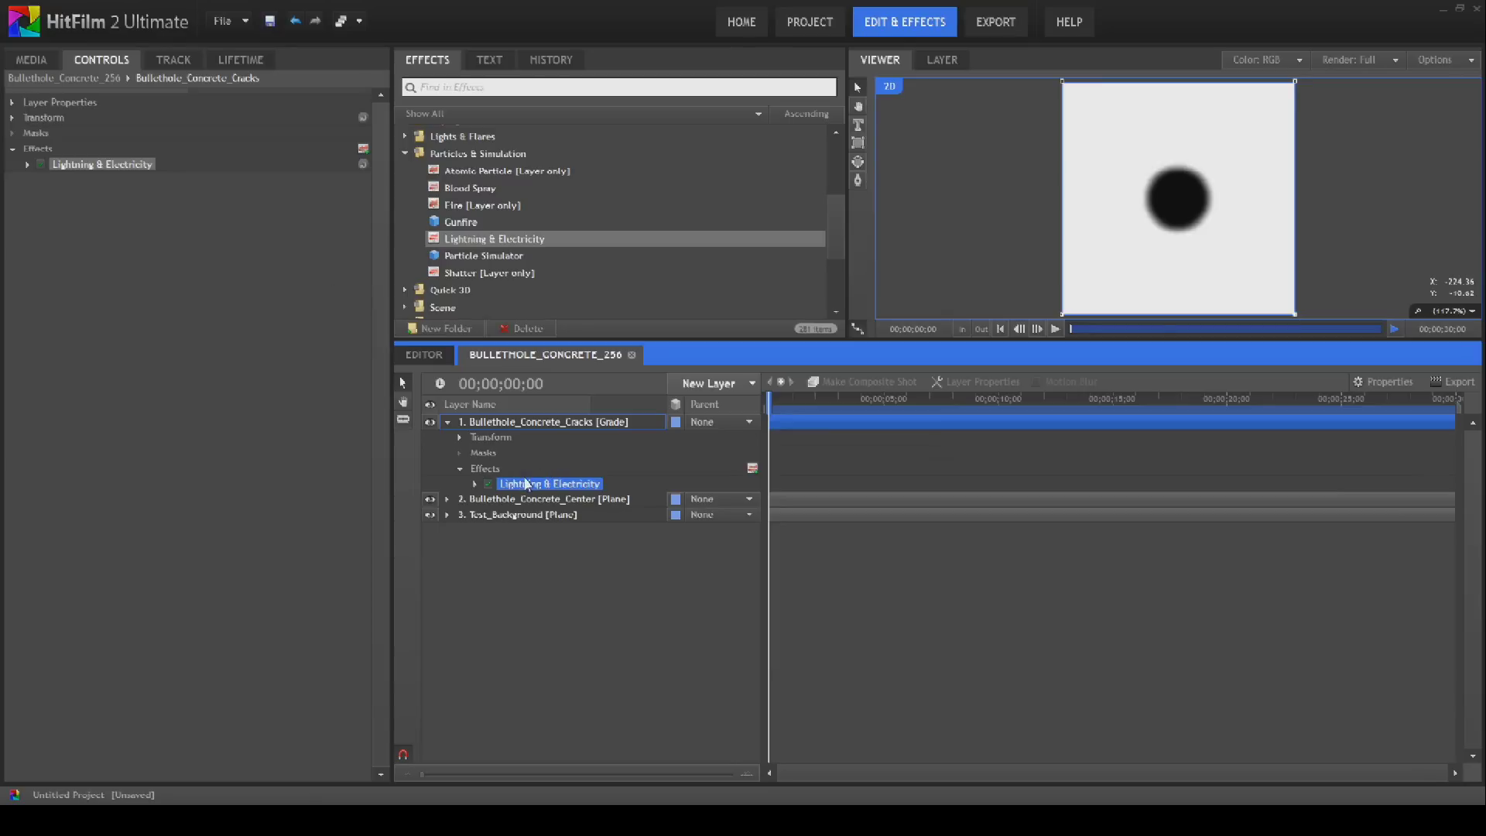
- Set the Lightning & Electricity effect's blend mode to Normal
click(27, 165)
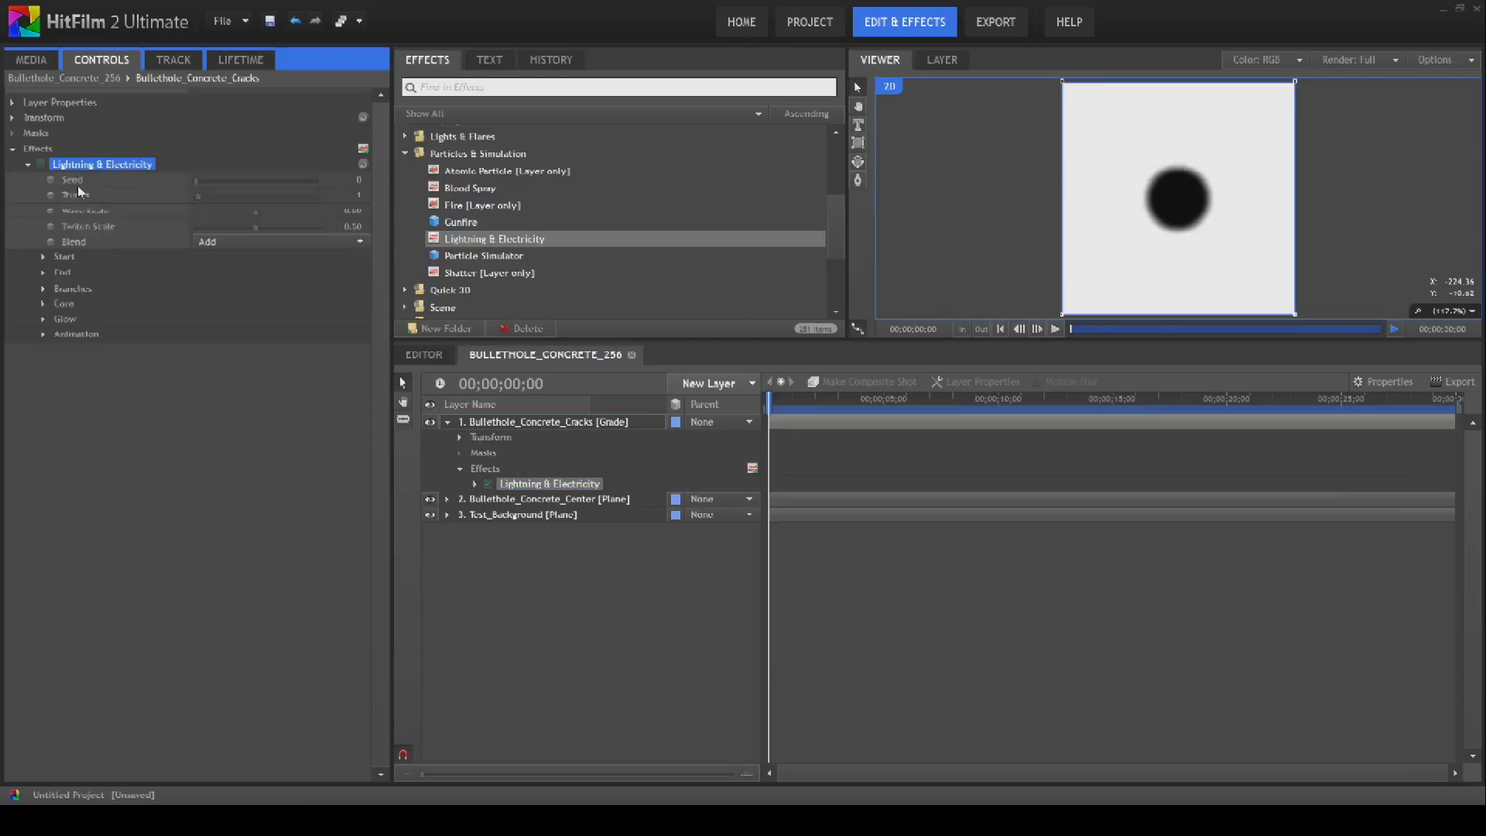
click(325, 242)
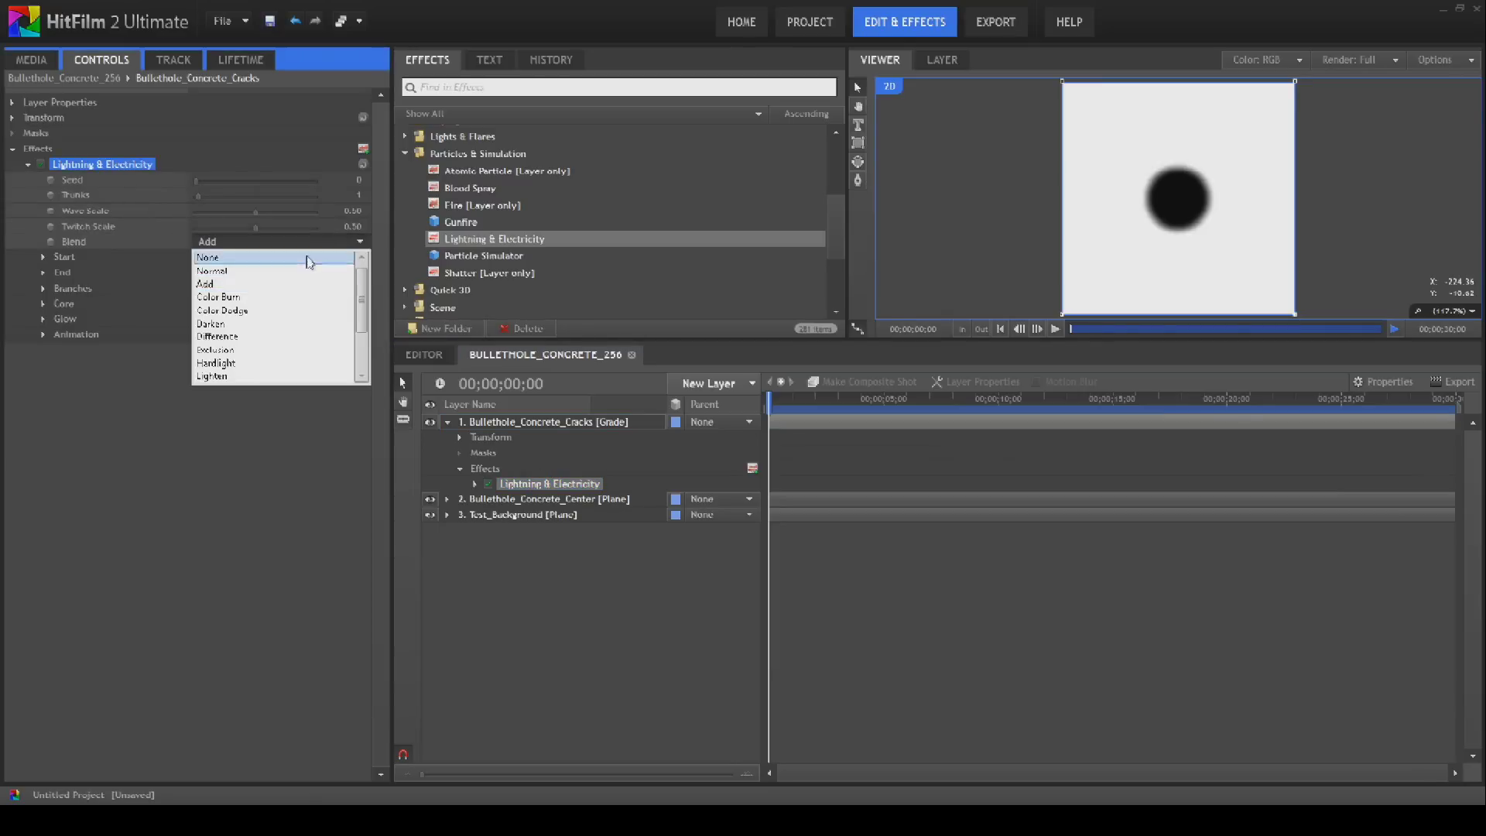
click(301, 277)
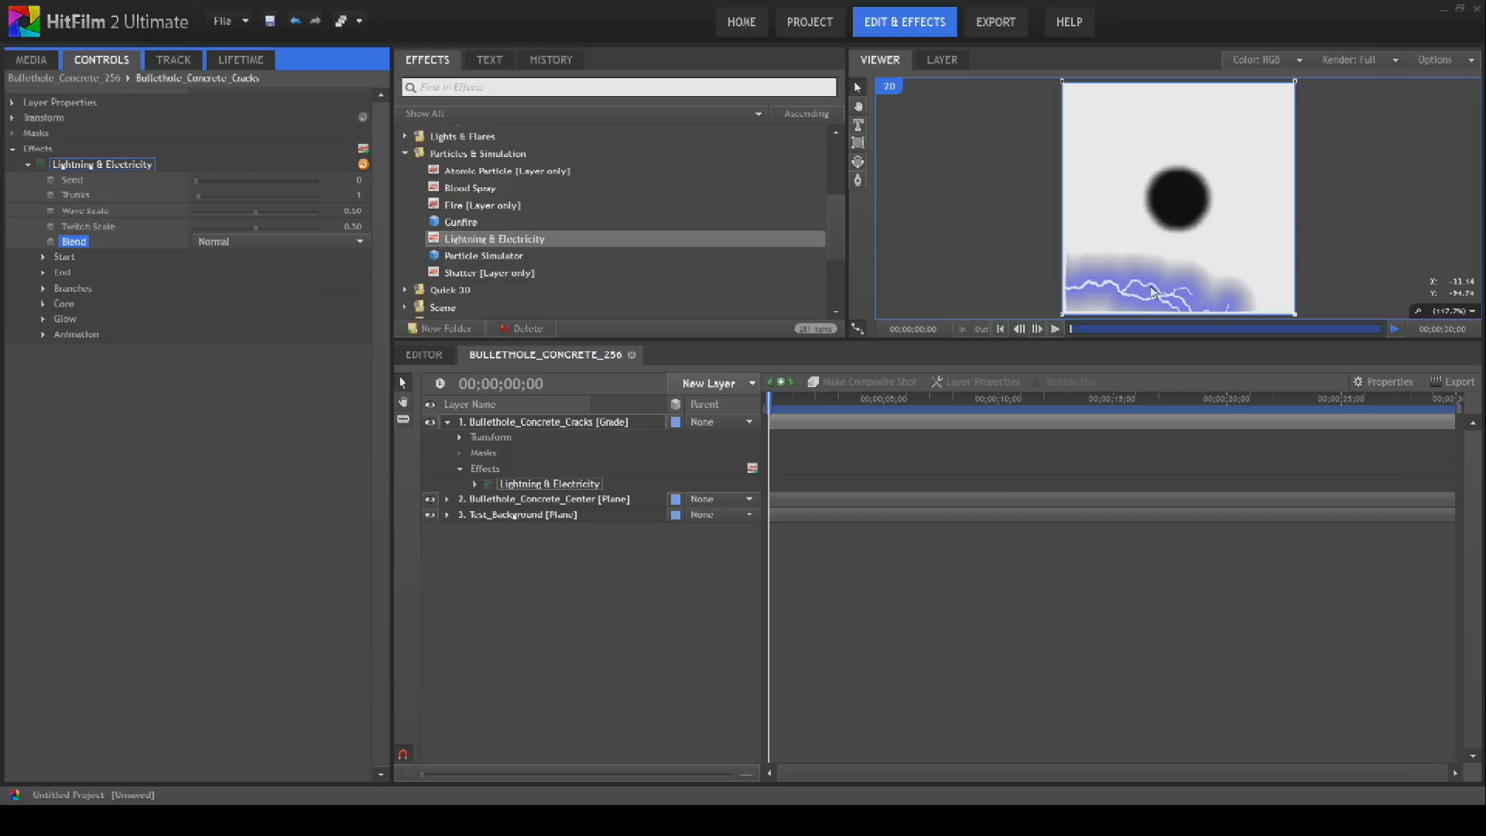
- Expand the lightning effect's Start and End settings and set the Start Point to -100, 0
click(43, 258)
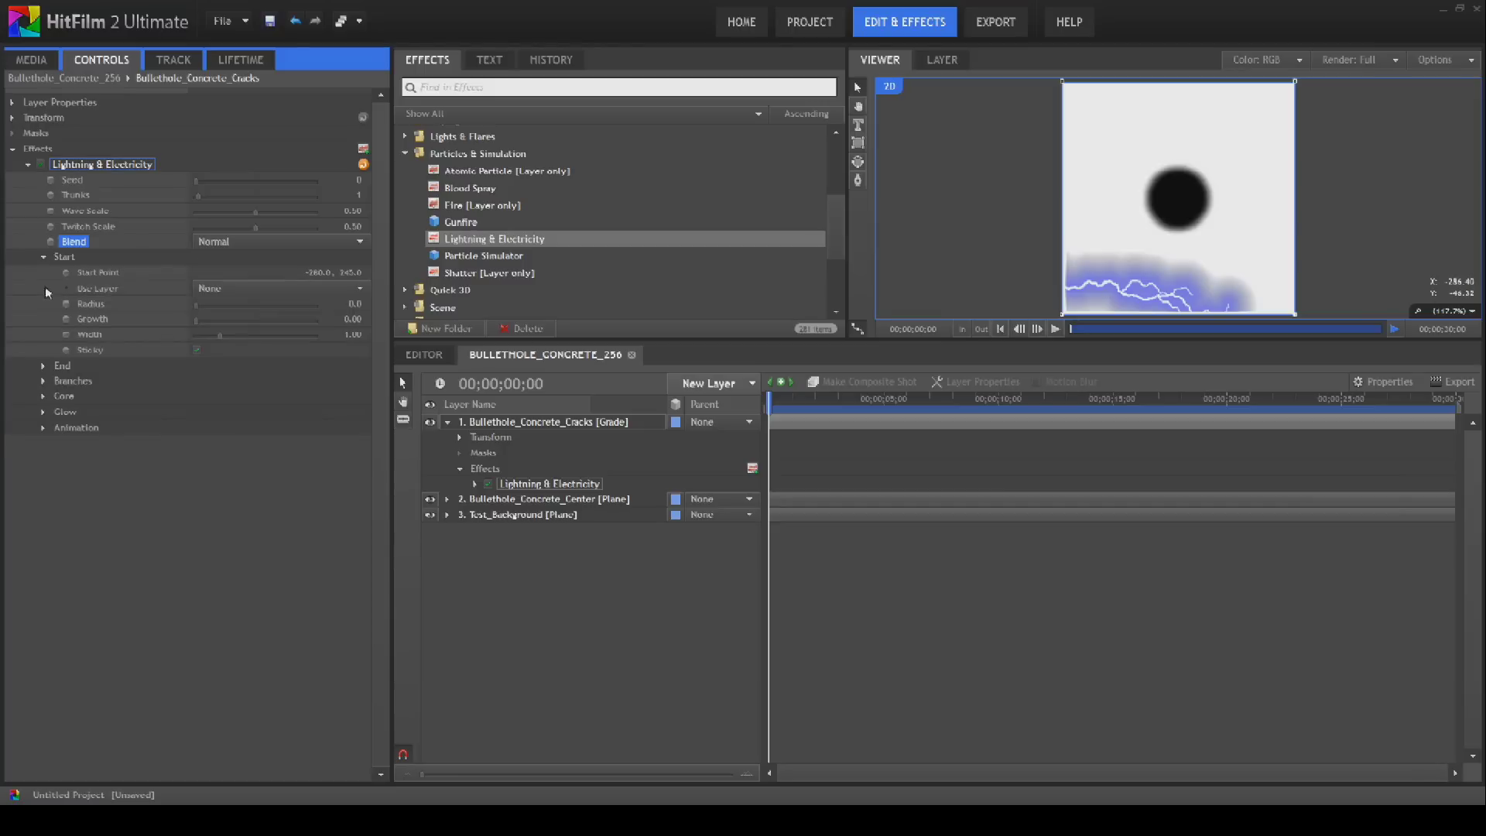
click(43, 365)
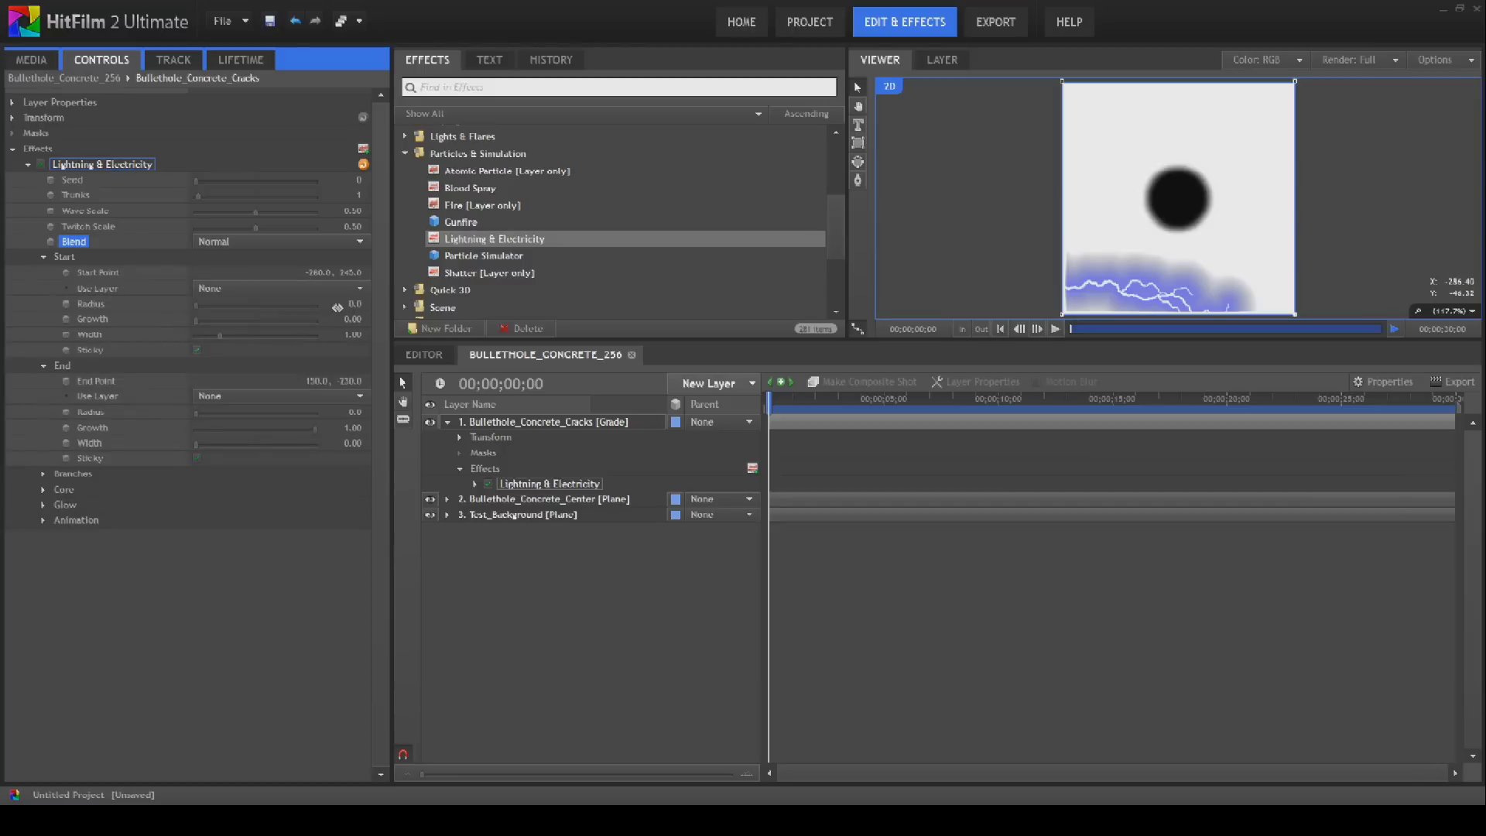
click(315, 272)
key(BackSpace)
key(Return)
click(349, 272)
text(0)
key(Return)
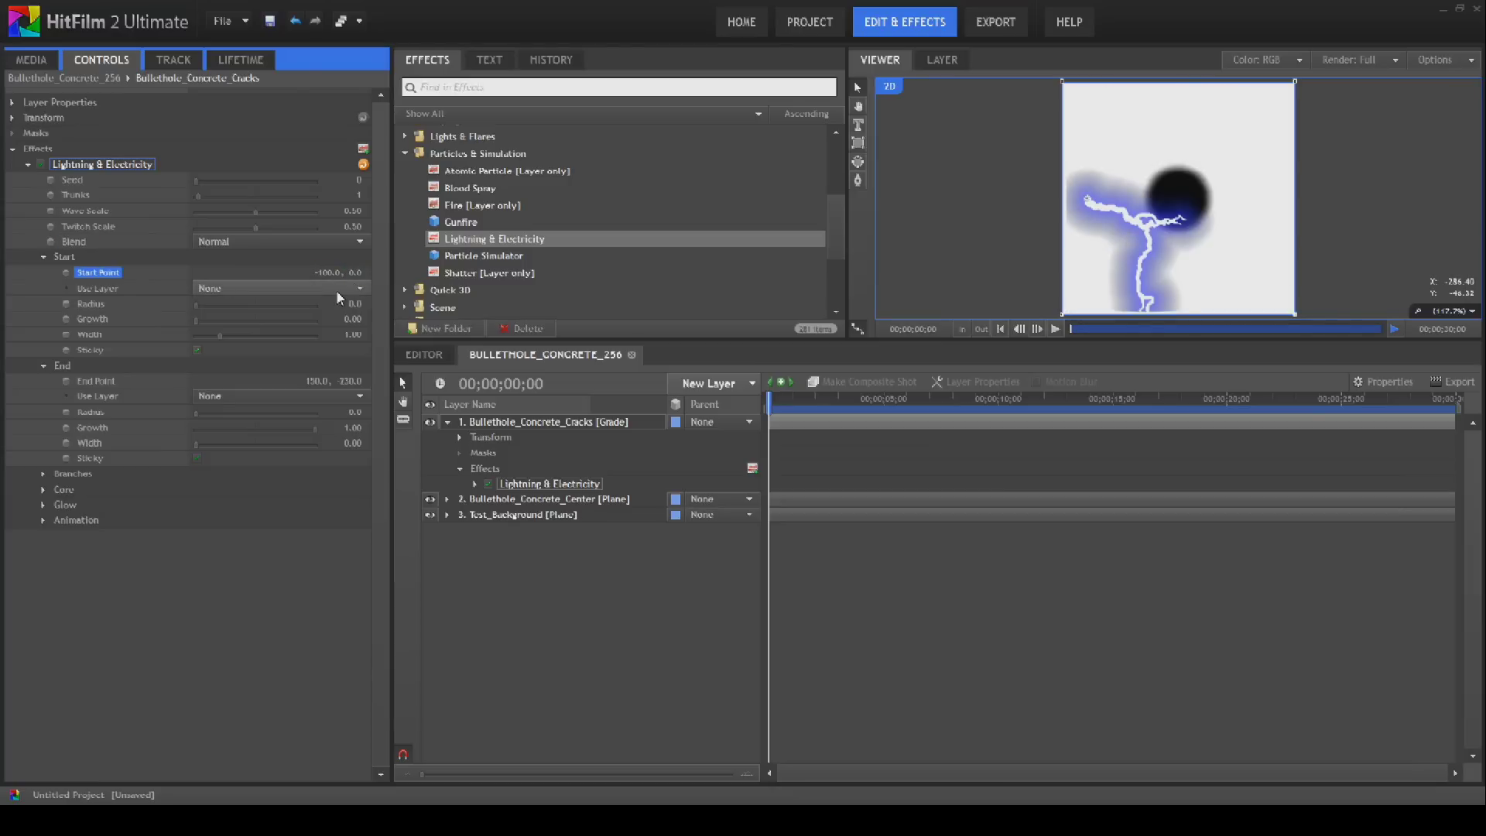
- Set the lightning's End Point Y to 0, then position it from the hole's upper edge up to about (-1.7, 93.1)
click(352, 380)
text(0)
key(Return)
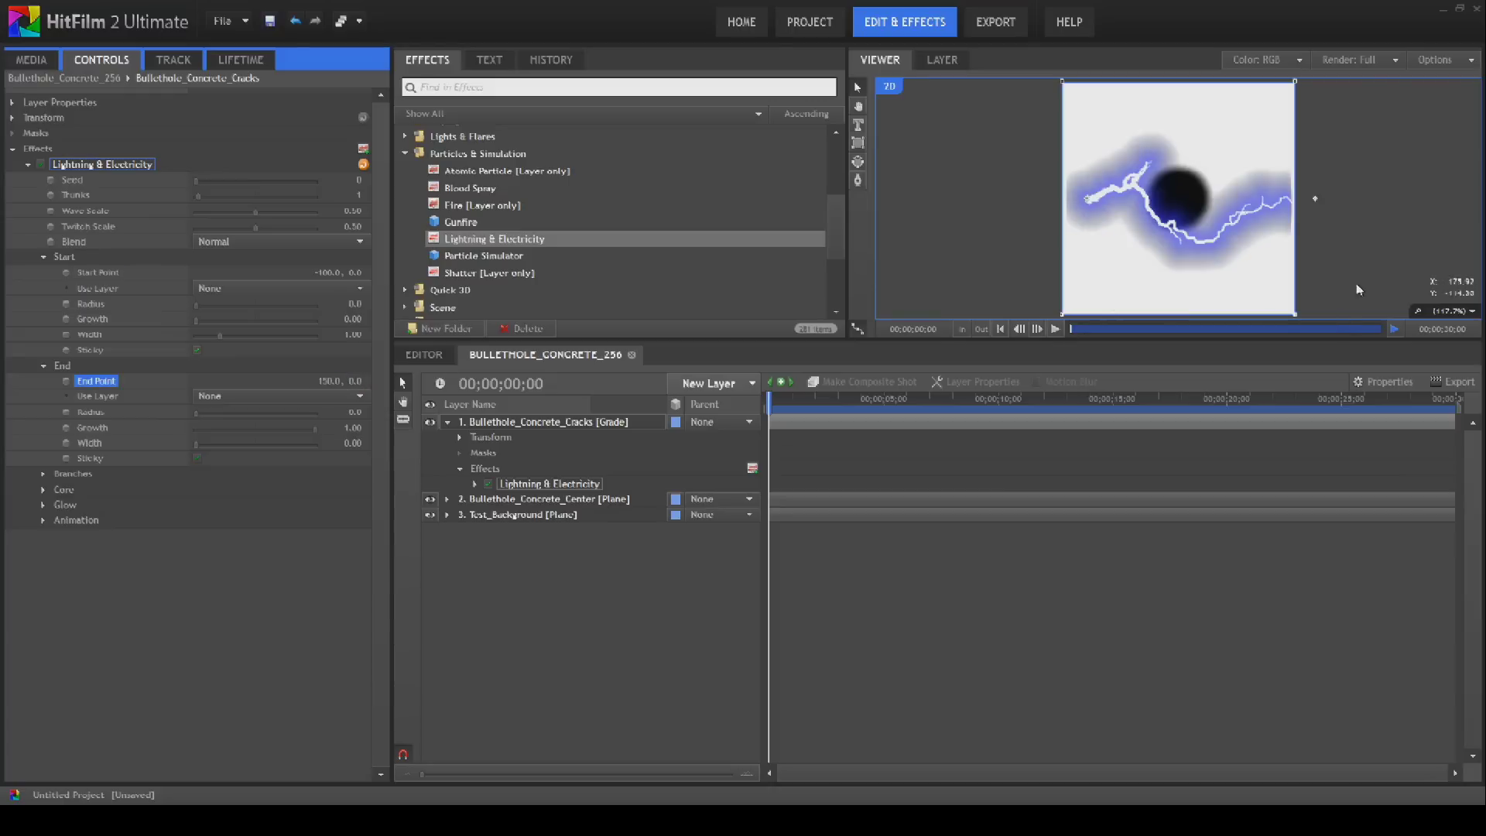
drag(1317, 200, 1177, 128)
drag(1087, 205, 1179, 182)
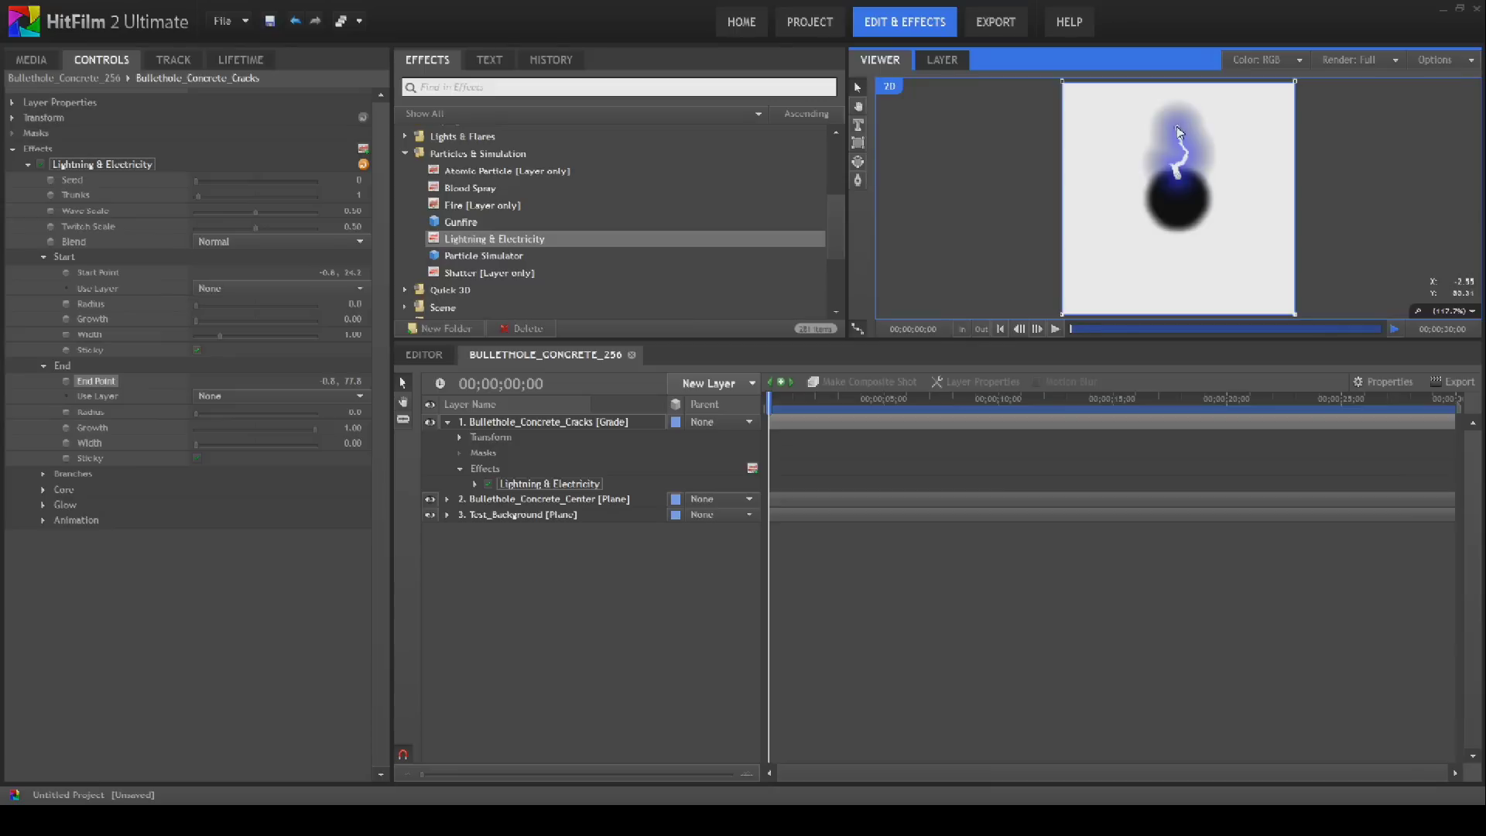
drag(1177, 129, 1177, 113)
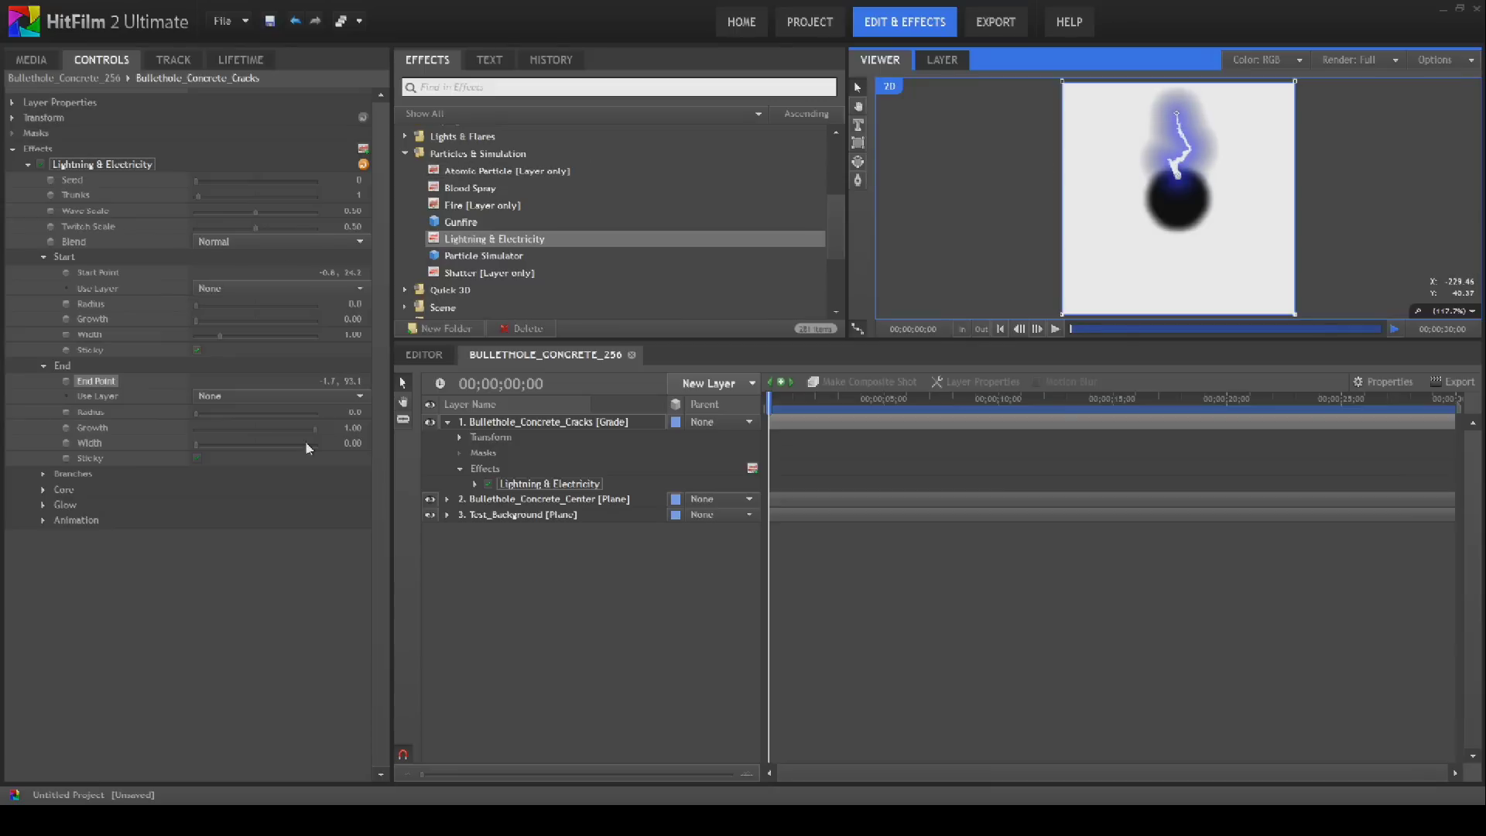
- Rename the Lightning & Electricity effect on the cracks layer as Crack_01
right_click(534, 488)
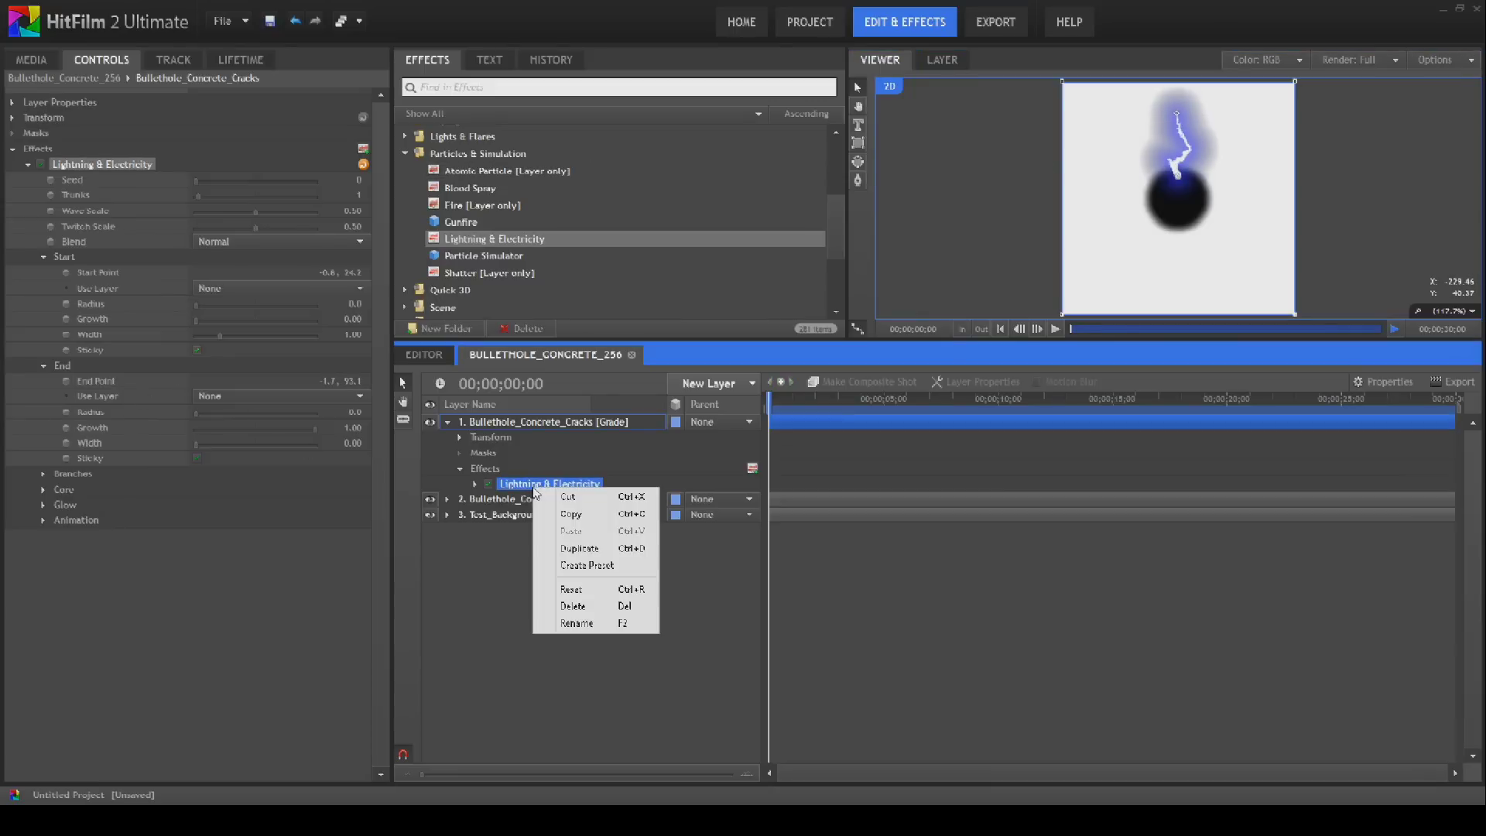
click(592, 624)
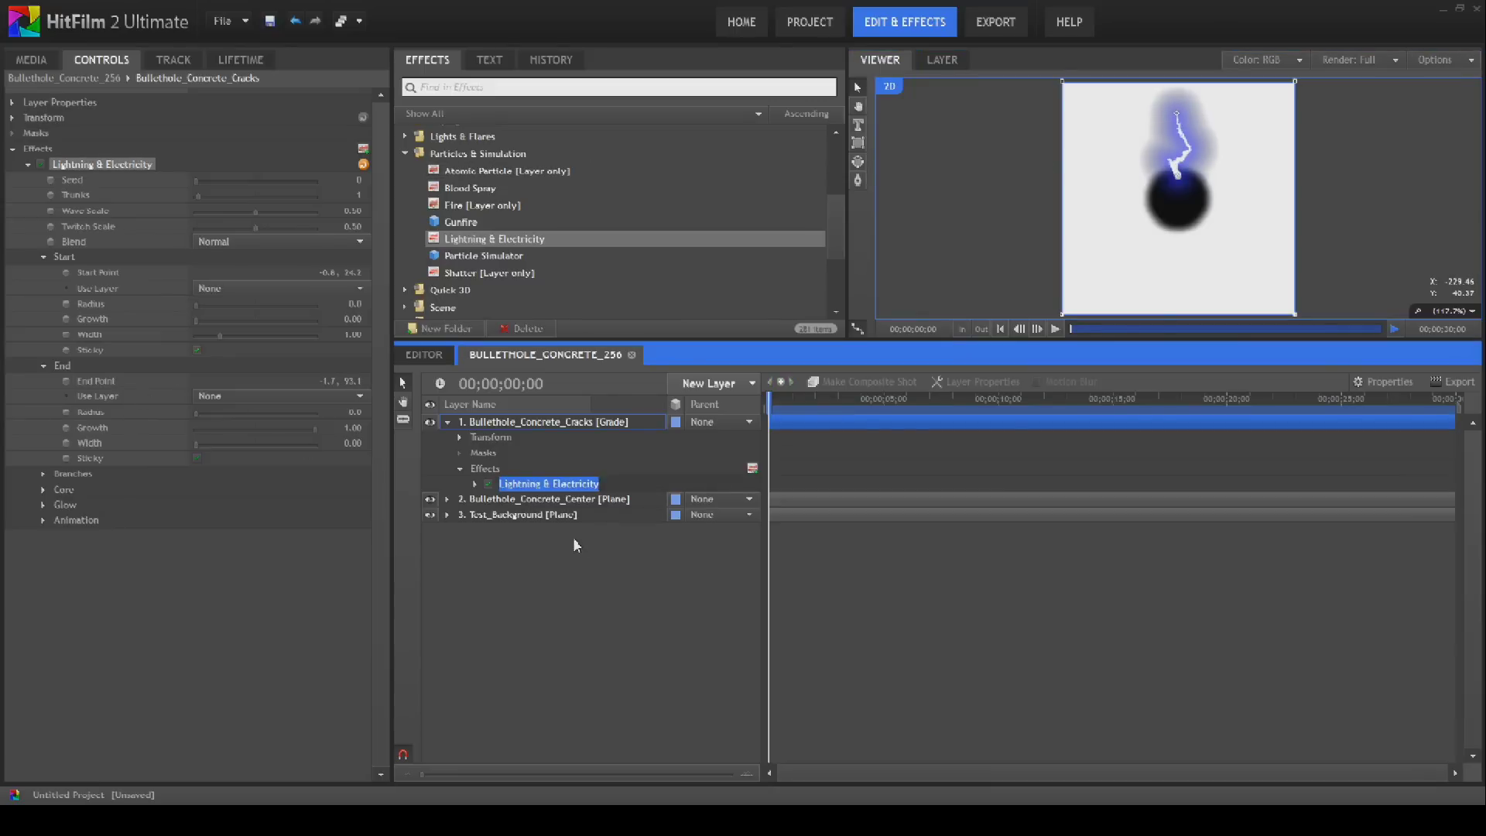
text(Te)
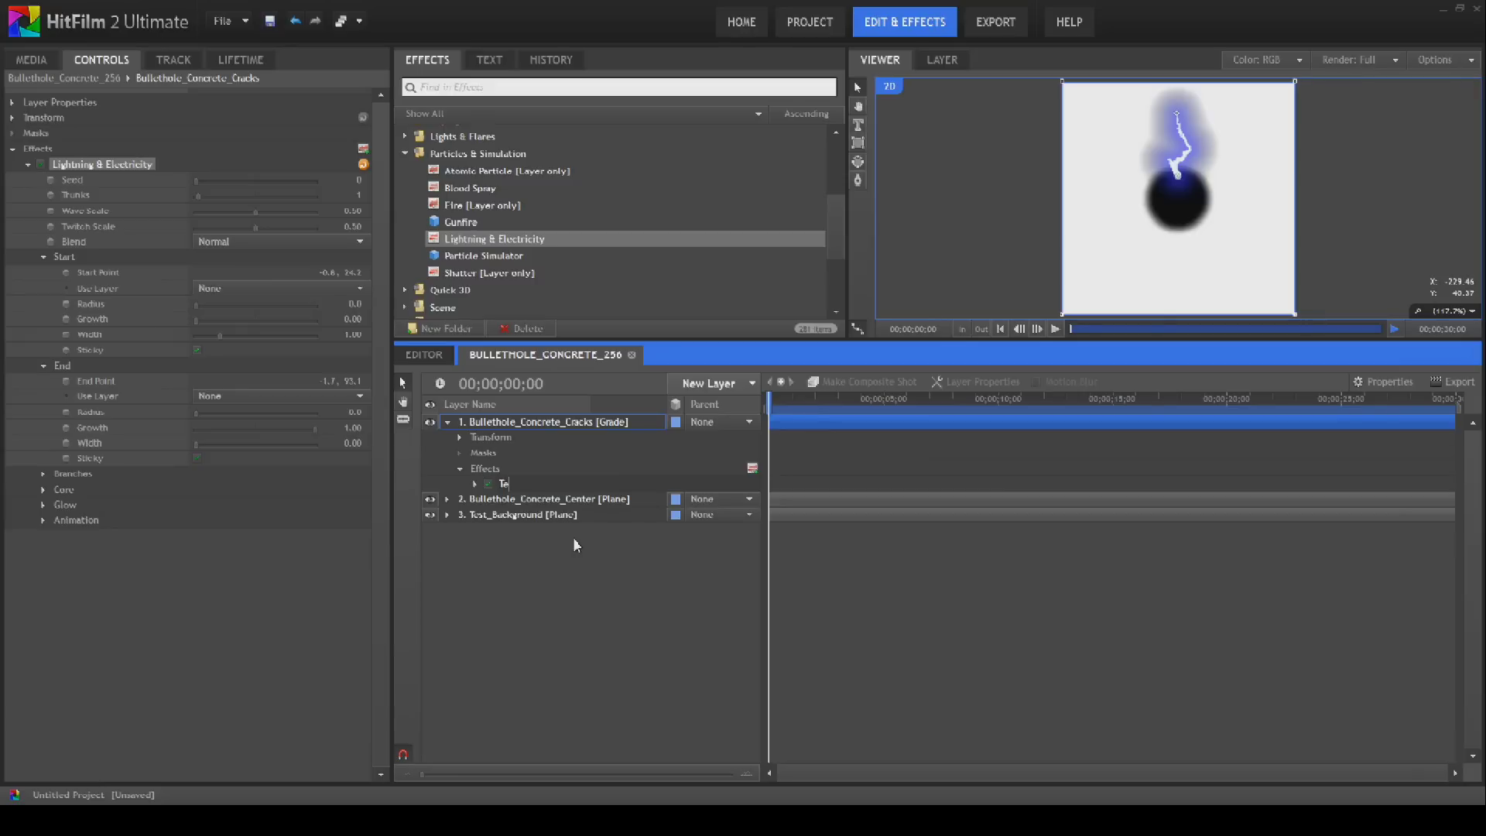
key(BackSpace)
text(Crack)
text(_90)
key(BackSpace)
key(BackSpace)
text(01)
key(Return)
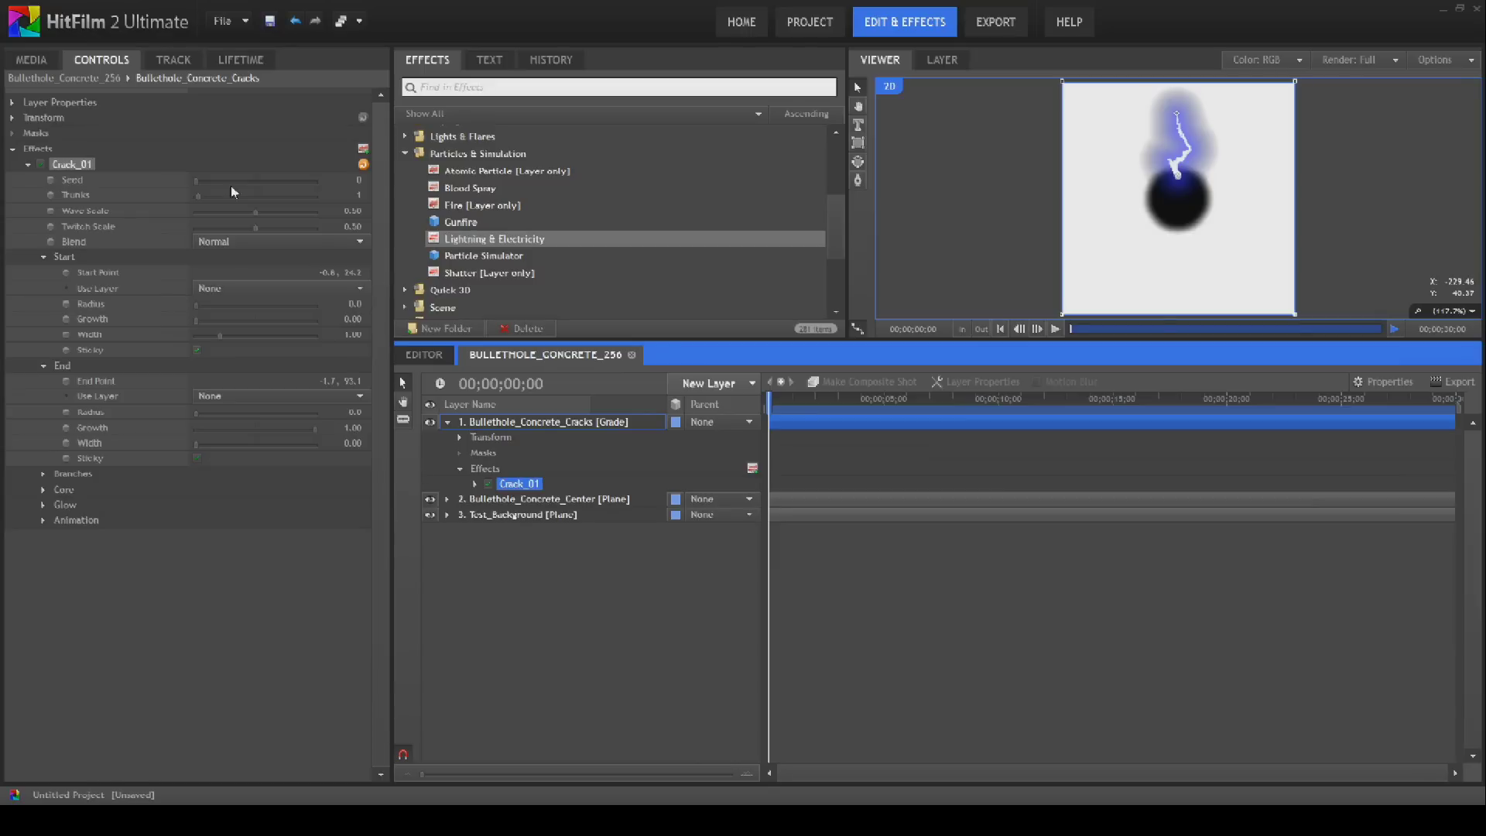
- Change both the core colour and the glow colour of Crack_01 to black (0, 0, 0)
click(44, 489)
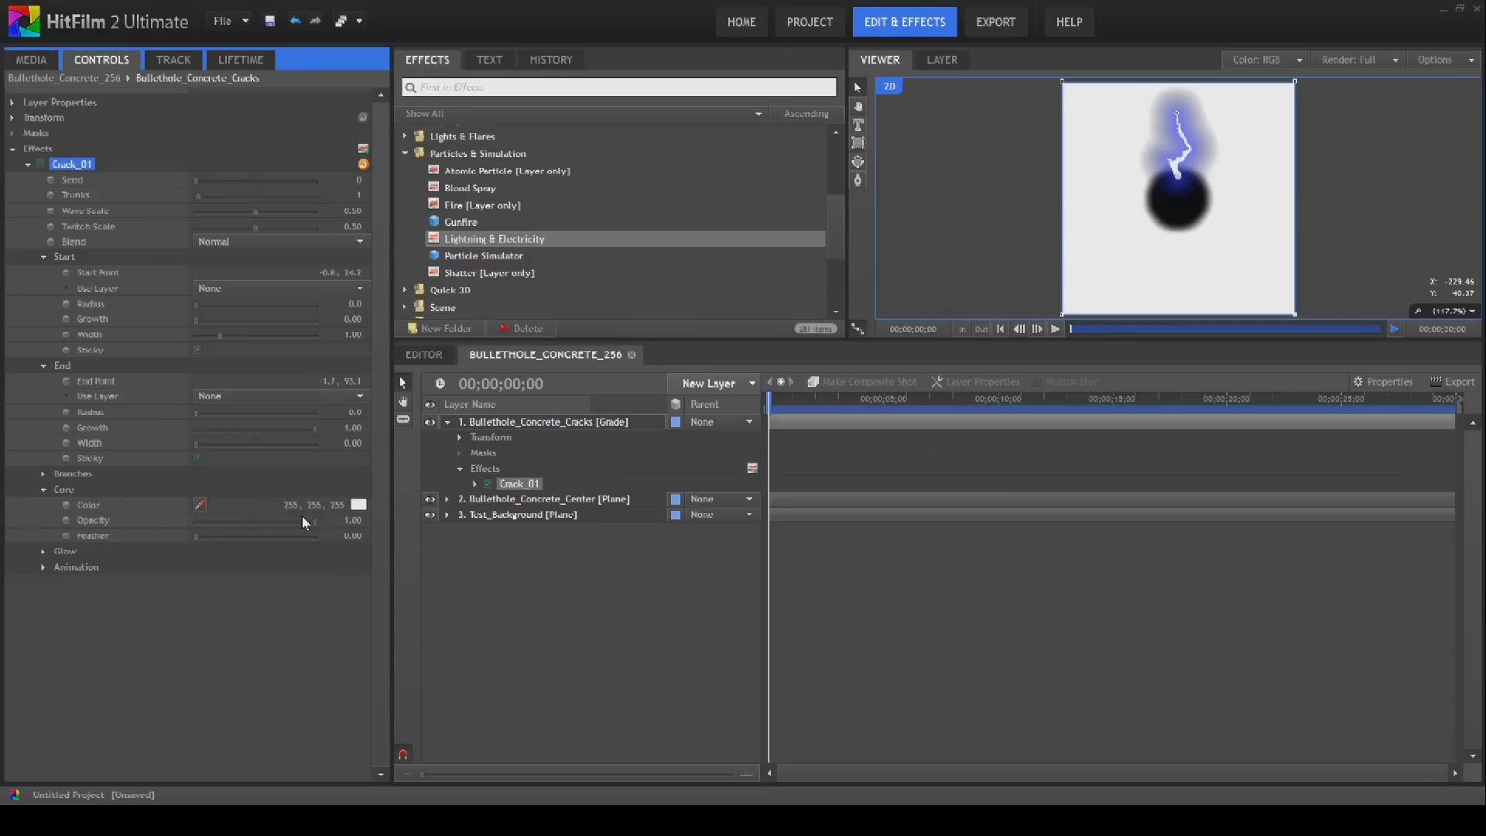
click(358, 505)
click(571, 301)
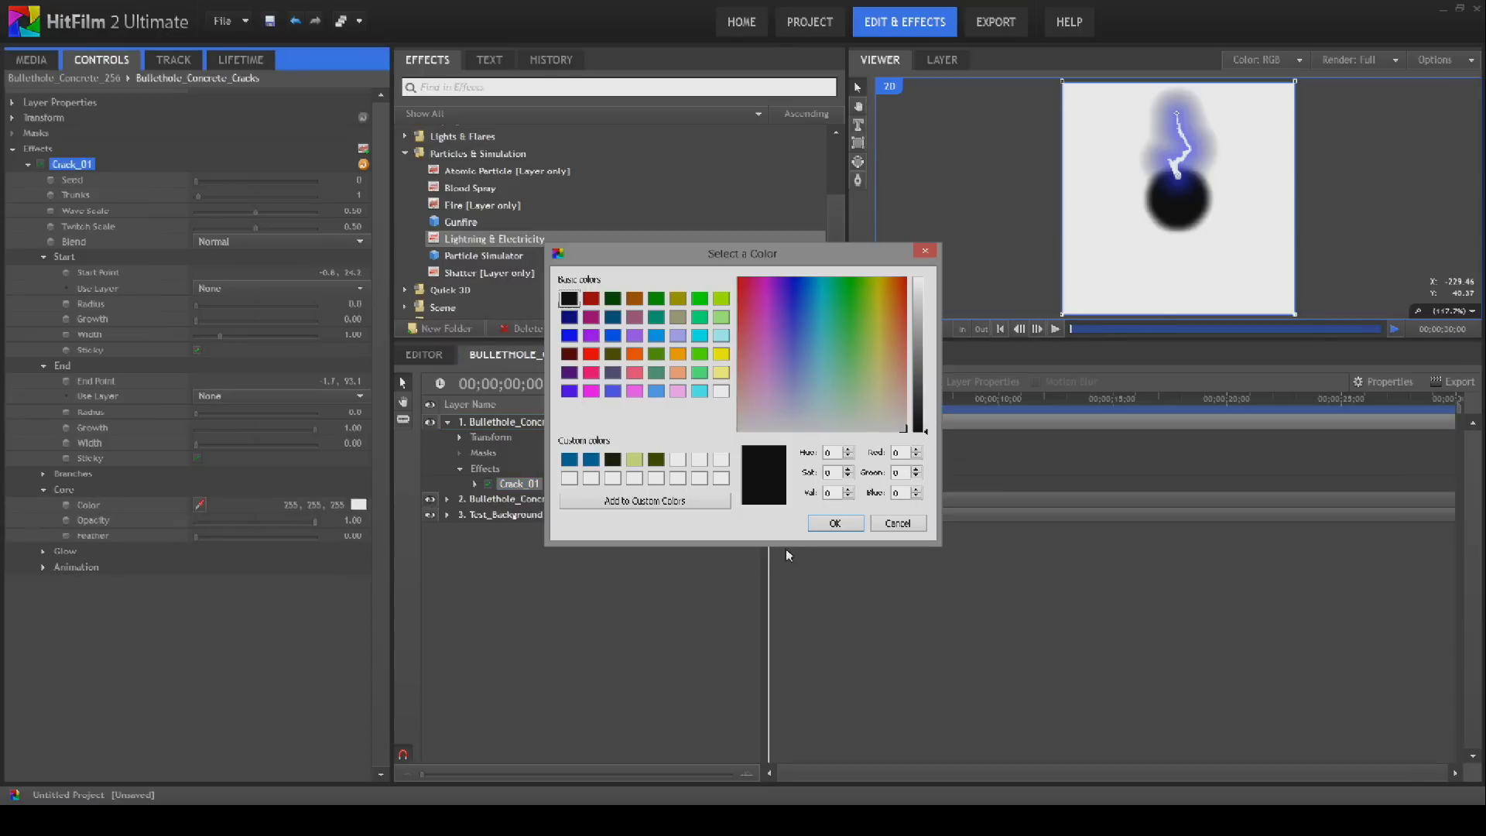
click(835, 523)
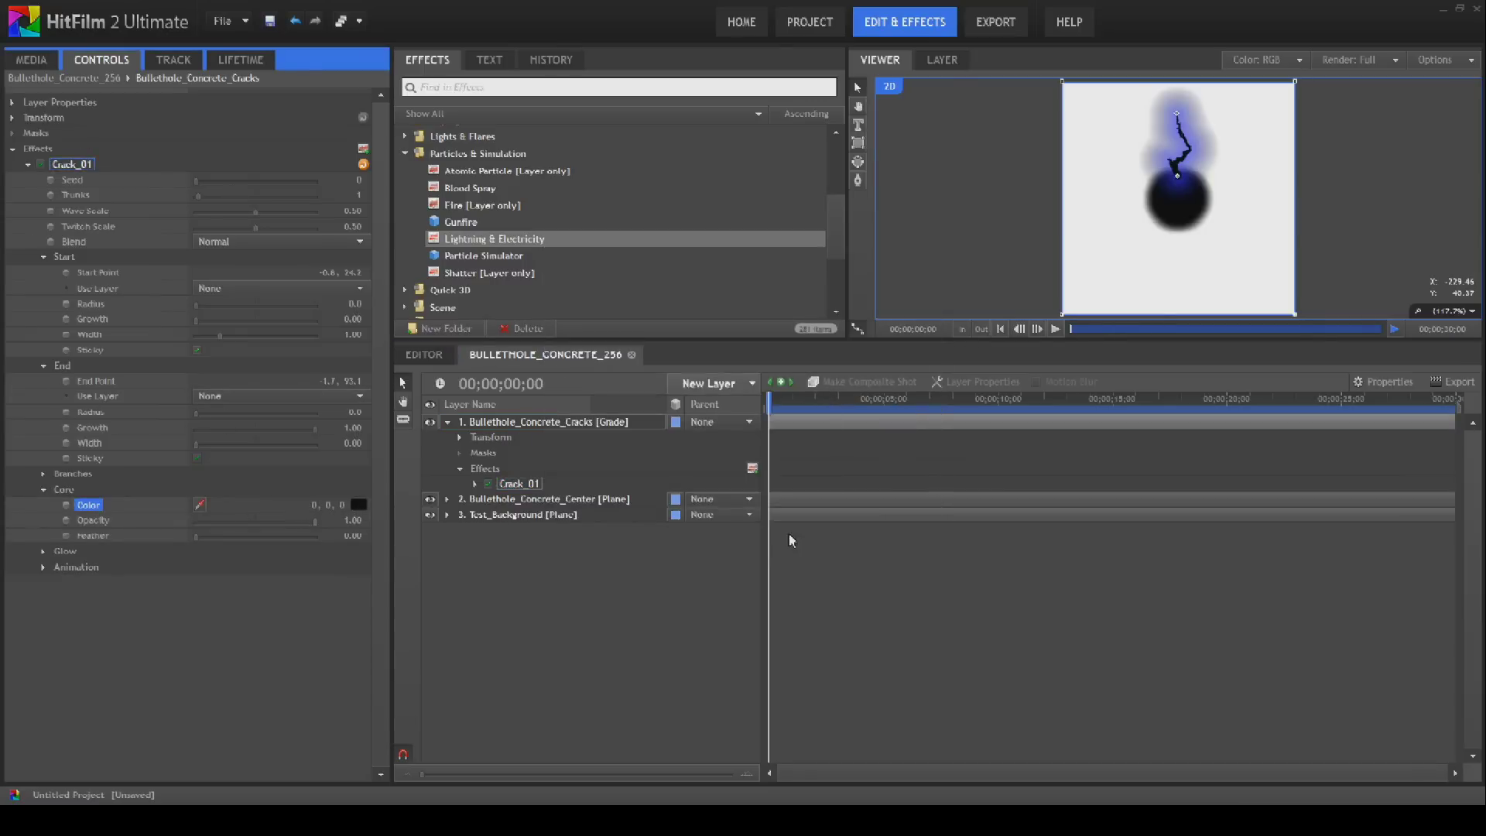
click(43, 551)
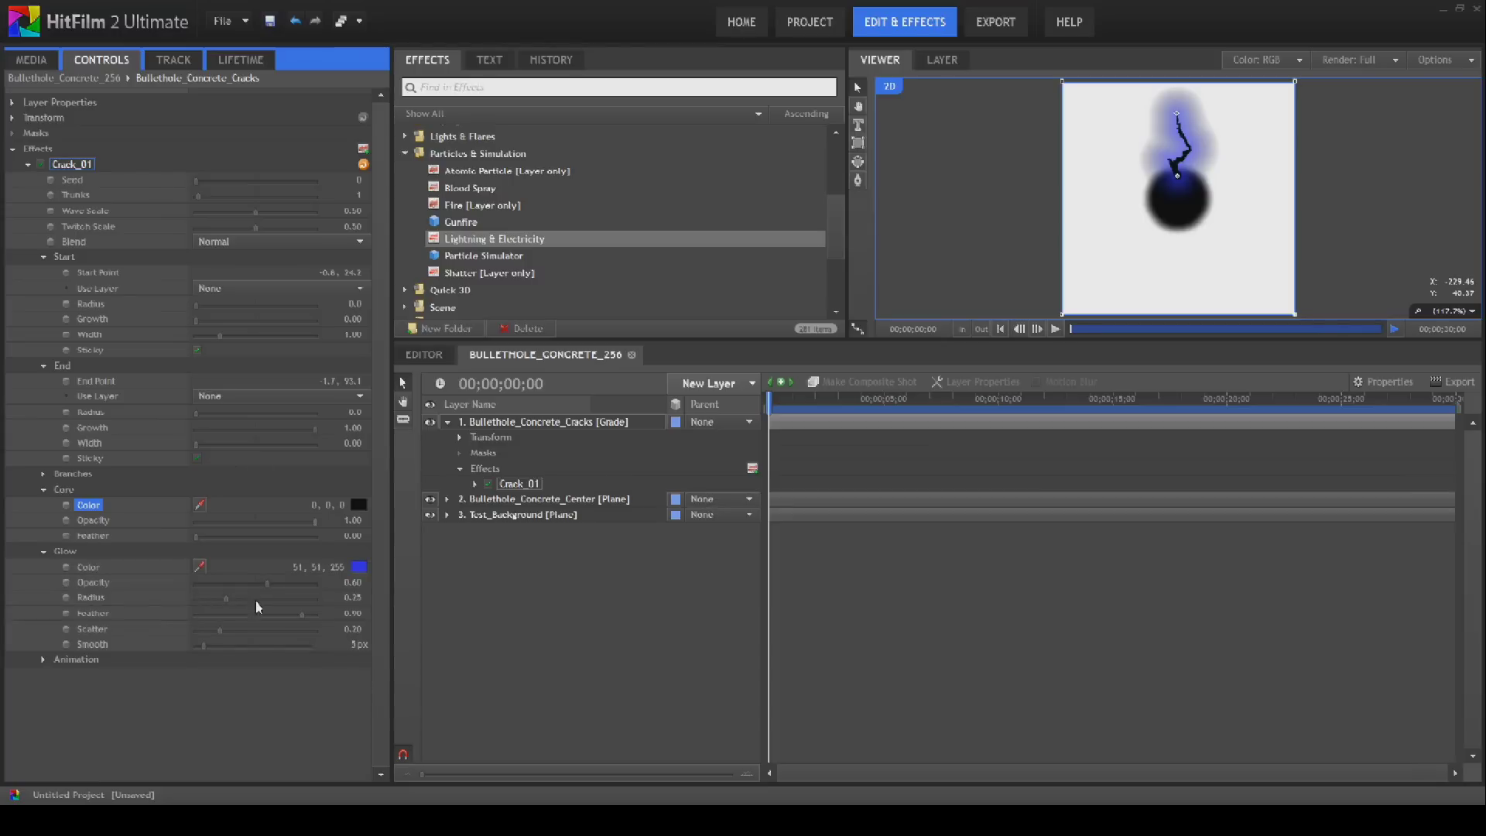
click(358, 572)
click(569, 298)
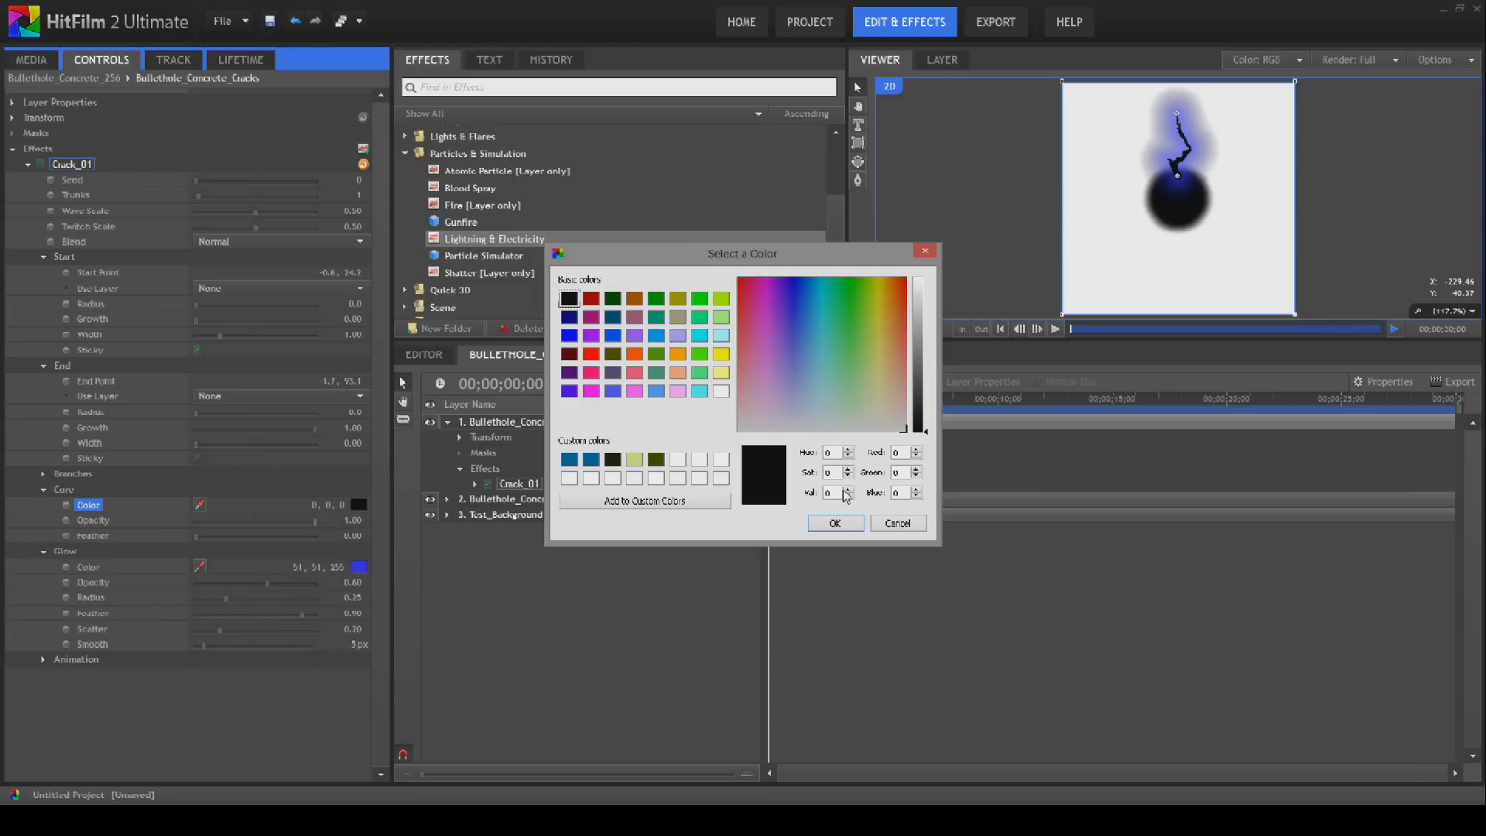
click(837, 523)
- Reduce Crack_01's glow radius to 0.06 and move its end point slightly farther up, to about Y 101
drag(223, 604, 206, 604)
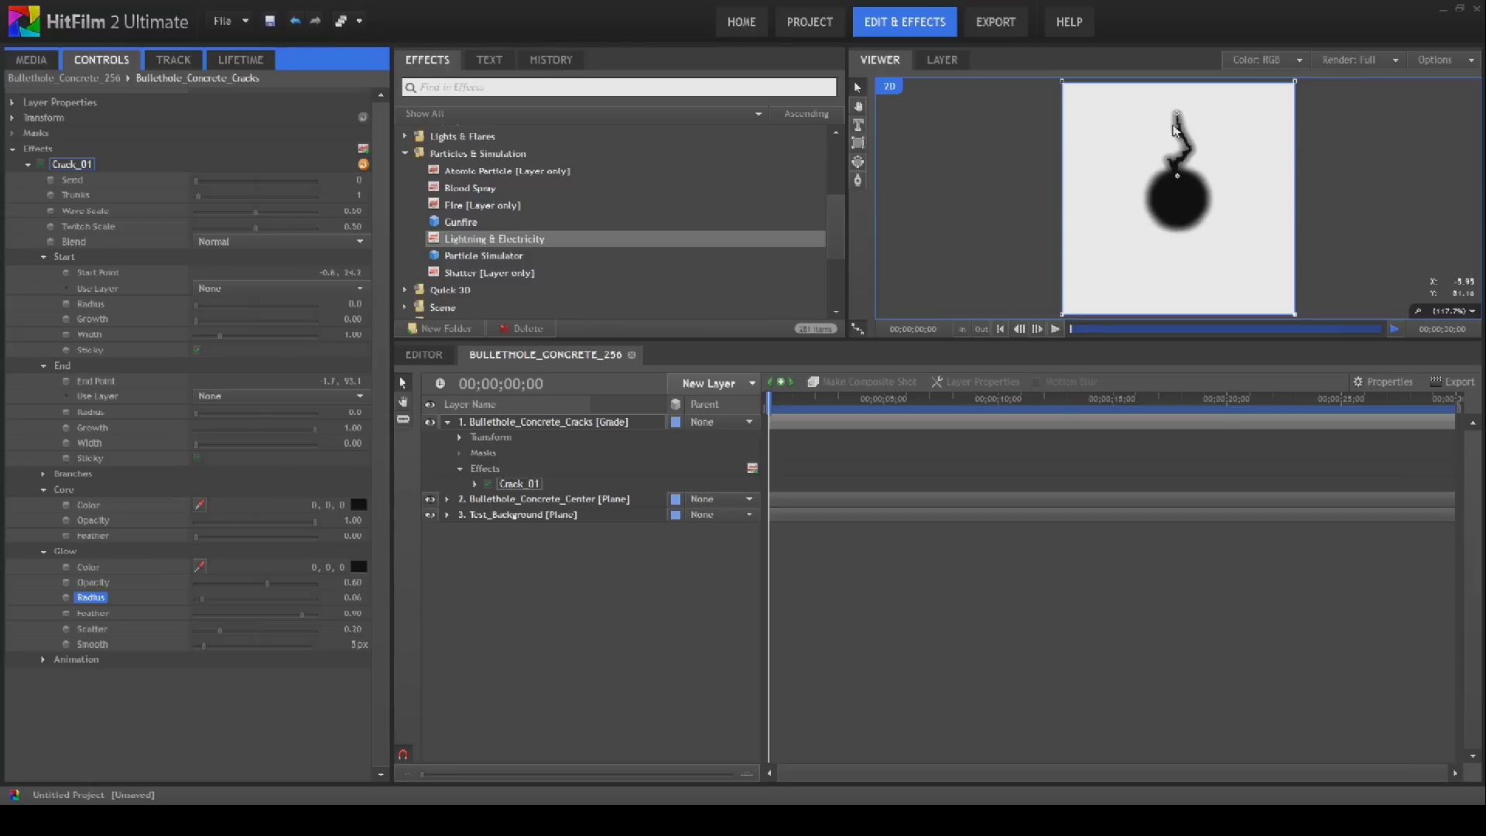
drag(1182, 122, 1176, 108)
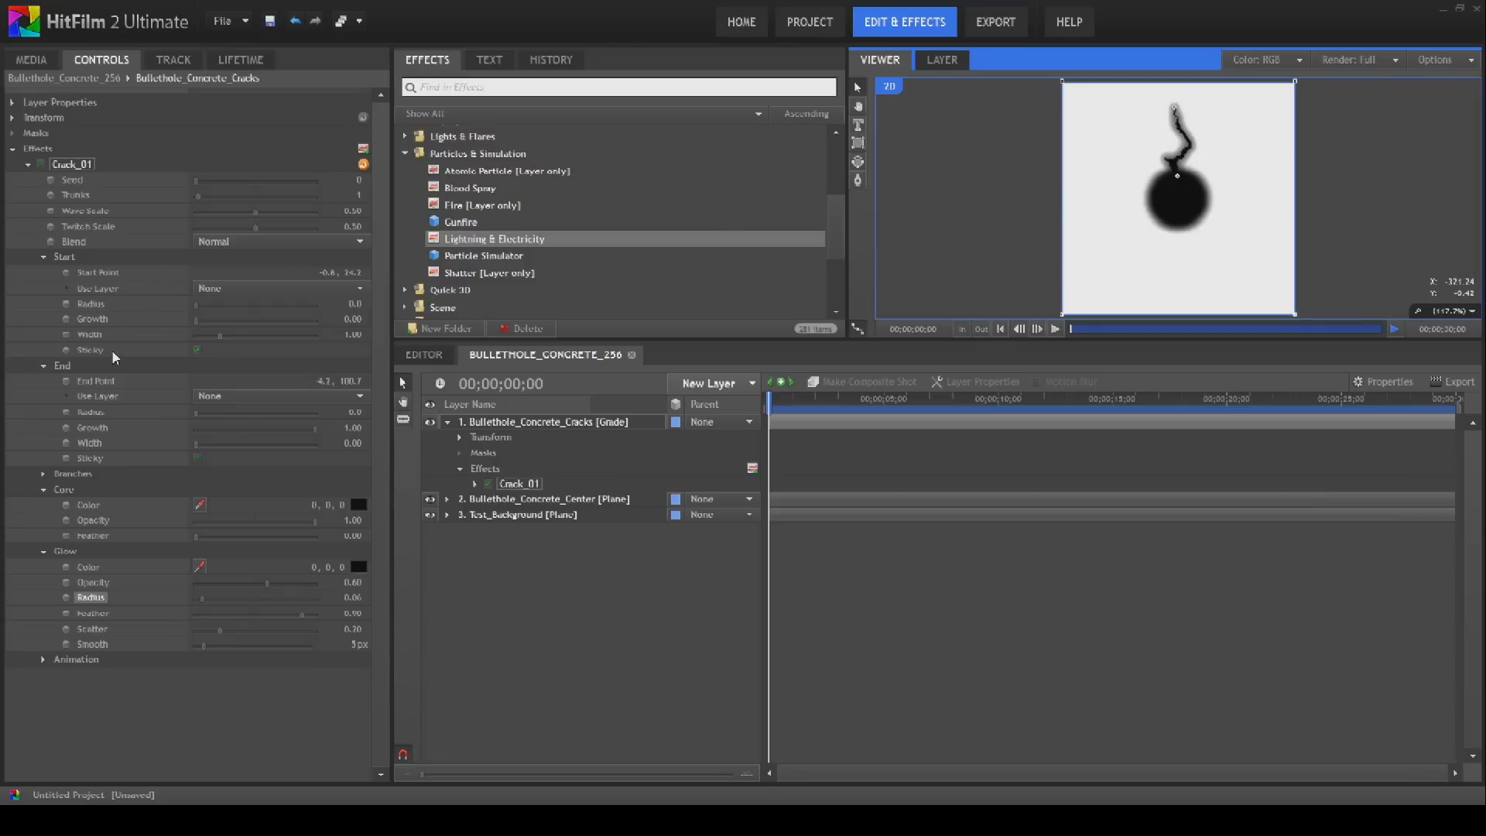
- Review Crack_01's Branches and Animation settings, collapse its property groups and play a short preview of the shot
click(44, 489)
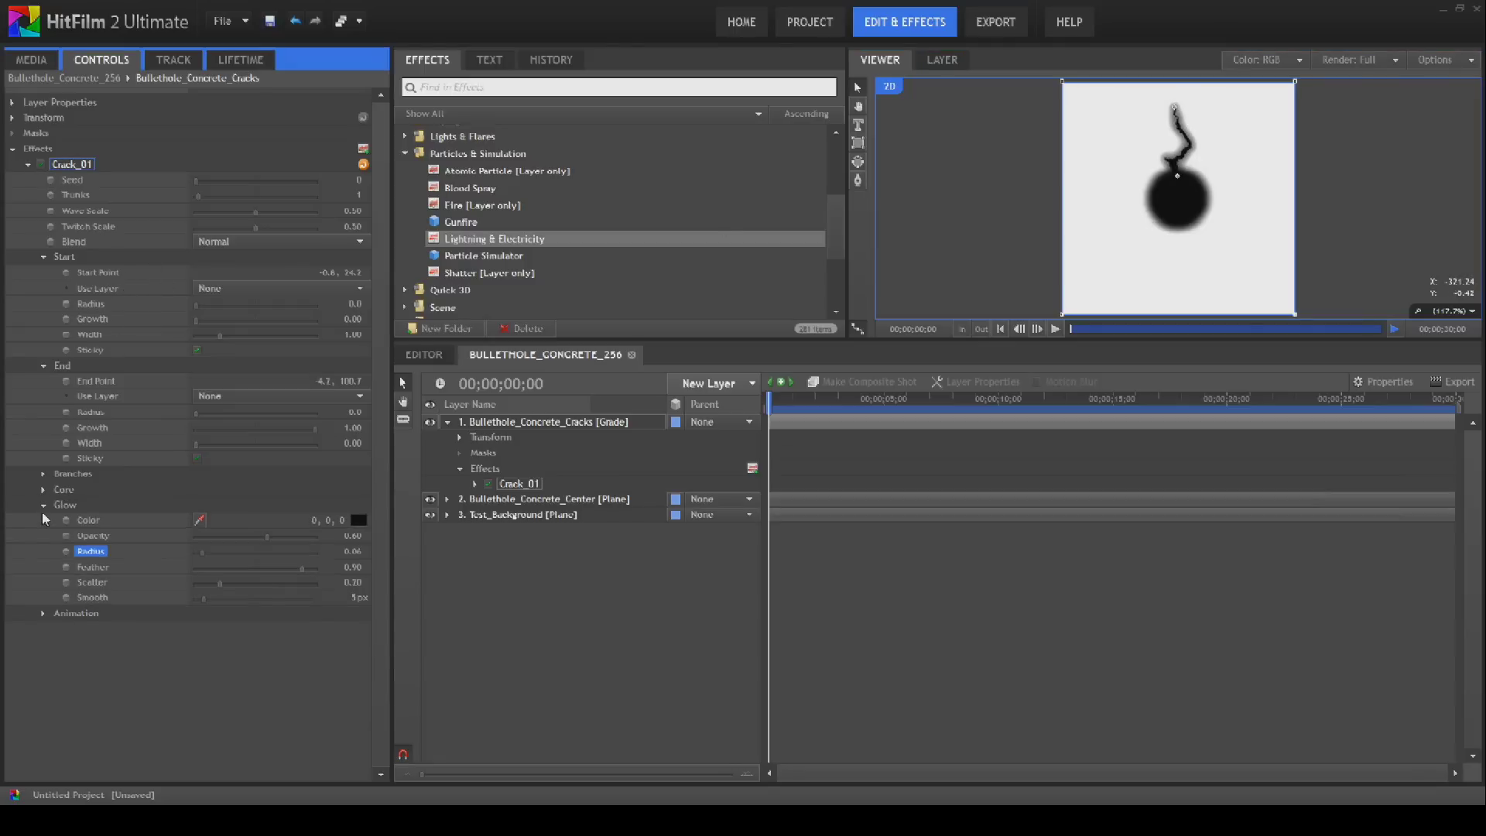
click(44, 504)
click(43, 473)
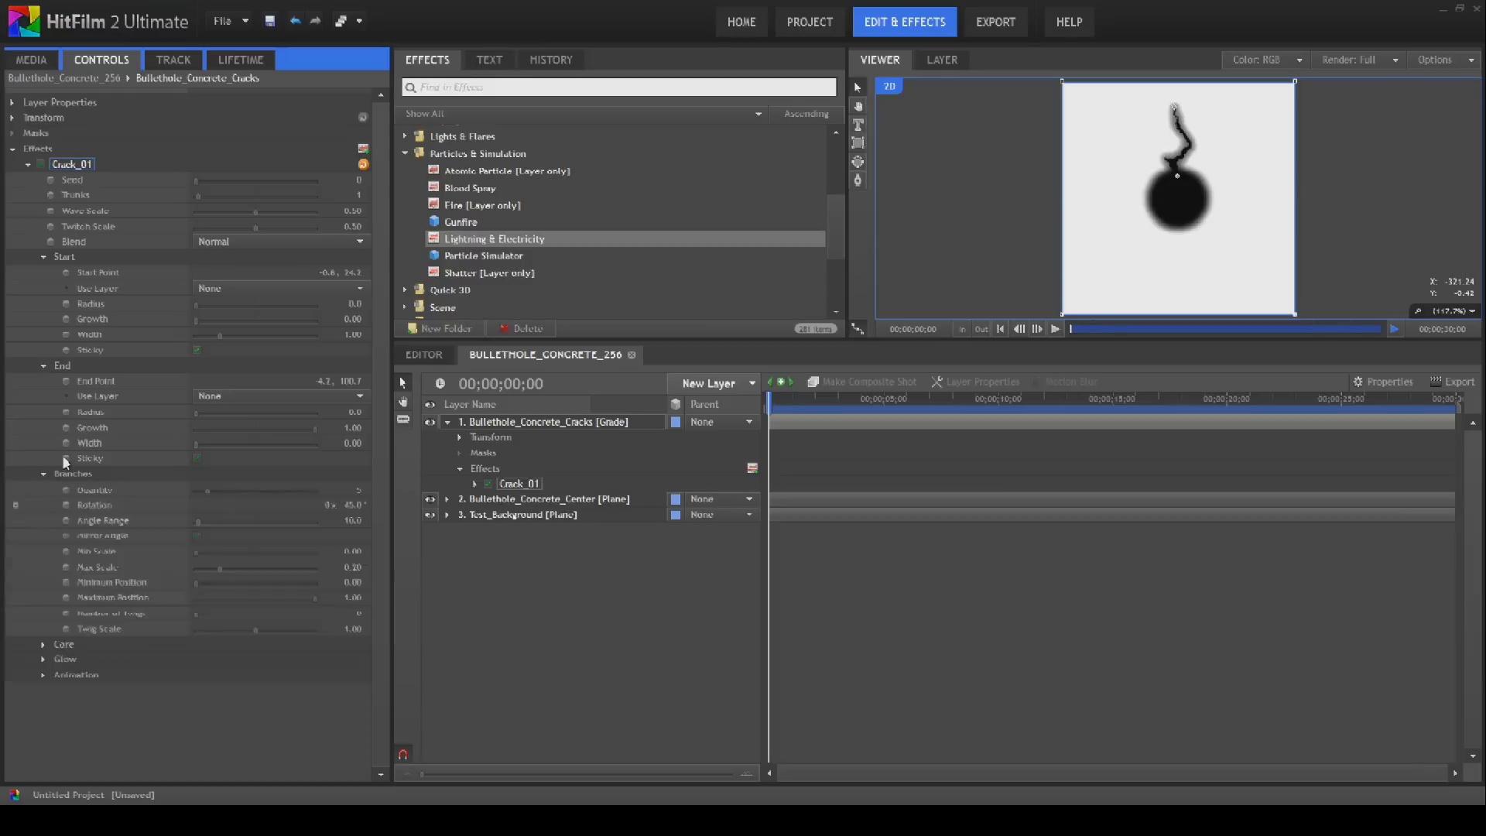
click(42, 256)
click(44, 273)
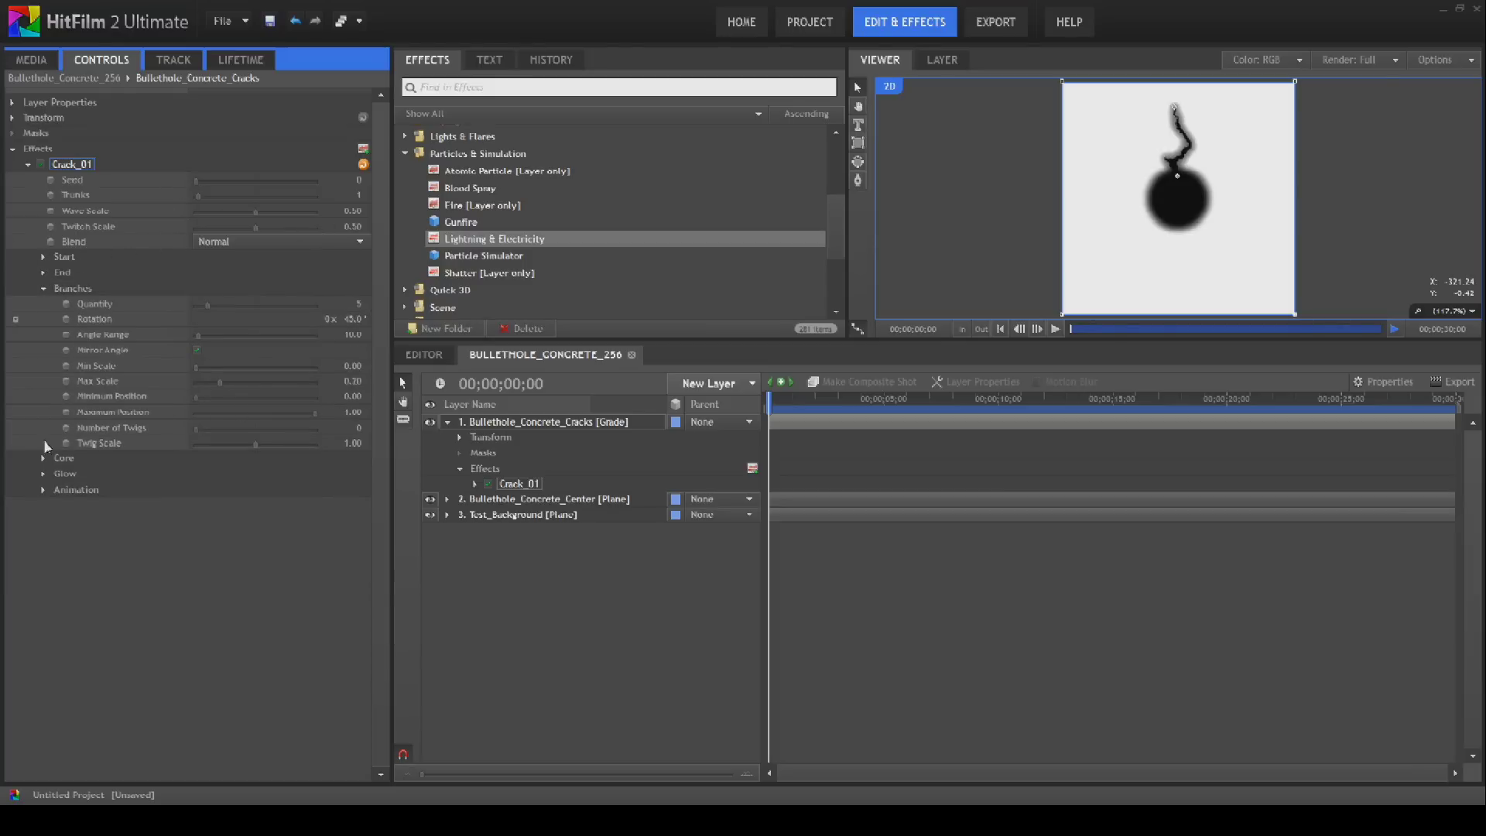
click(43, 491)
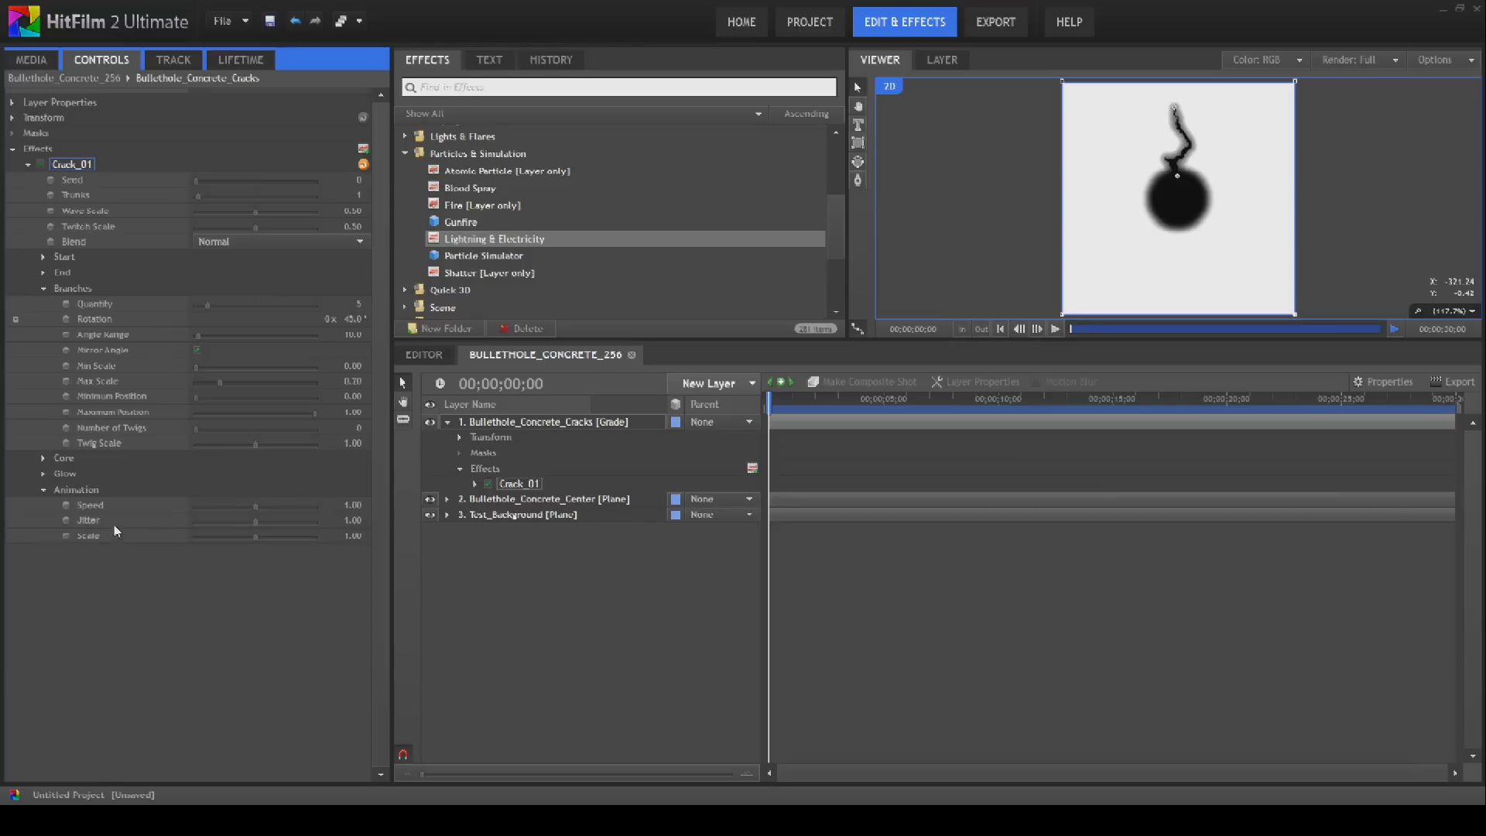
drag(255, 510, 255, 509)
click(43, 289)
click(43, 334)
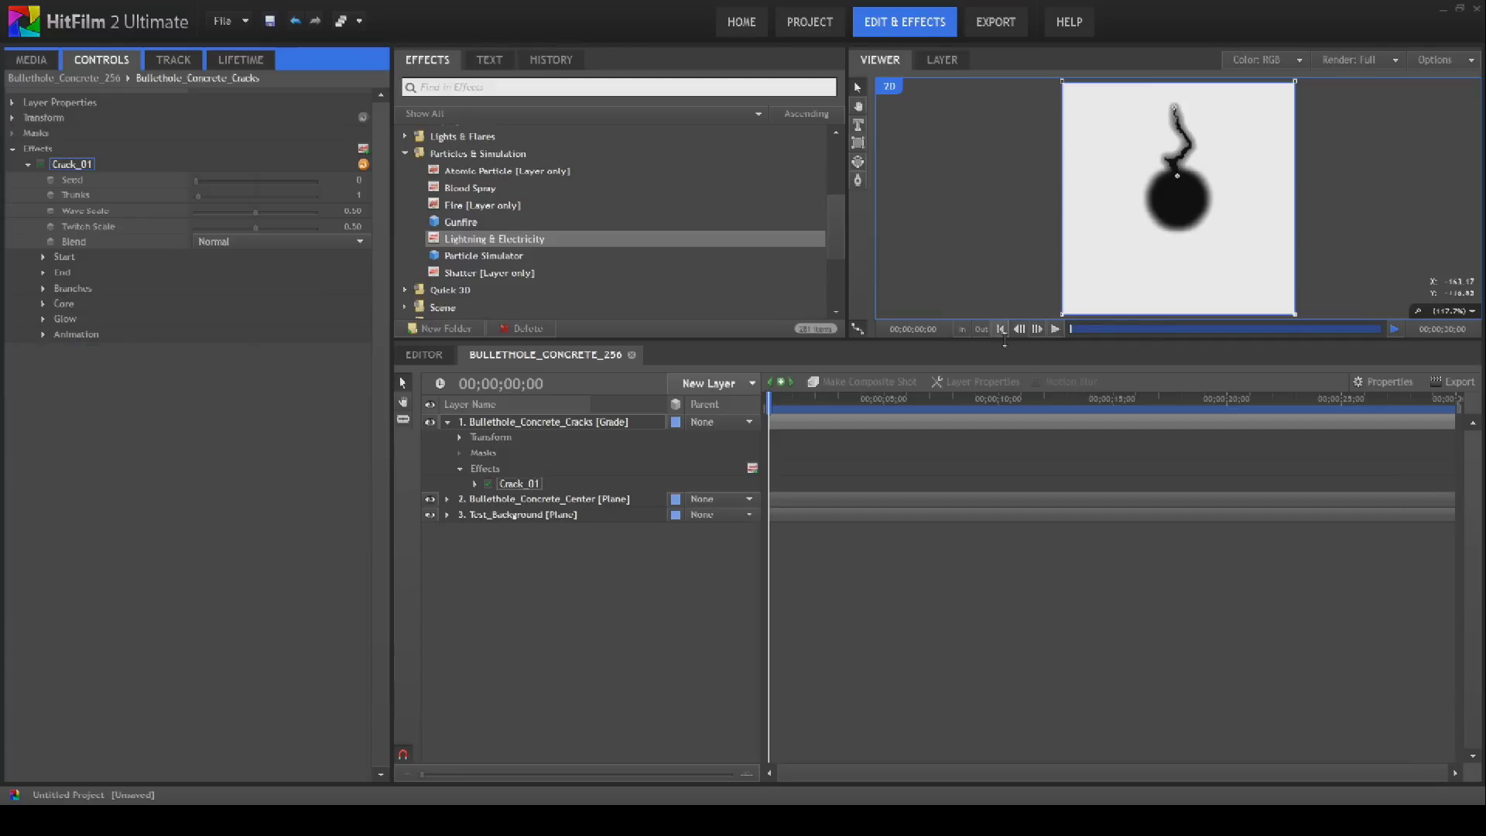
click(1054, 330)
click(1055, 330)
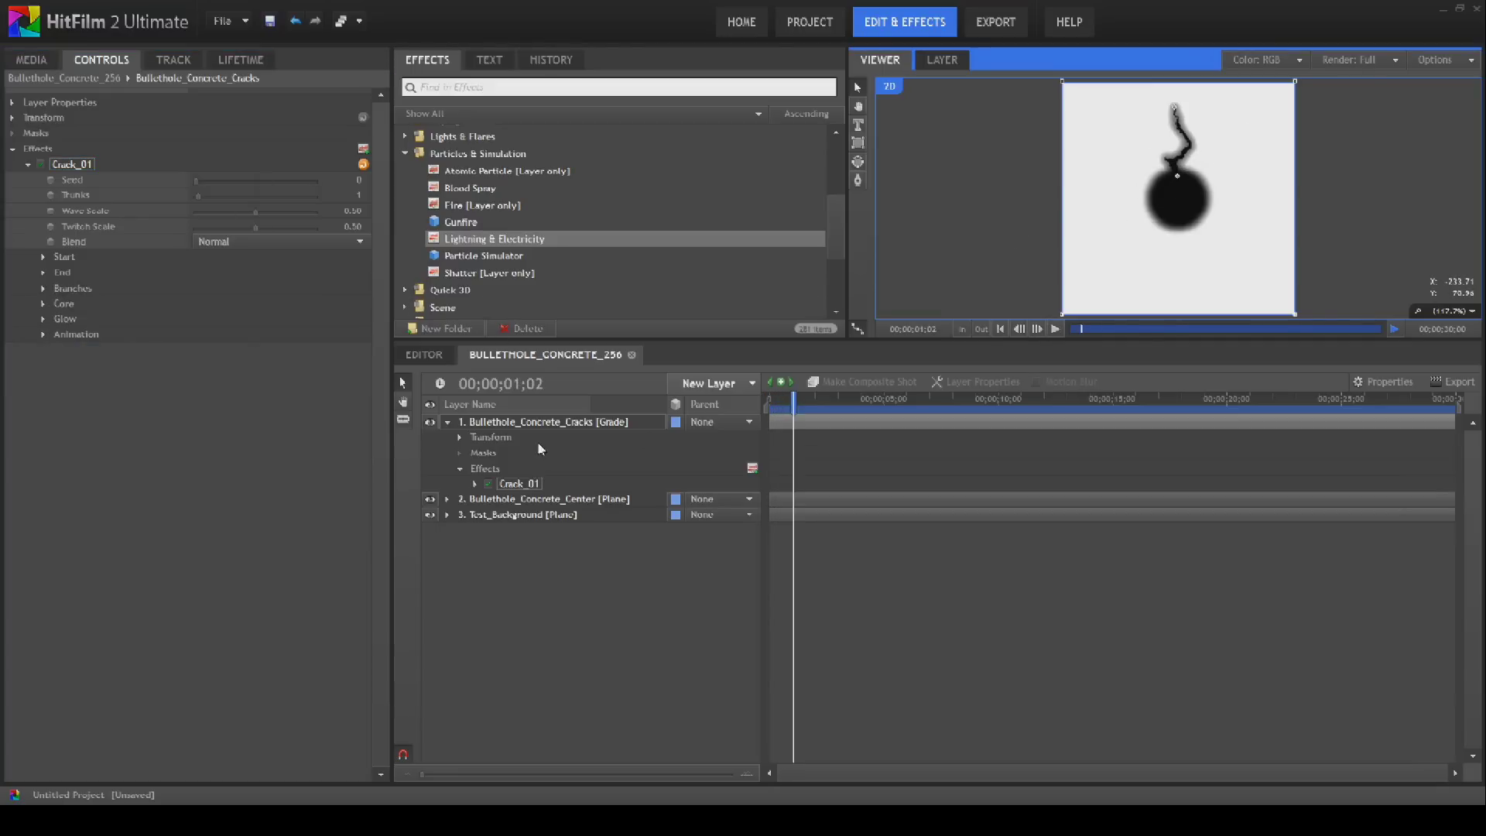
- Duplicate the Crack_01 effect and rename the copy Crack_02
right_click(513, 486)
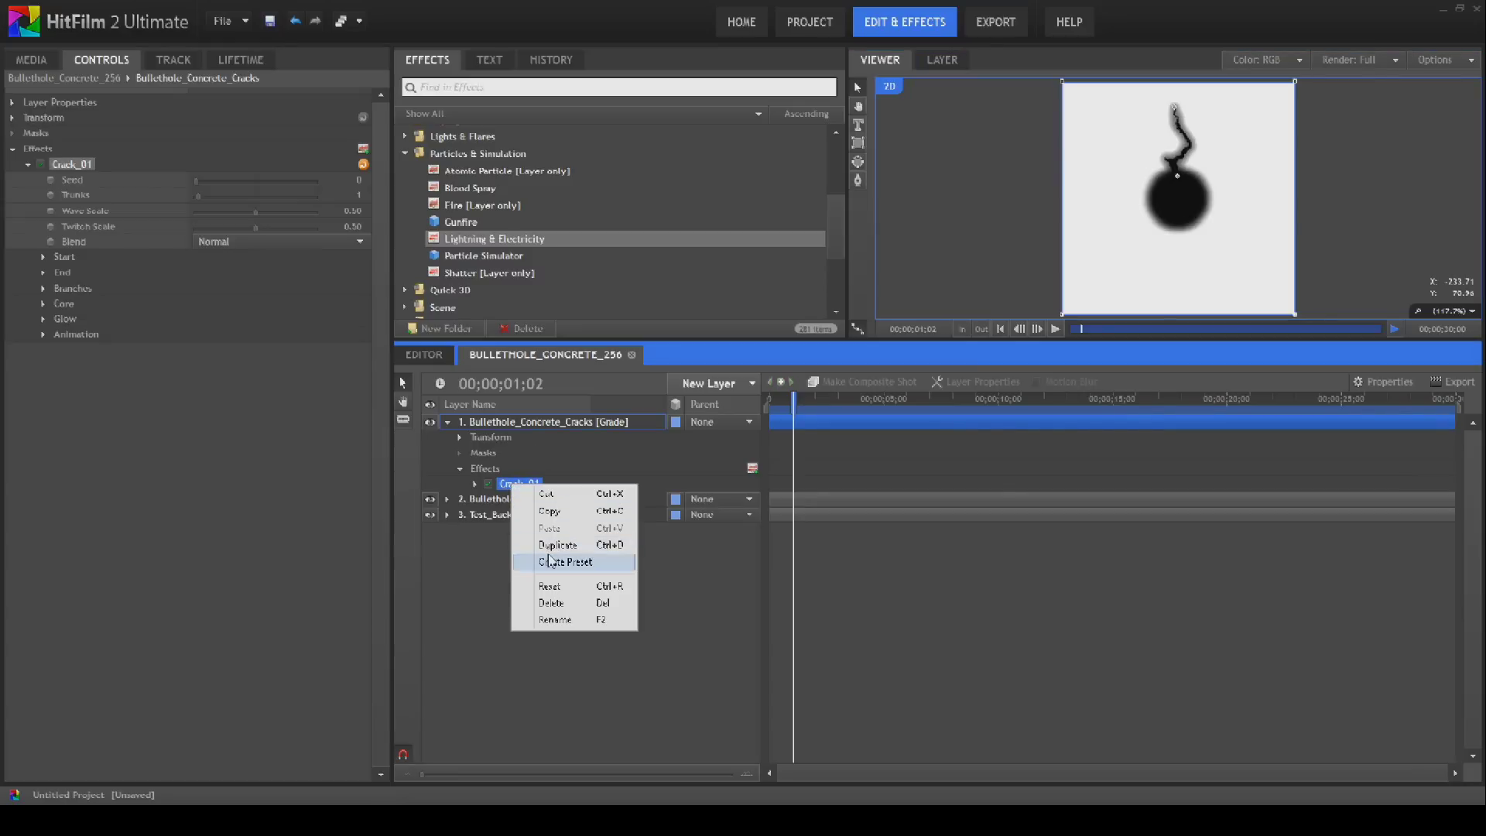
click(558, 545)
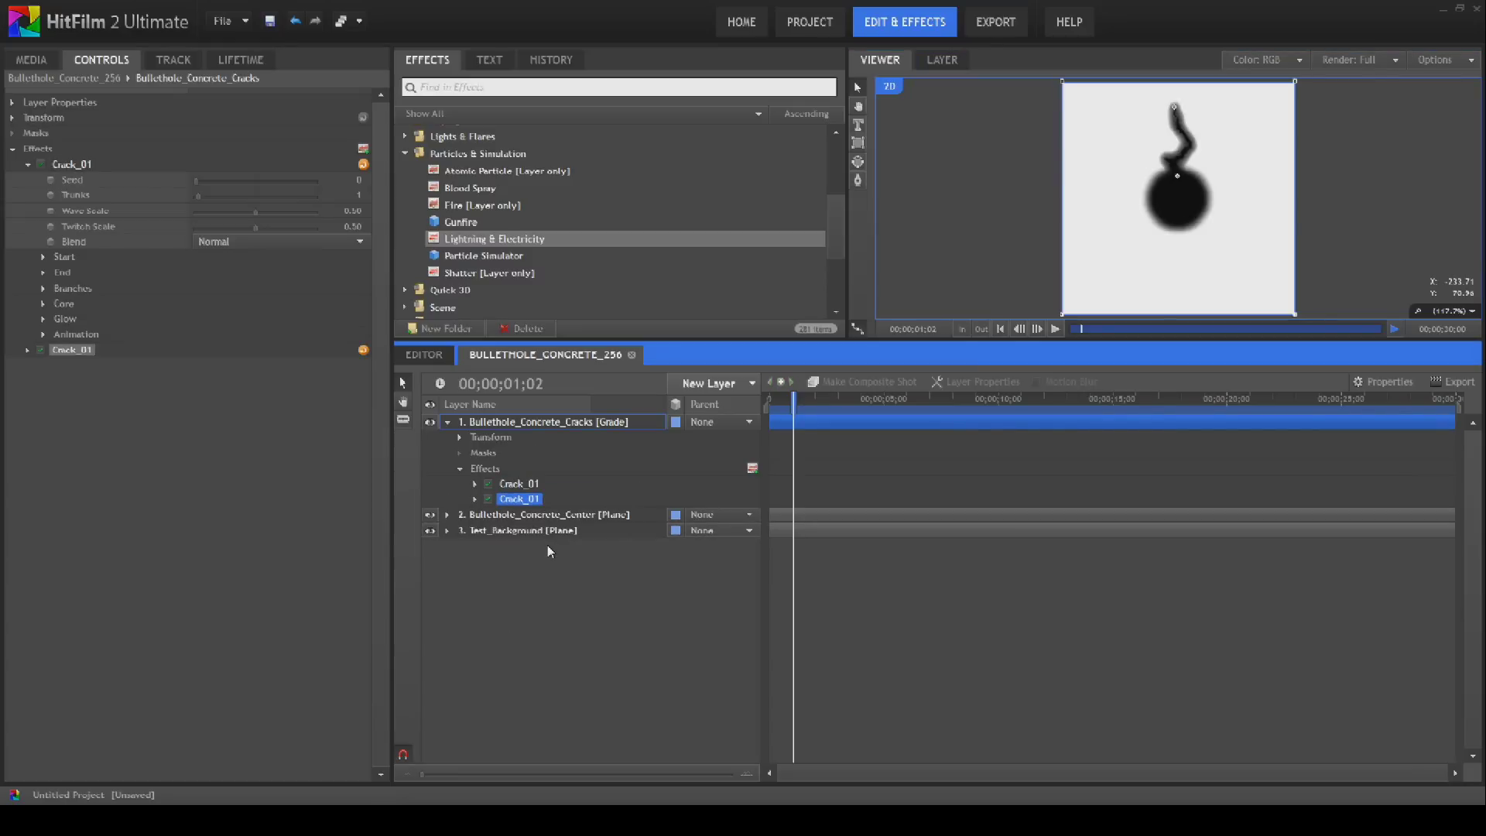
right_click(523, 500)
click(579, 635)
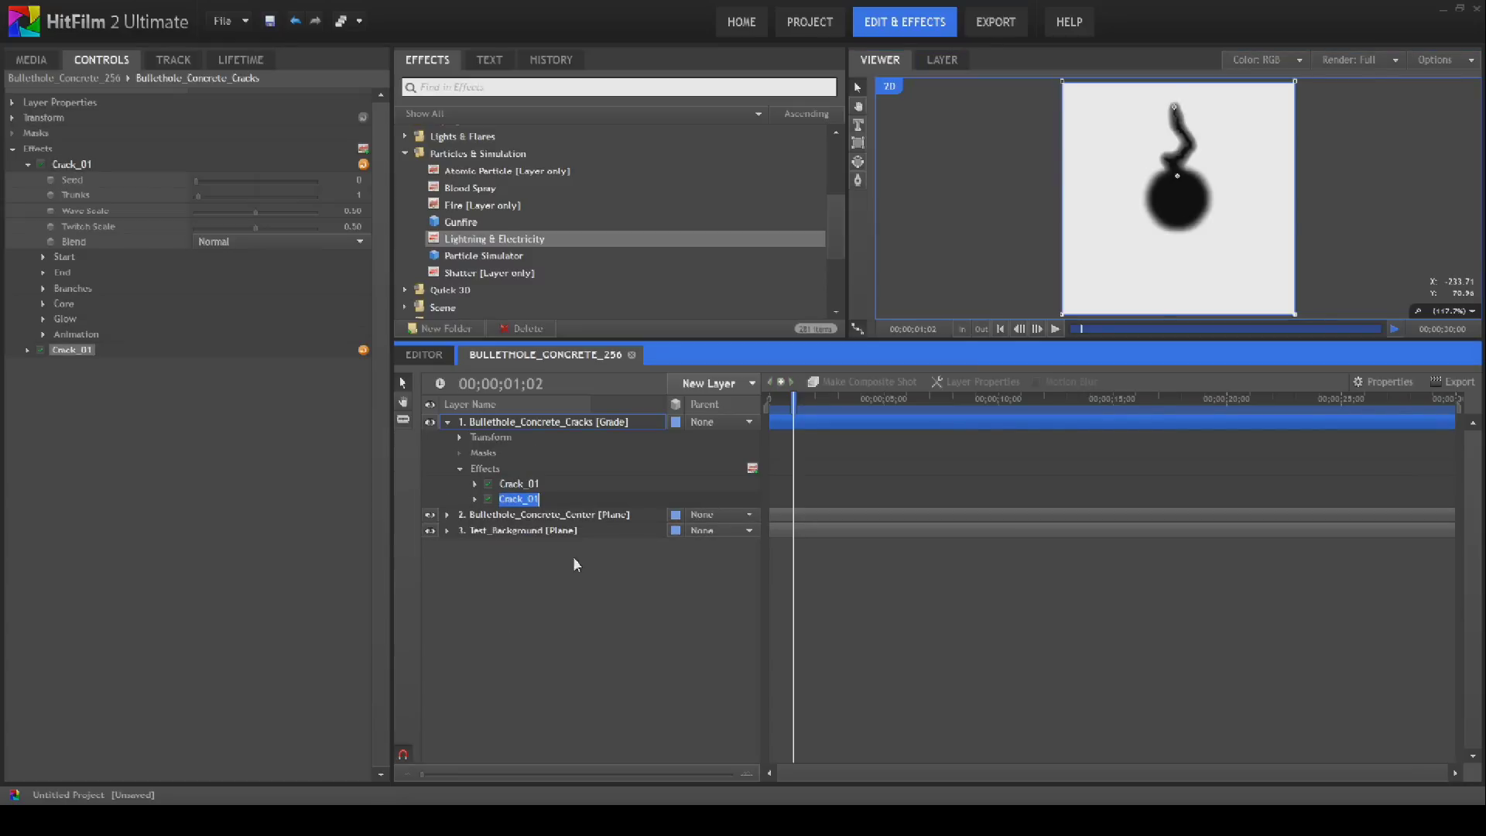
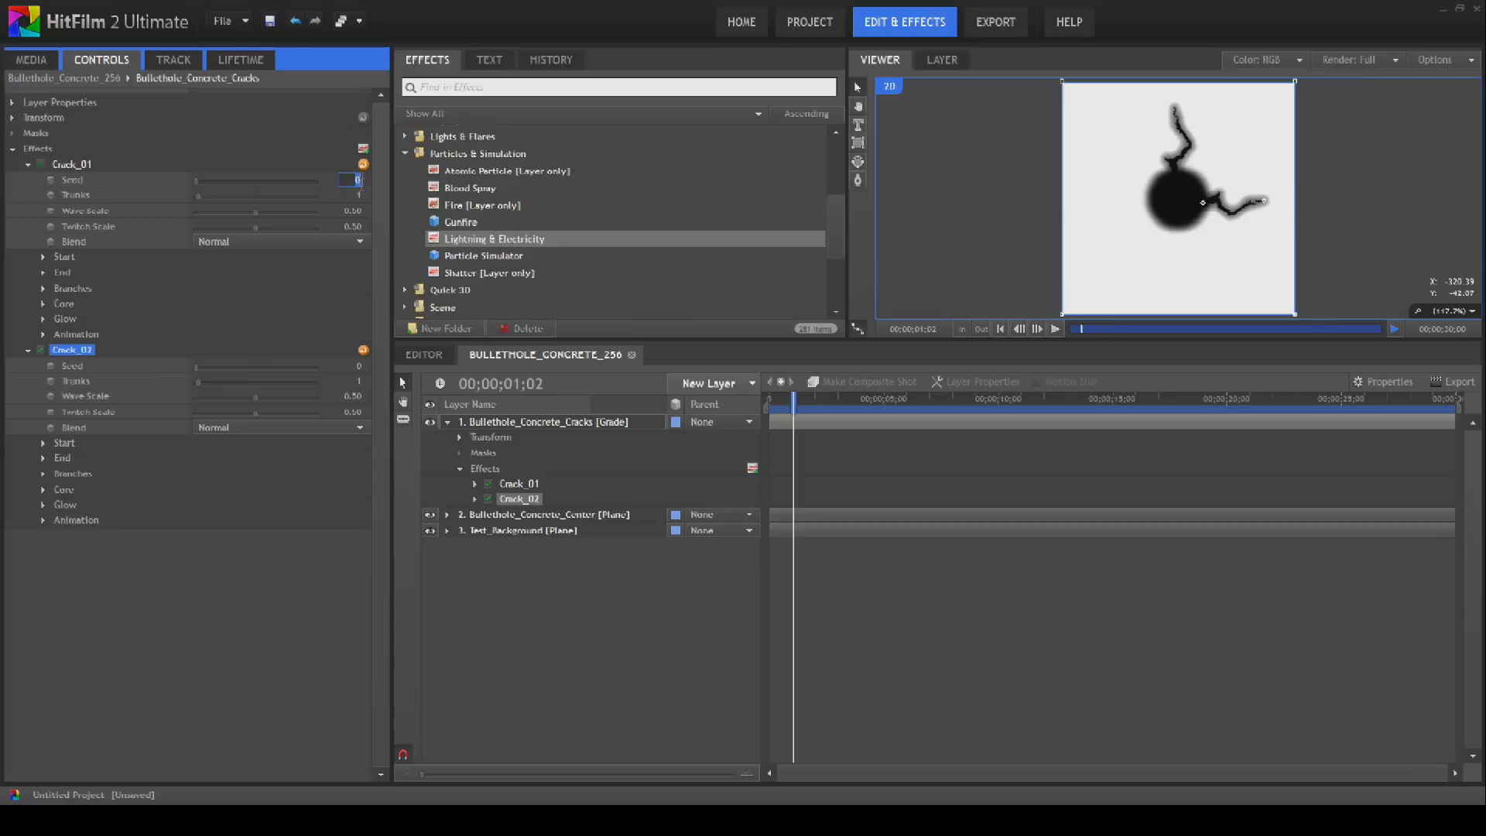
- Try a seed of 1 on Crack_01, then set its seed back to 0
key(Return)
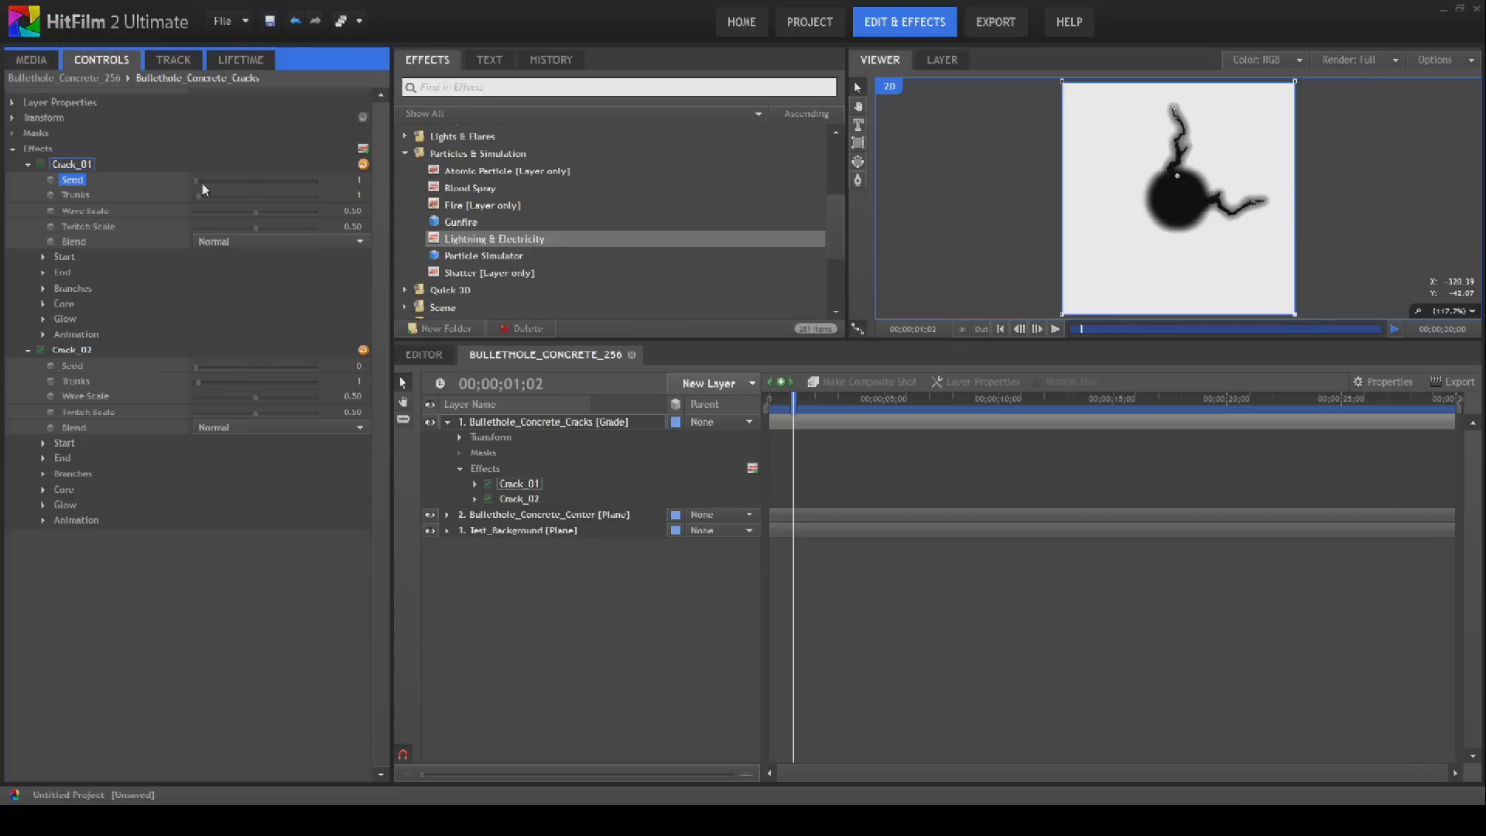
click(28, 165)
click(91, 195)
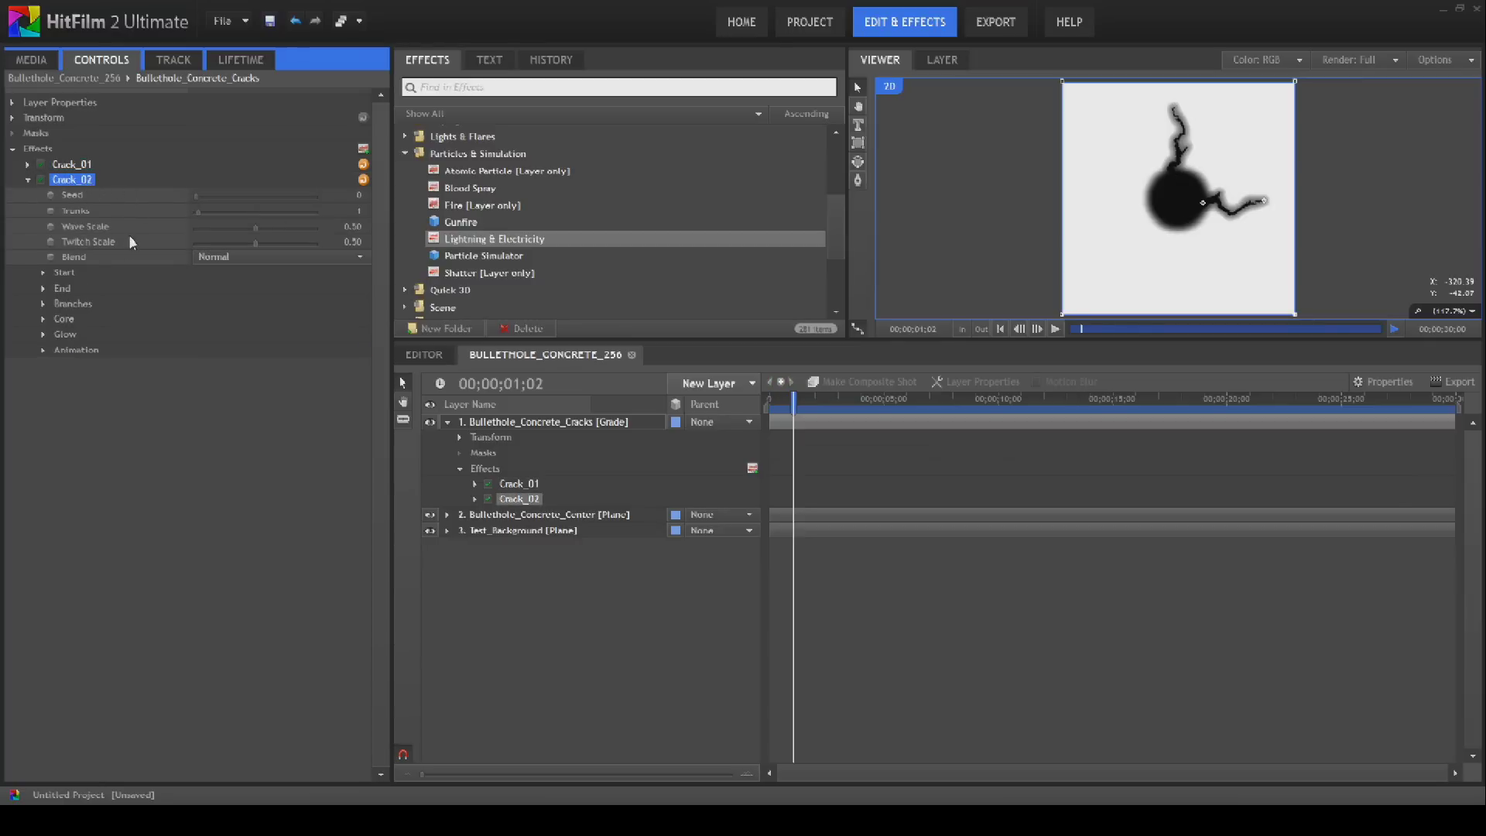
click(28, 165)
click(358, 179)
text(0)
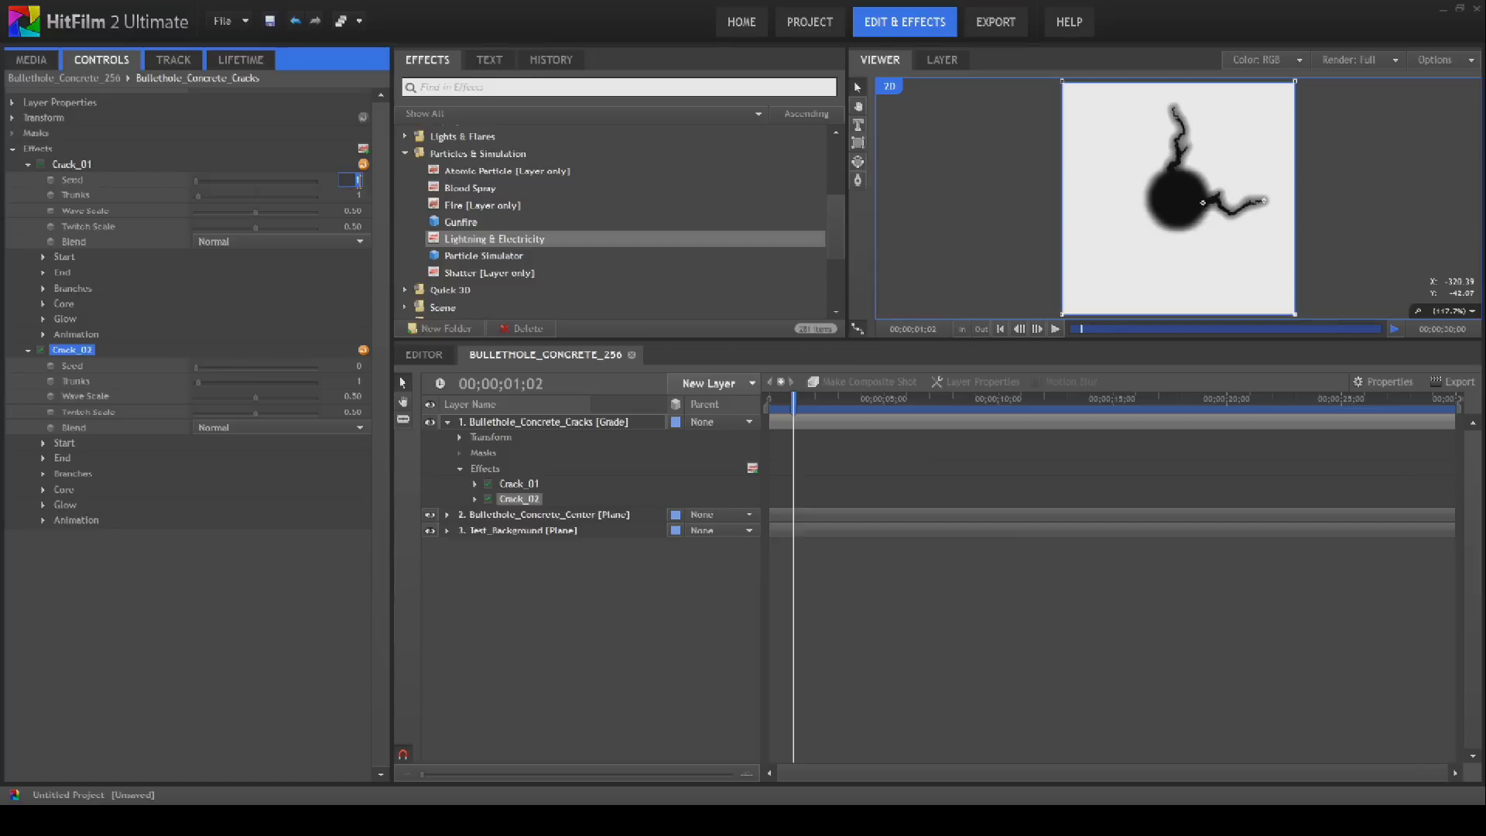
key(Return)
- Set Crack_02's seed to 1 and collapse the Crack_01 settings
click(358, 366)
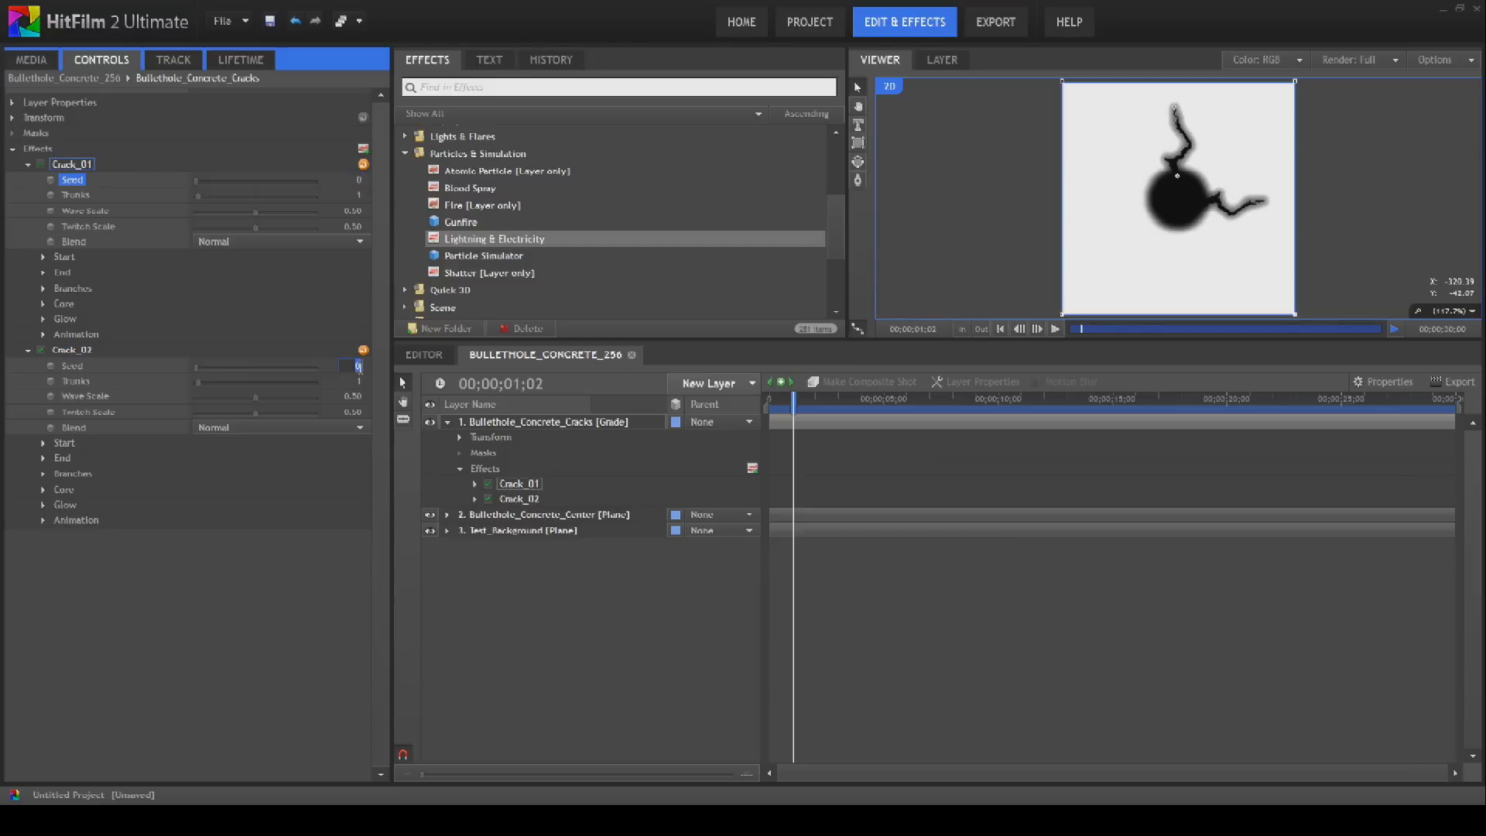
key(Return)
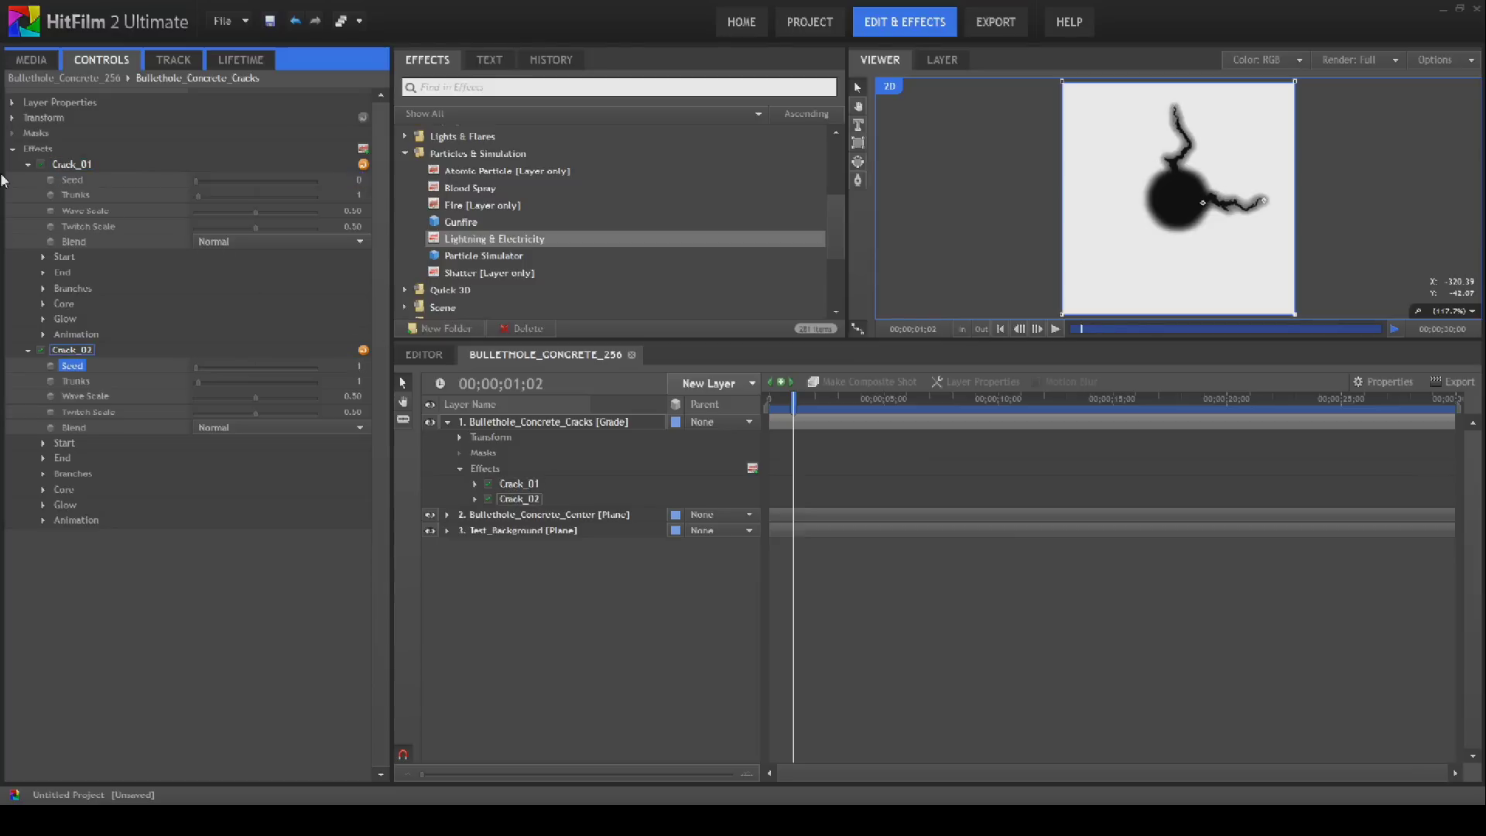
click(27, 166)
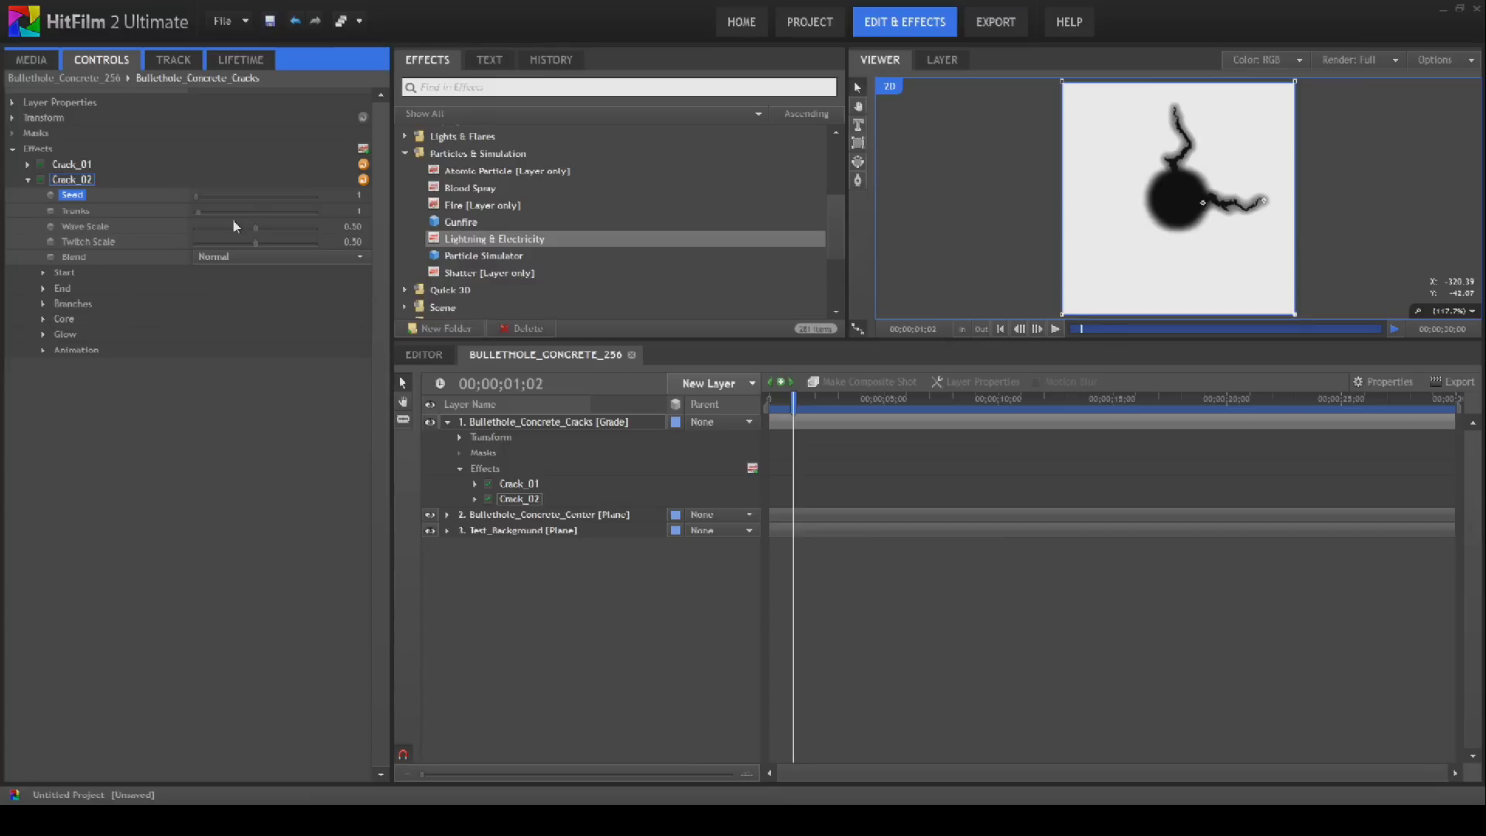
- Set Crack_02's Wave Scale to 0.46, Twitch Scale to 0.47 and branch Quantity to 11, and collapse its settings
mouse_move(253, 228)
mouse_down()
mouse_move(238, 230)
mouse_move(252, 247)
mouse_up()
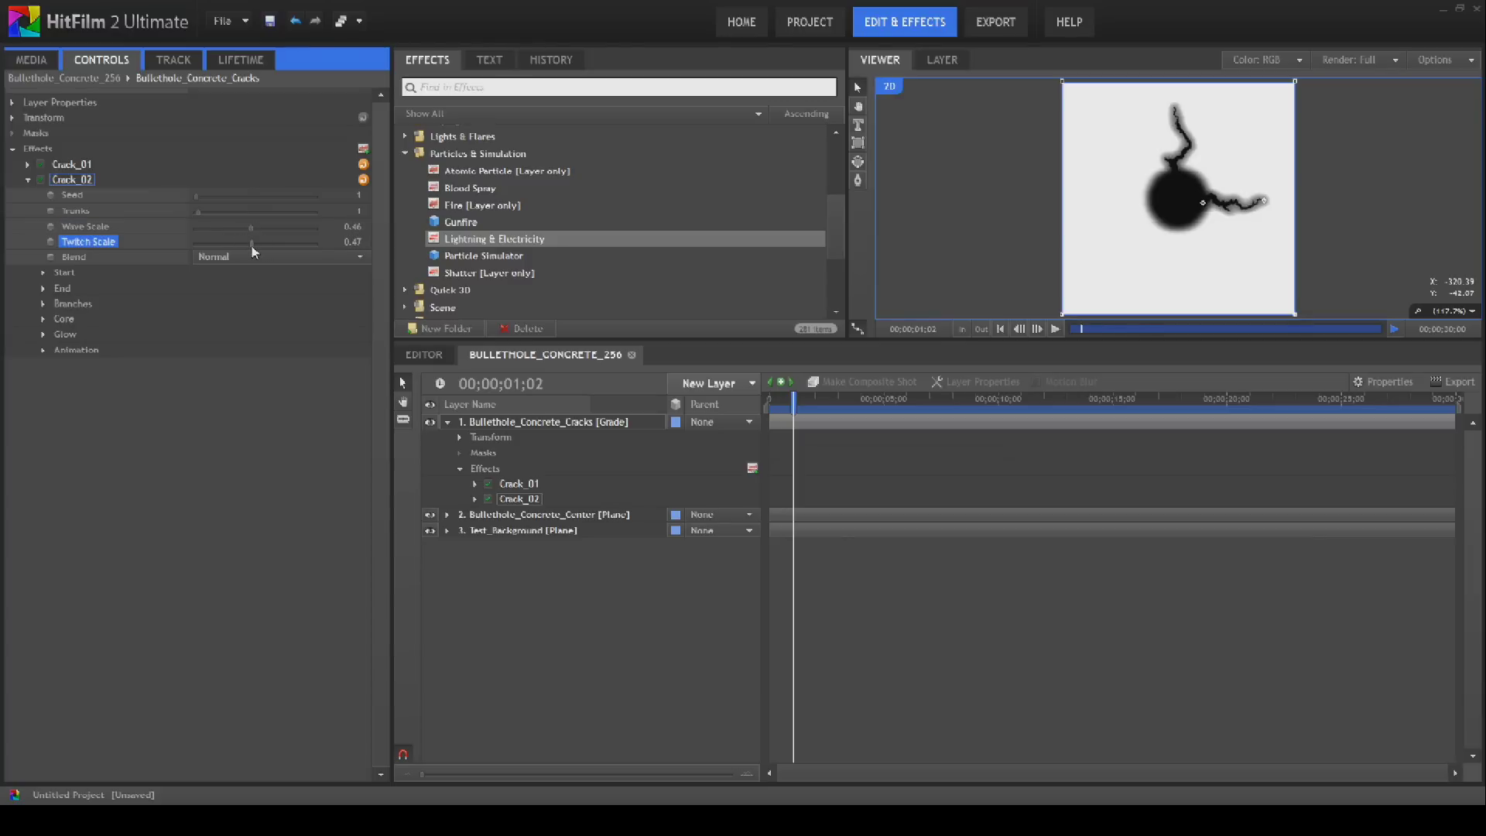
click(45, 304)
drag(206, 323, 222, 329)
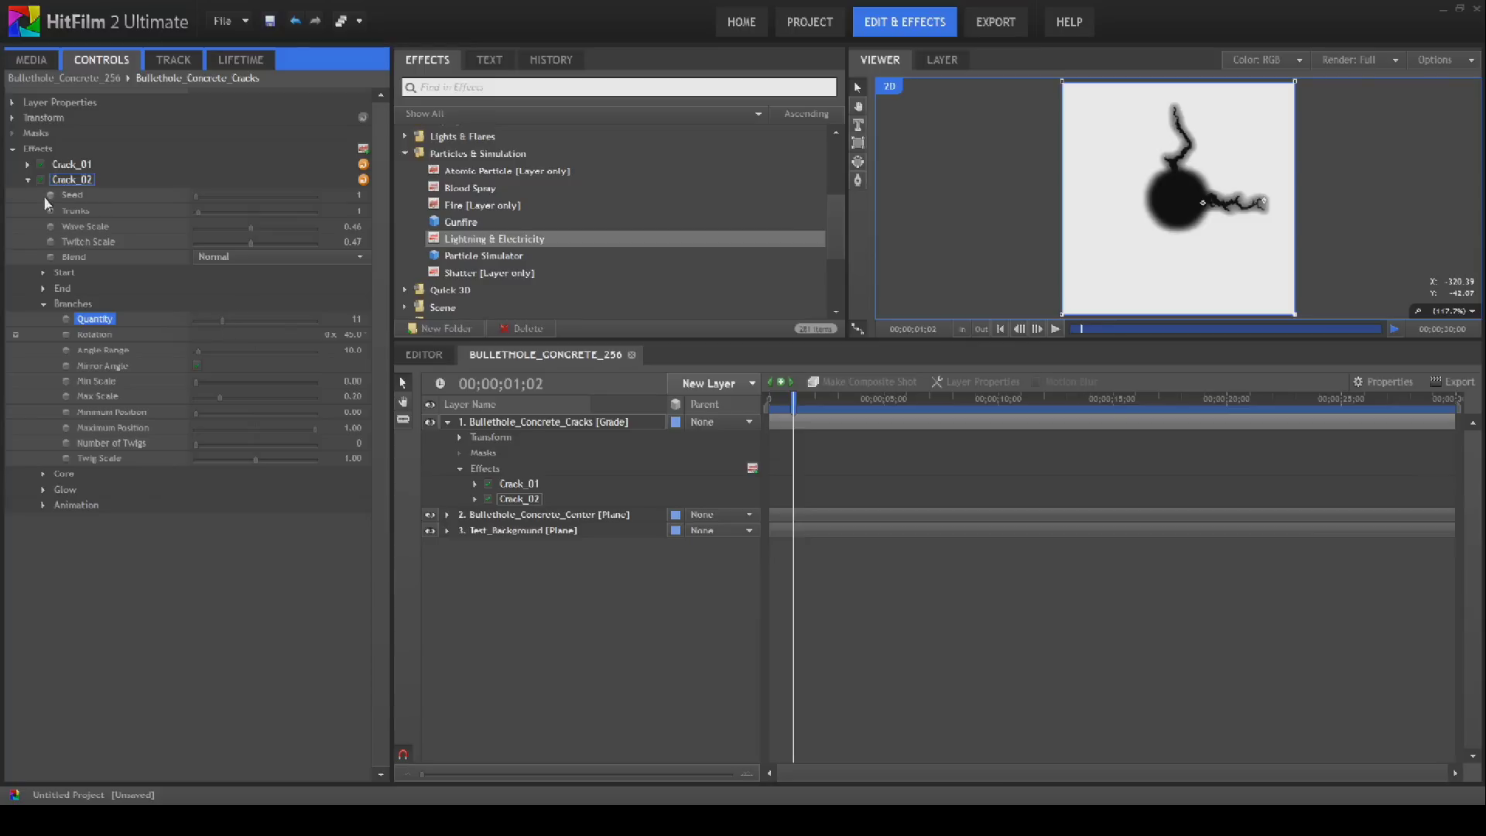
click(28, 180)
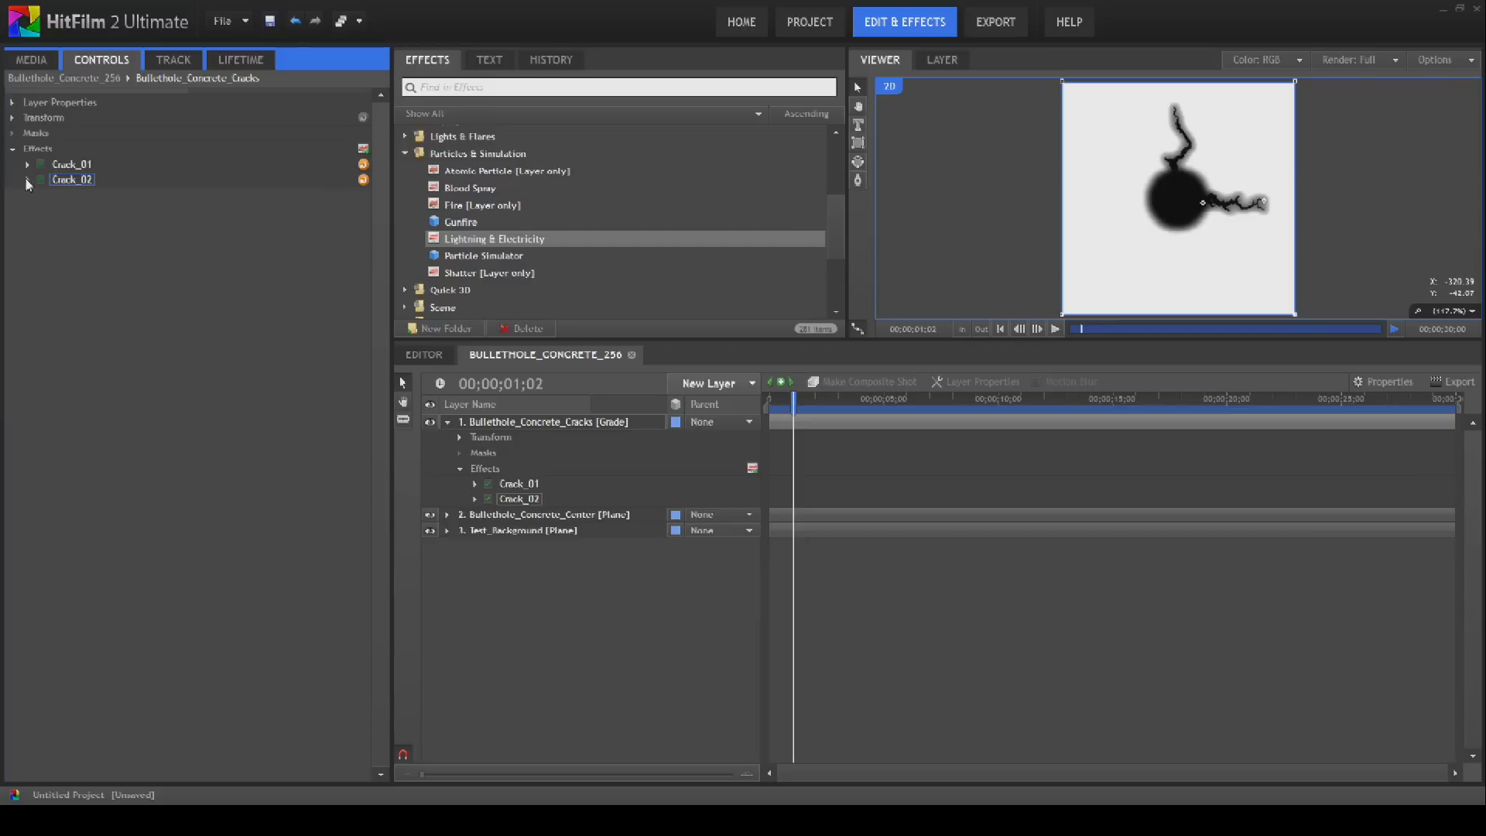
- Duplicate the Crack_02 effect and rename the copy Crack_03
right_click(520, 498)
click(541, 561)
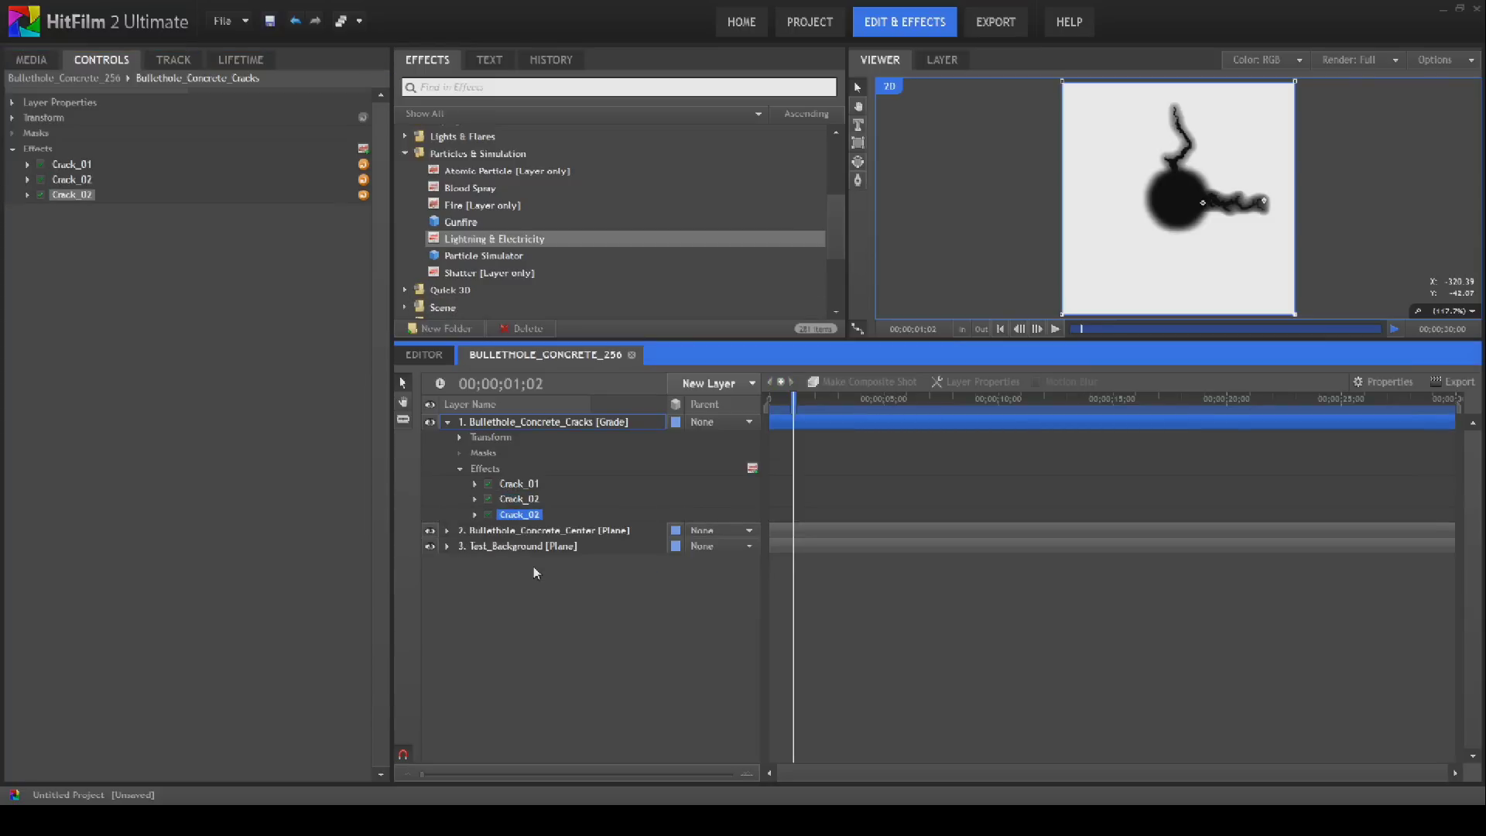
right_click(519, 522)
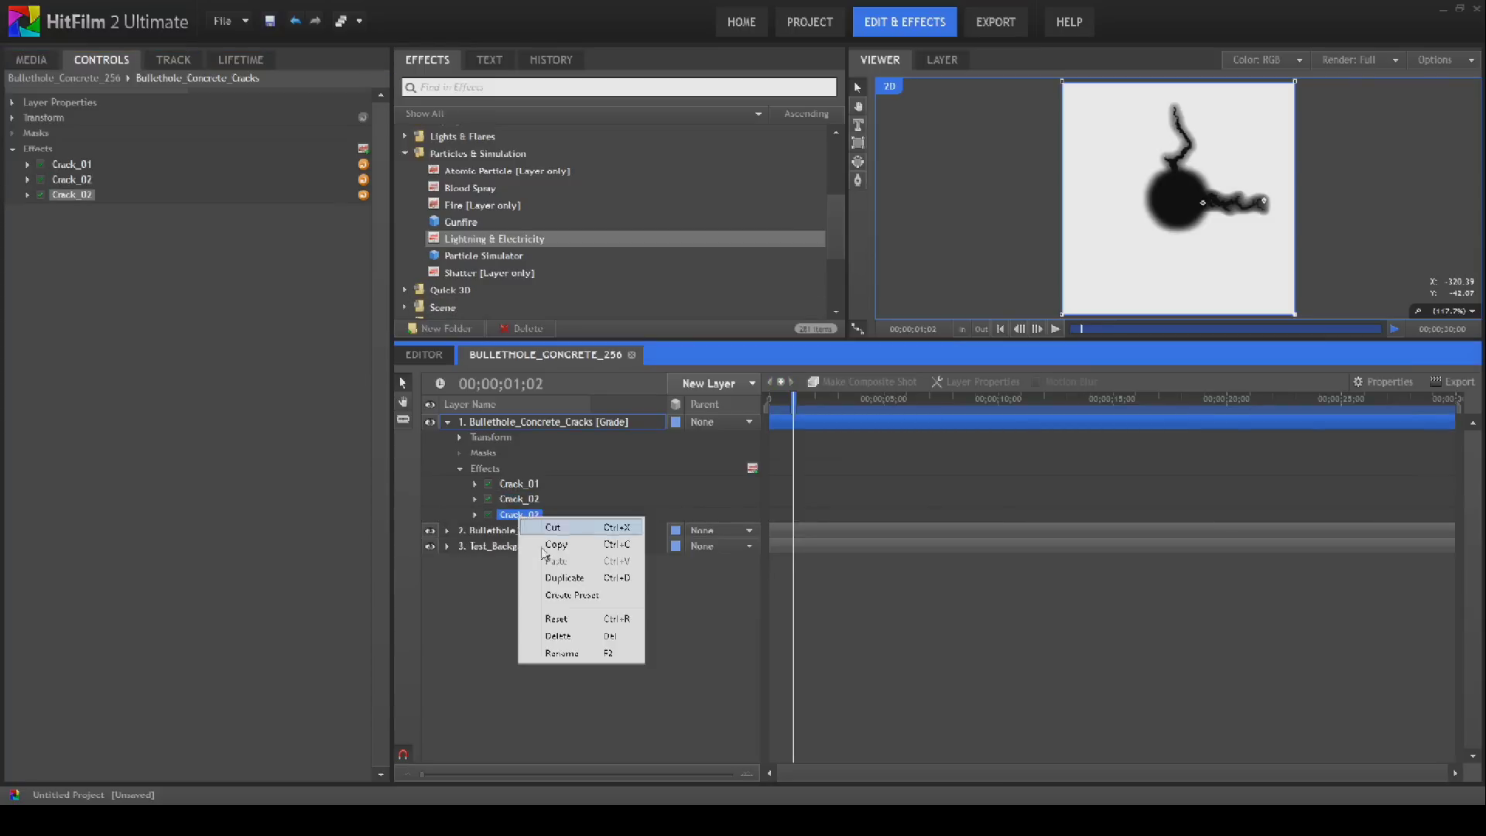
click(553, 654)
click(545, 517)
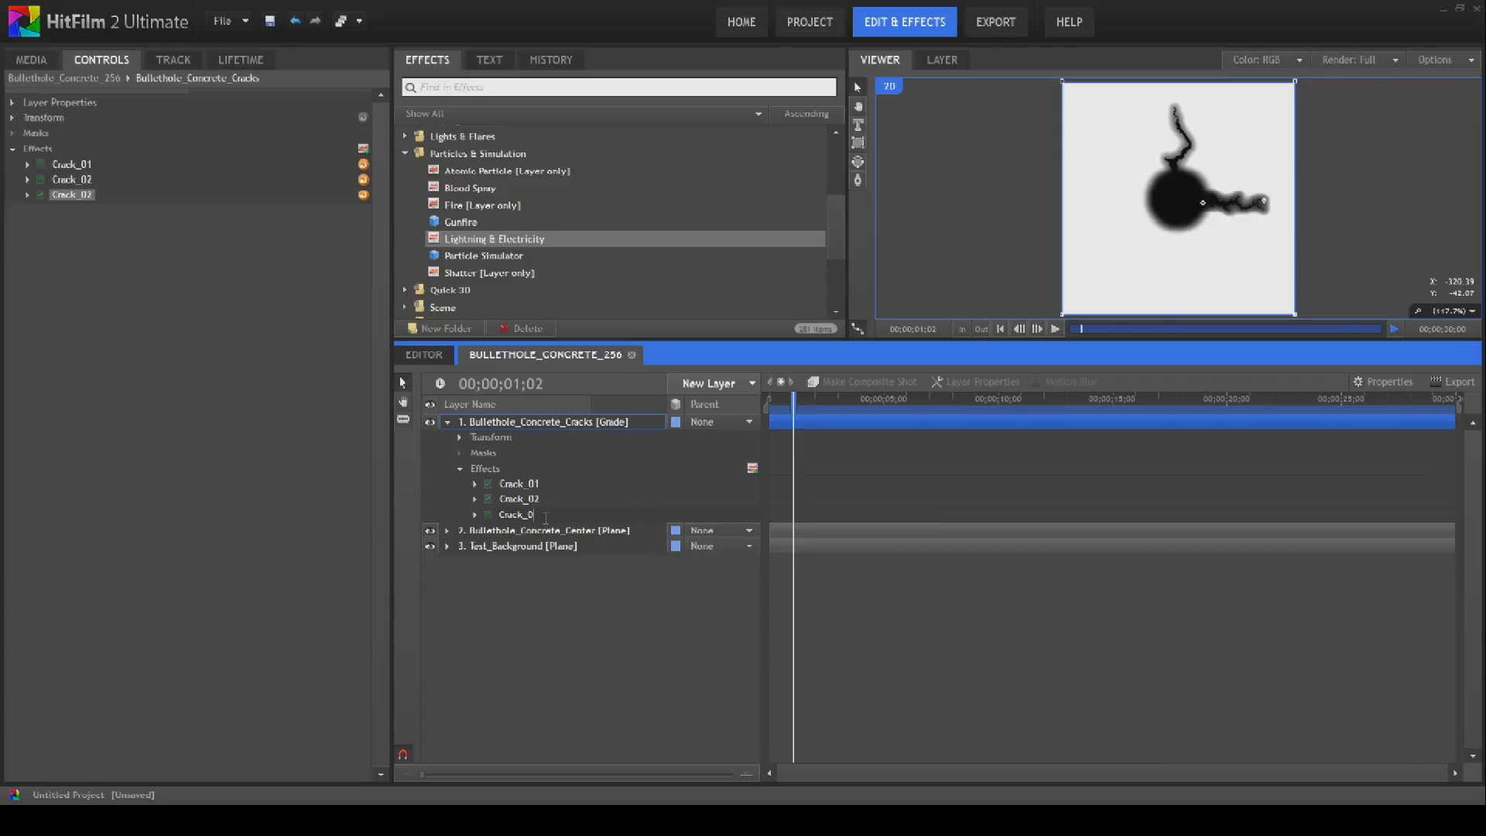
text(3)
key(Return)
- Expand the Crack_03 effect's settings and set its seed to 2
click(516, 515)
click(359, 211)
text(2)
key(Return)
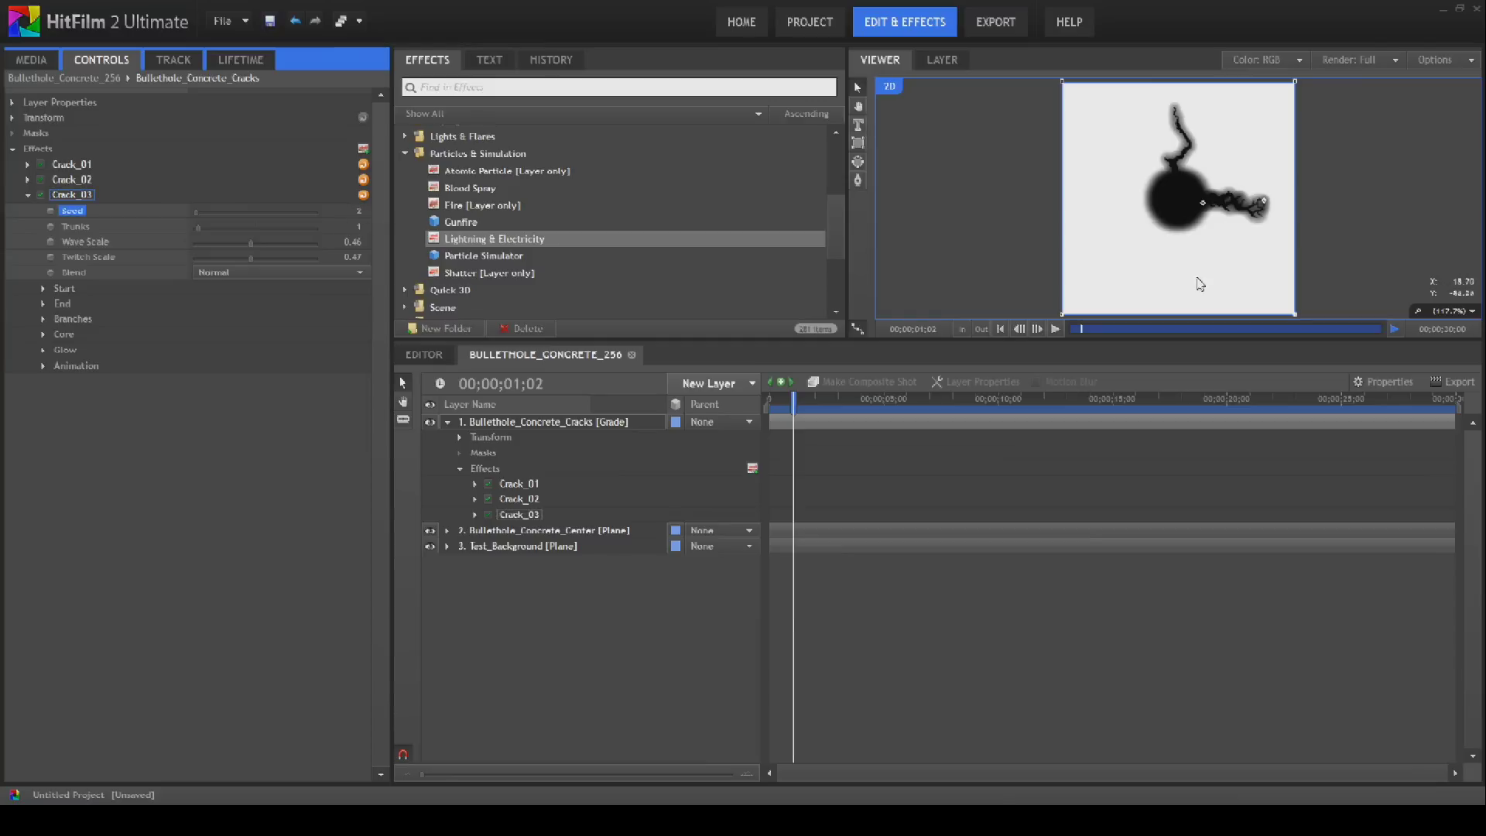
- Reposition Crack_03's start and end points so the crack runs from the hole's lower-left edge toward the lower-left of the frame
drag(1196, 213, 1169, 223)
drag(1264, 200, 1153, 293)
drag(1169, 223, 1158, 211)
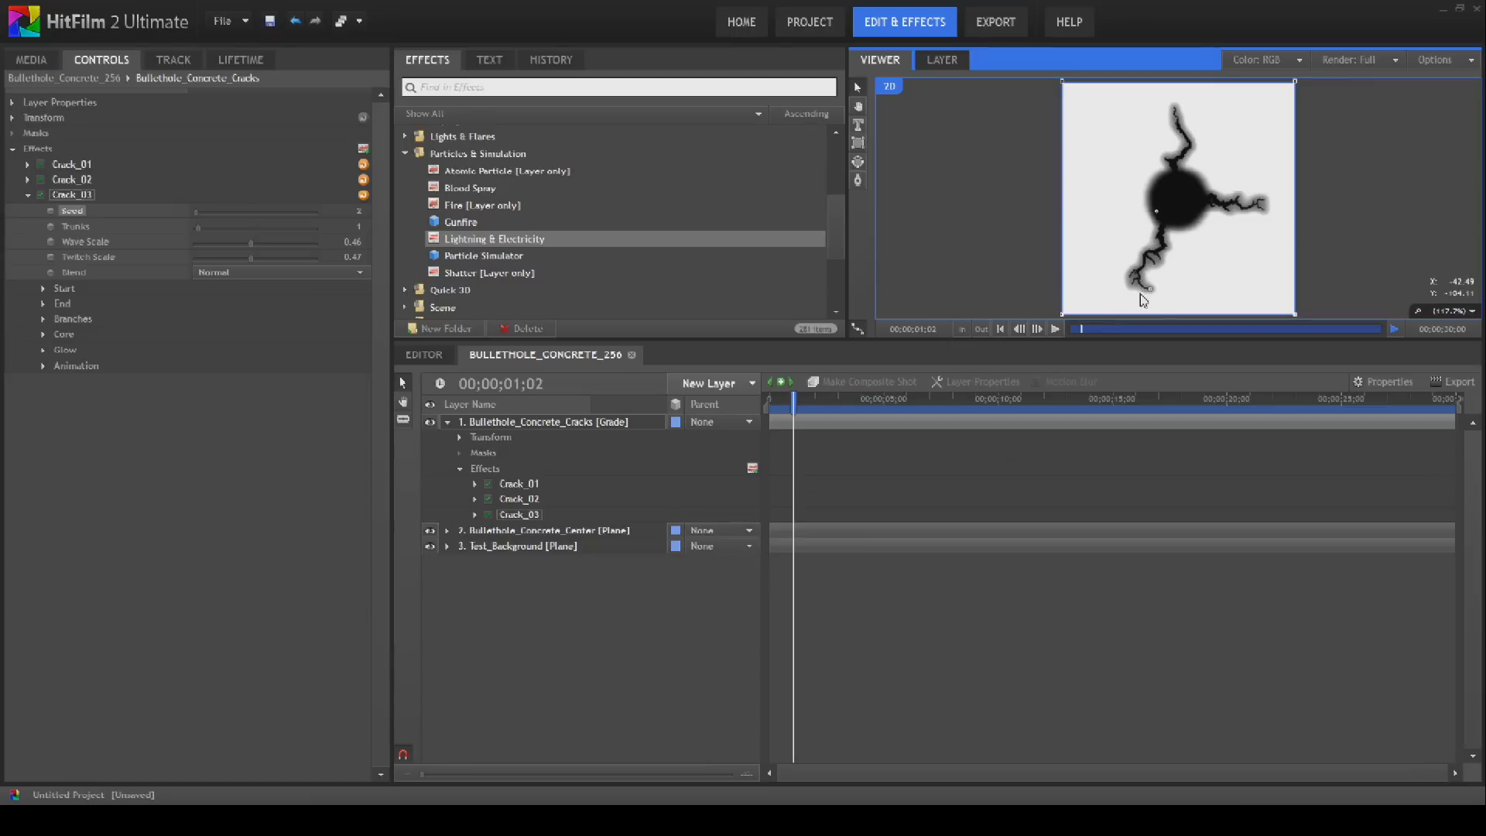
drag(1150, 289, 1130, 292)
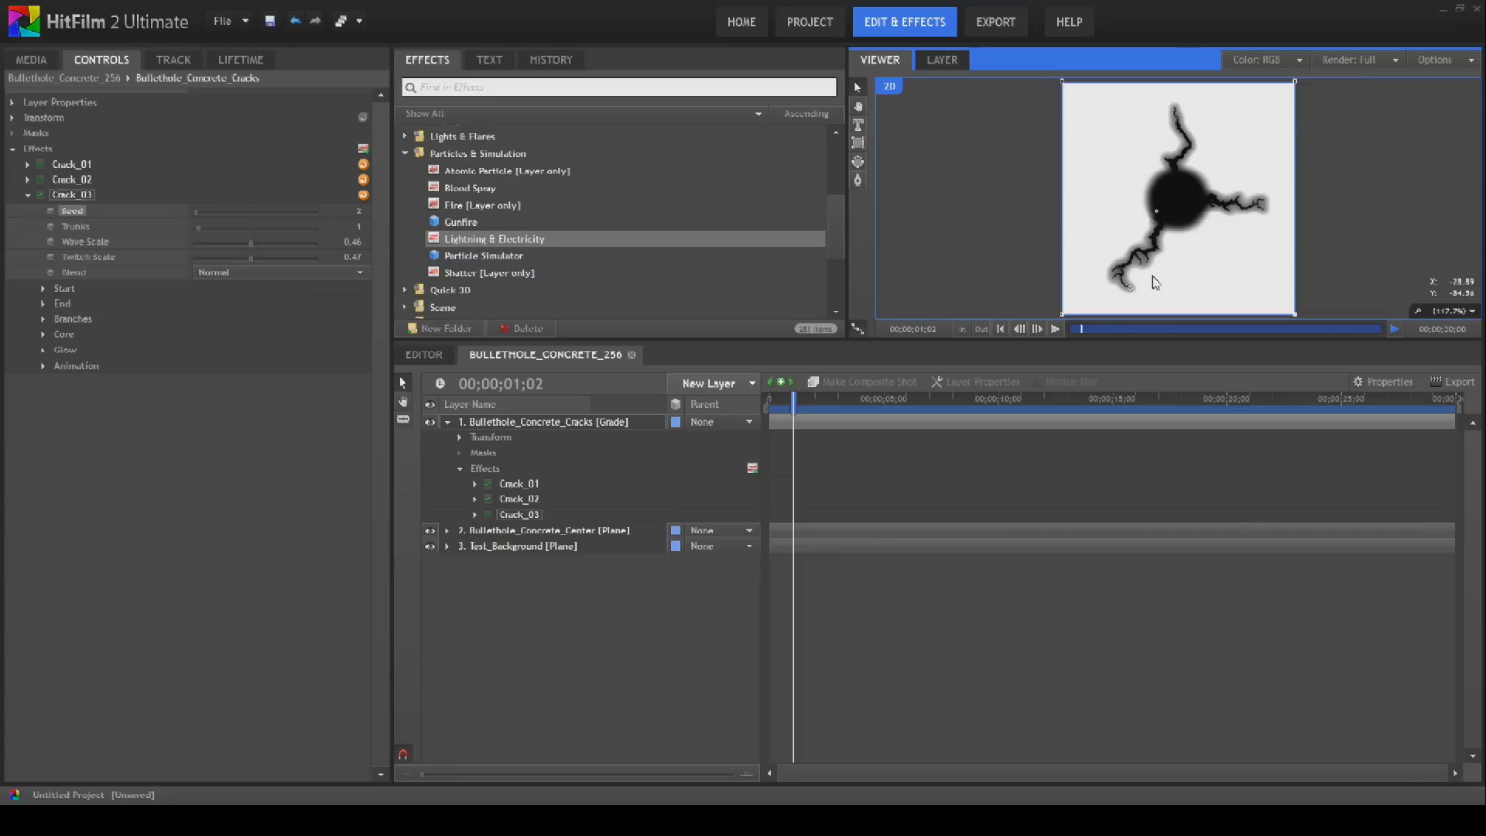
- Hide the Test_Background layer, show the project media, and collapse the Bullethole_Concrete_Cracks layer
click(430, 547)
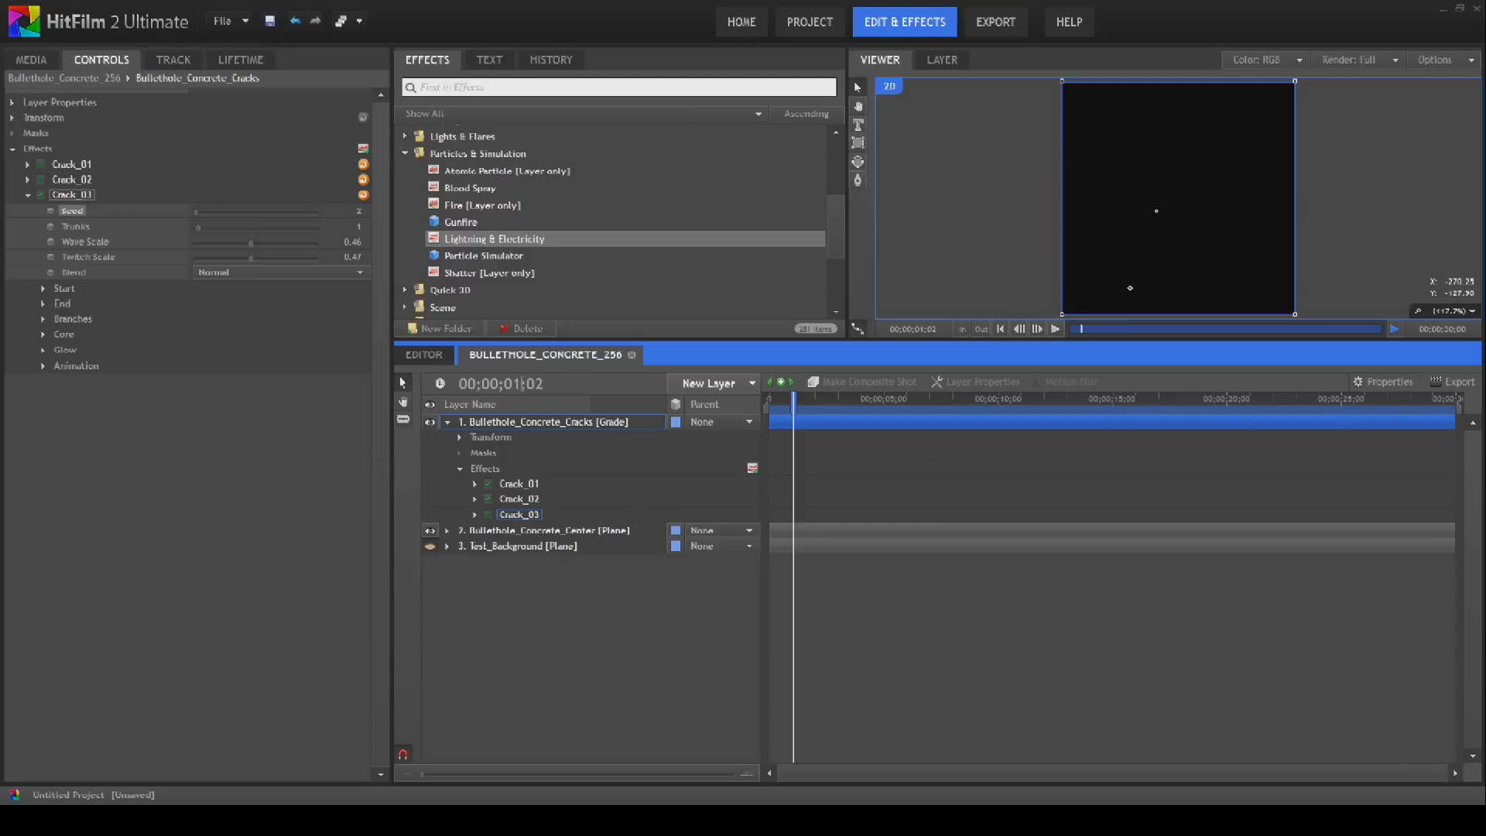
click(31, 61)
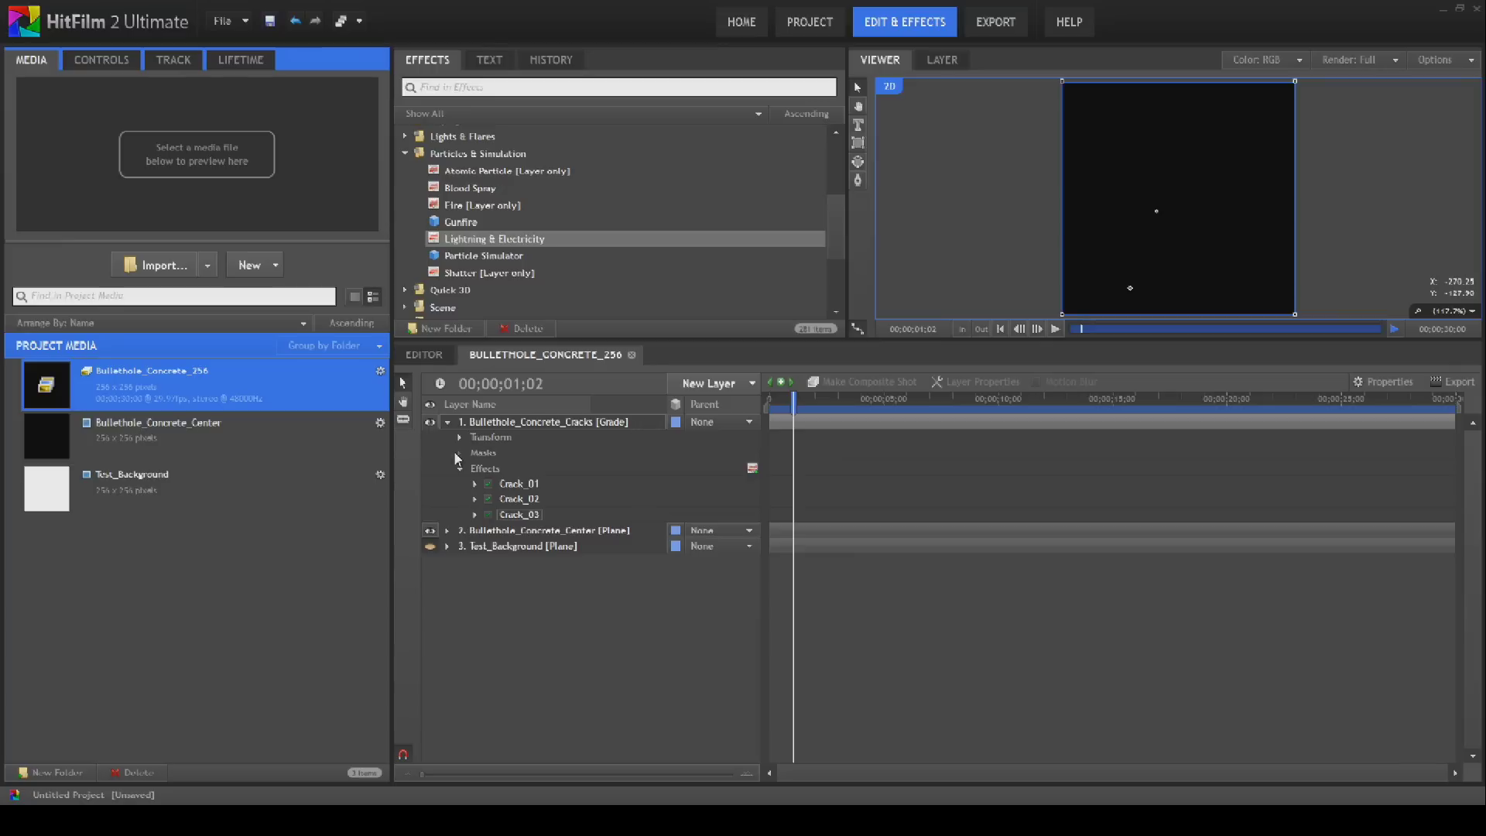
click(448, 422)
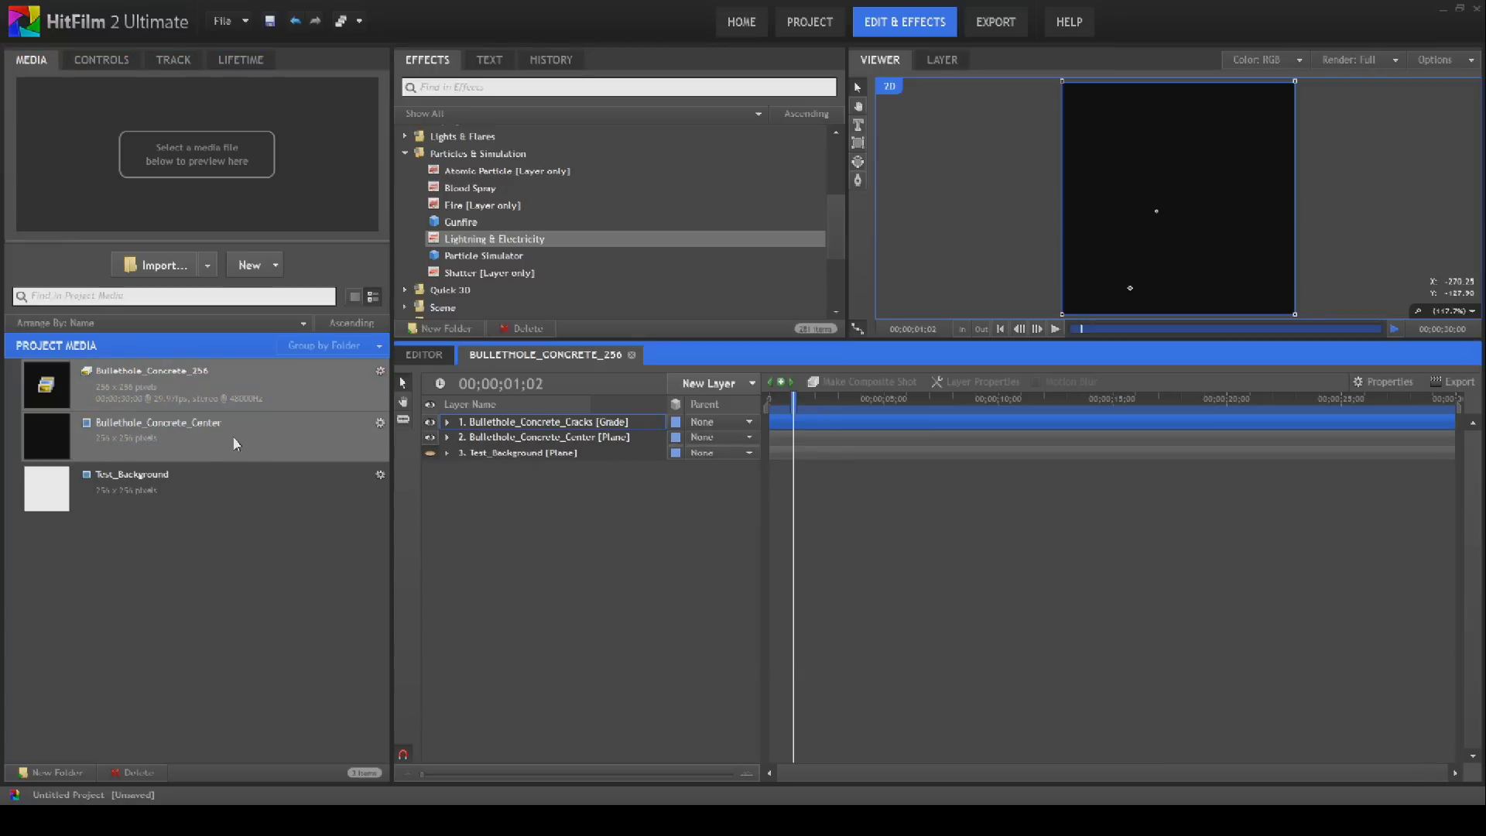
- Start saving the Bullethole_Concrete_256 composite shot as a separate file in the Comps > Action_Elements folder
click(179, 394)
right_click(178, 389)
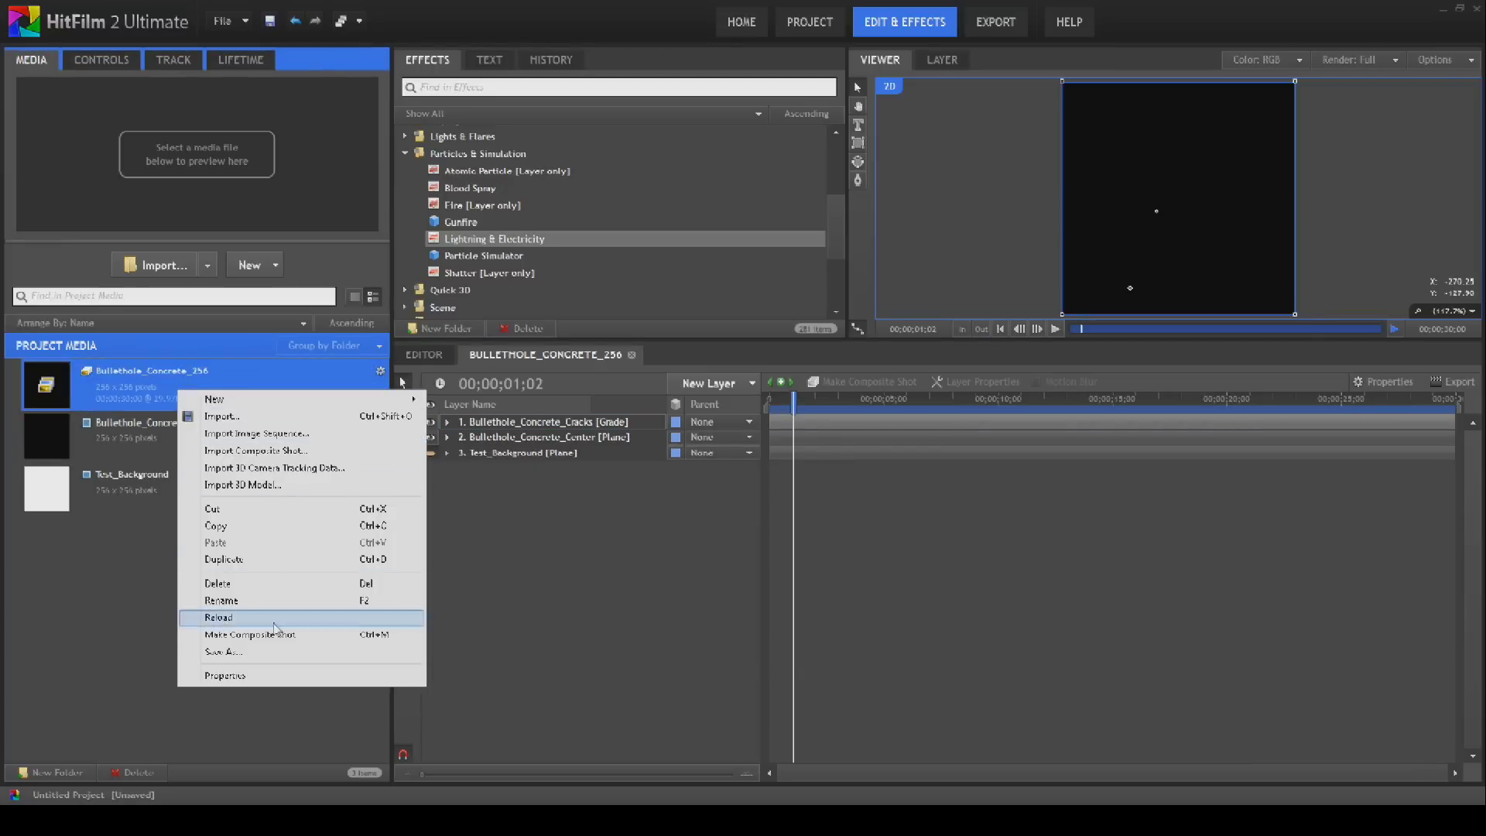
click(283, 652)
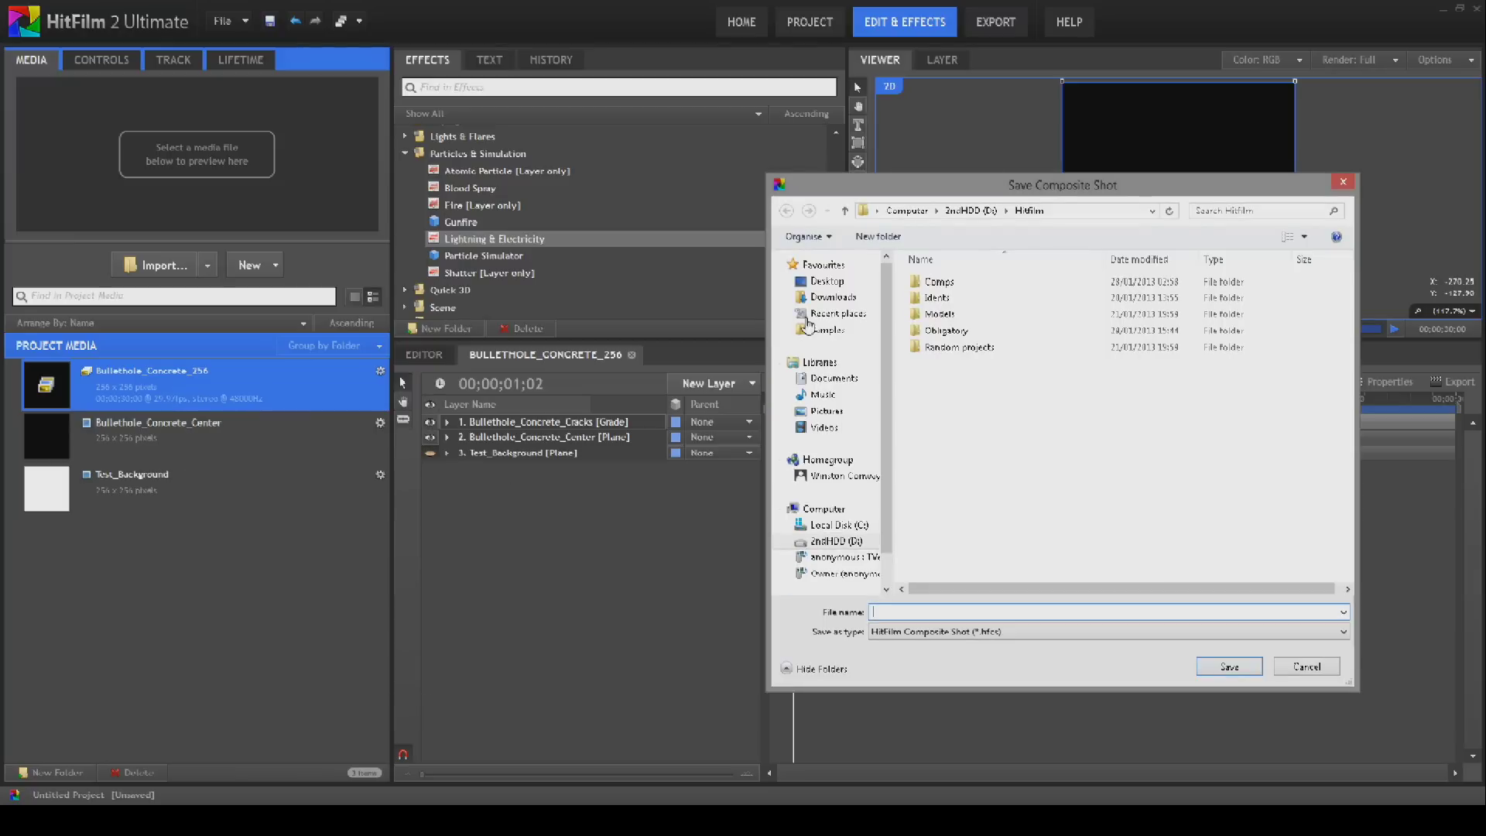
double_click(944, 283)
click(947, 286)
double_click(946, 285)
click(897, 614)
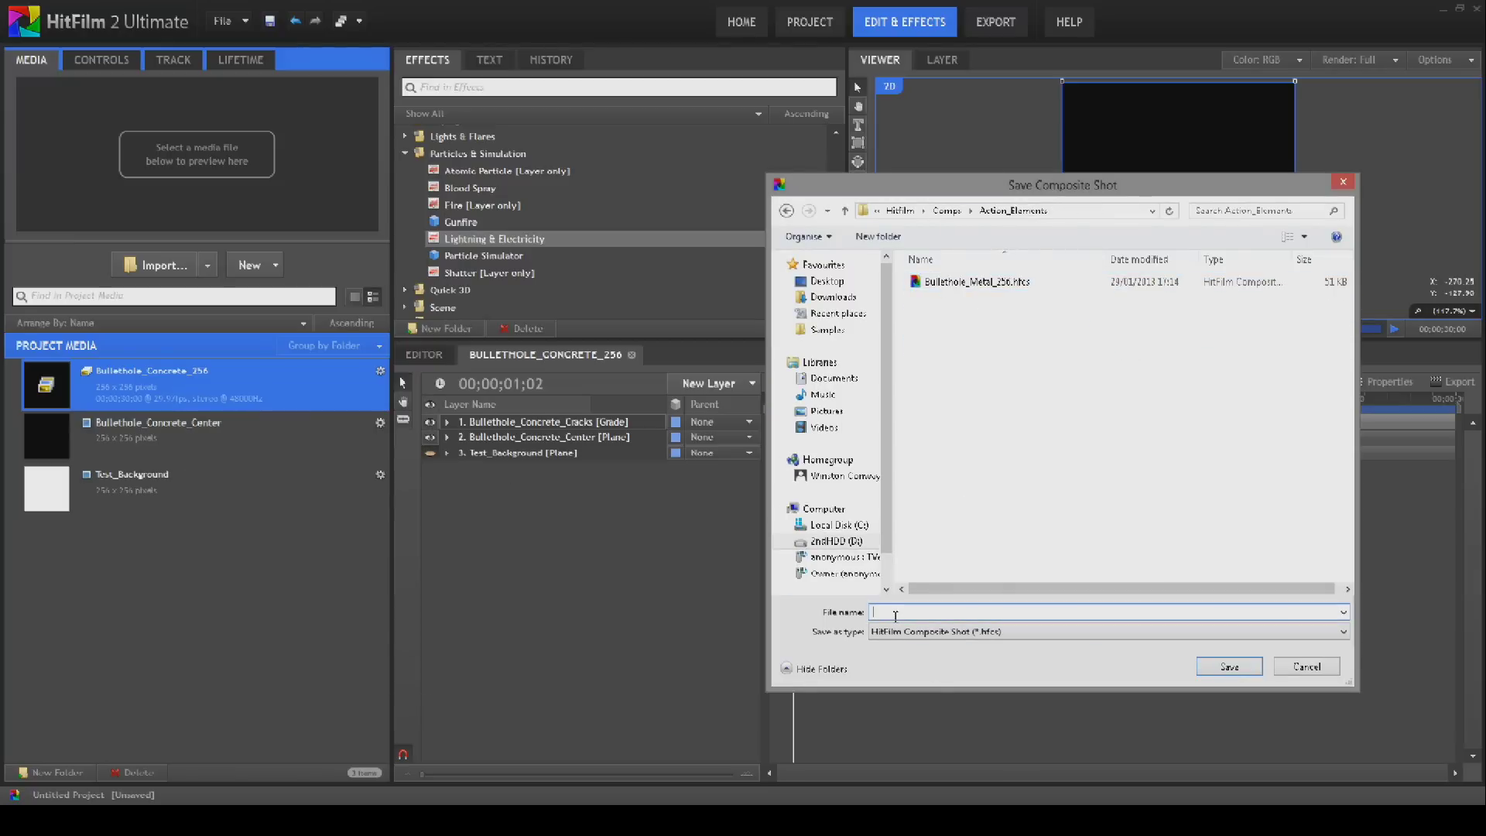
- Save the composite shot with the file name Bullethole_Concrete_256, declining to replace the existing Bullethole_Metal_256 file
text(Bullethole_Metal_256)
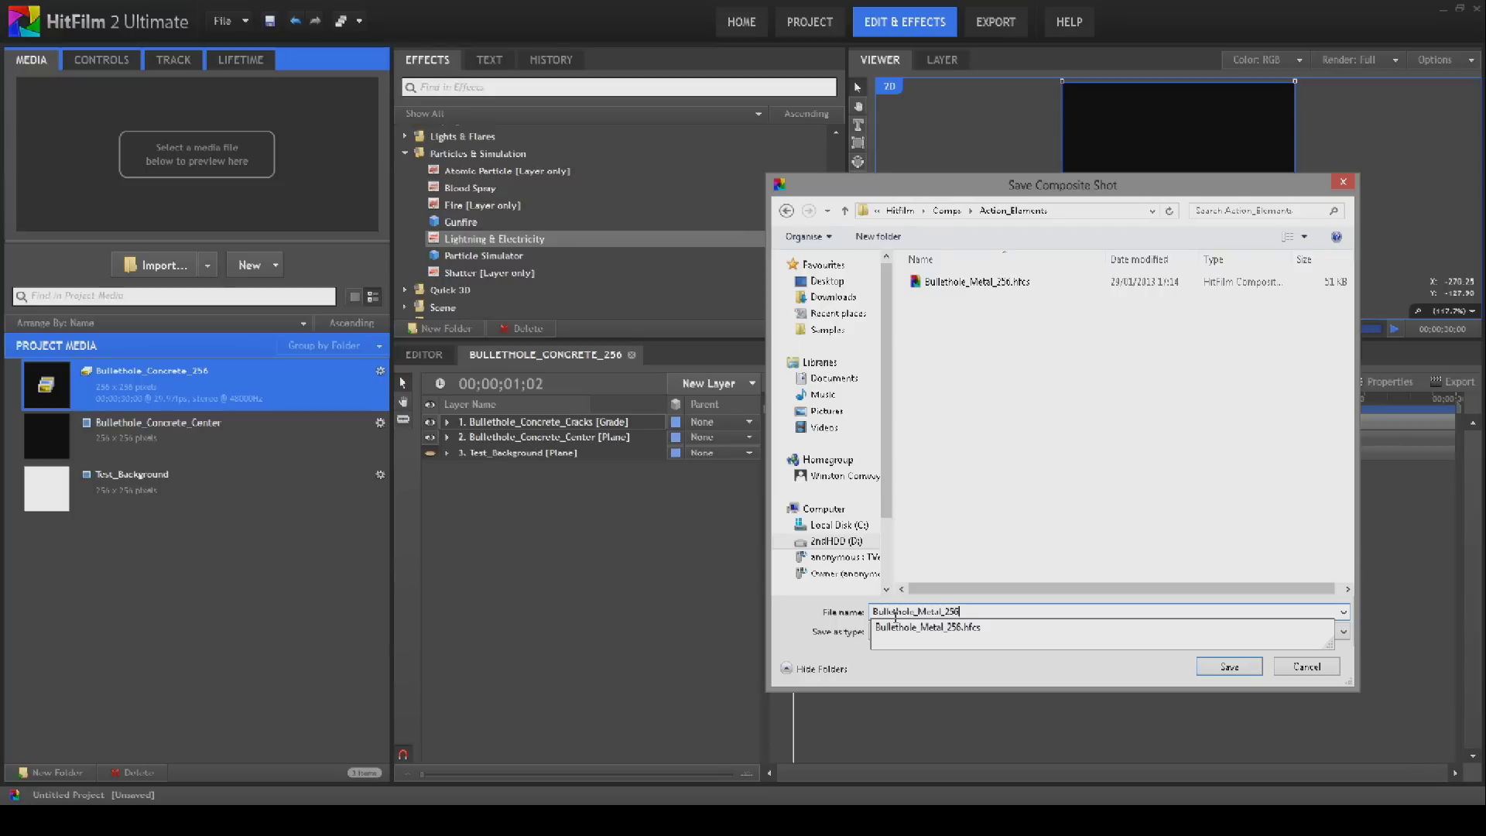
click(1236, 670)
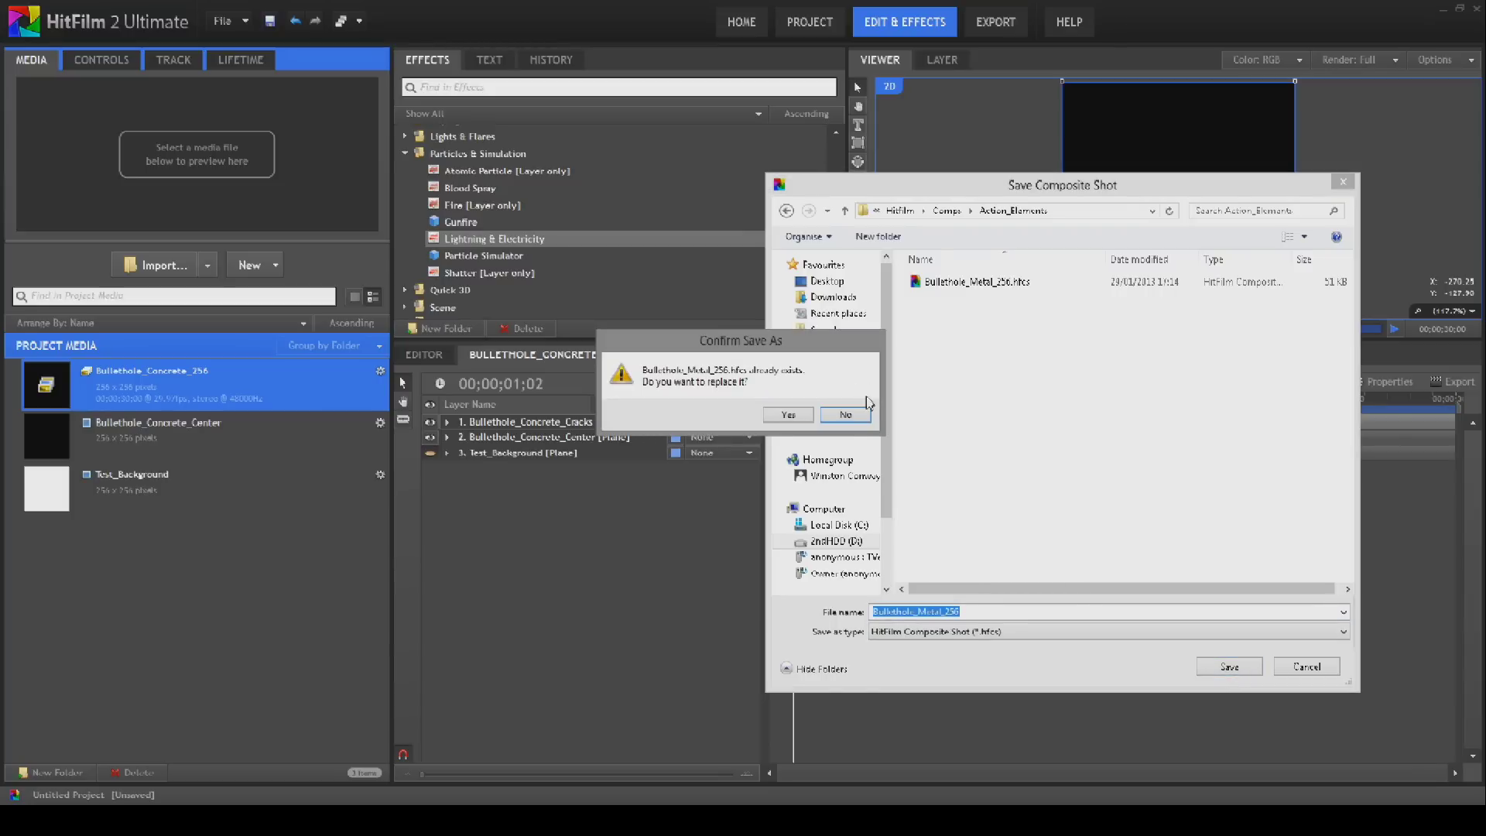
click(846, 414)
key(shift+Left)
key(shift+Left)
key(shift+Left)
click(934, 610)
drag(942, 611, 918, 611)
text(Concrete)
click(1215, 672)
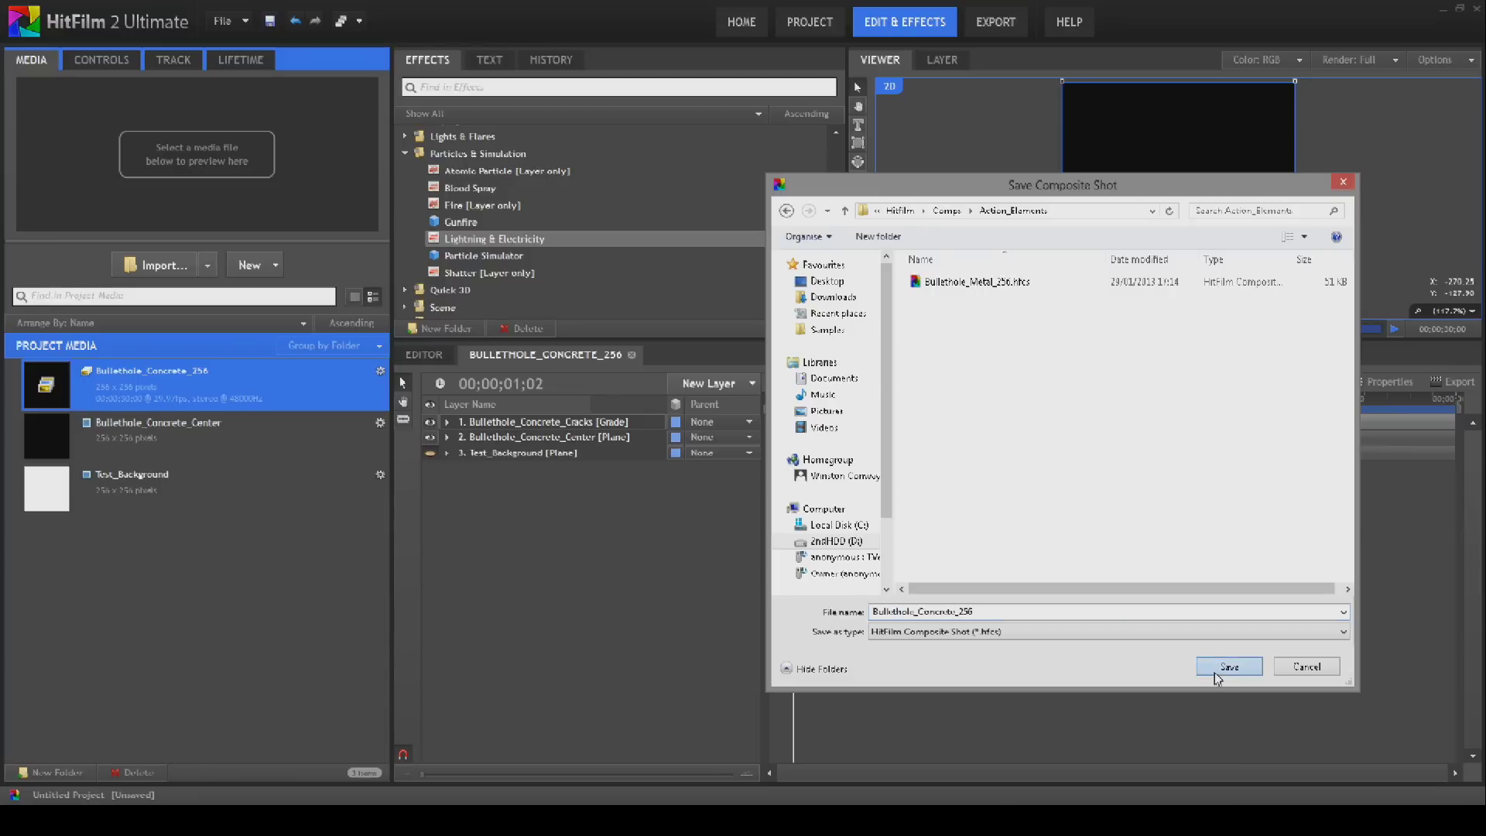
- Start a new 1080p 29.97 project, discarding the changes to the current one, and begin editing
click(232, 21)
click(262, 50)
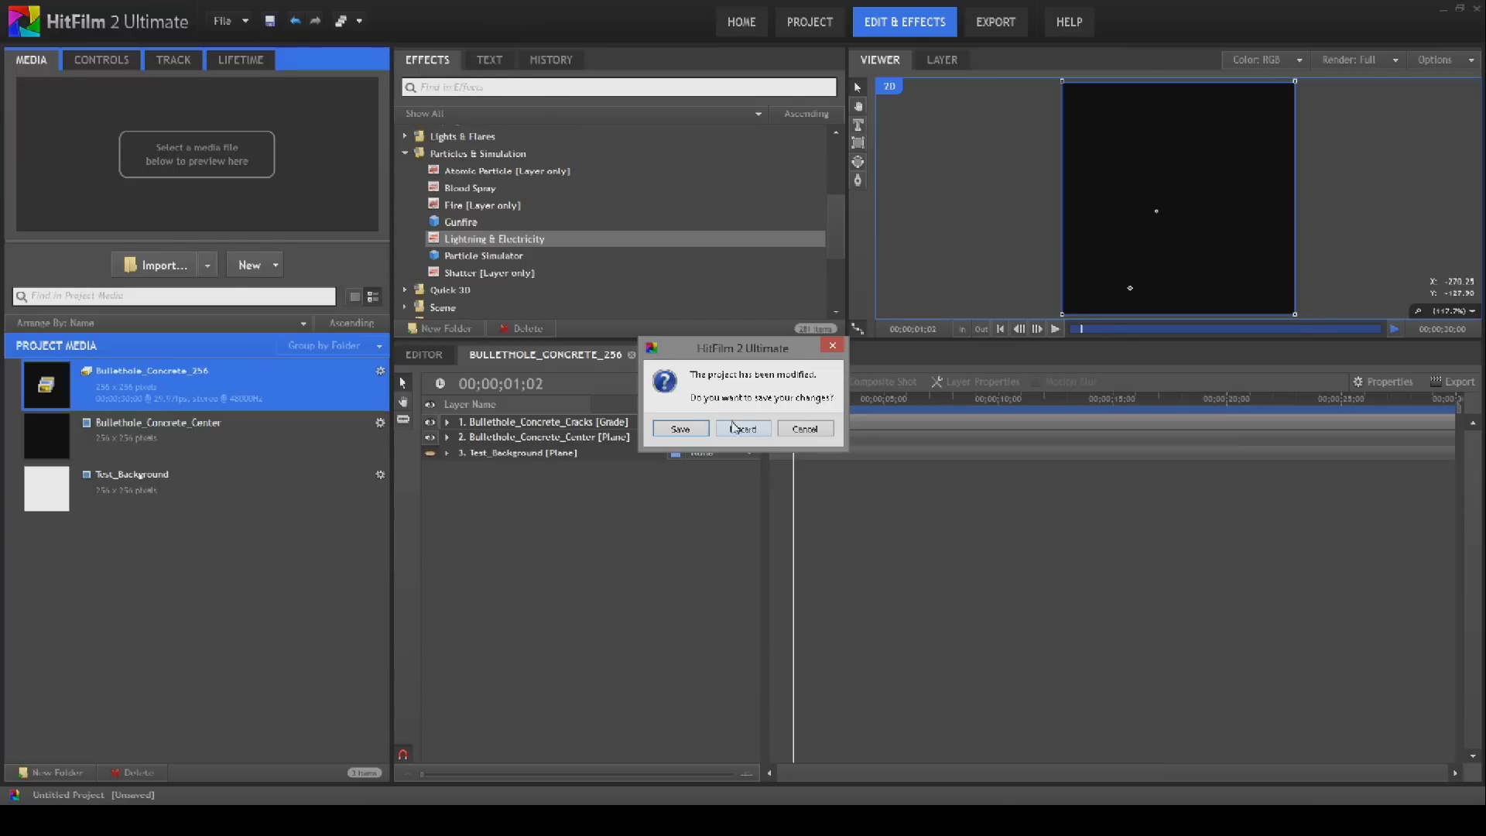
click(742, 430)
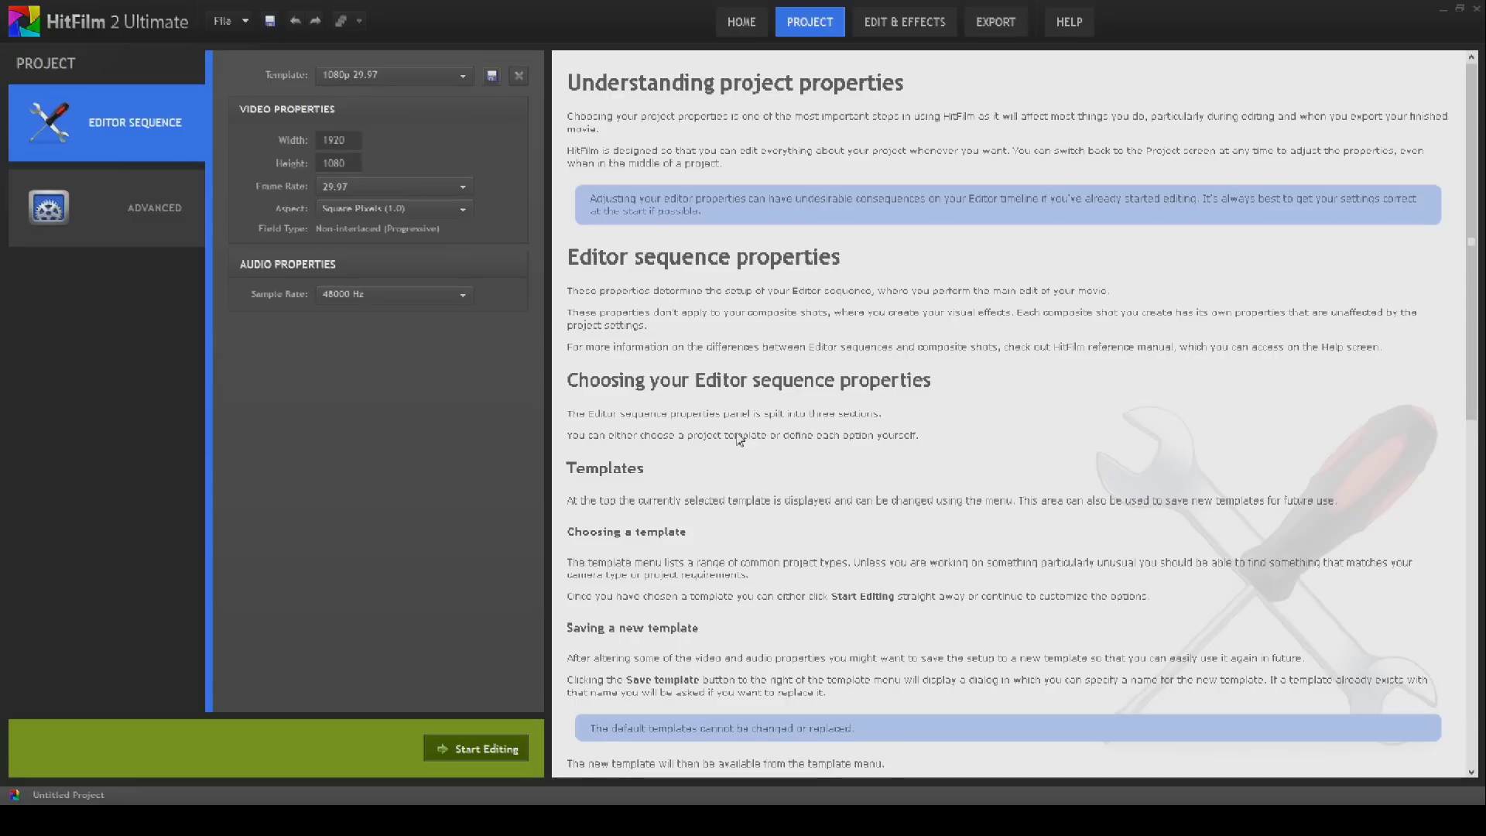
click(456, 747)
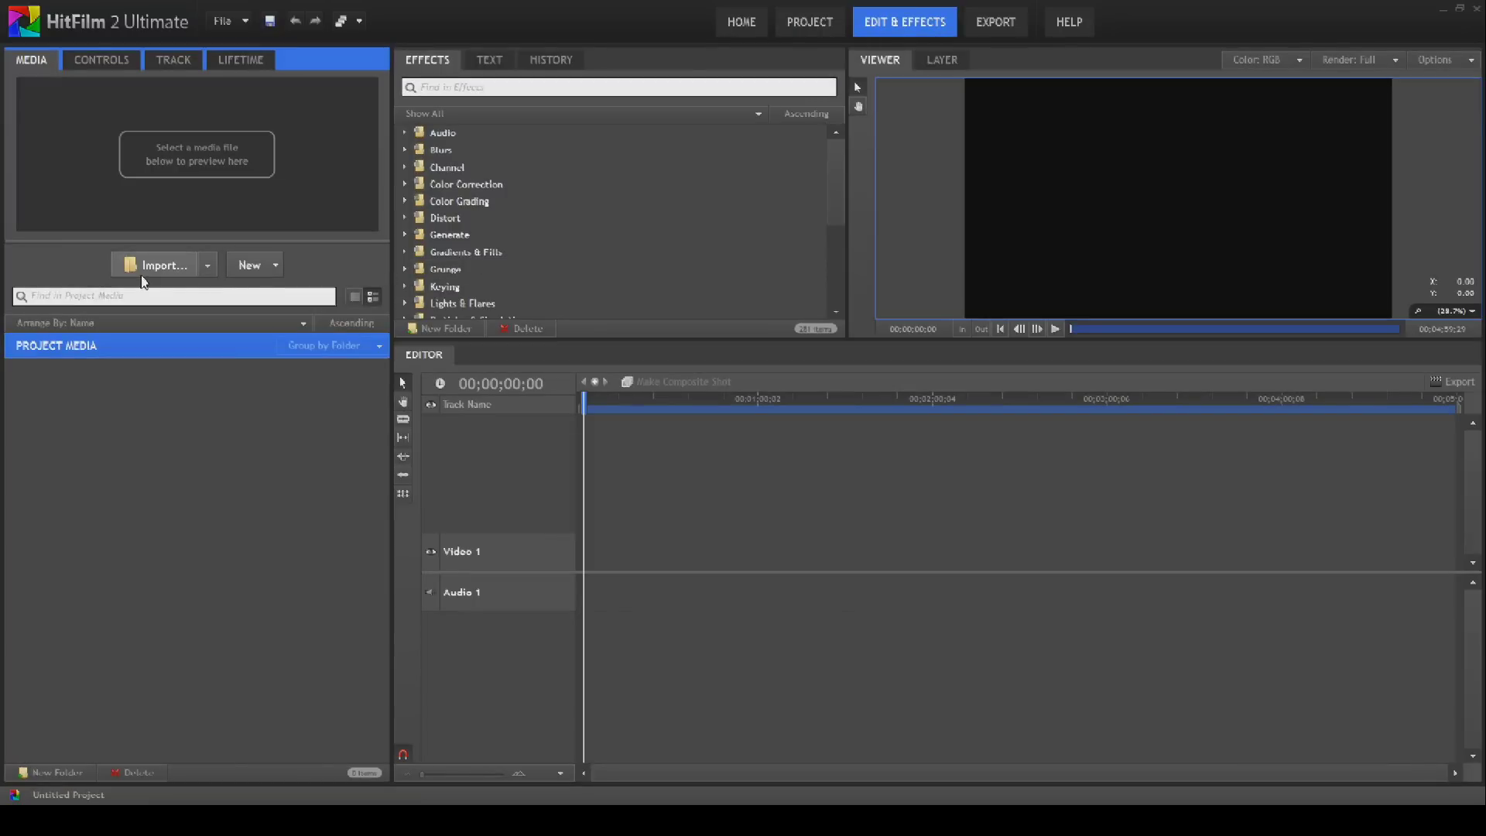
- Import the Bullethole_Concrete_256.hfcs composite shot into the new project and check its Assets folder
click(206, 267)
click(256, 377)
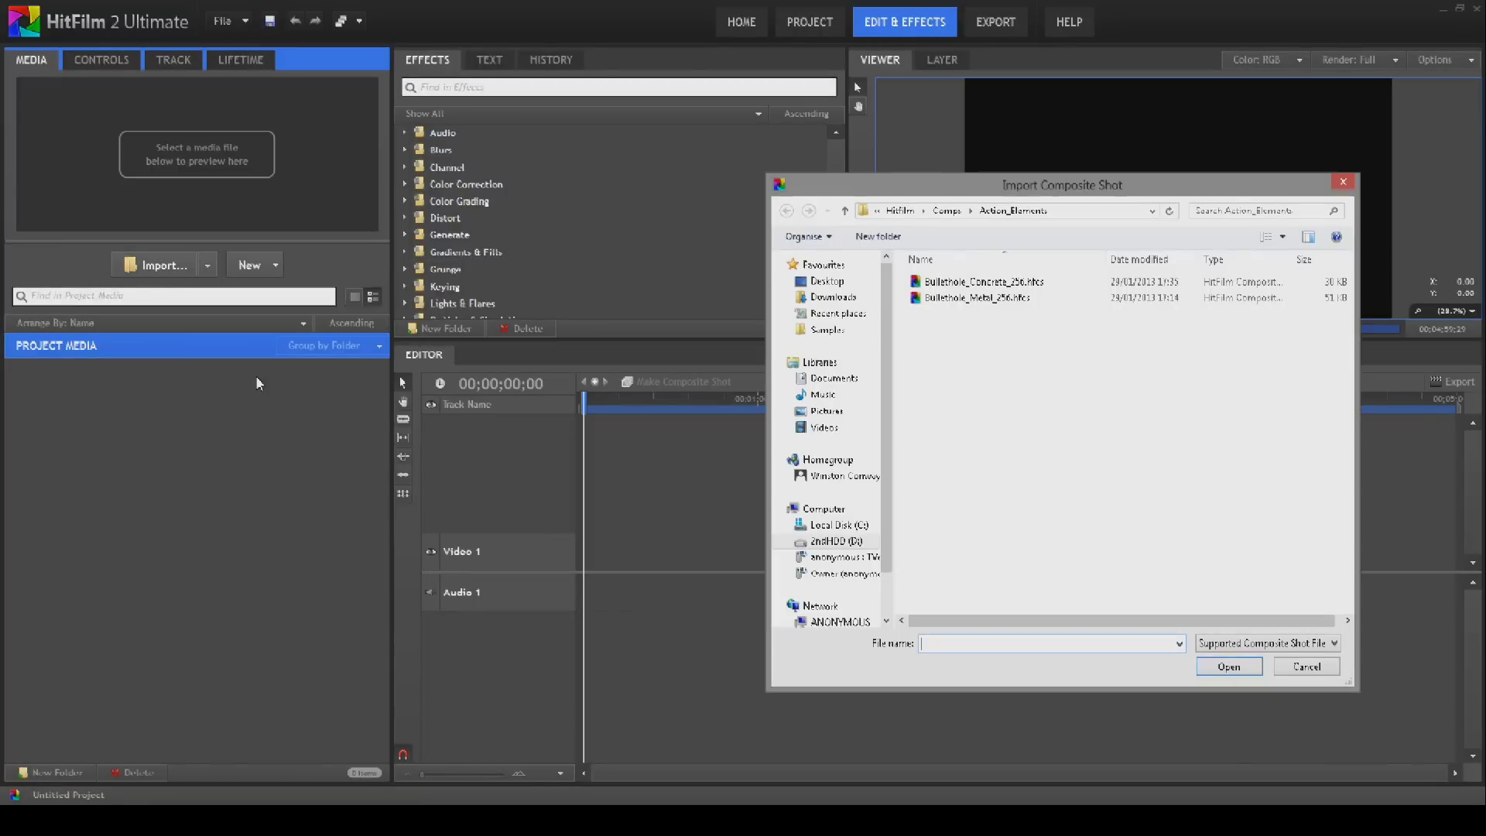
double_click(954, 281)
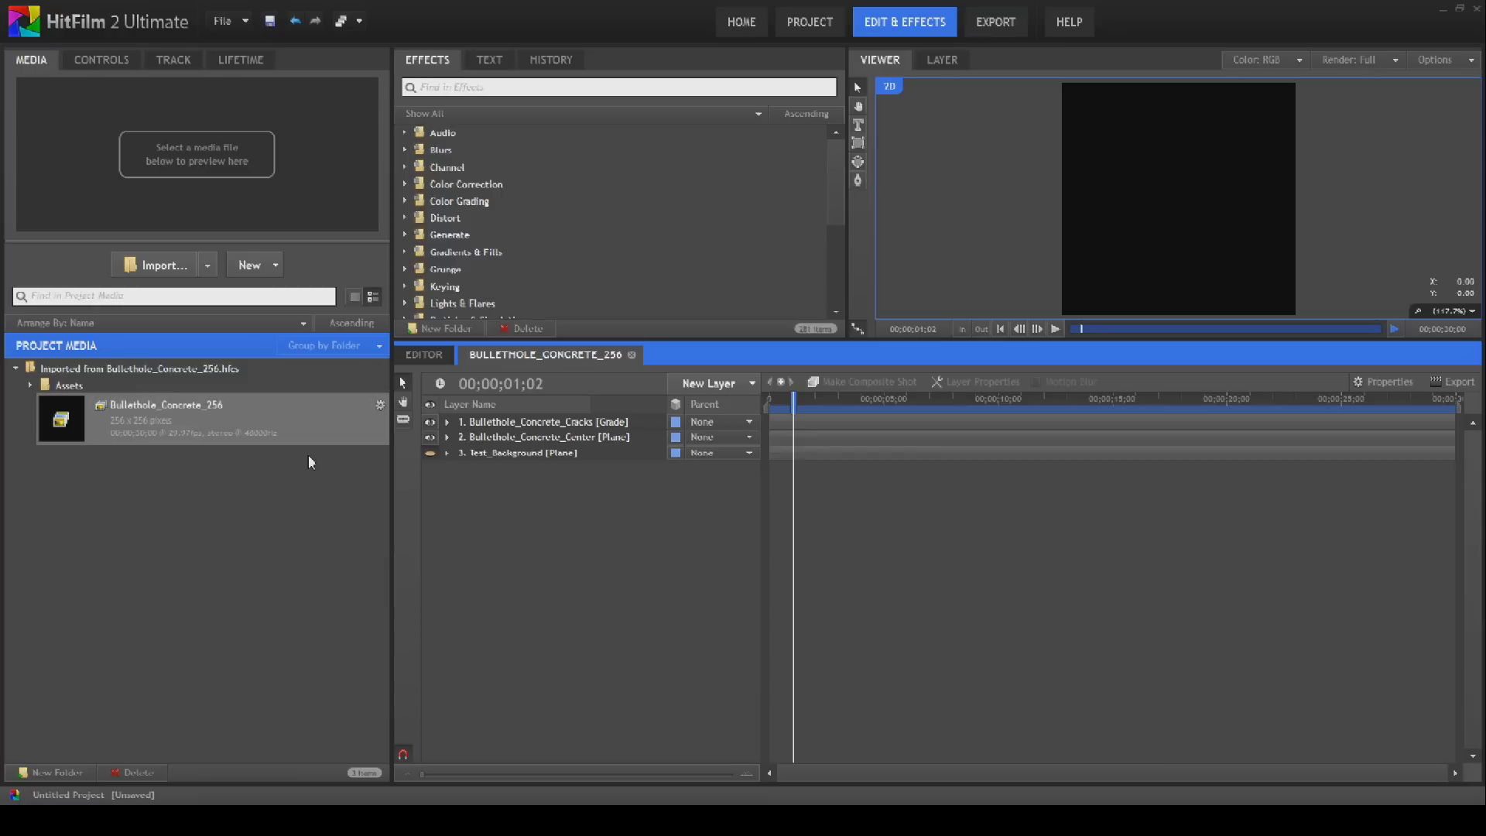
click(30, 385)
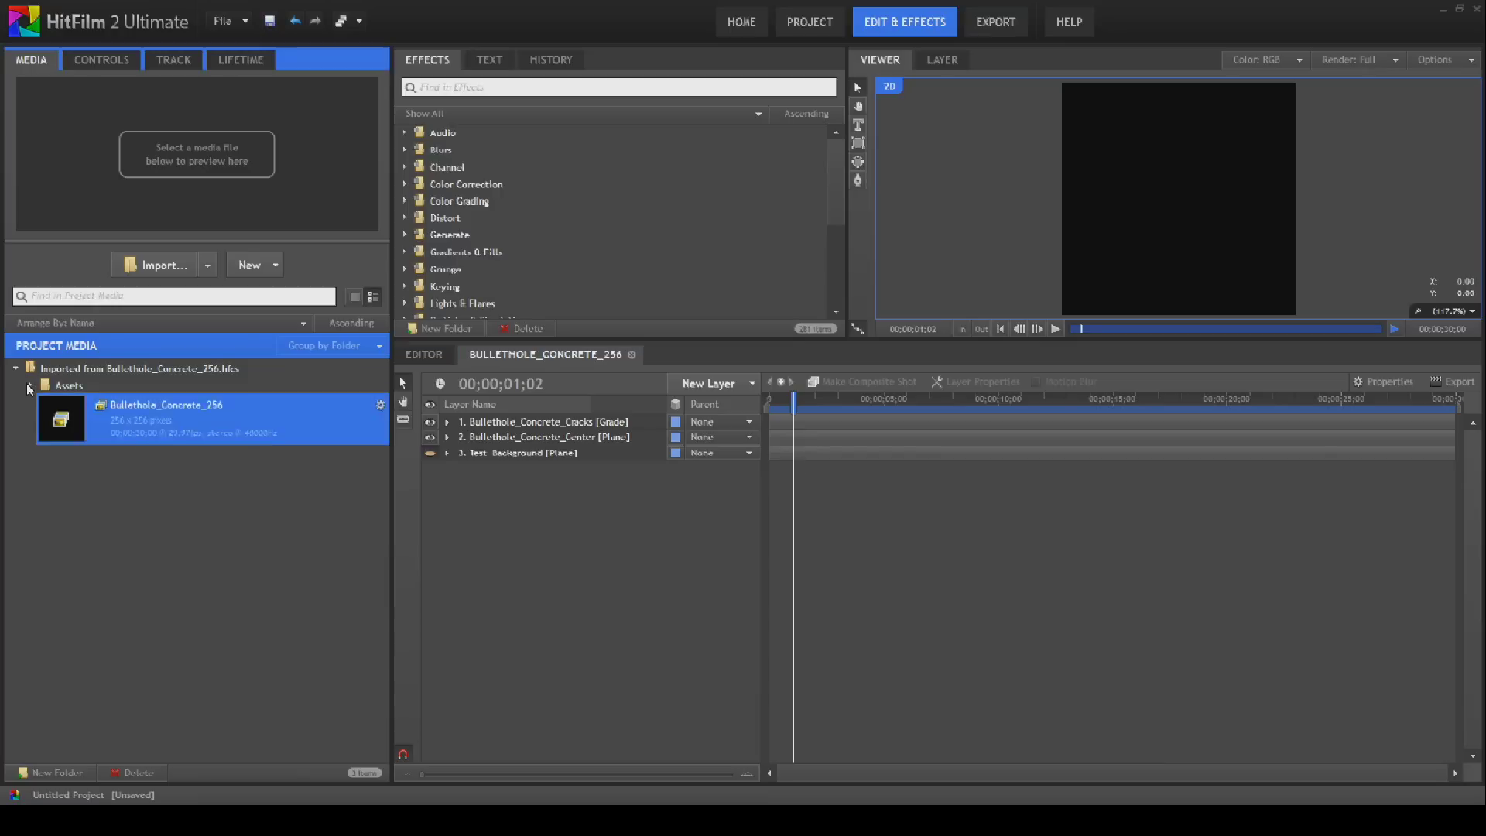
click(29, 386)
- Create a composite shot named Shot_Container using the 1080p 29.97 template
click(249, 265)
click(464, 300)
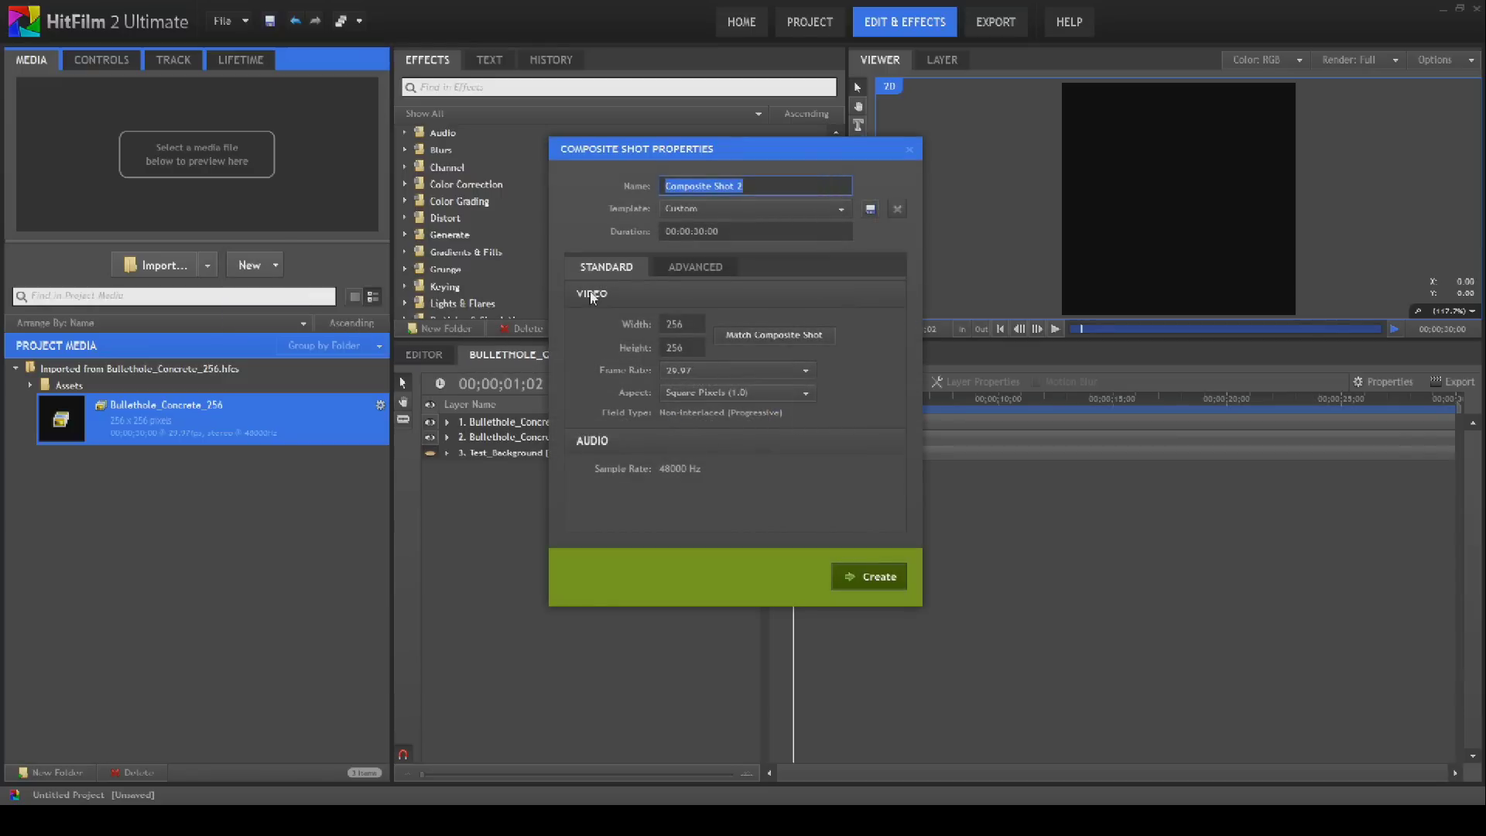
text(Shot_Container)
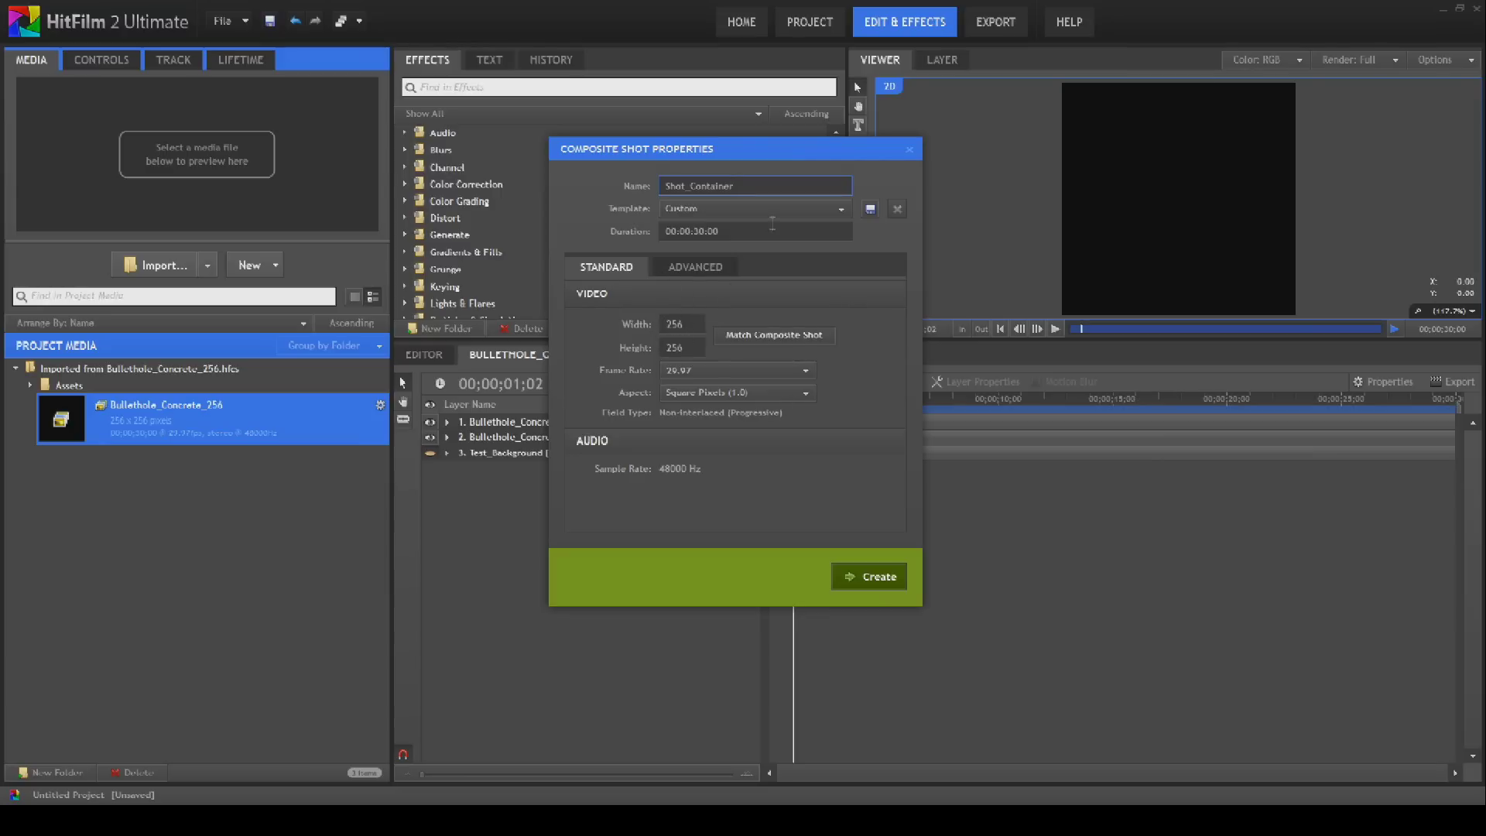
click(832, 211)
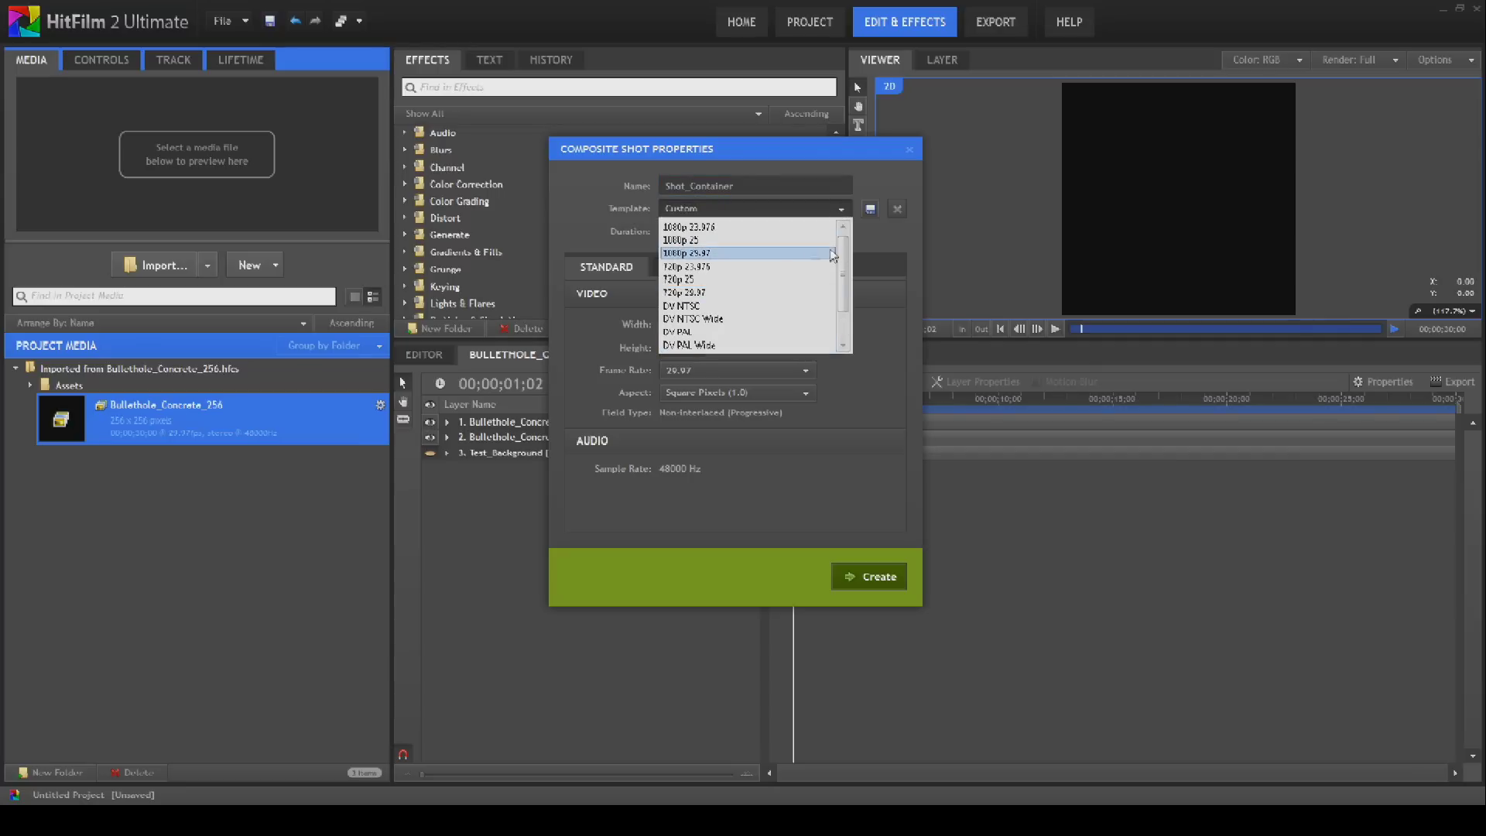
click(789, 255)
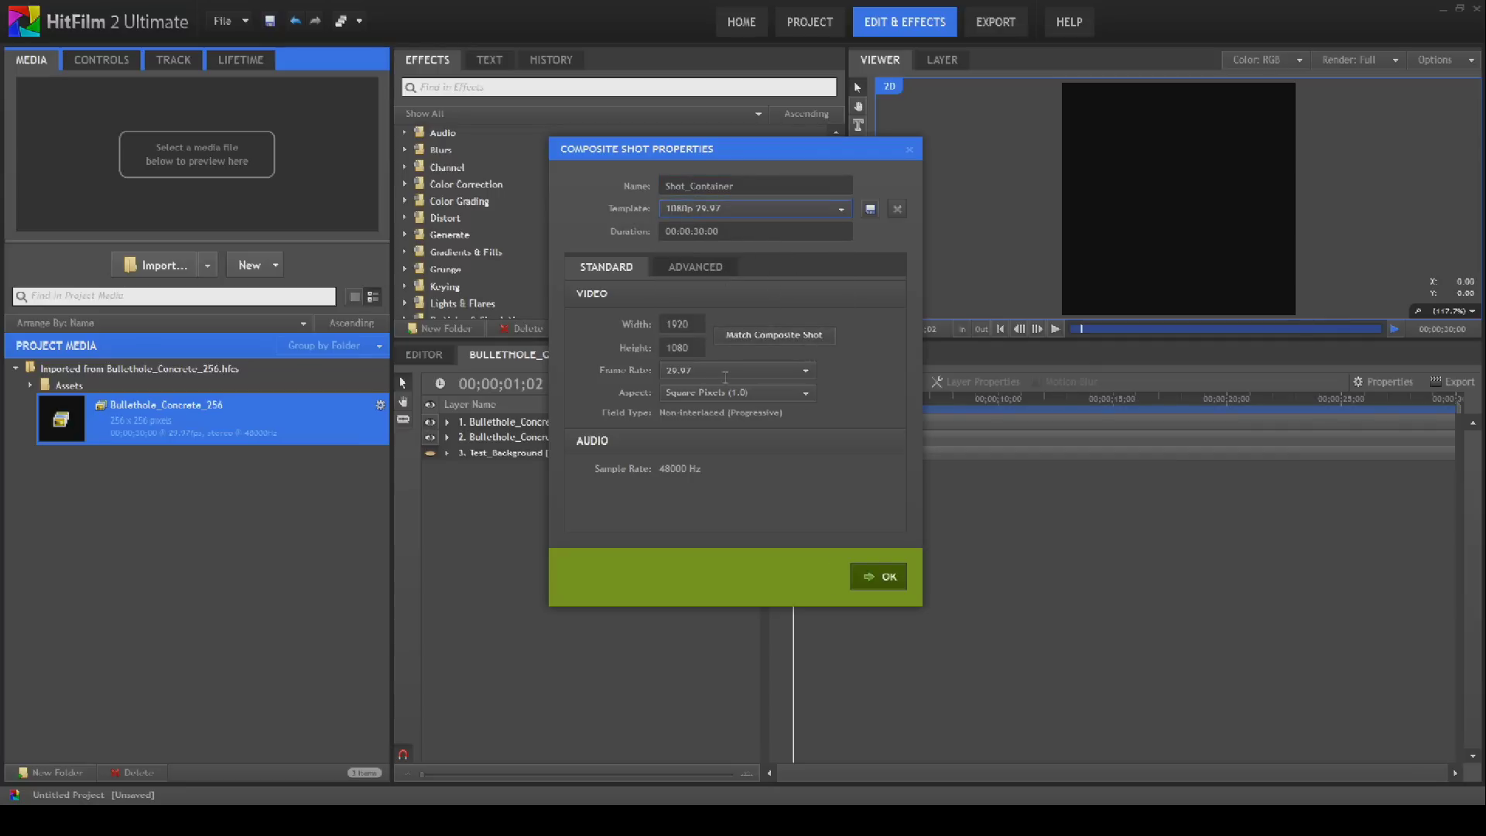
click(889, 578)
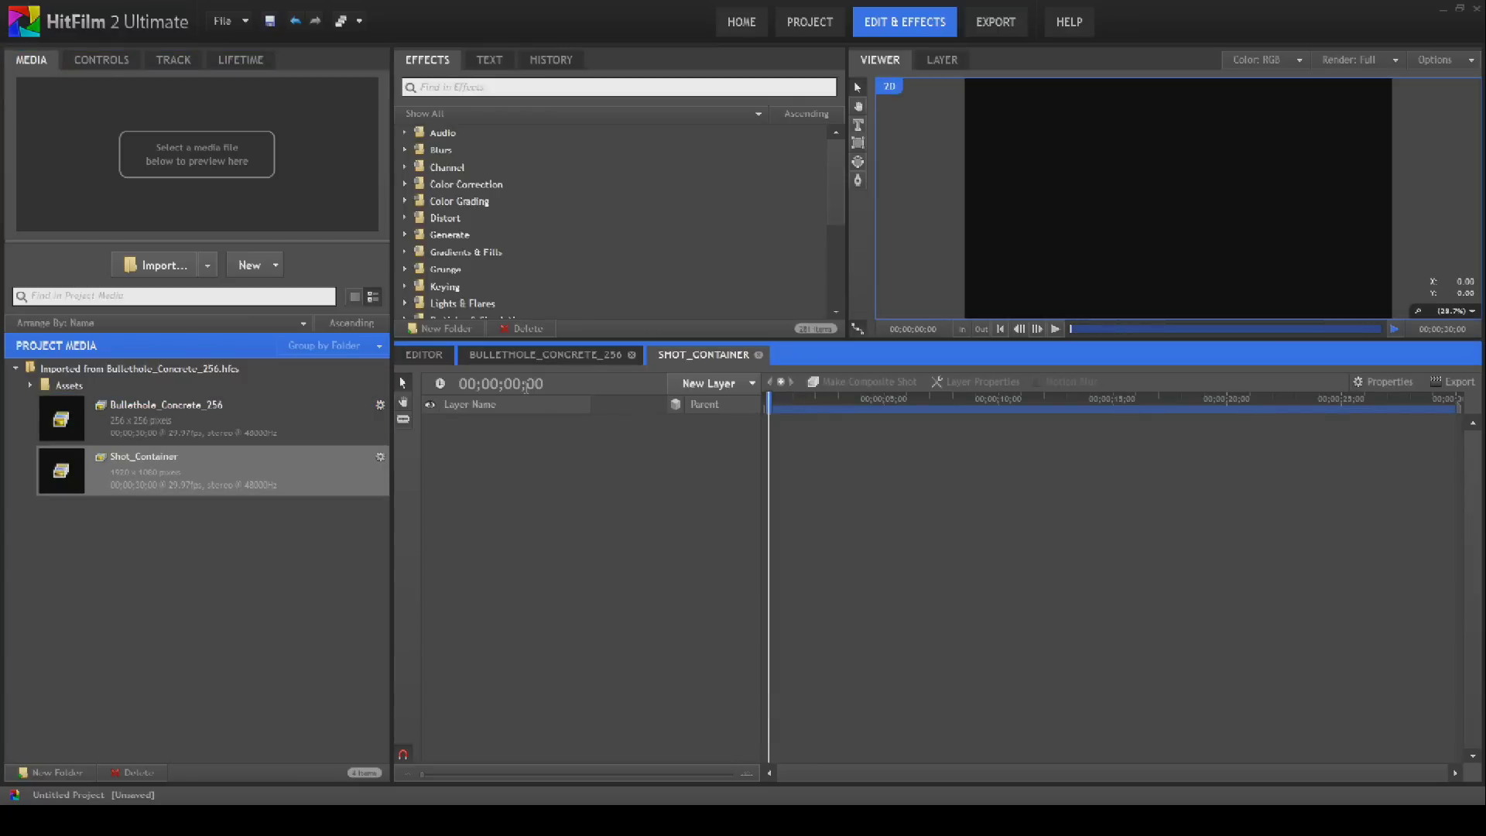
- Import the photo DSCN0113.JPG from the Pictures library and add it as a layer in the Shot_Container timeline
click(175, 267)
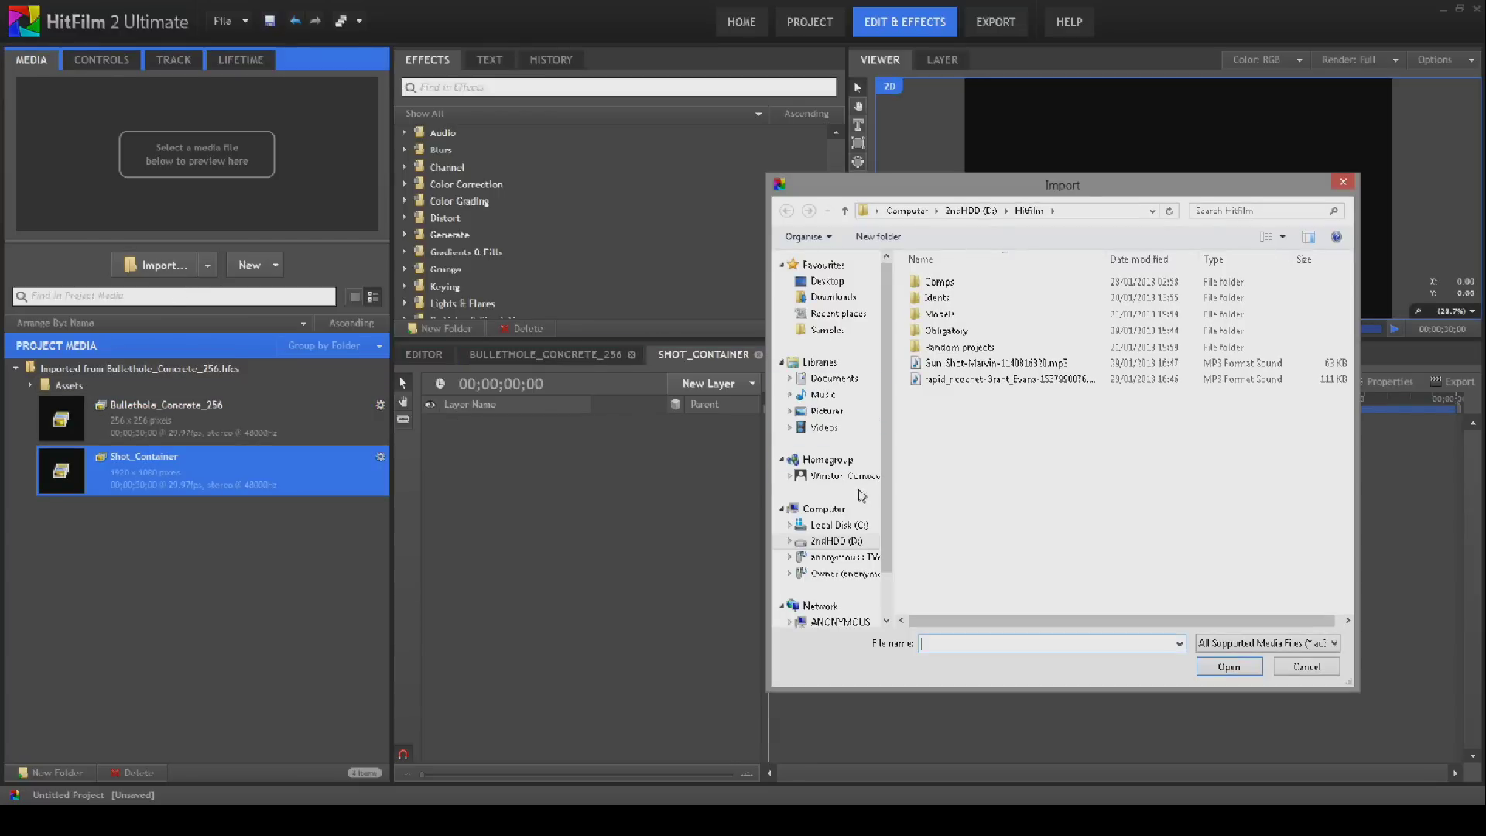
click(826, 411)
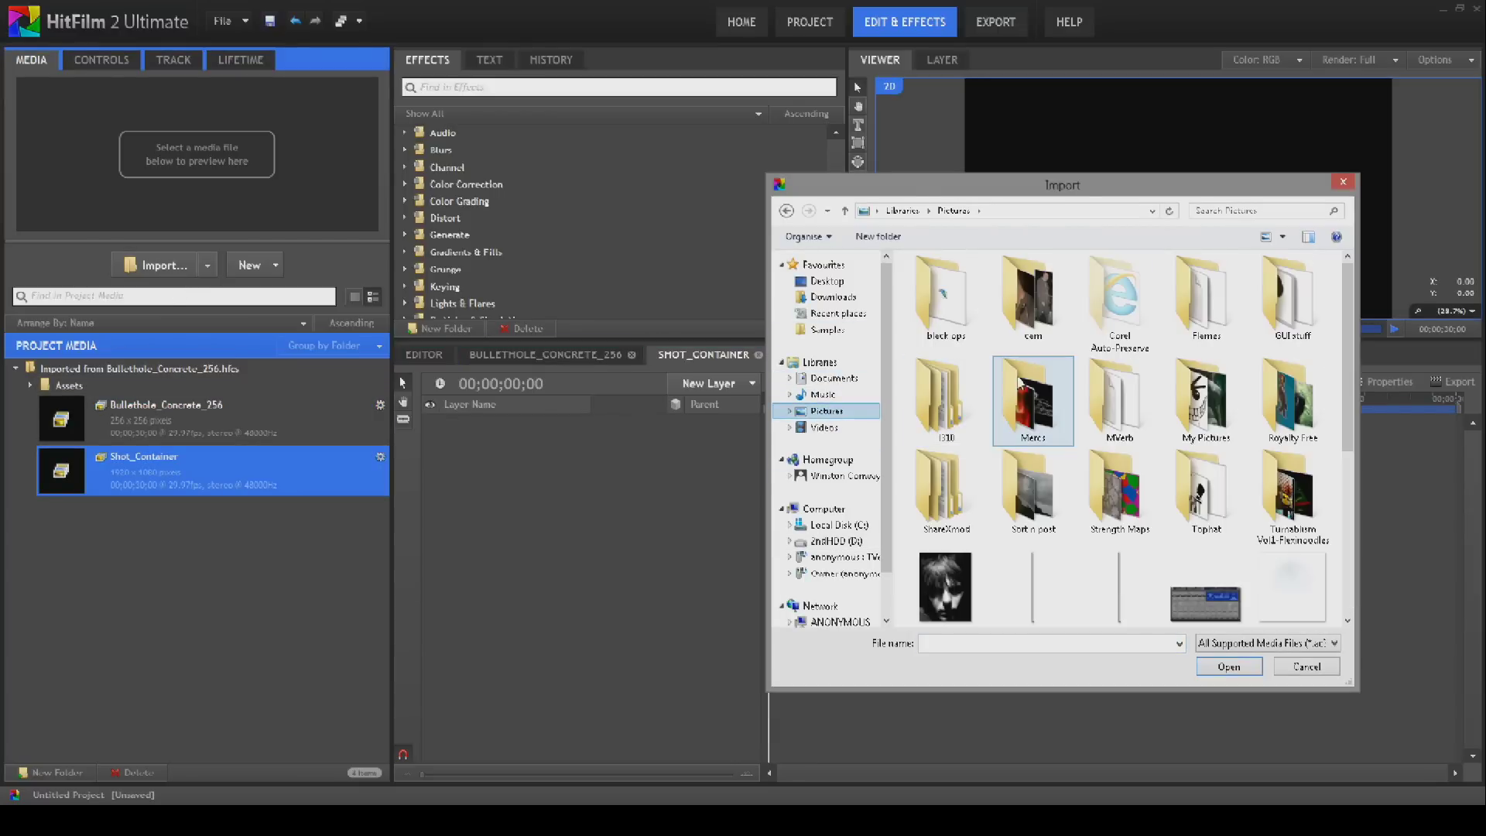
click(963, 421)
double_click(963, 421)
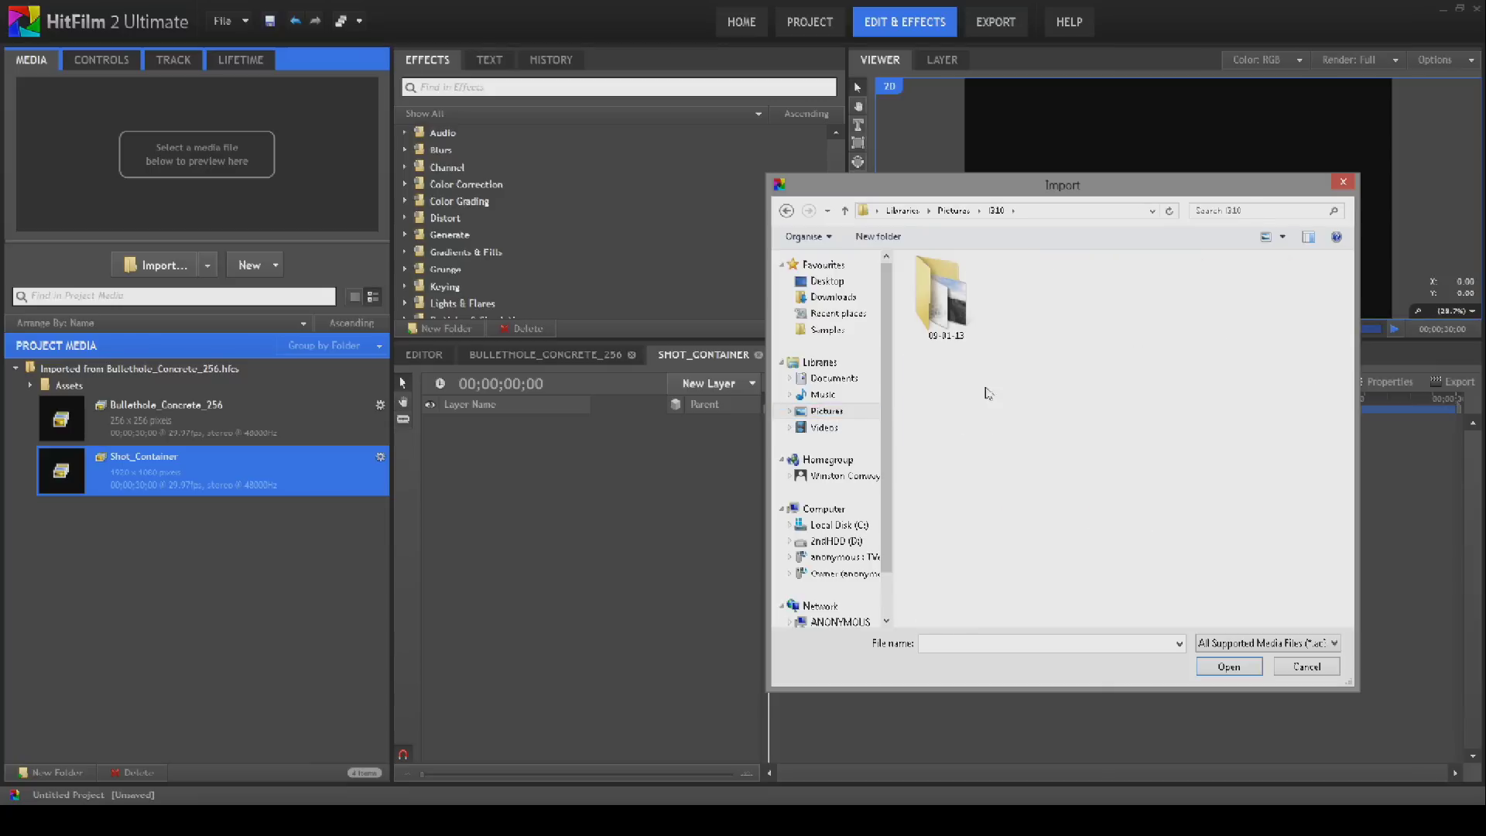
double_click(939, 318)
double_click(1211, 537)
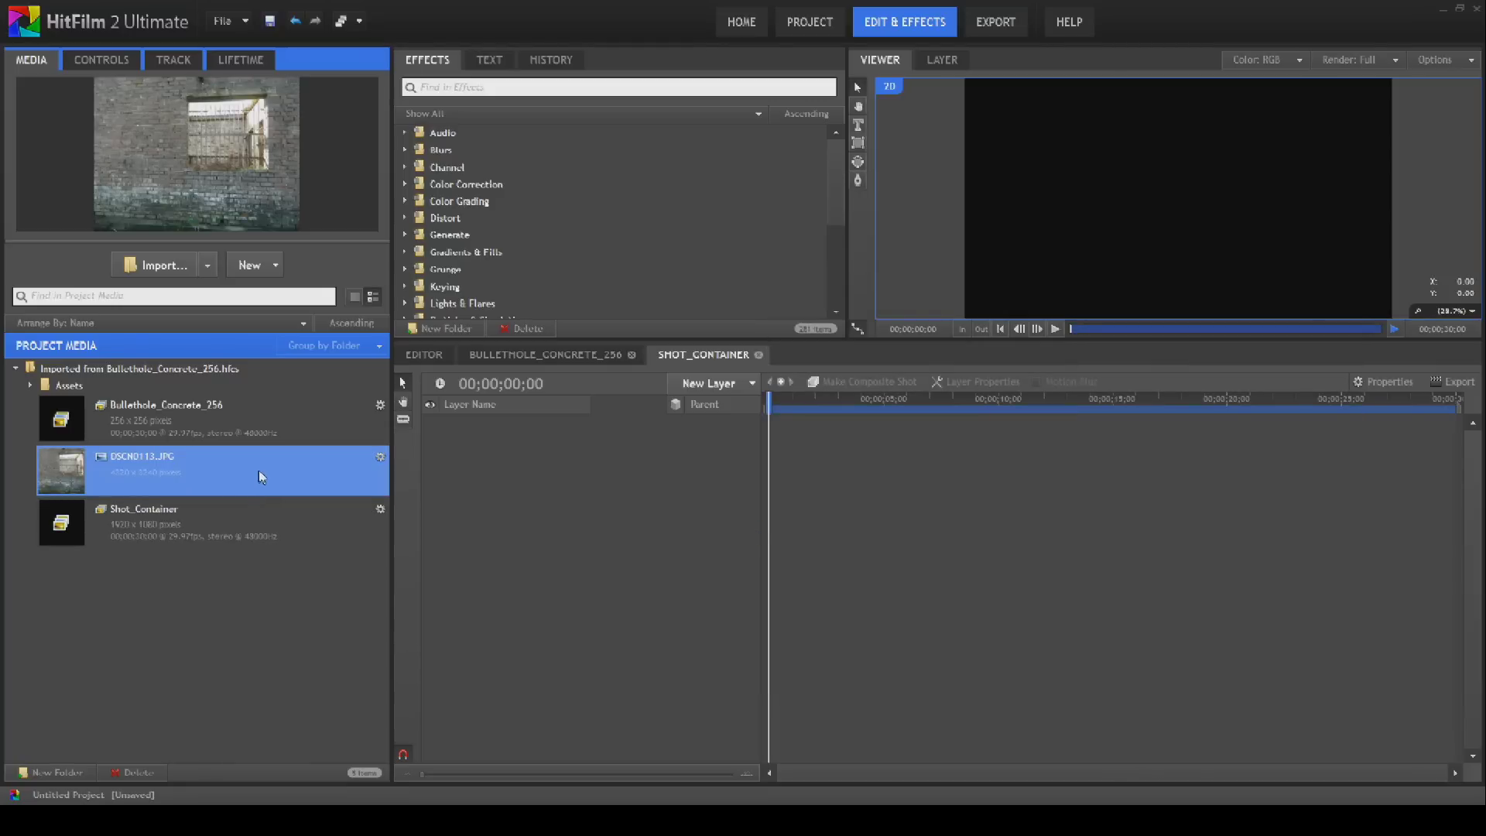
drag(80, 481, 619, 445)
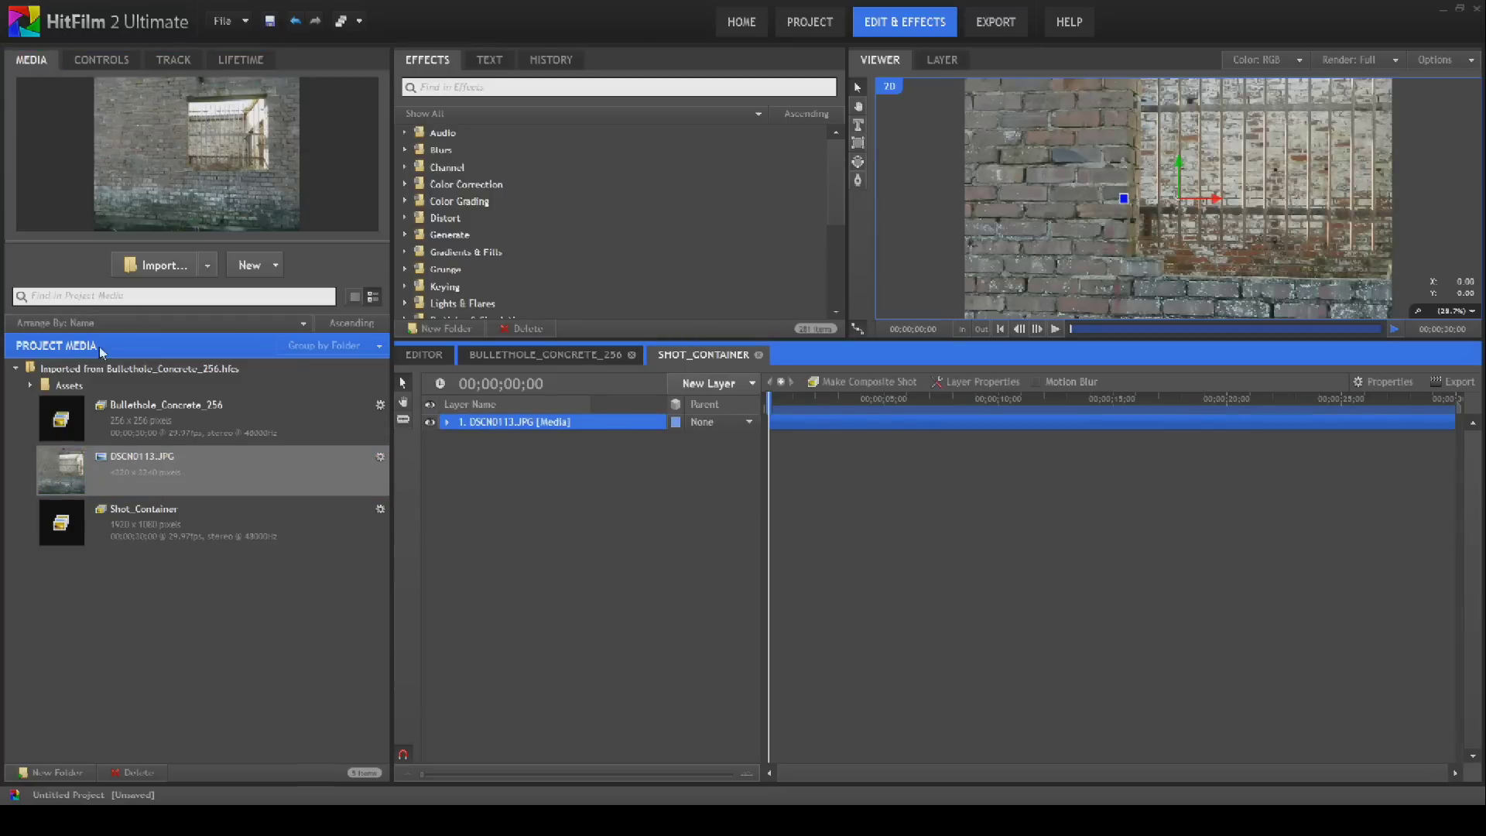
- Import the photo DSCN0118.JPG and enlarge the media preview to inspect it
click(176, 273)
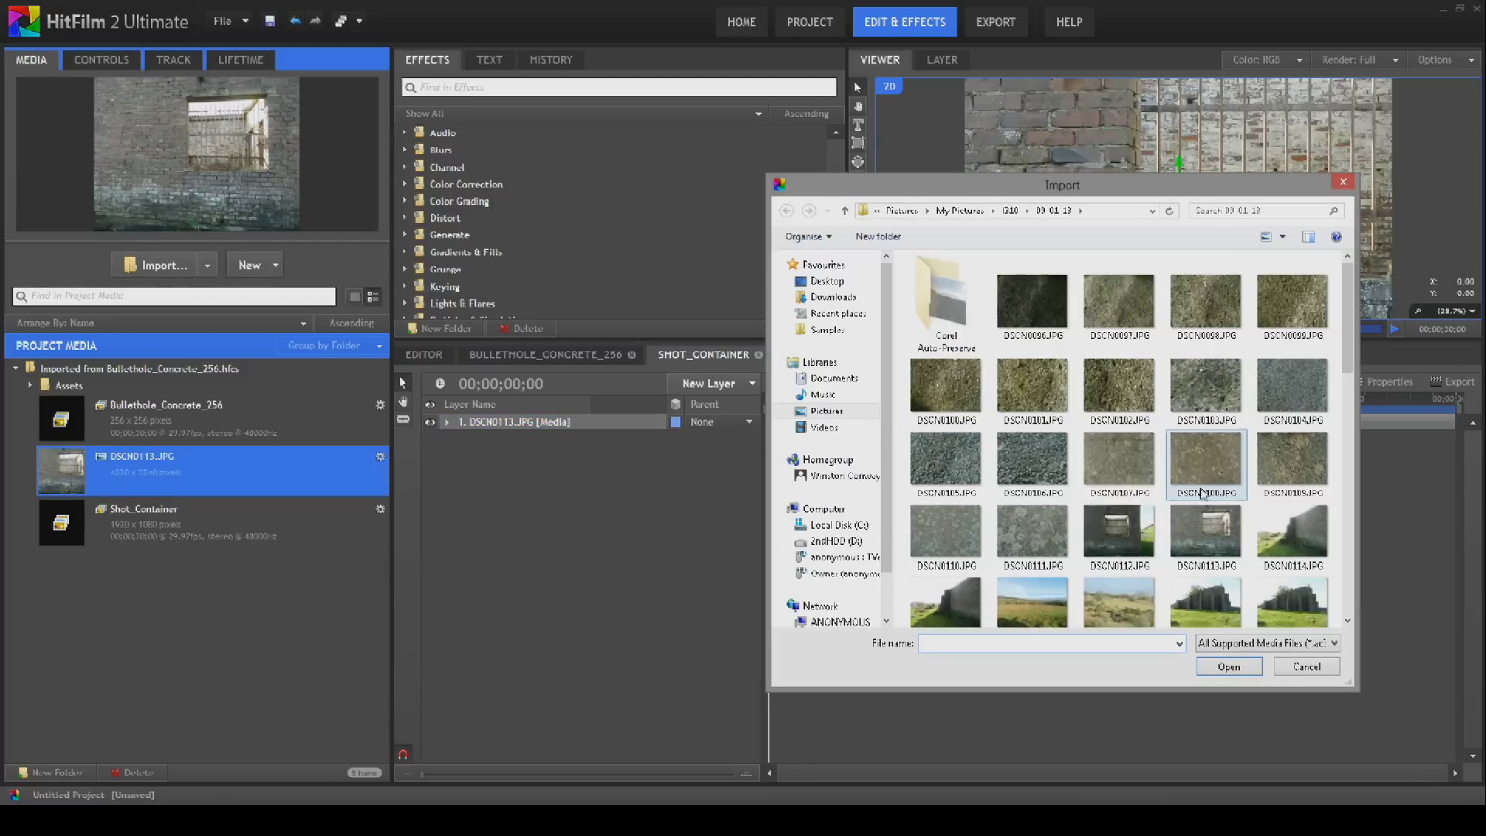
double_click(1230, 615)
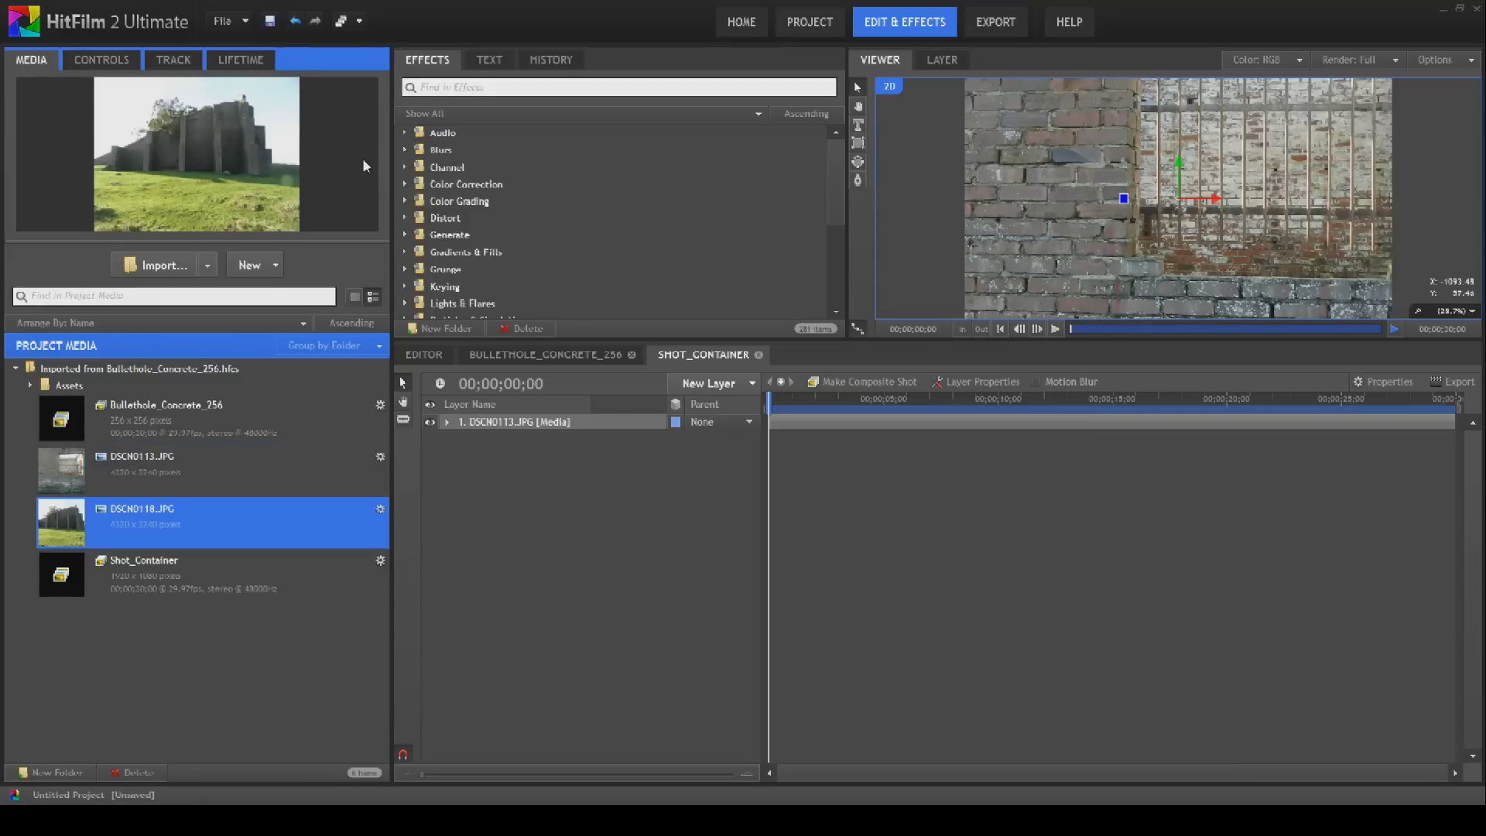
drag(248, 241, 248, 423)
drag(390, 231, 534, 239)
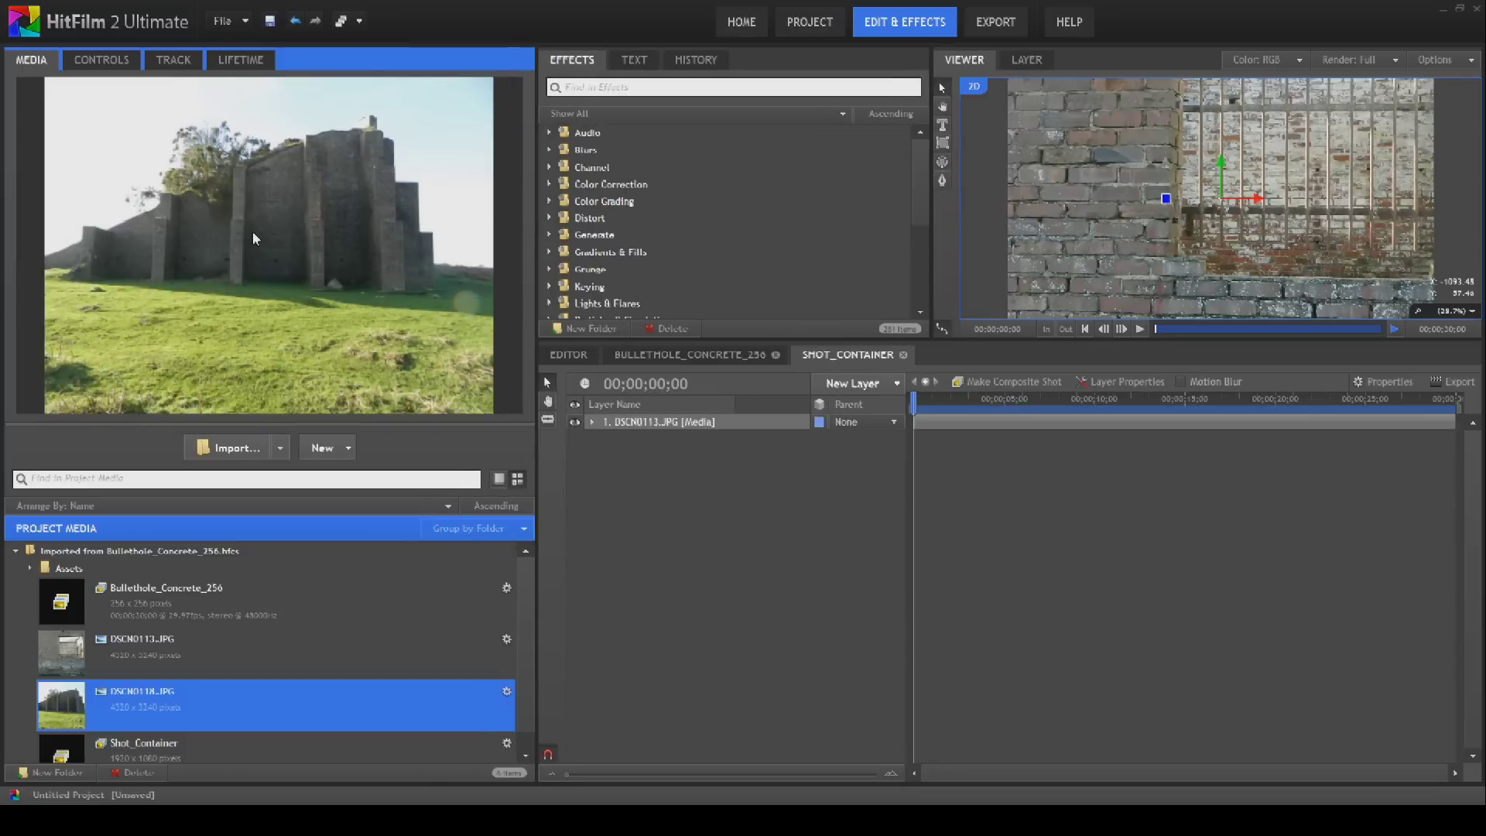
- Import the photo DSCN0158.JPG from the Pictures library to preview it
click(232, 449)
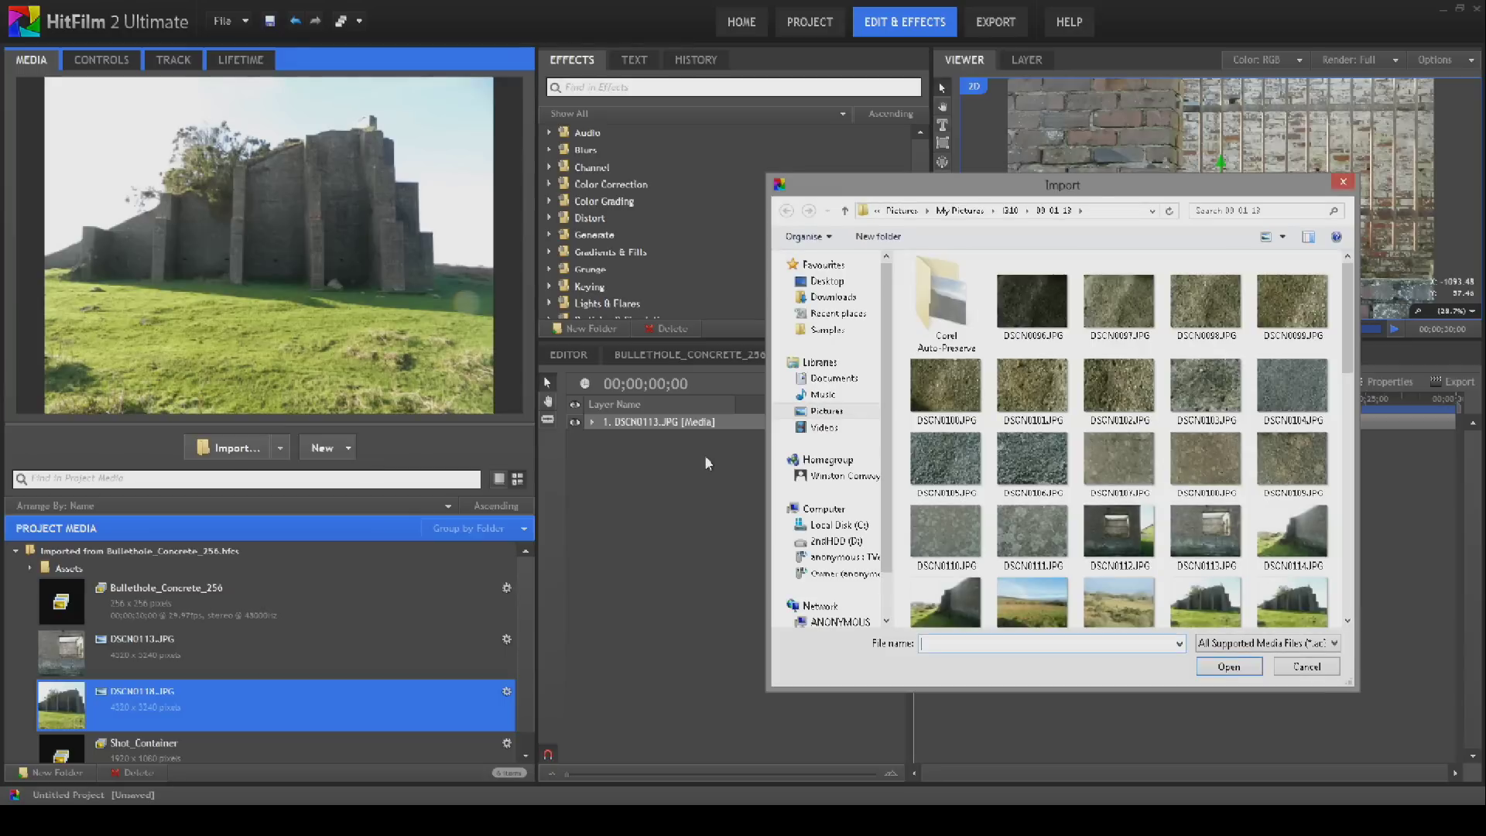
drag(1347, 367, 1351, 567)
double_click(1214, 499)
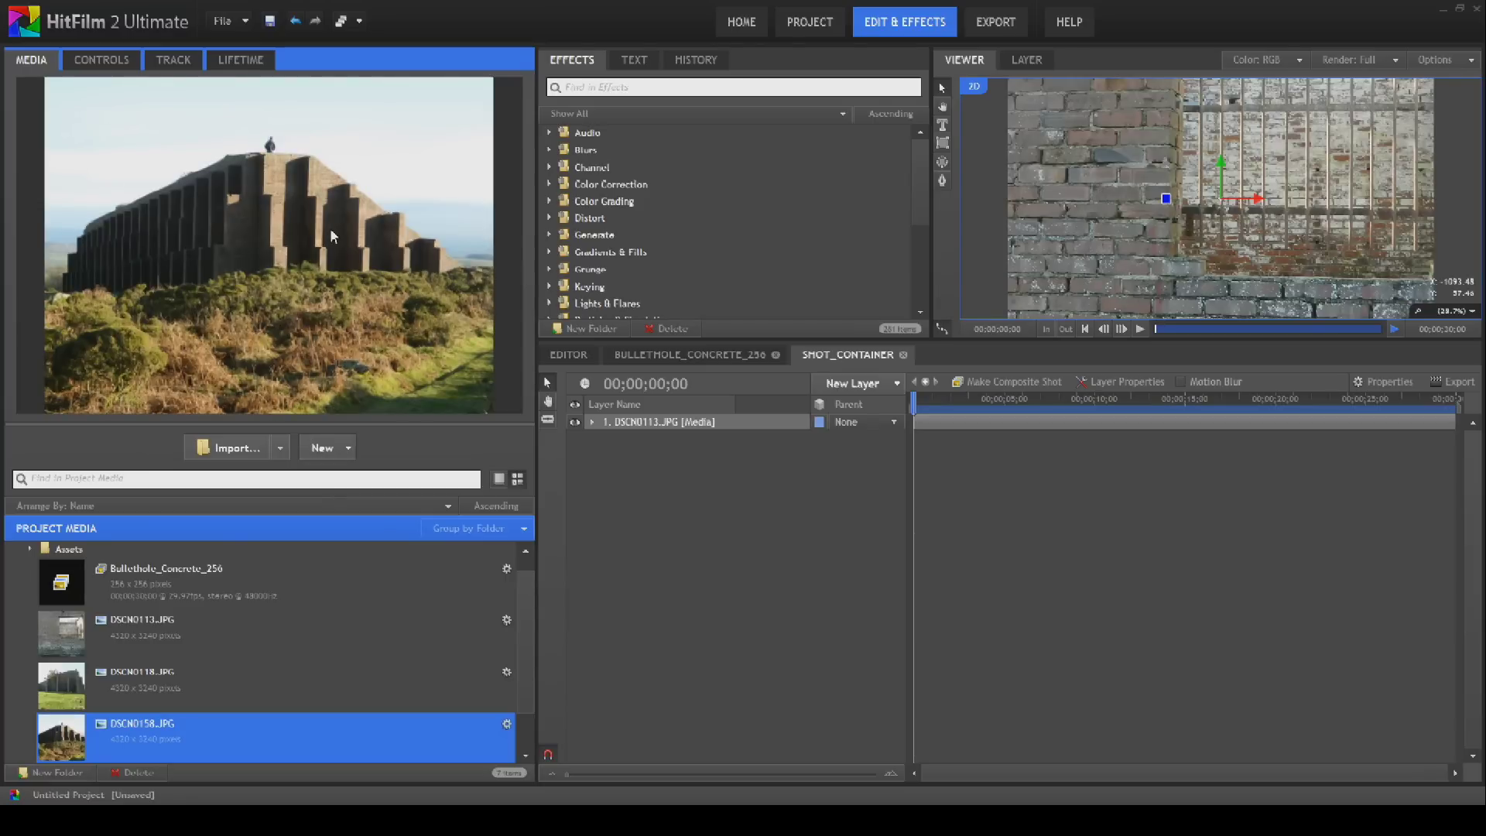
- Delete the photos DSCN0158.JPG and DSCN0118.JPG from the project media
right_click(200, 736)
click(274, 633)
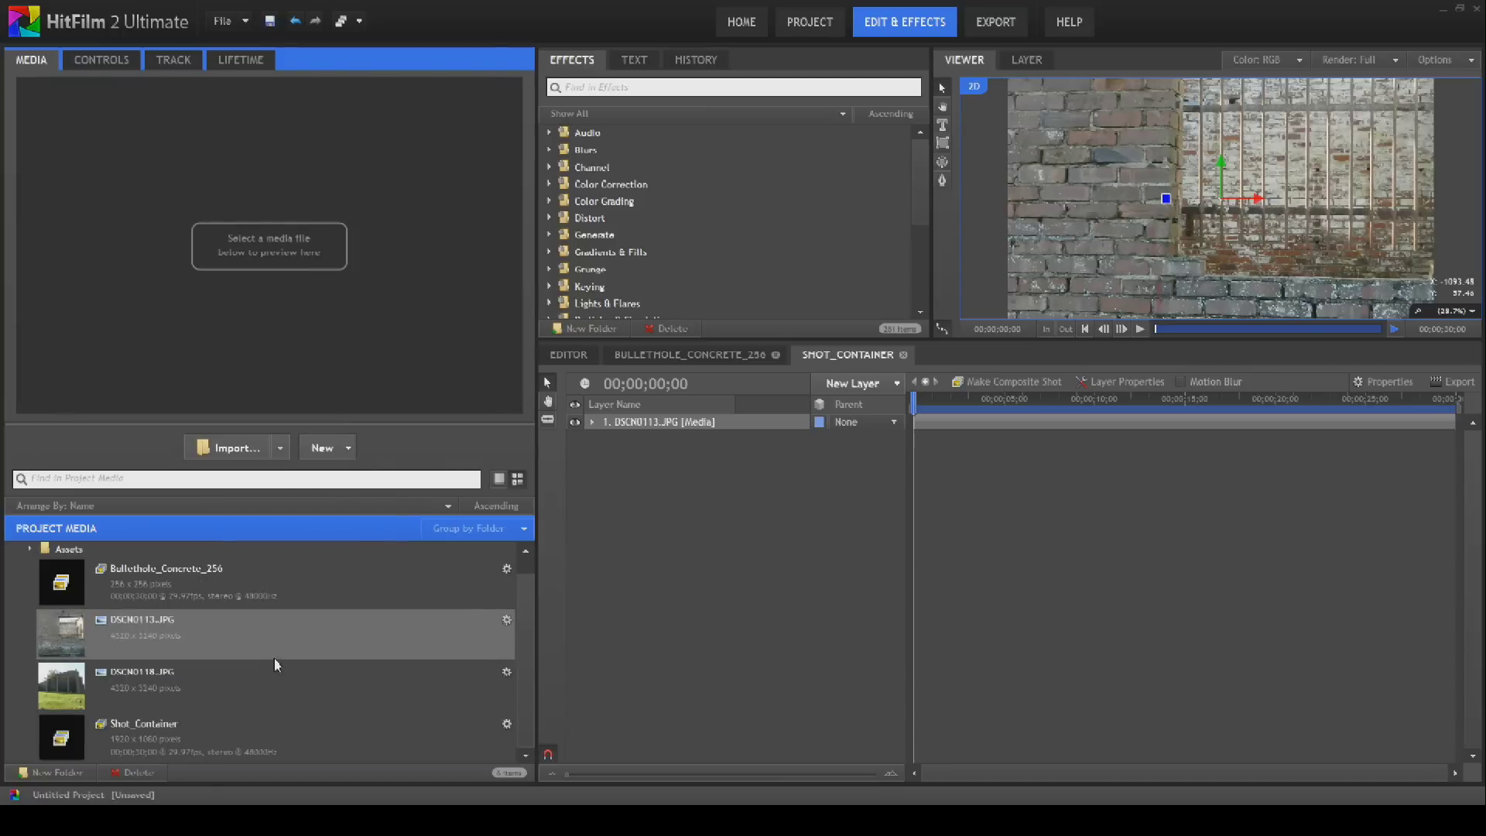
right_click(209, 681)
click(294, 577)
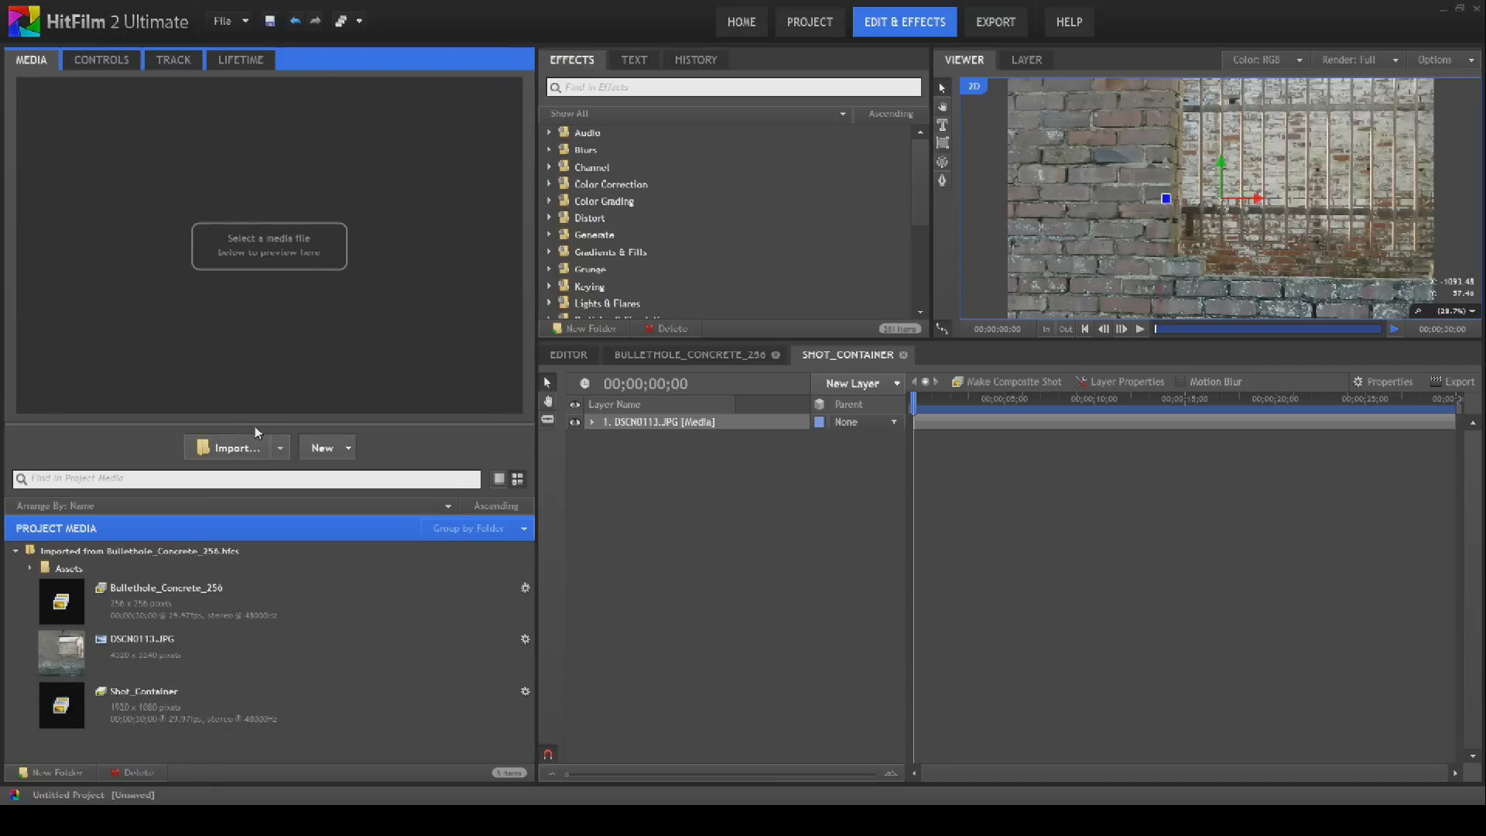
- Shrink the media preview and narrow the media area, and make the viewer larger by reducing the timeline's height
drag(254, 422, 254, 272)
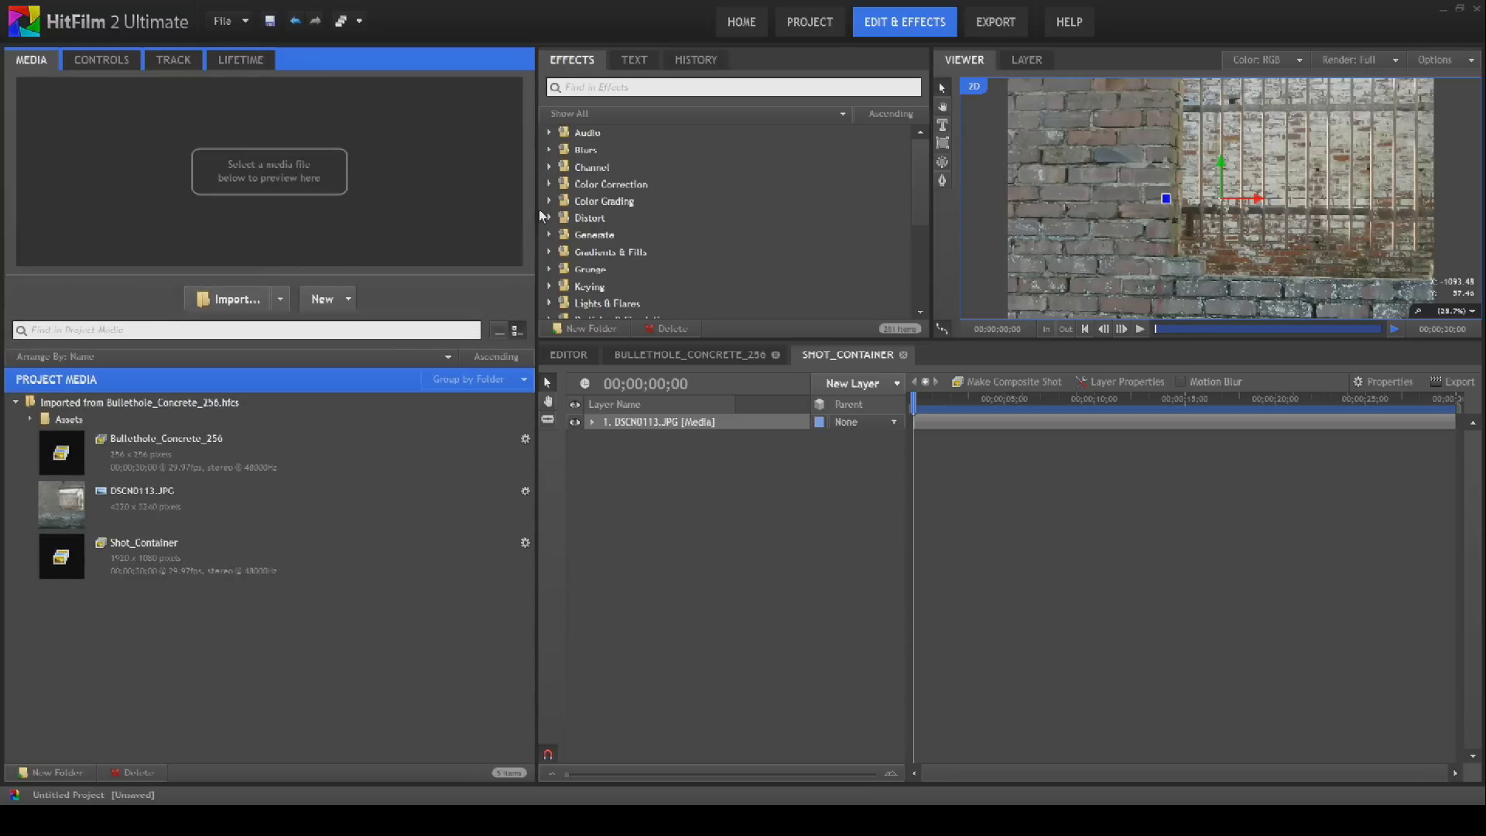
drag(535, 209, 296, 209)
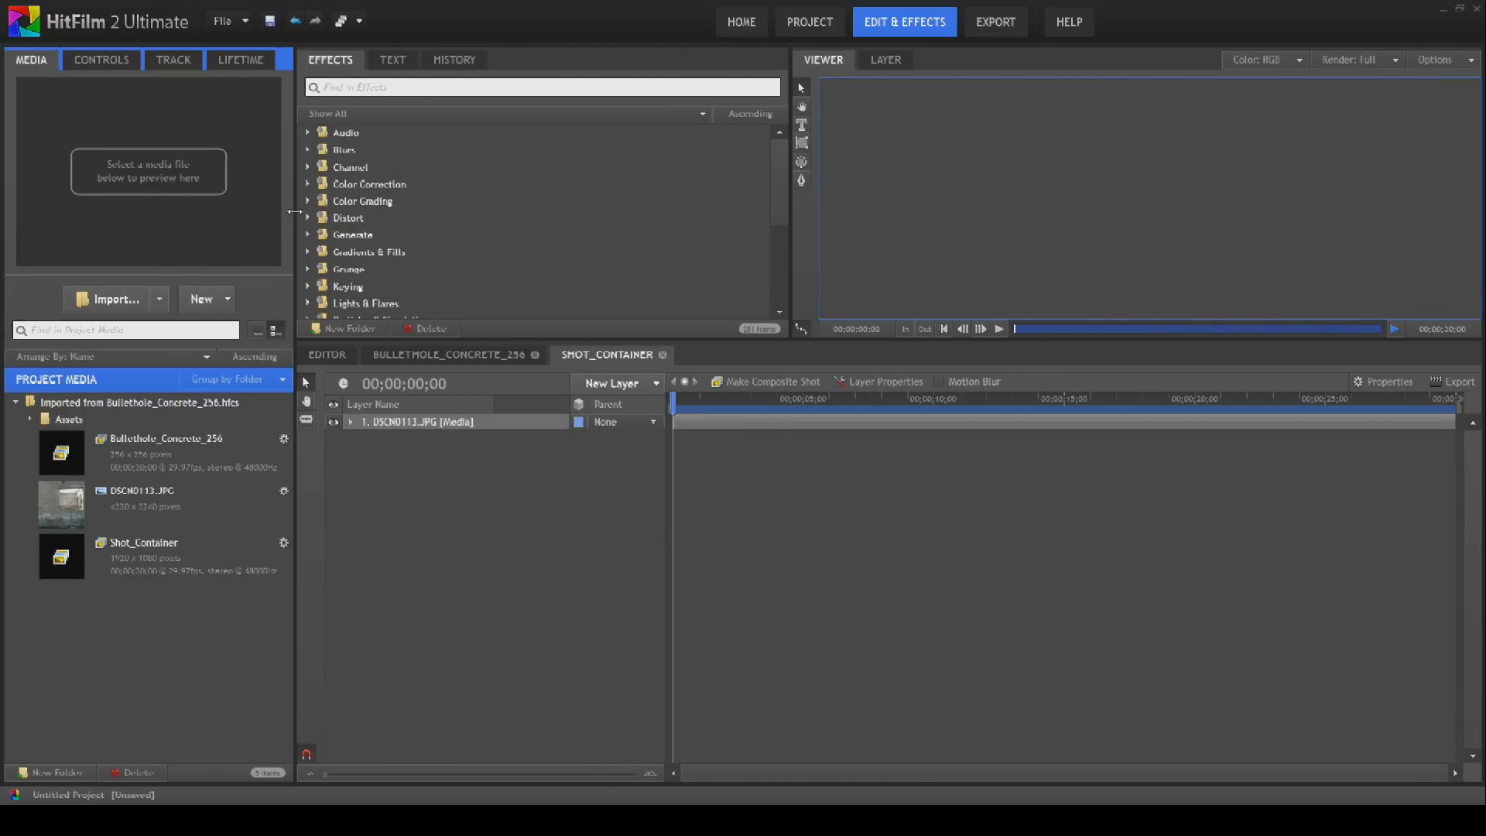
drag(1027, 338, 1027, 464)
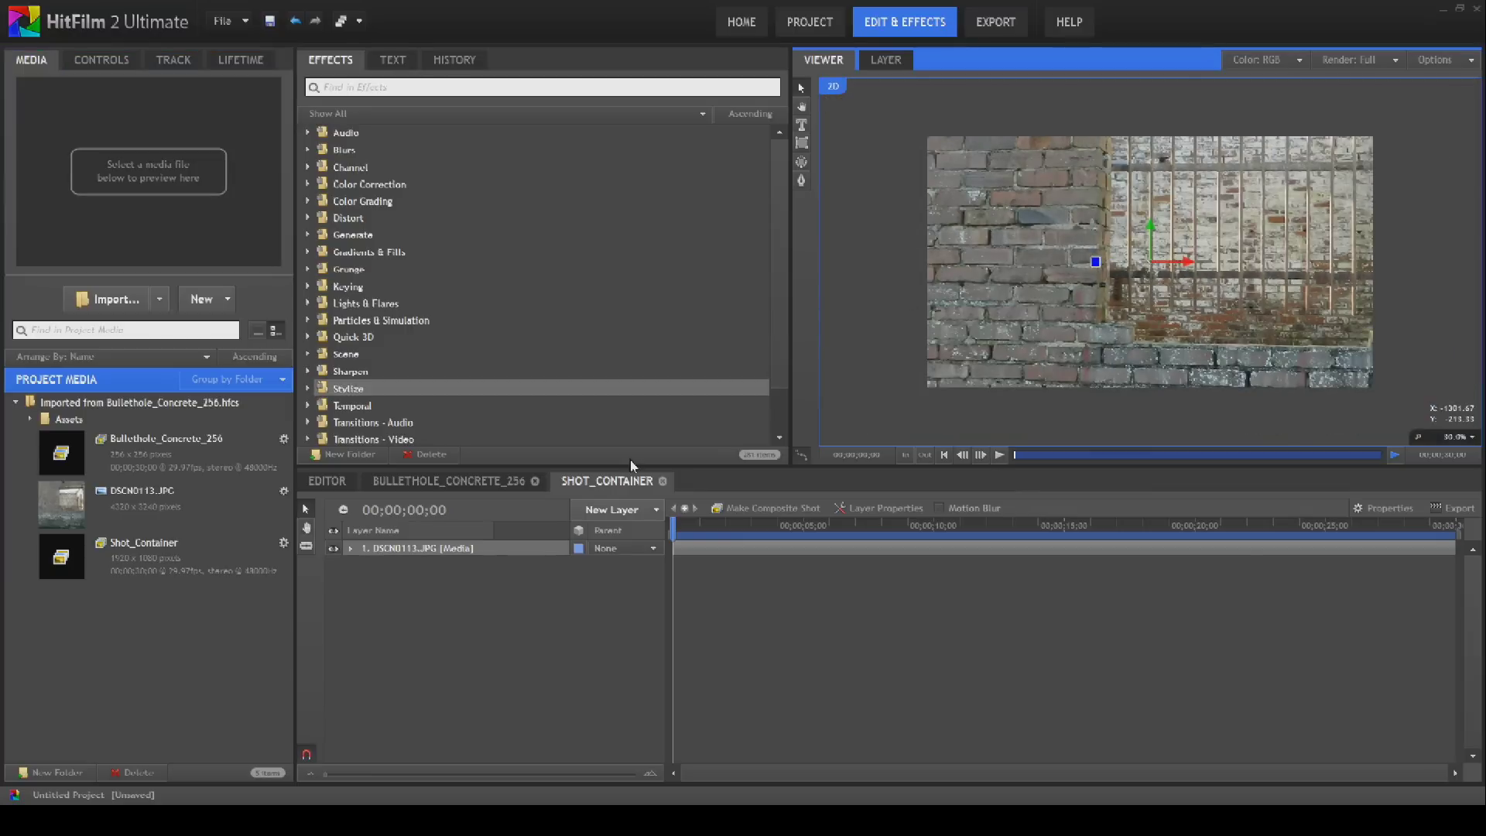
- Scale the DSCN0113.JPG wall layer to 46% and collapse its properties in the timeline
click(349, 549)
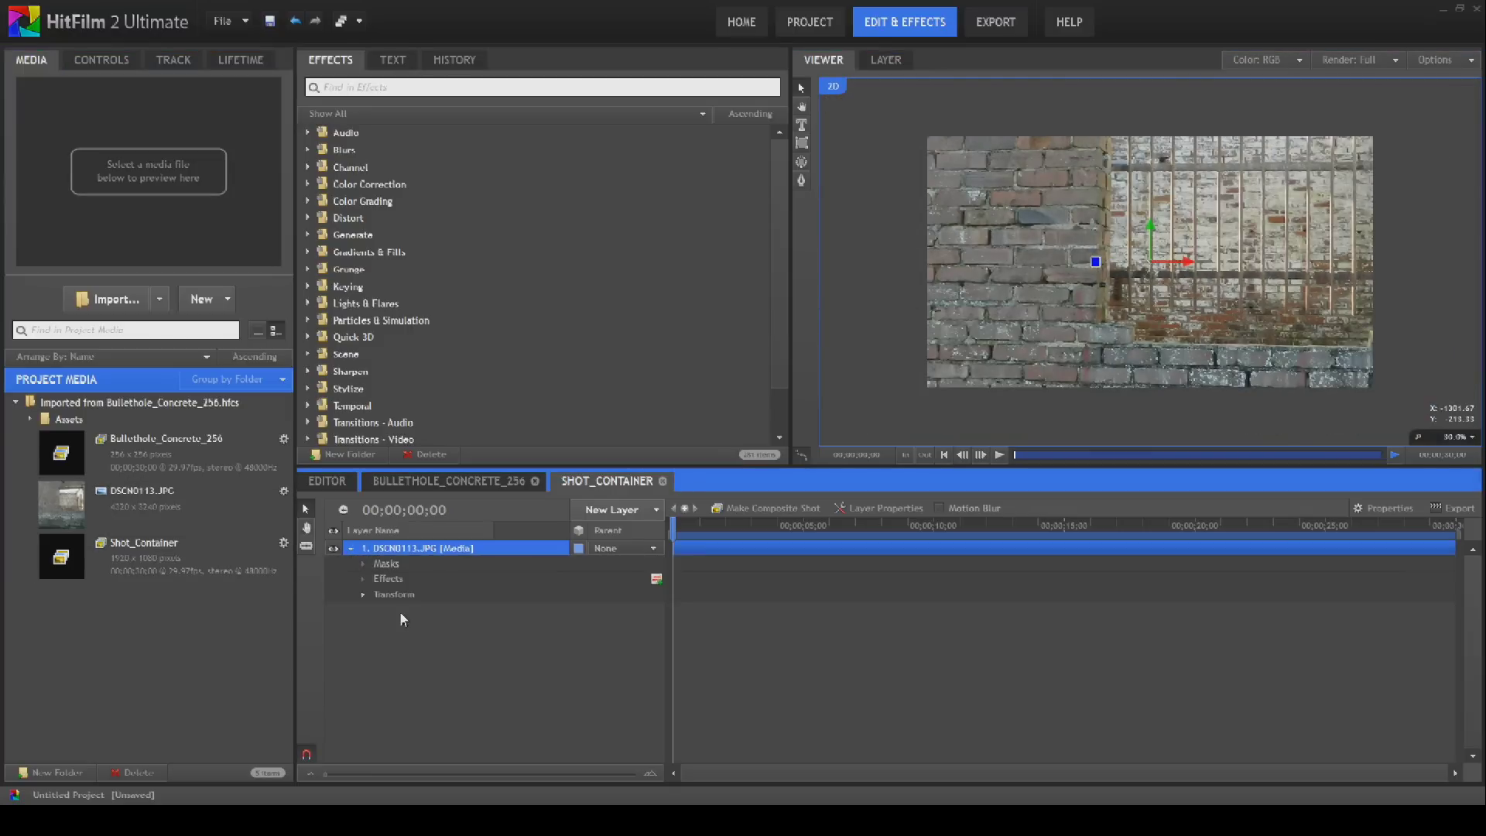
click(393, 596)
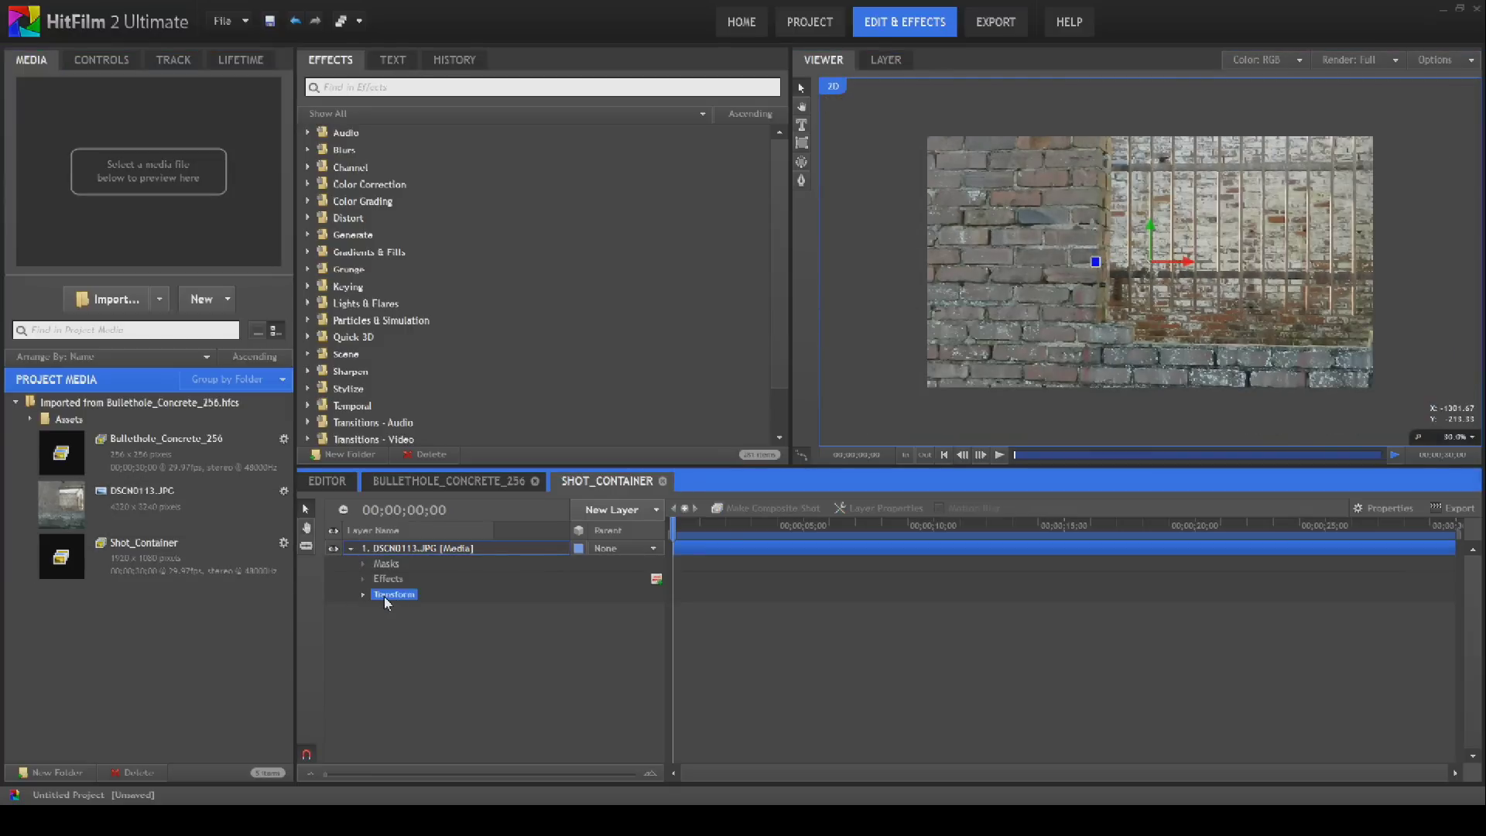
double_click(385, 596)
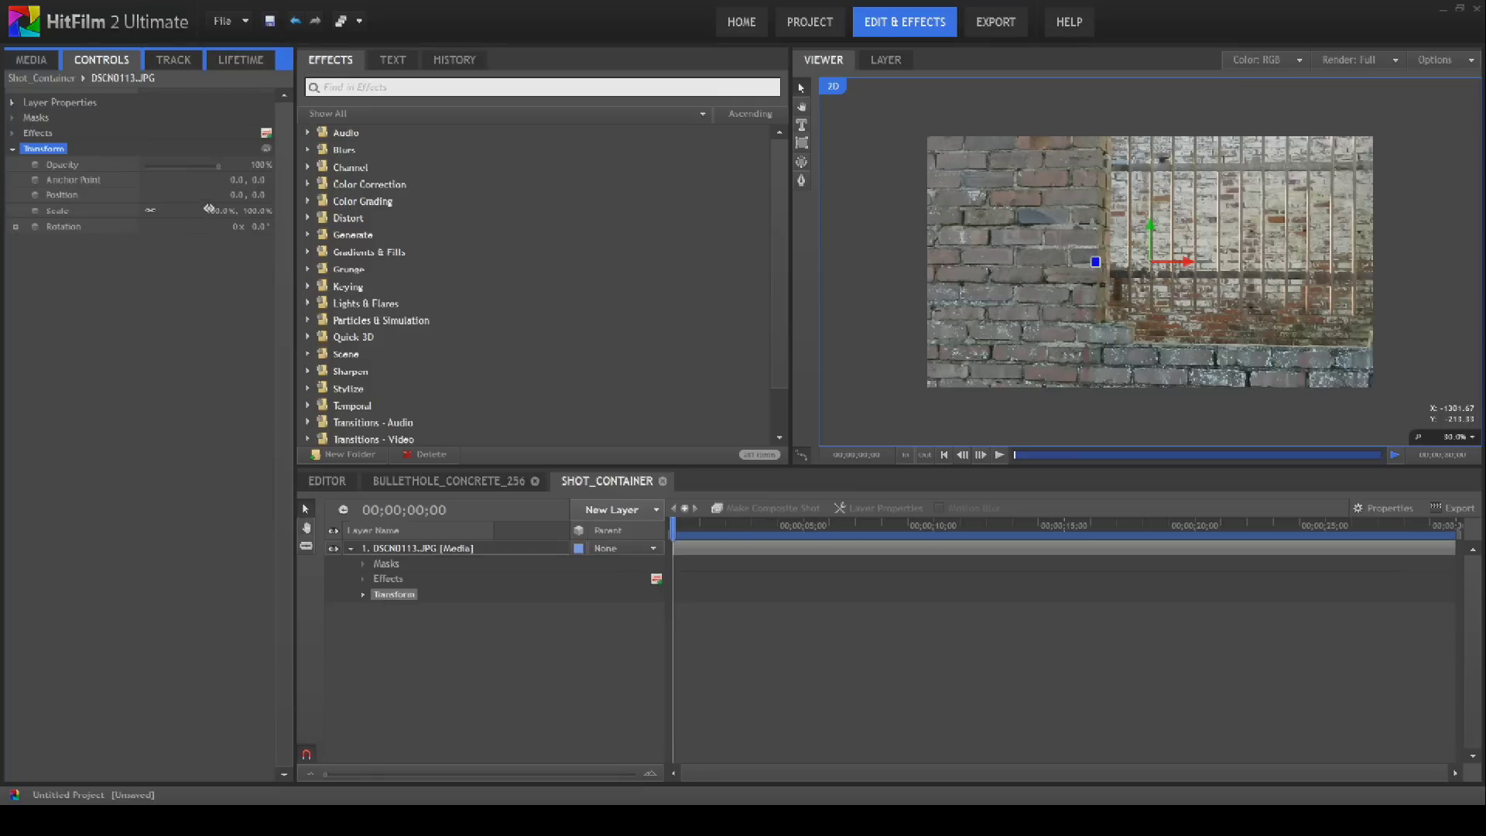
drag(210, 210, 171, 210)
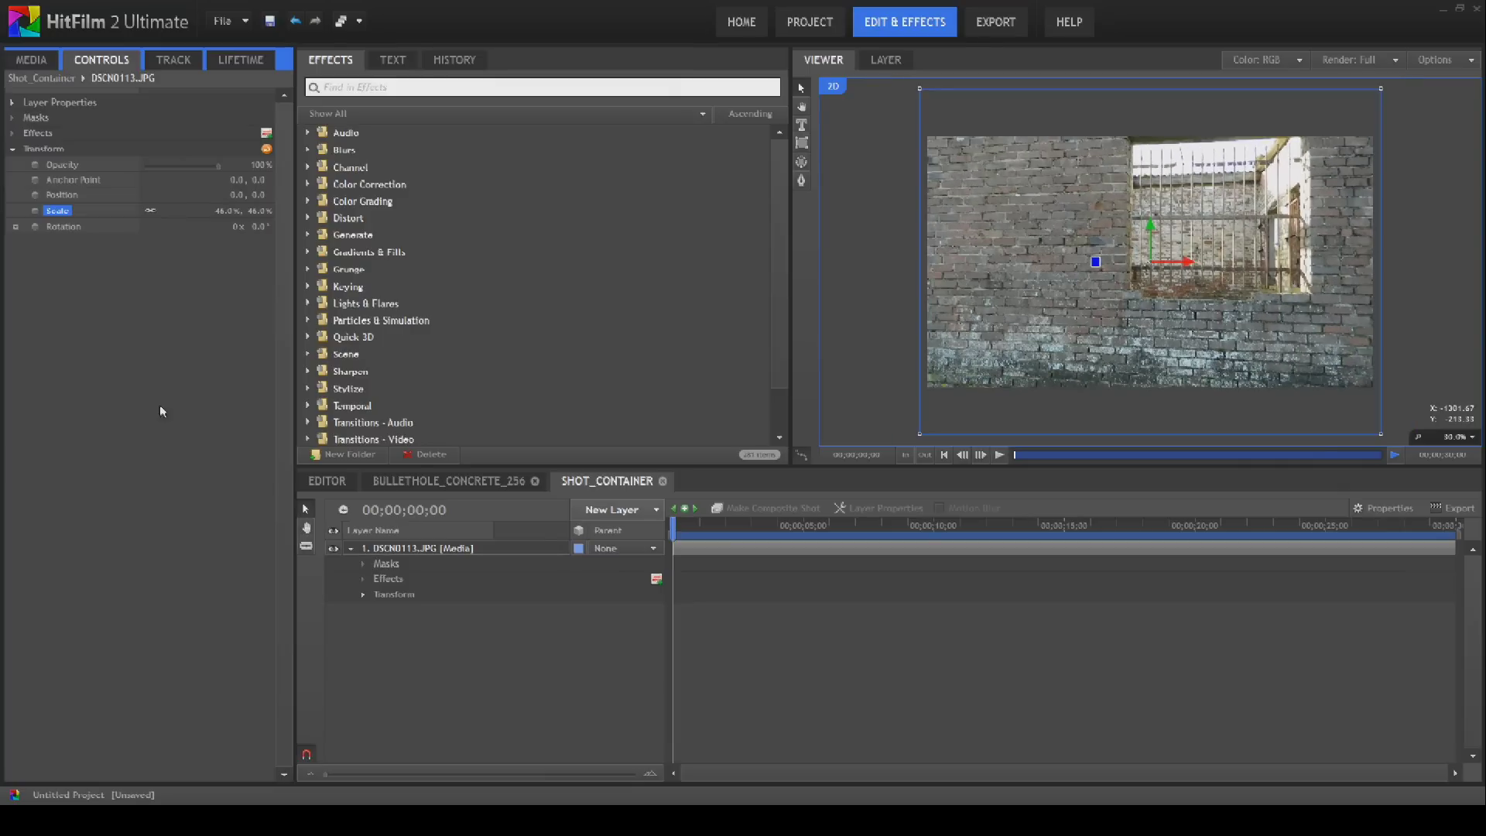
click(351, 548)
- Add Bullethole_Concrete_256 above the wall layer and move it to about -770, 373 on the wall's upper left
click(31, 59)
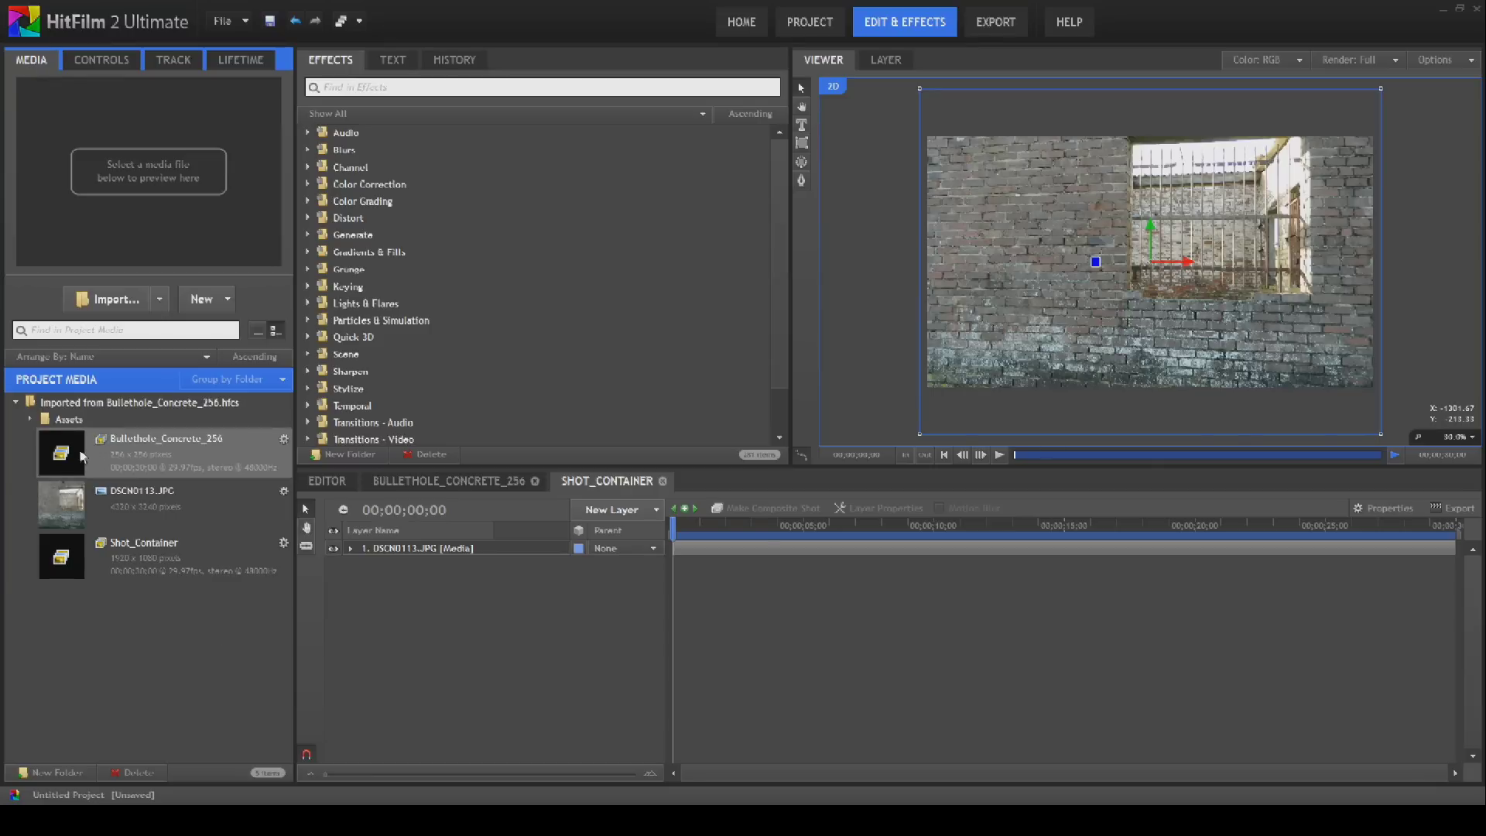
drag(80, 455, 419, 543)
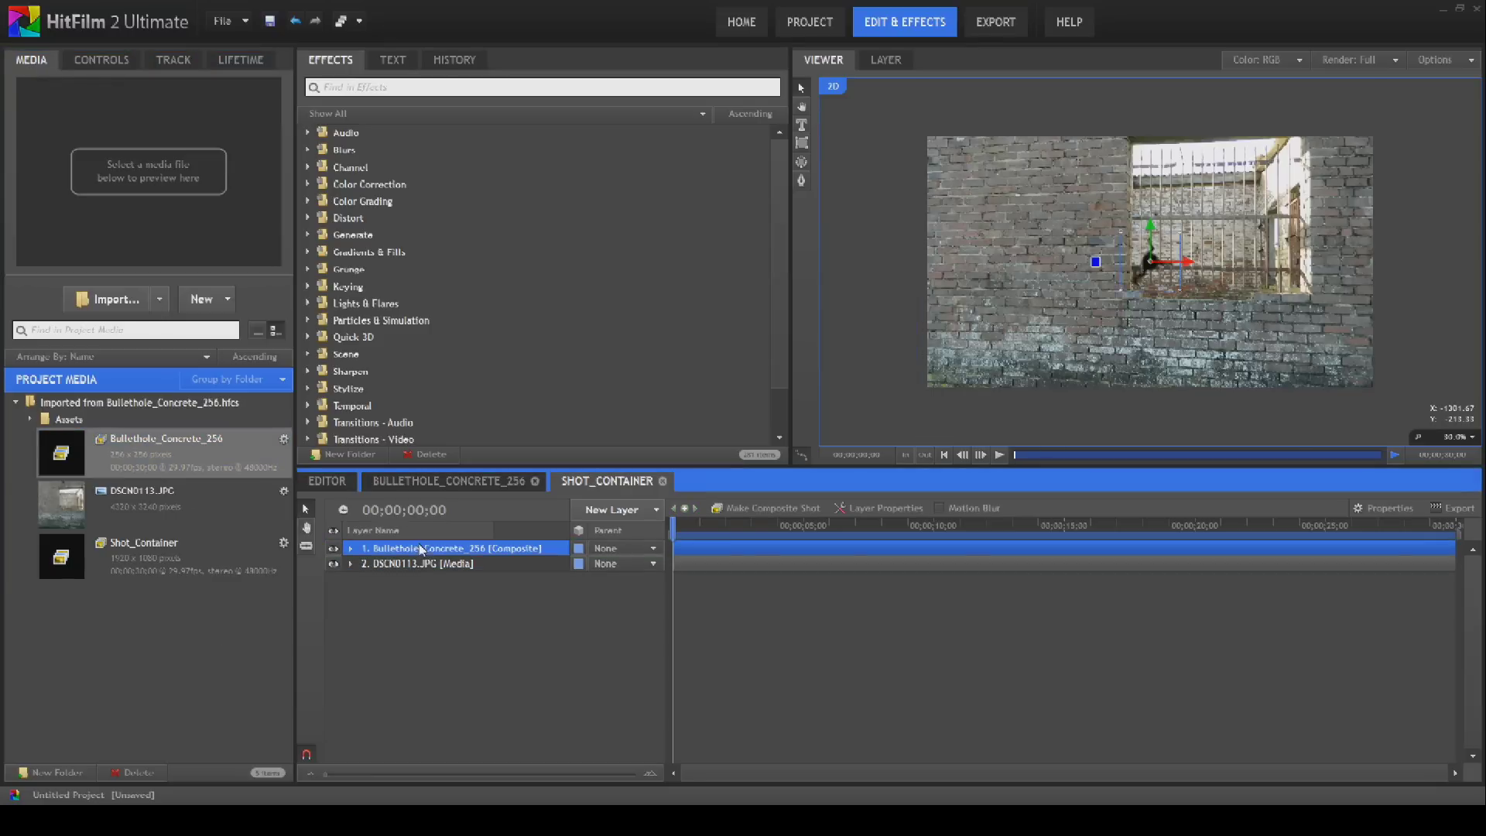
drag(1184, 272, 972, 133)
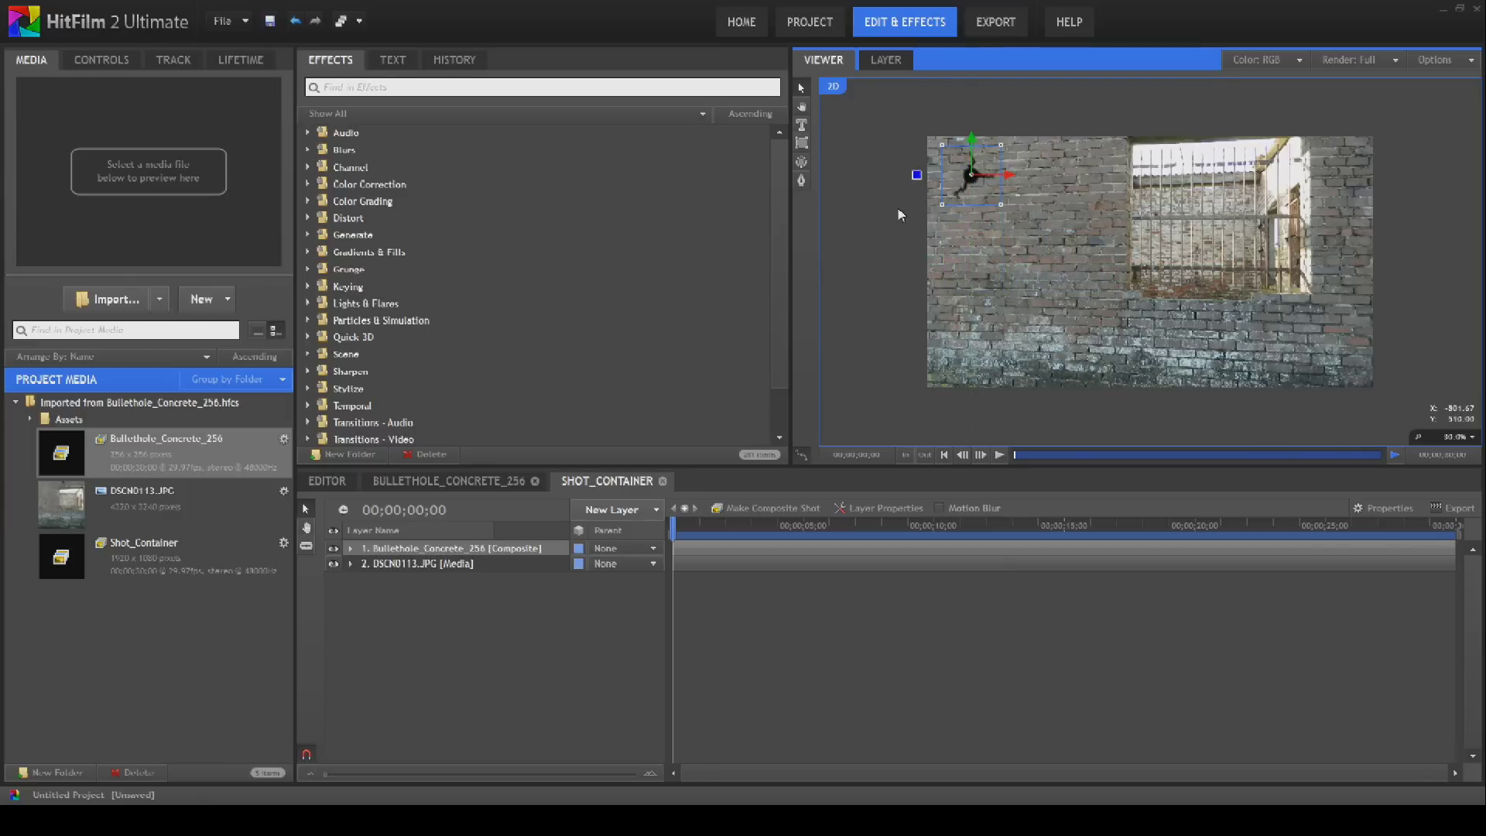
- Set the Bullethole_Concrete_256 layer's scale to 25% and deselect it to check the hole against the wall
click(350, 549)
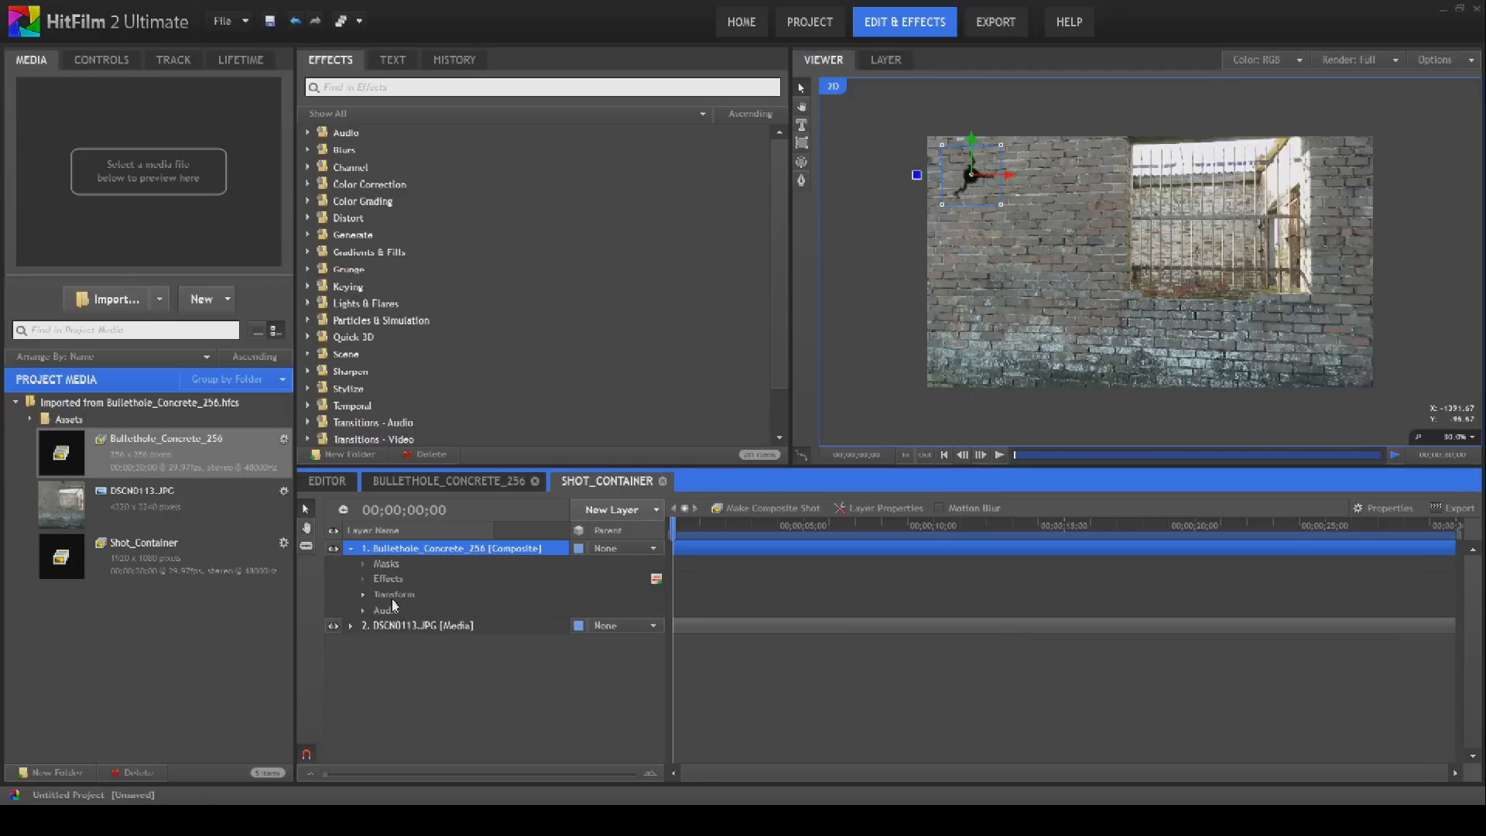
click(393, 595)
click(223, 212)
text(2)
key(Return)
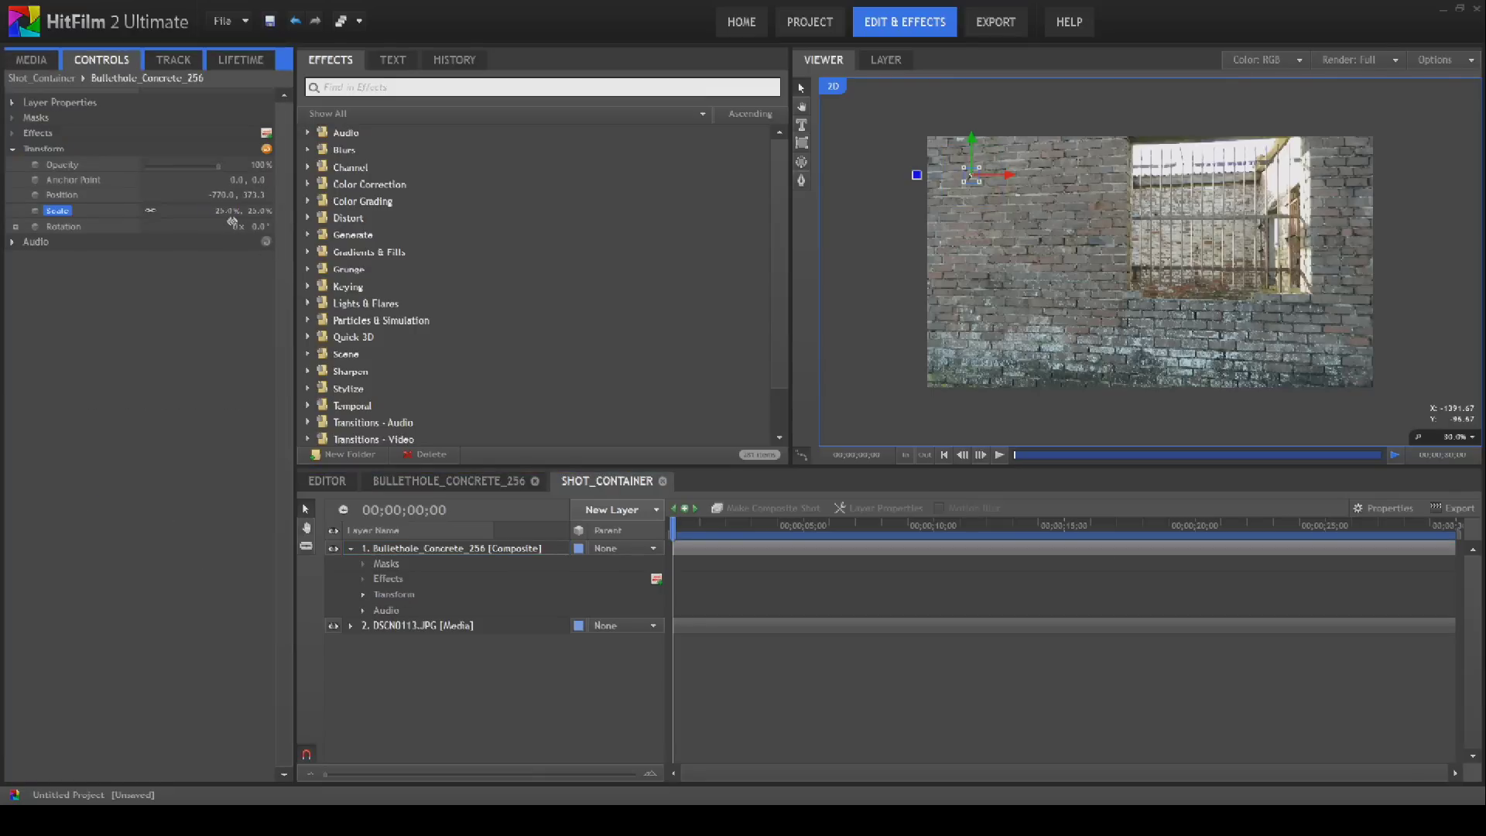
click(415, 674)
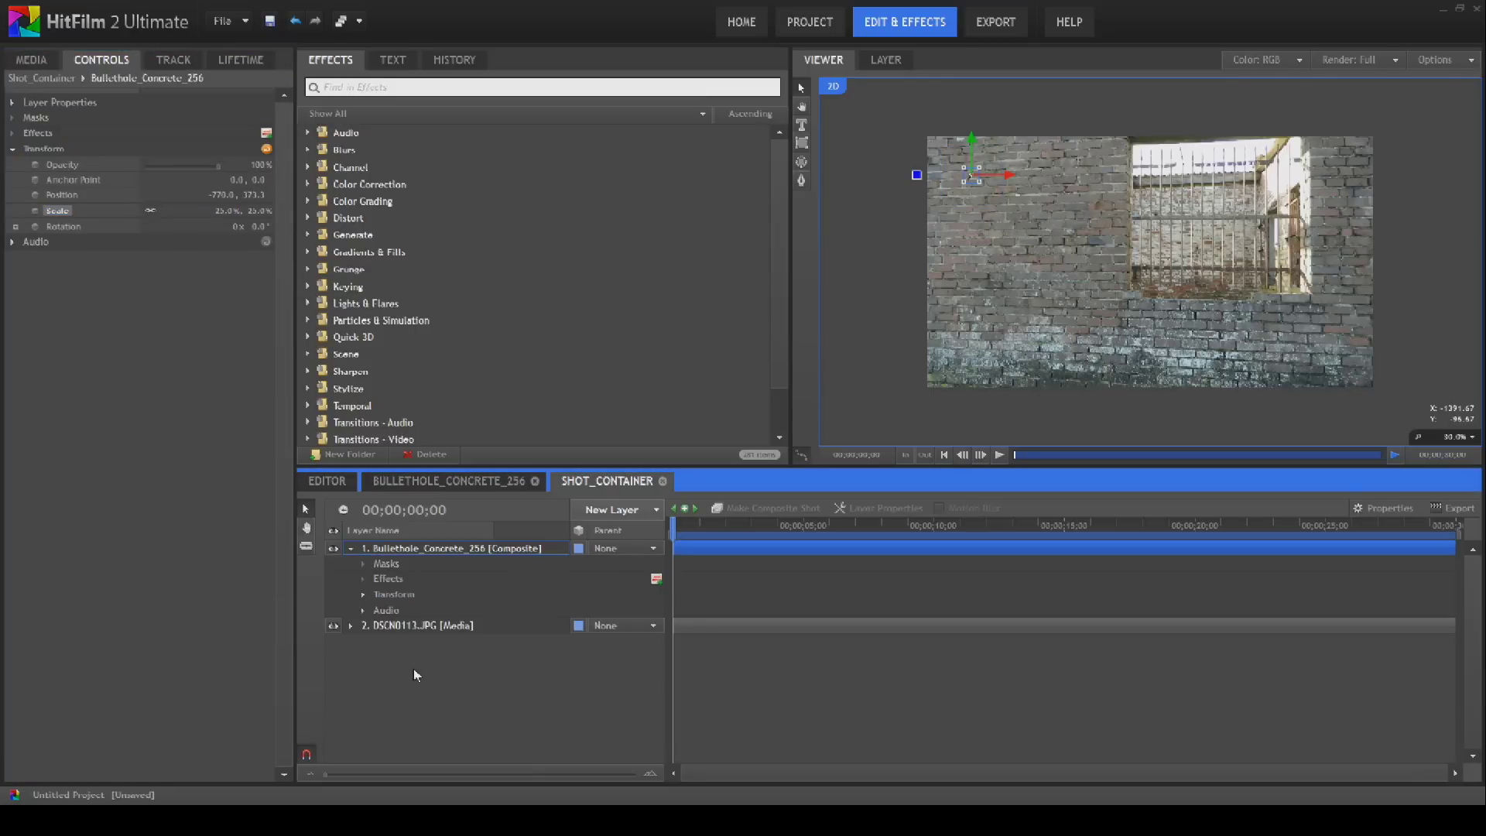
click(414, 630)
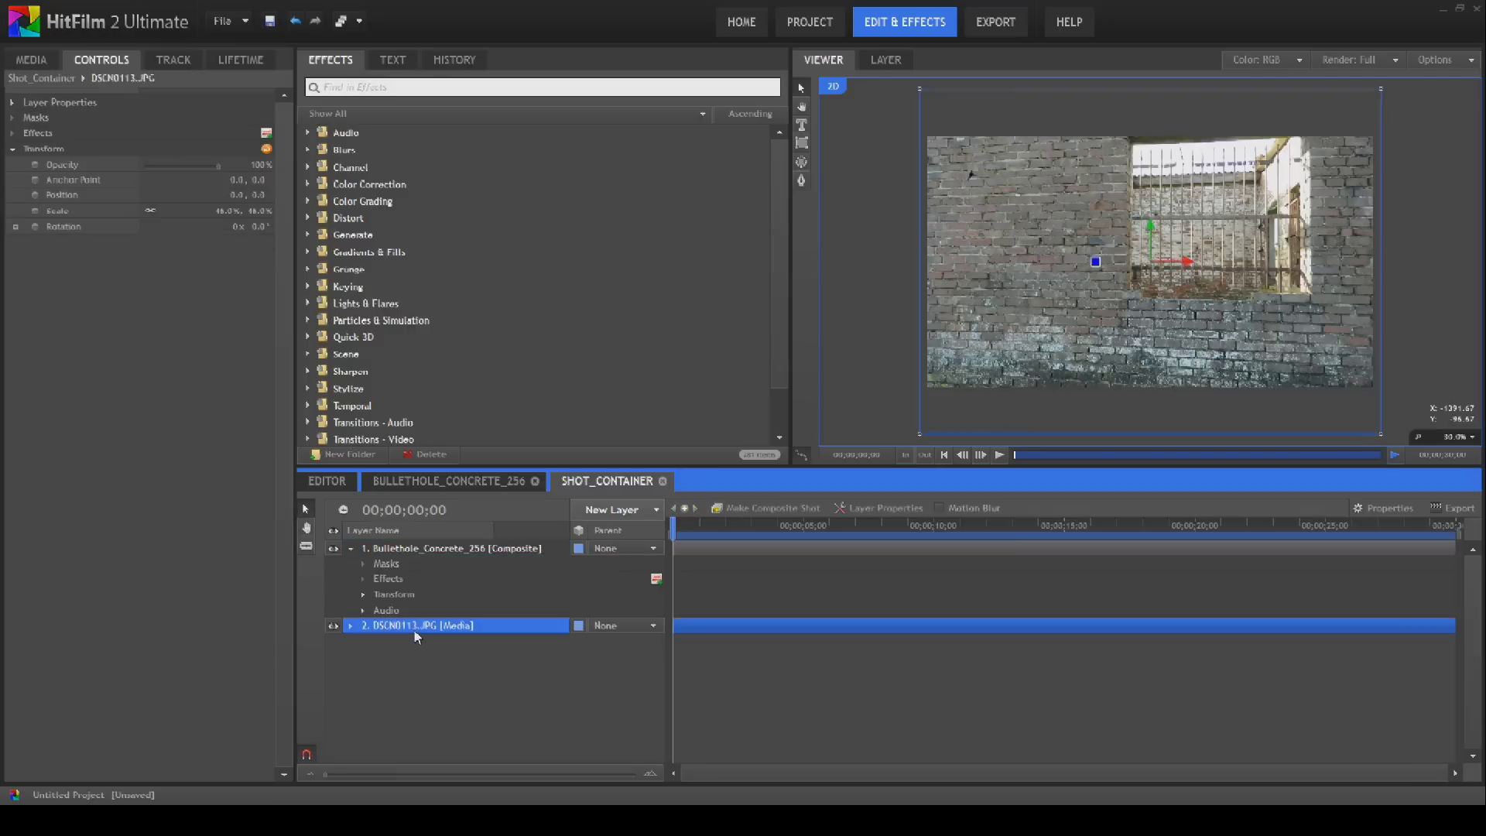
- Duplicate the bullet hole layer and move the copy slightly below and to the right of the first hole
click(389, 552)
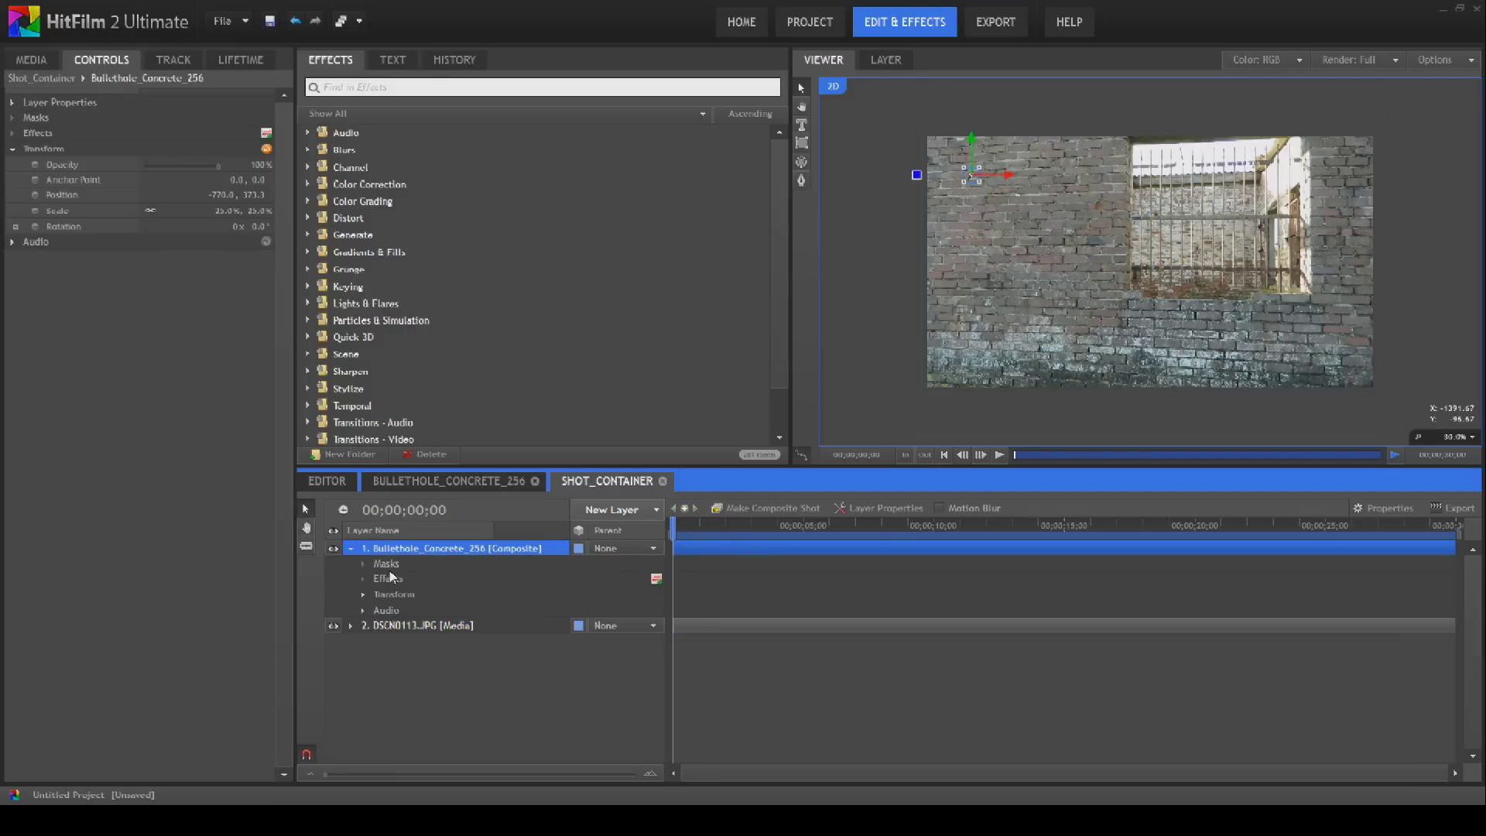
right_click(445, 551)
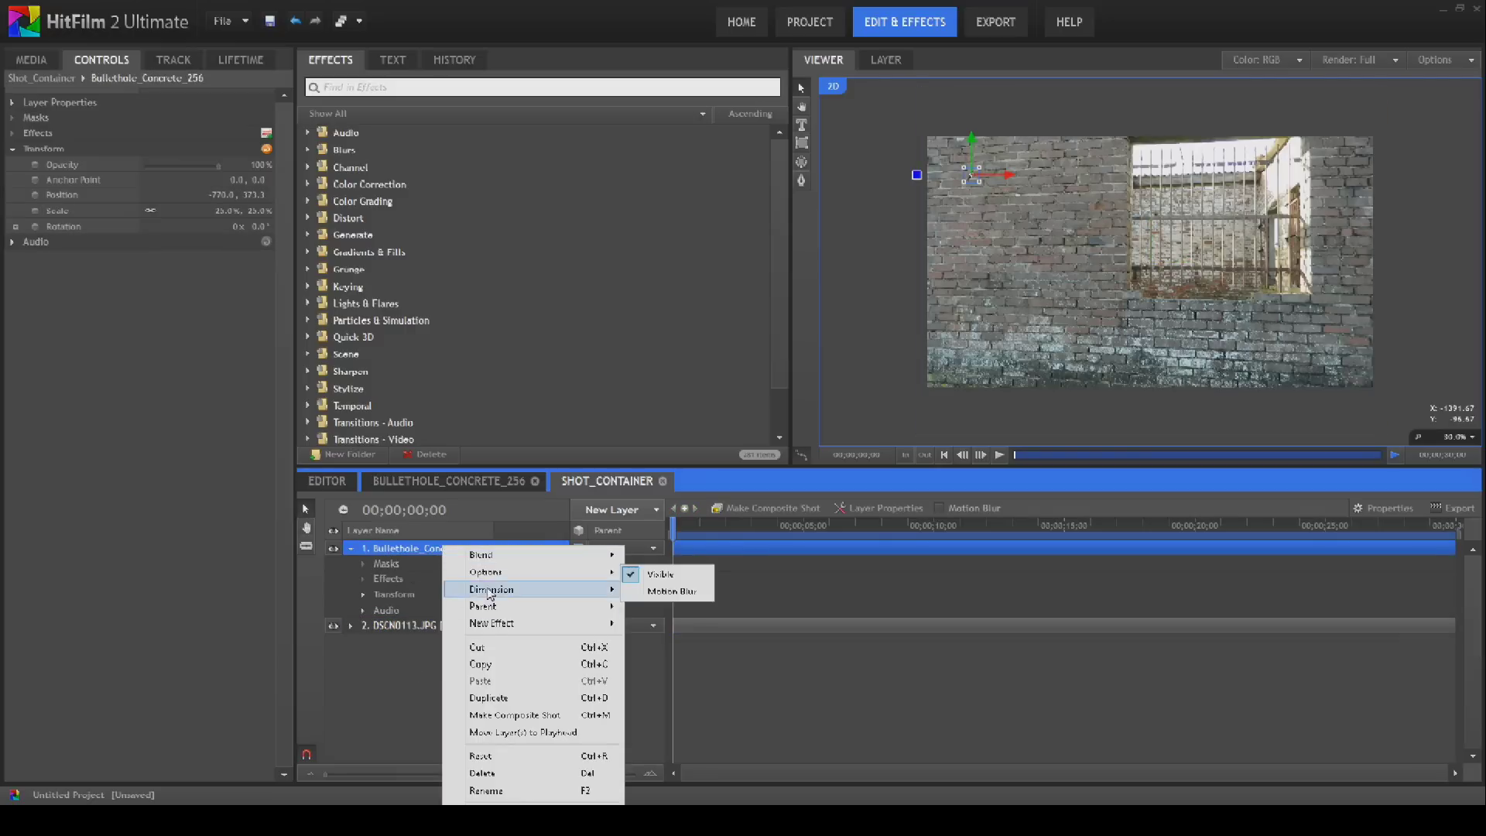
click(524, 701)
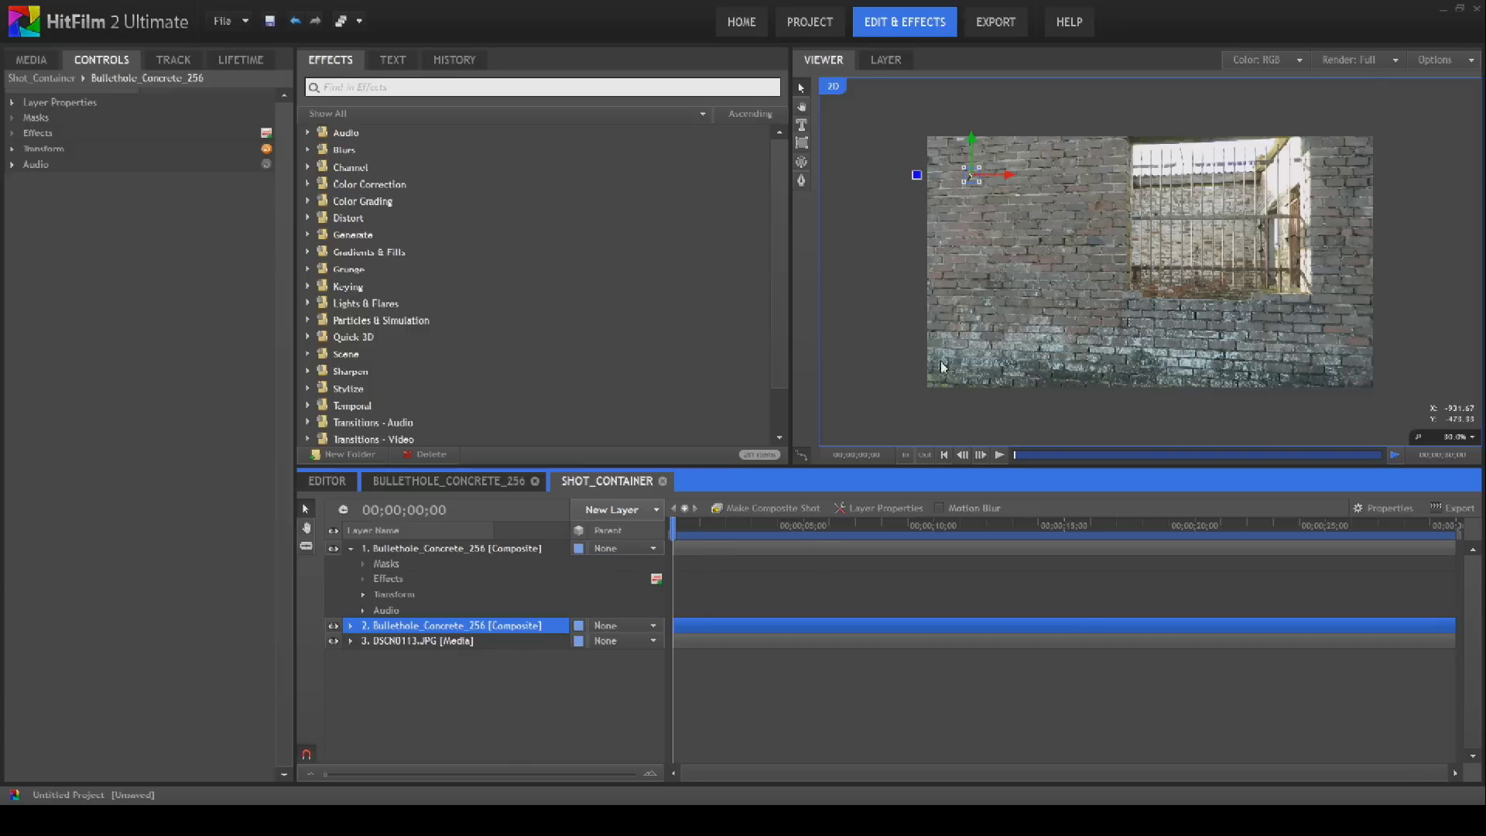
drag(972, 143, 1019, 194)
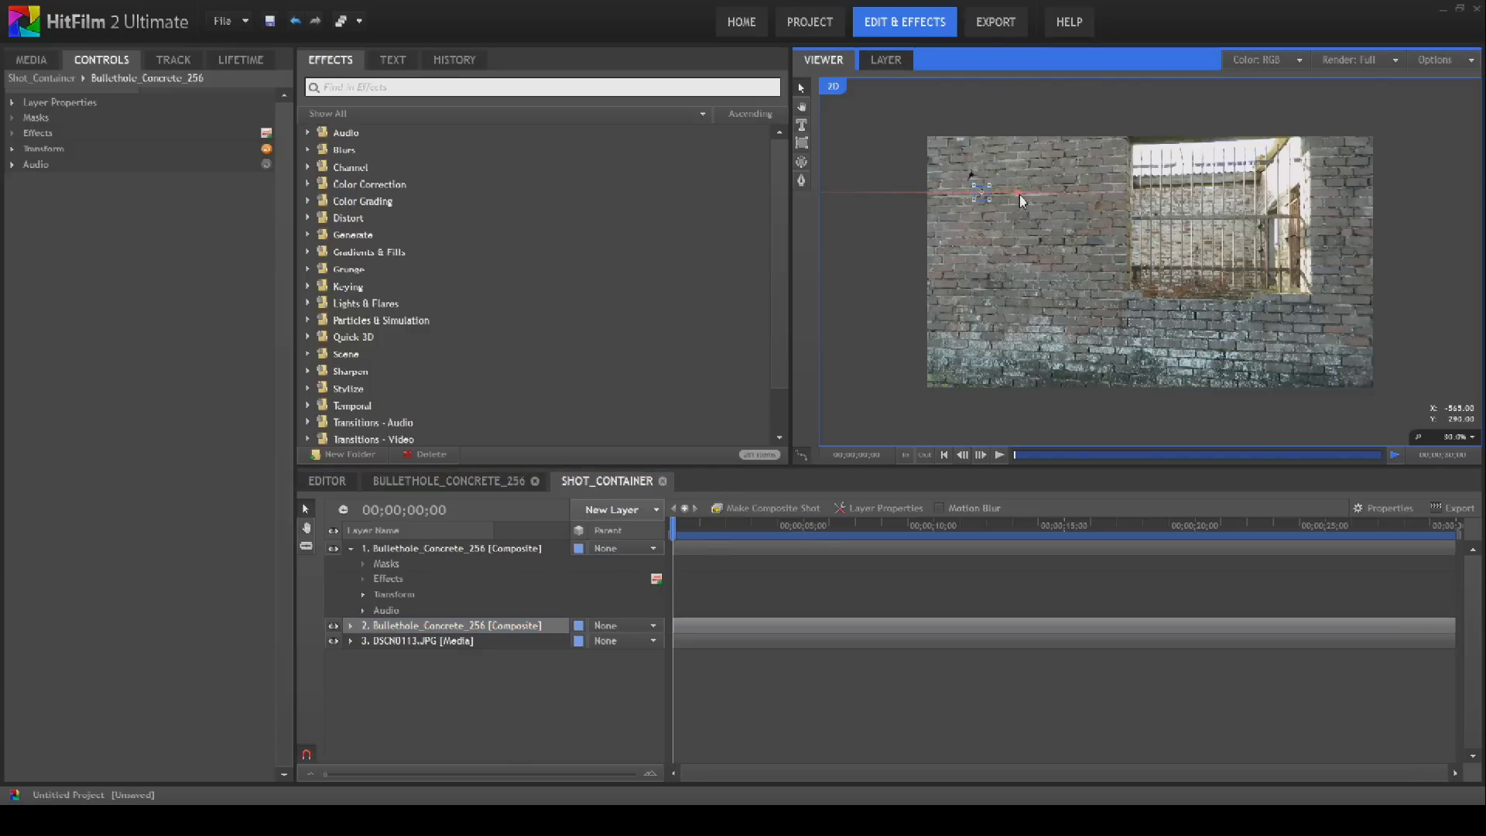
- Duplicate the second bullet hole layer and move the new copy further down and right to continue the diagonal line
right_click(497, 627)
click(547, 495)
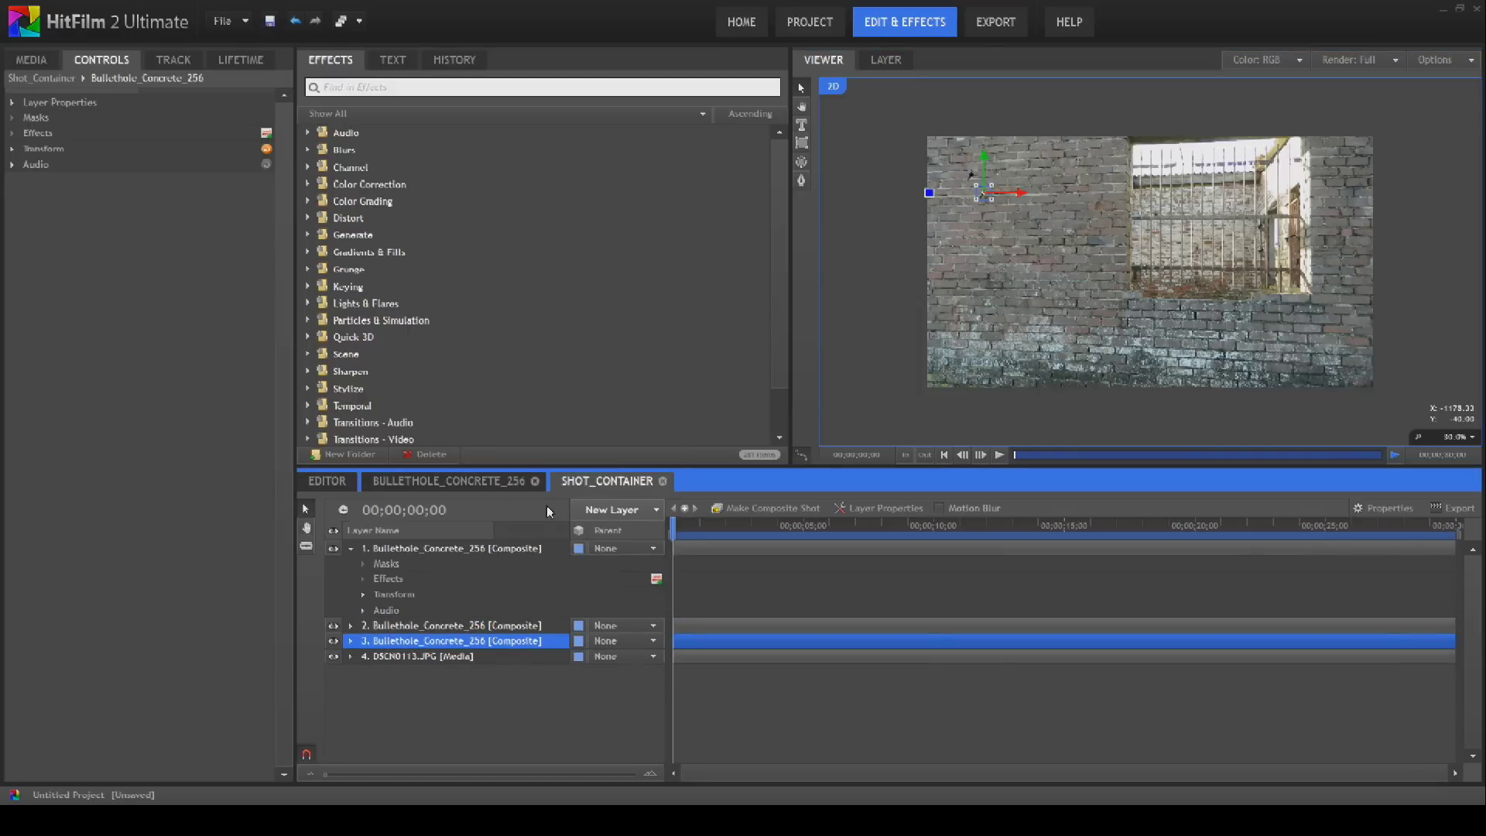
drag(984, 164, 1033, 218)
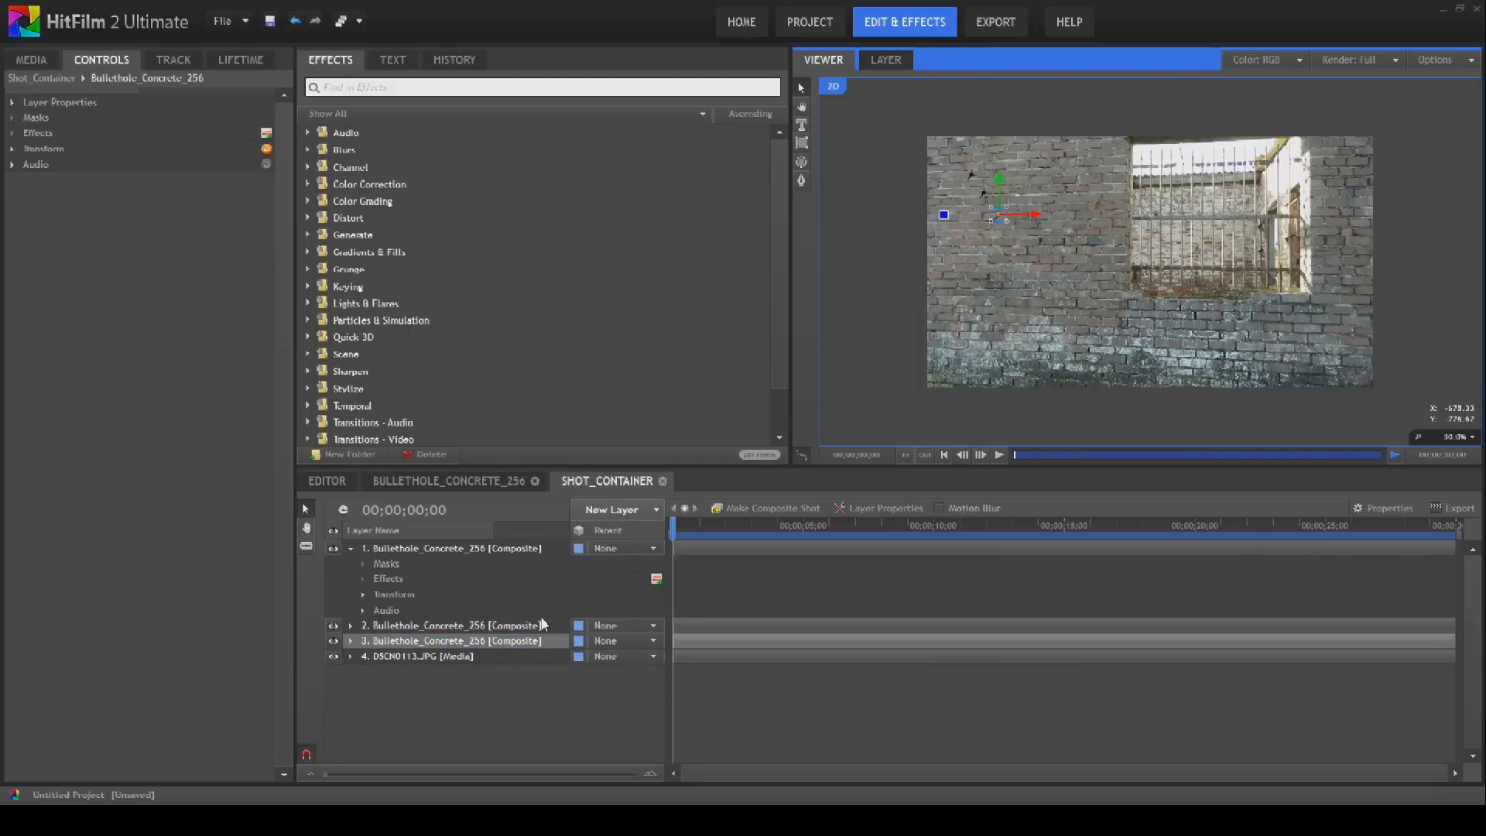
- Stagger the second and third bullet hole layers by a few frames, and shift all three hole layers slightly later in time
scroll(721, 609, up, 5)
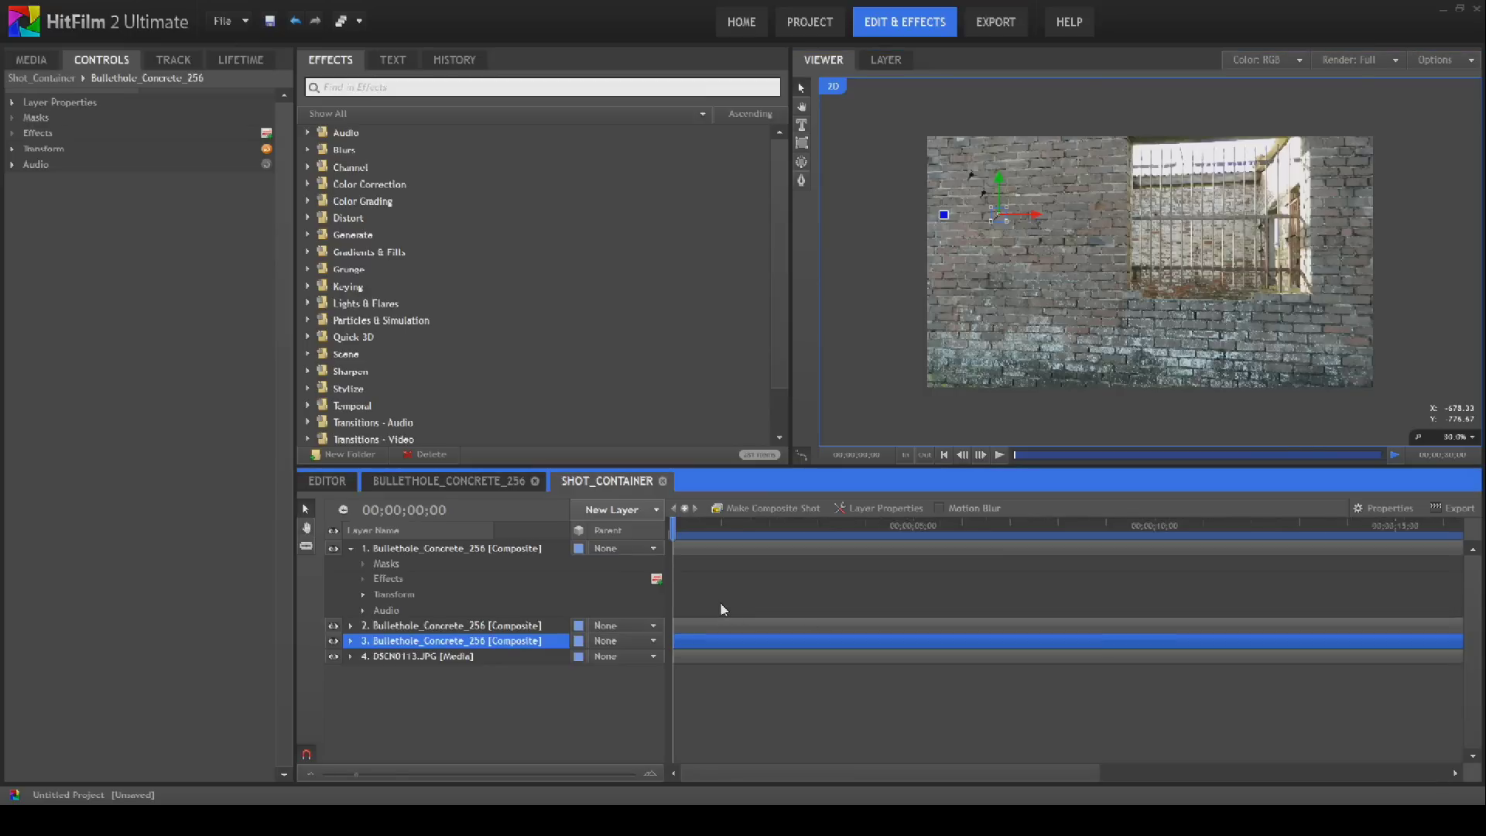
click(351, 549)
drag(701, 567, 727, 585)
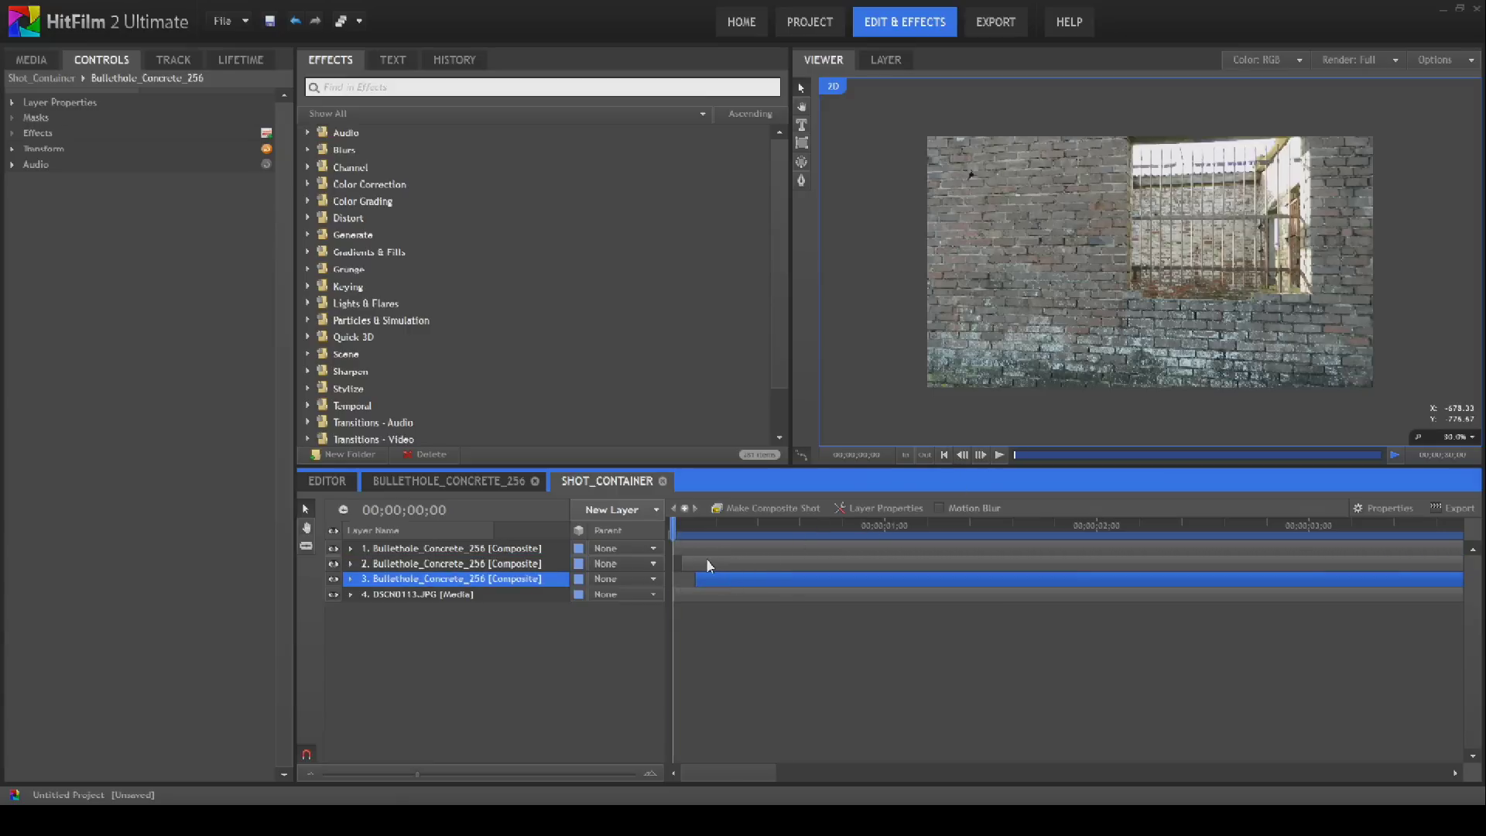
shift+click(524, 551)
drag(738, 551, 751, 552)
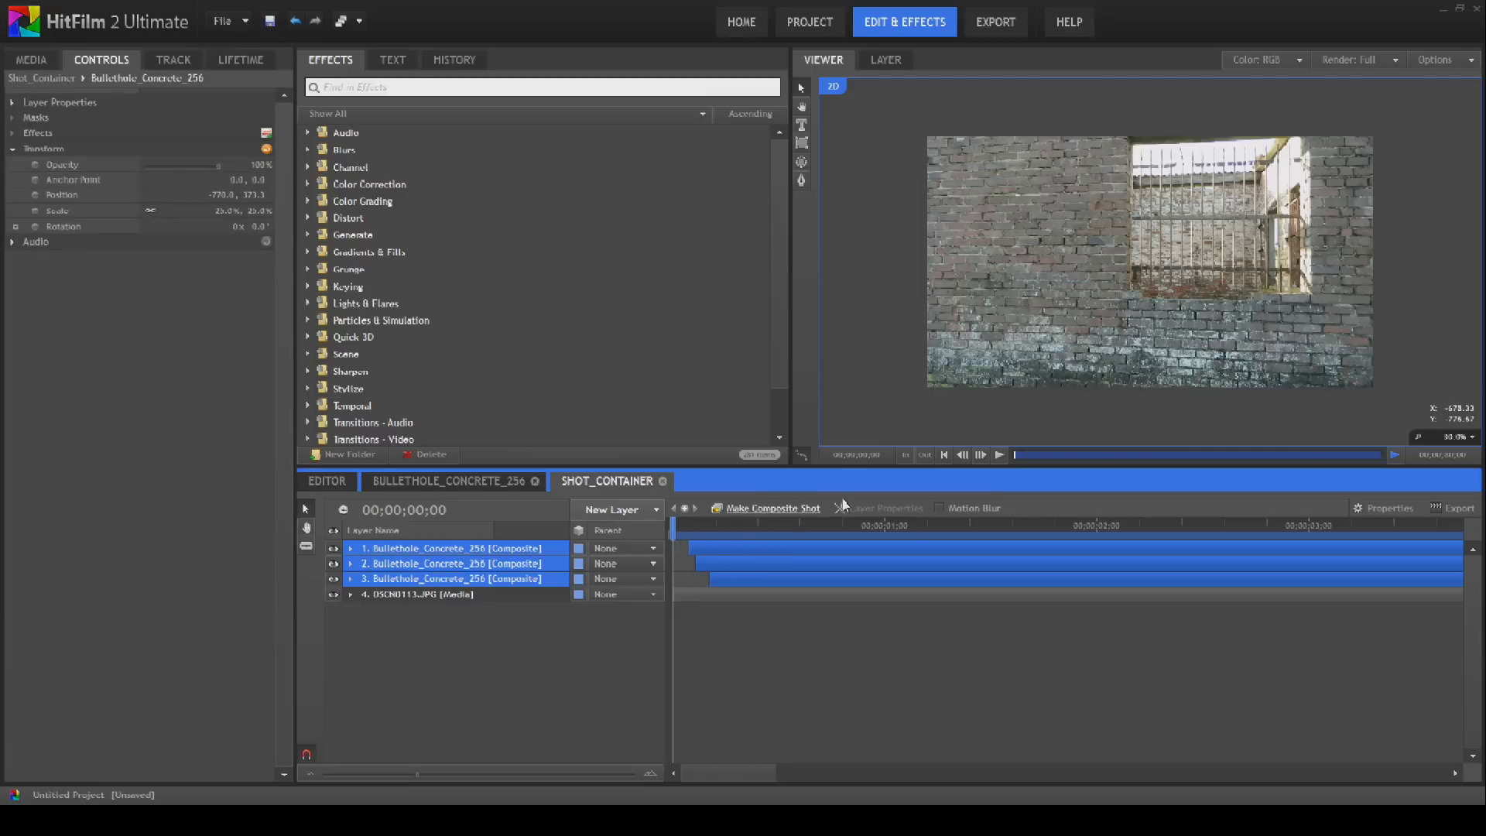
- Play the Shot_Container timeline from the start with the wall layer selected to check the timing of the bullet holes
click(999, 455)
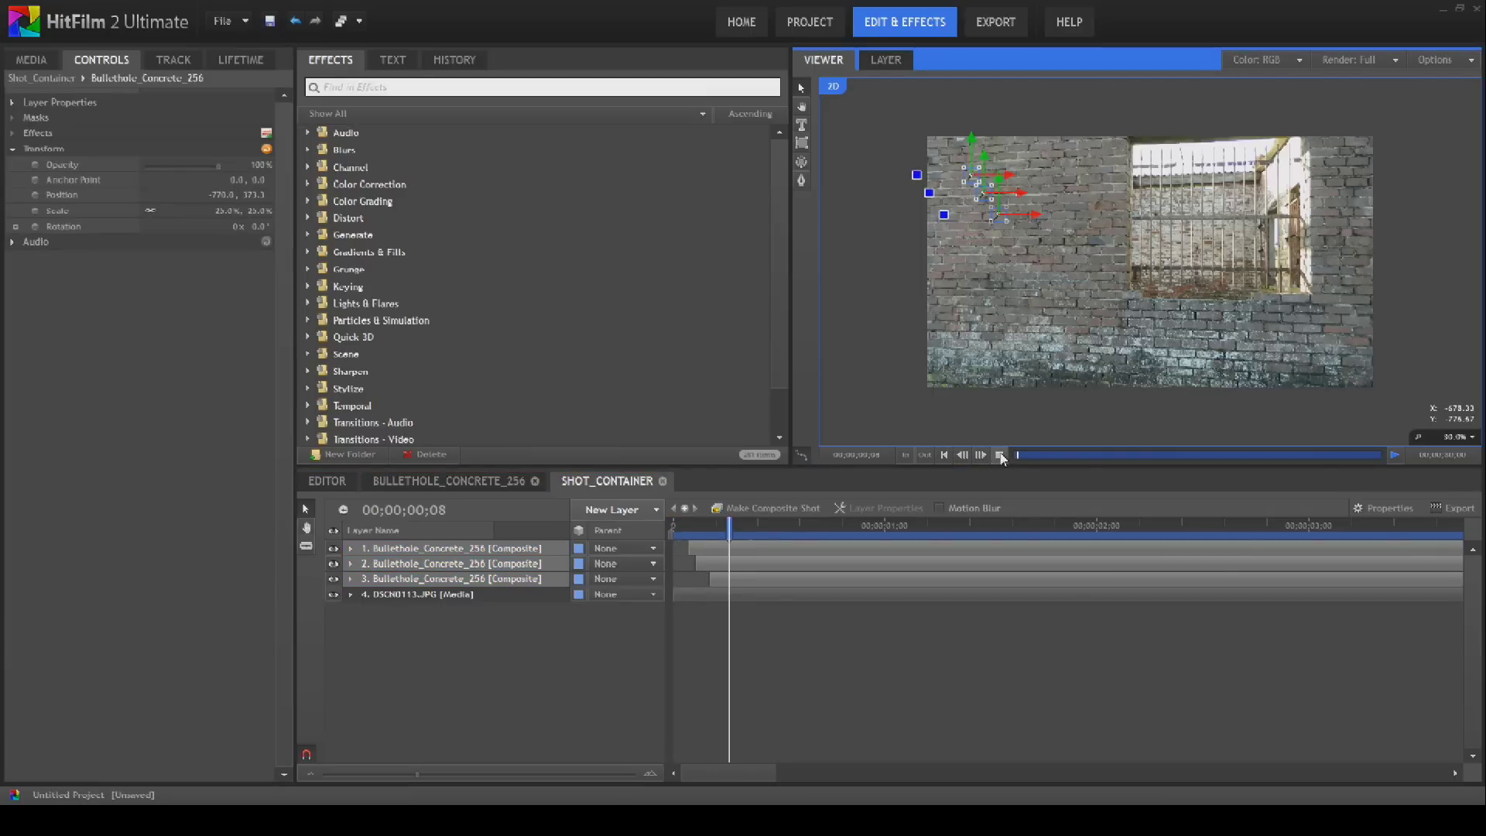
click(1000, 455)
click(517, 595)
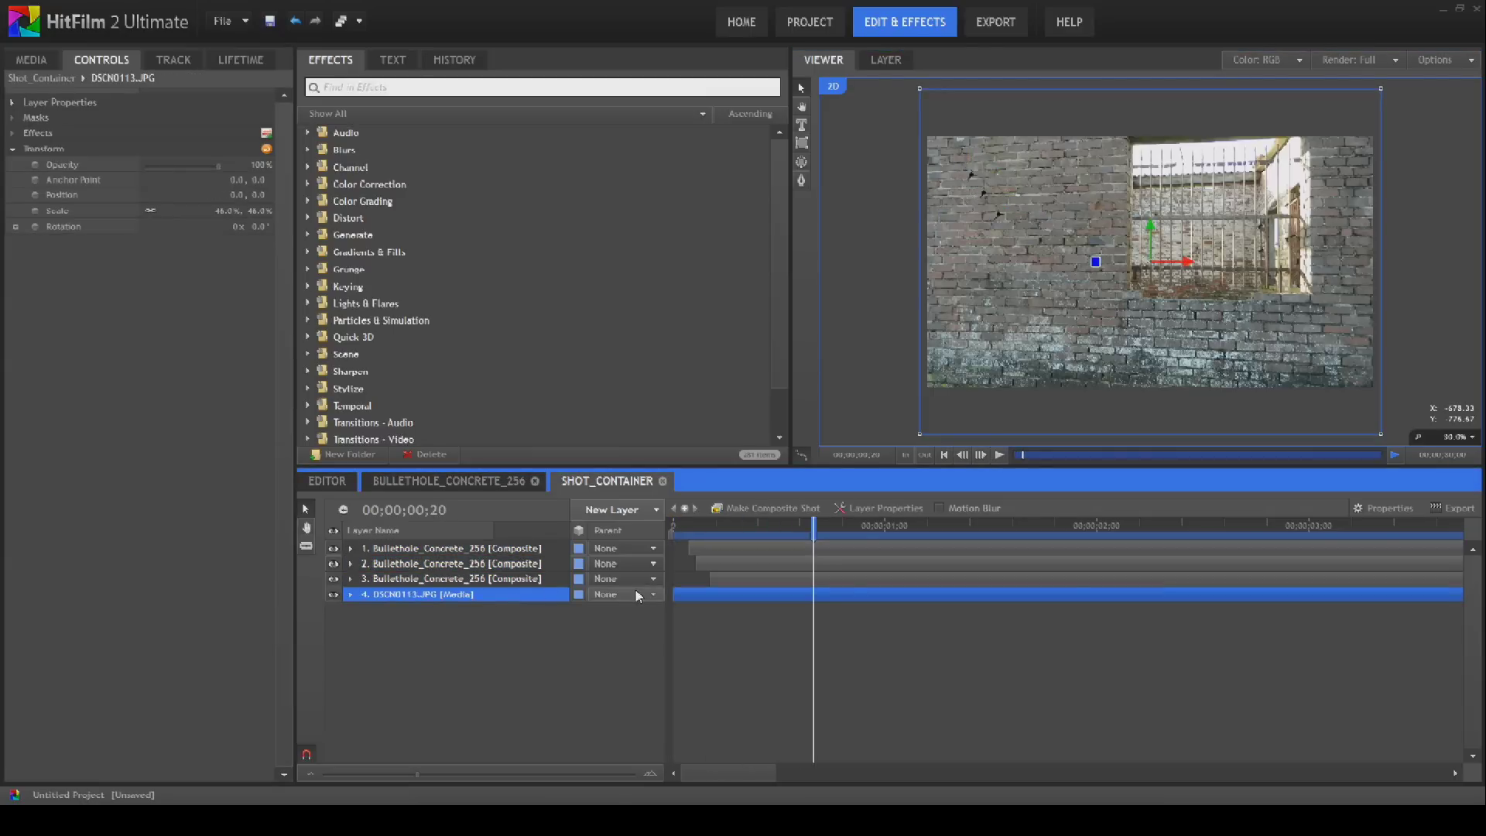
click(943, 457)
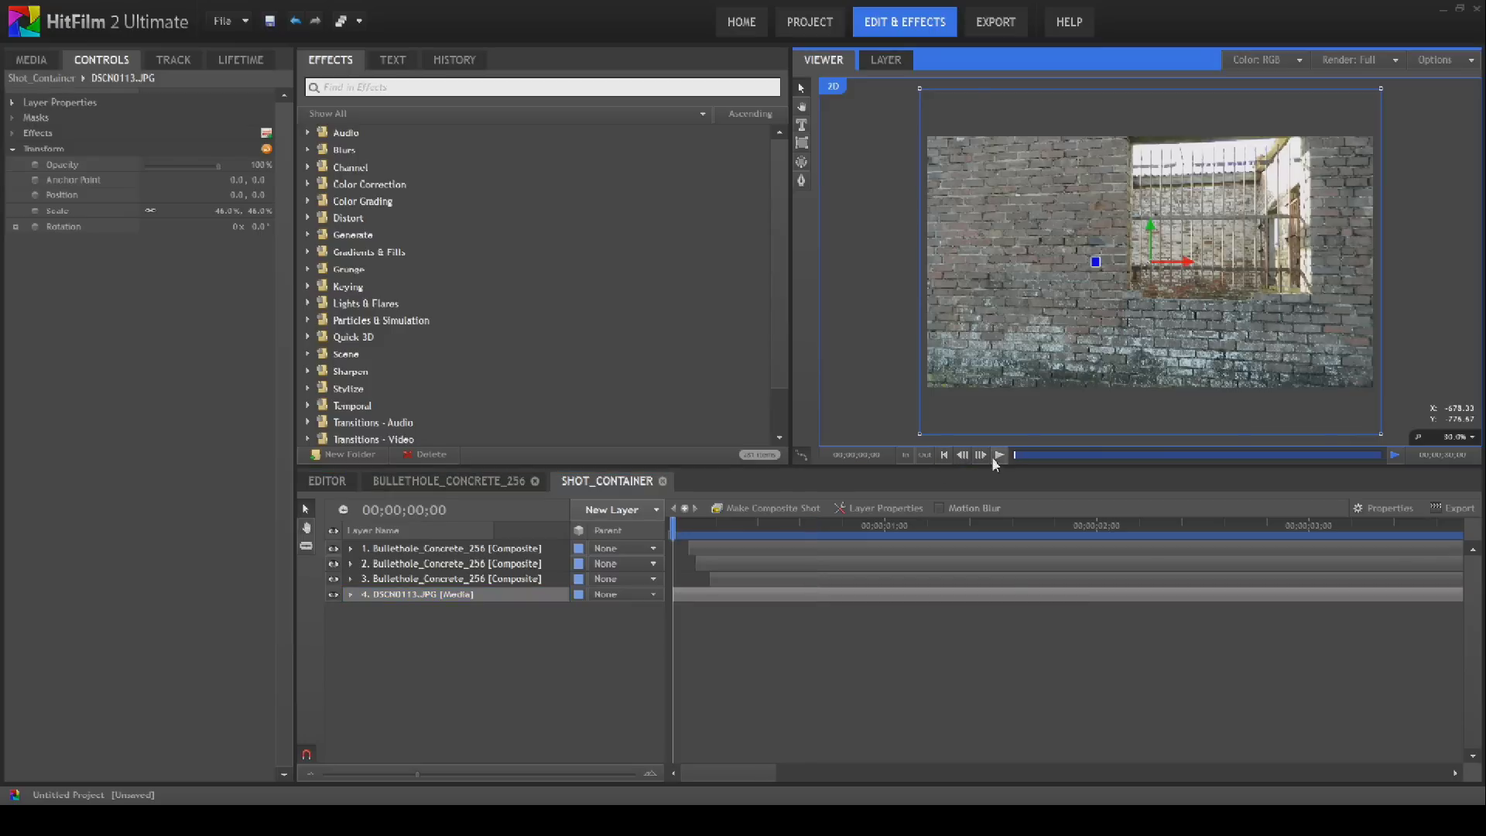
click(999, 455)
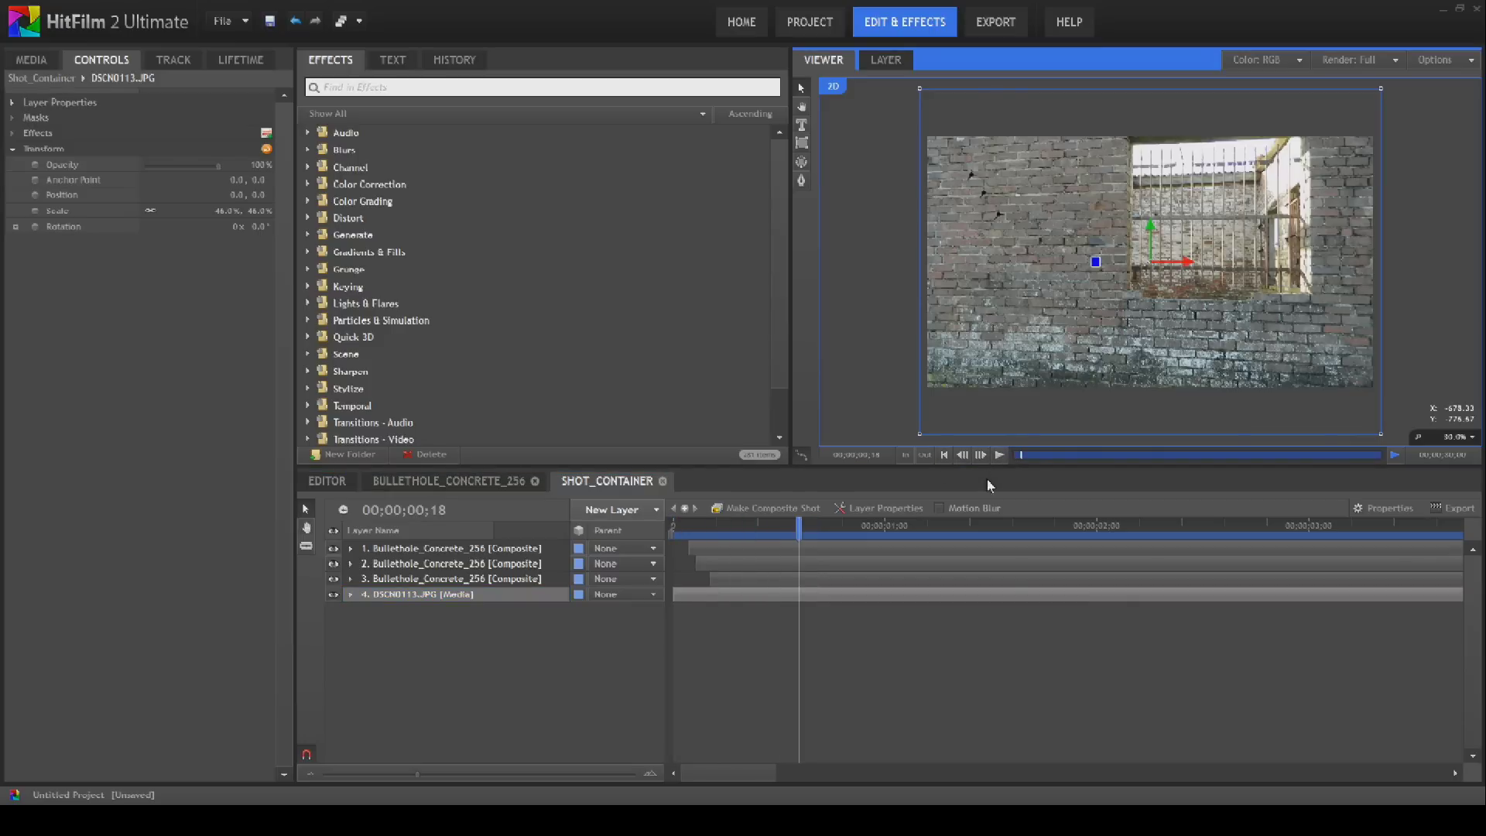
- Duplicate the Bullethole_Concrete_256 composite shot in the project media
click(32, 60)
click(138, 447)
right_click(131, 474)
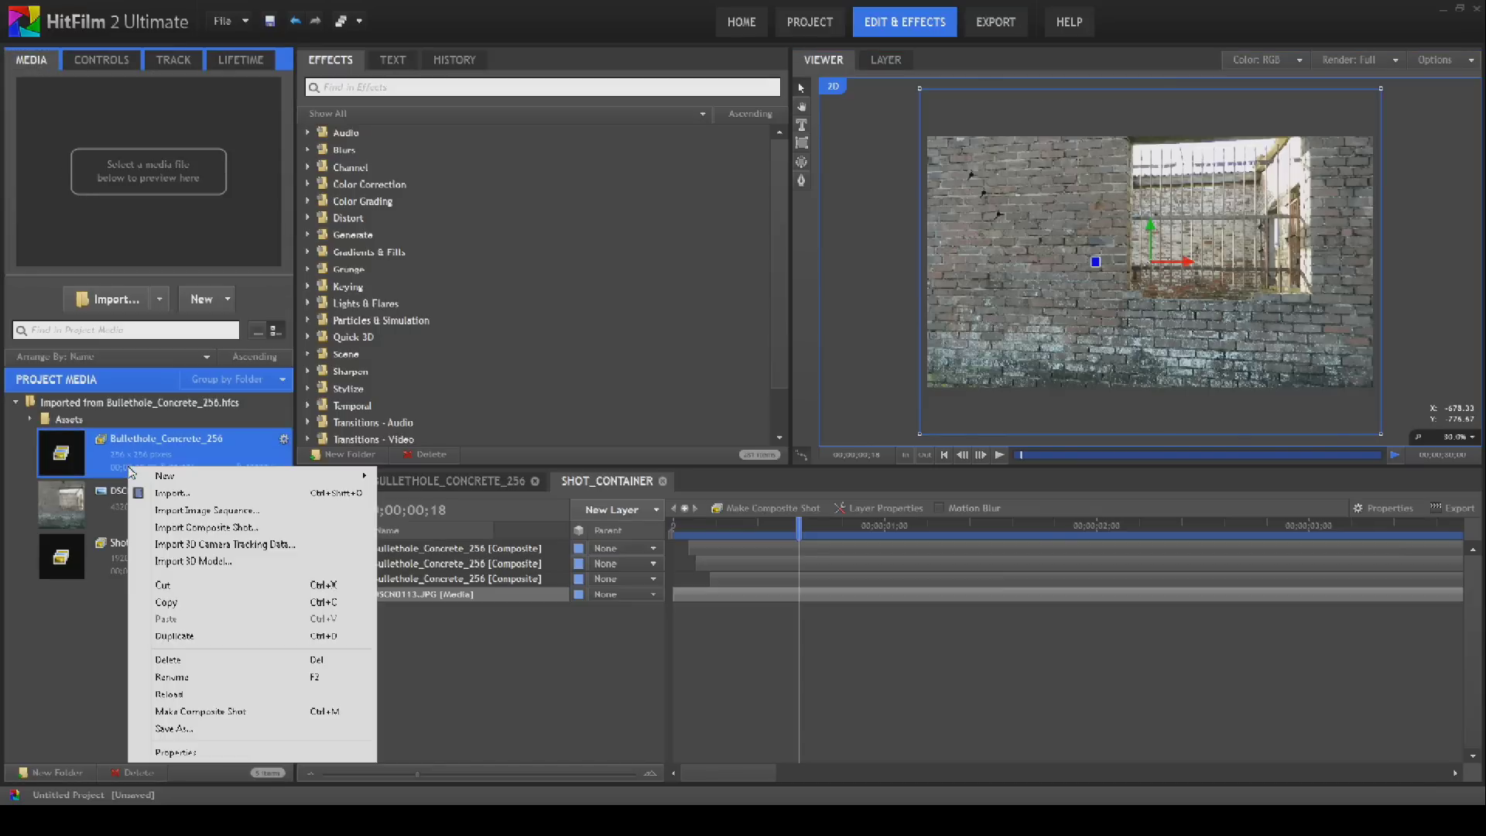
click(210, 635)
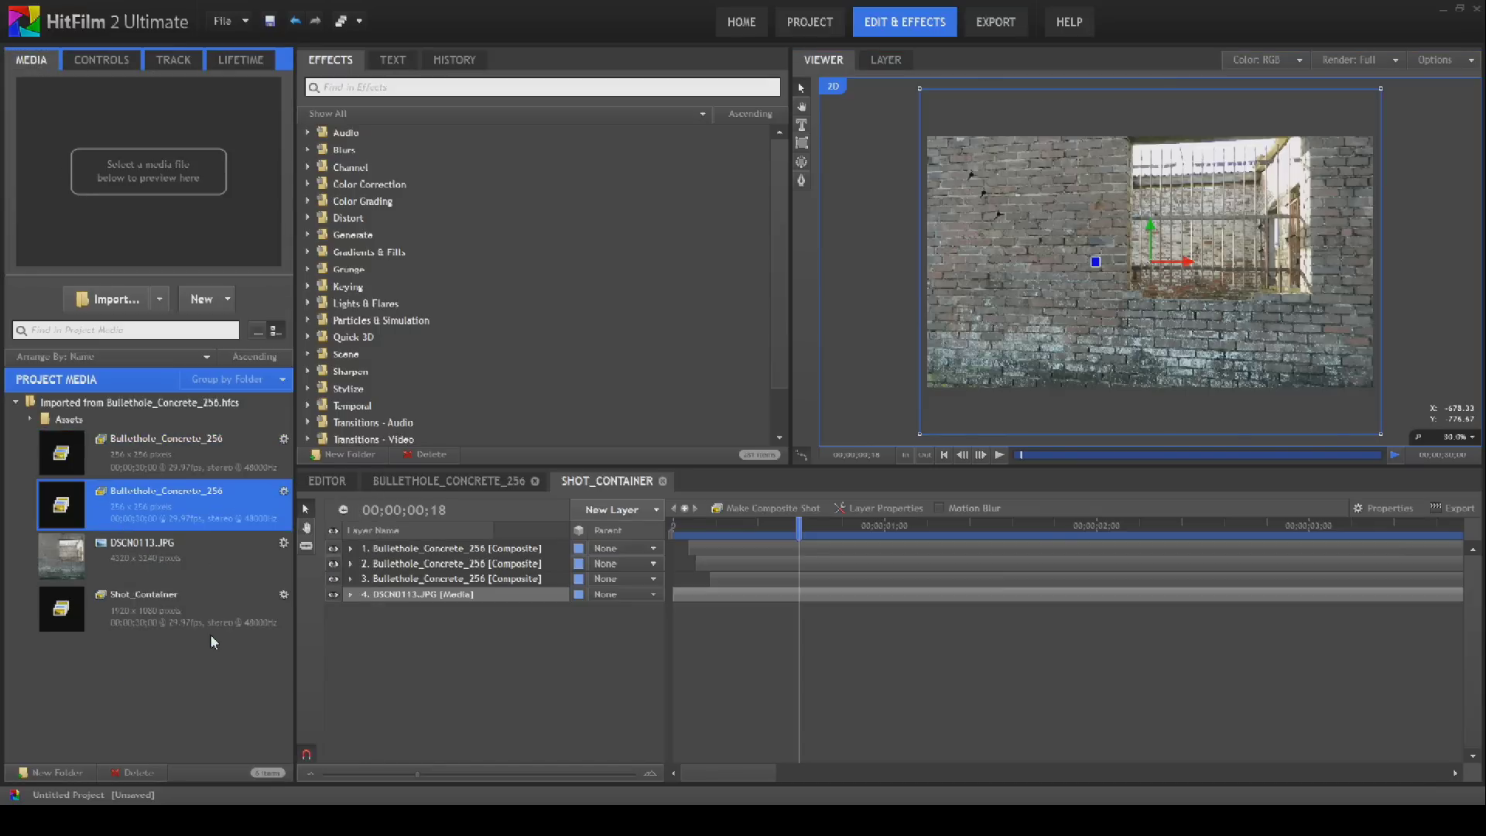
- Open the duplicated Bullethole_Concrete_256 composite, expand the cracks layer's effects with Crack_01 selected, and show the Test_Background layer
double_click(183, 505)
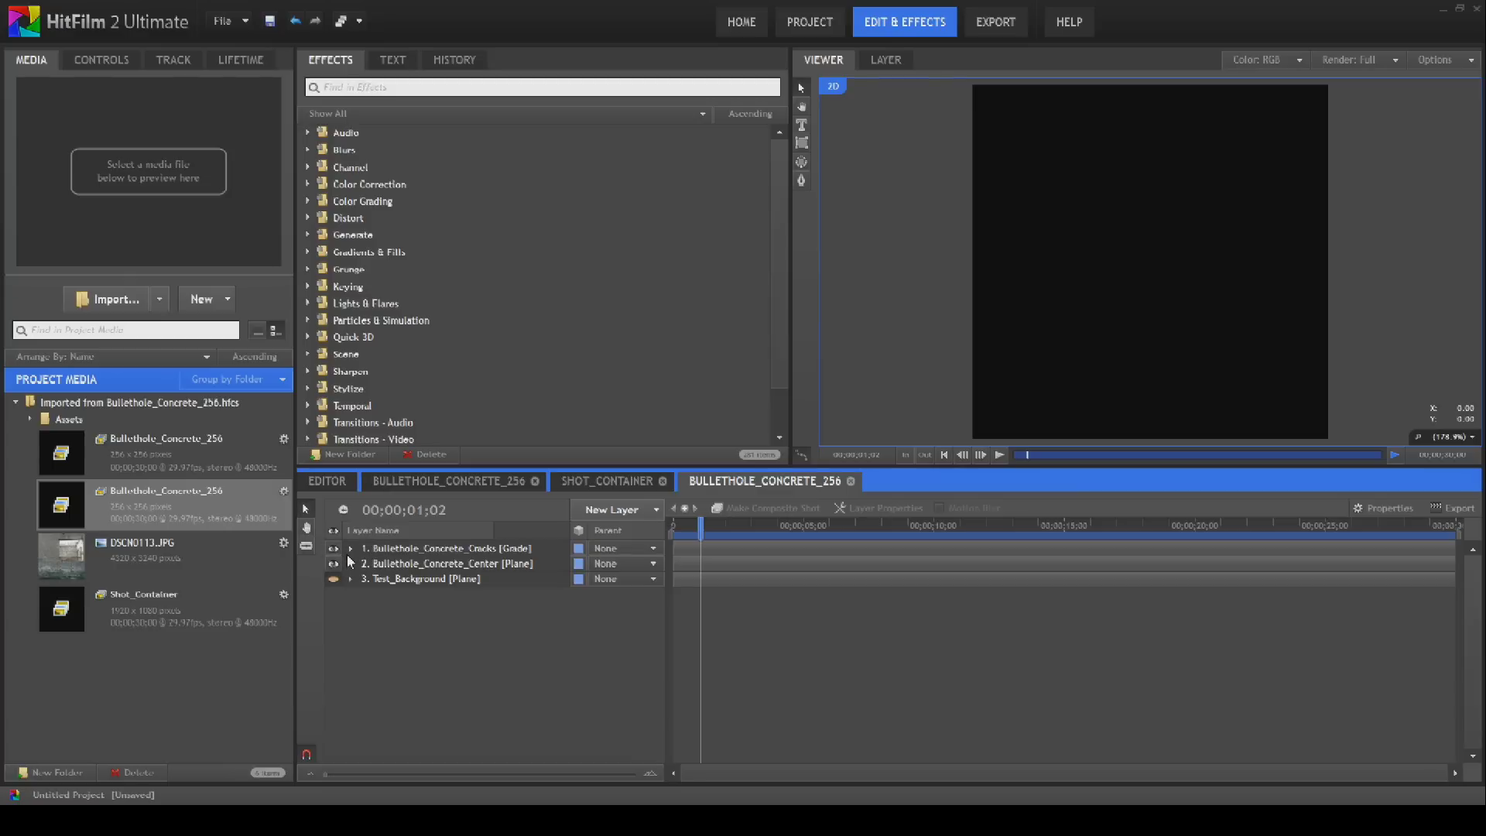
click(351, 549)
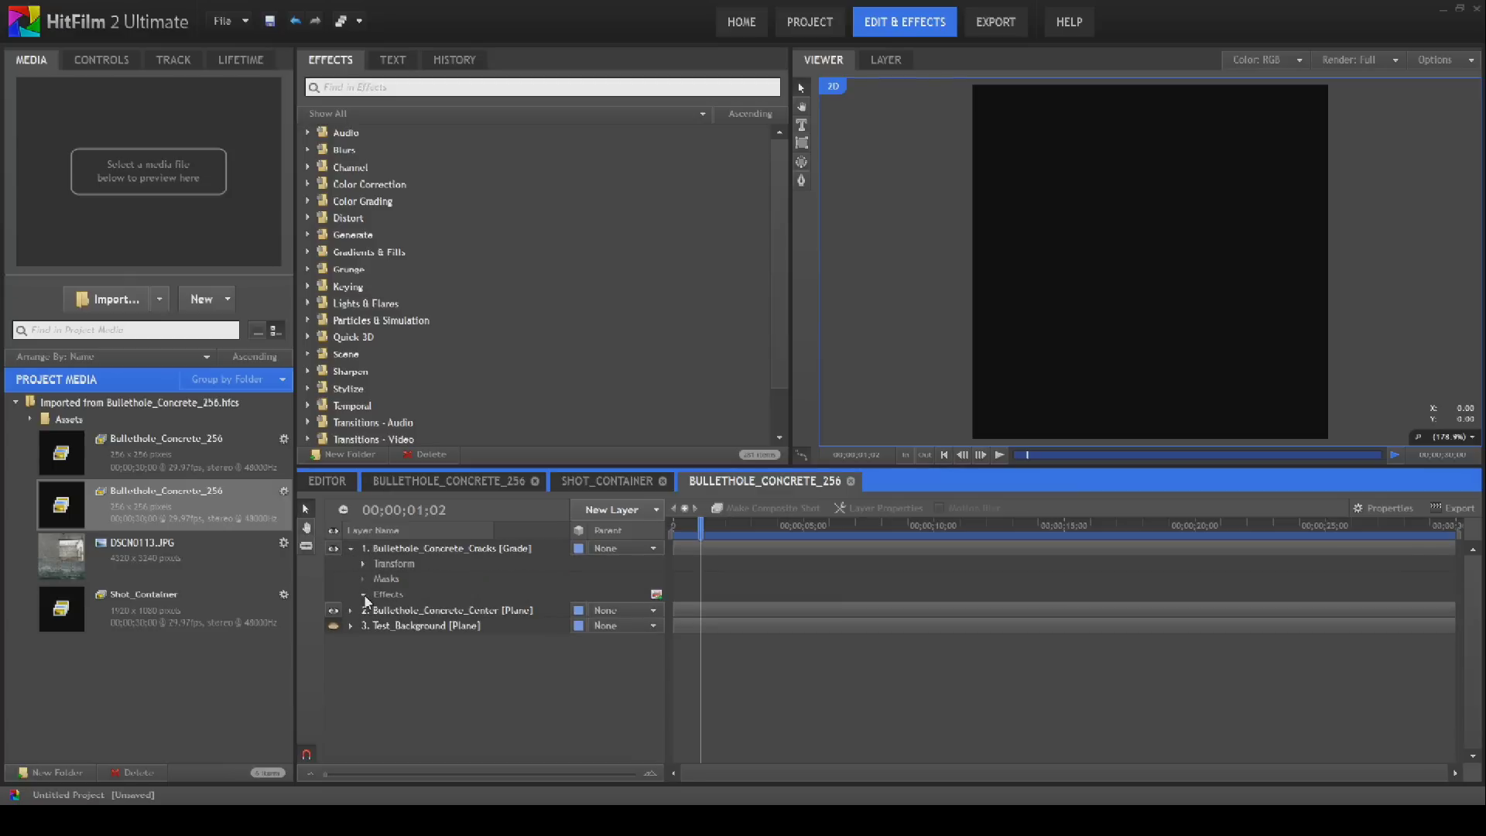
click(363, 594)
click(421, 611)
click(345, 673)
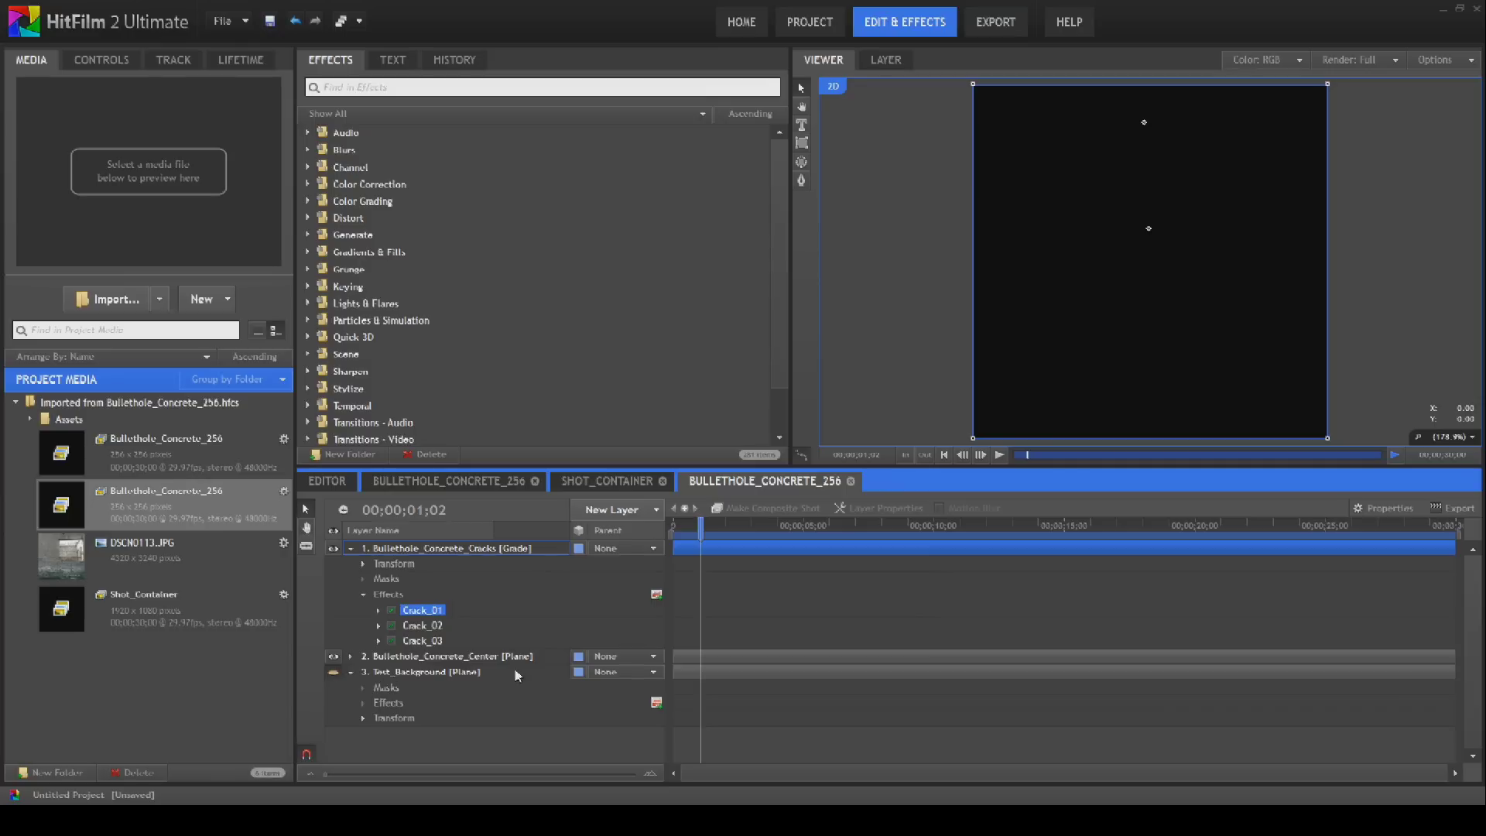
click(332, 672)
click(350, 671)
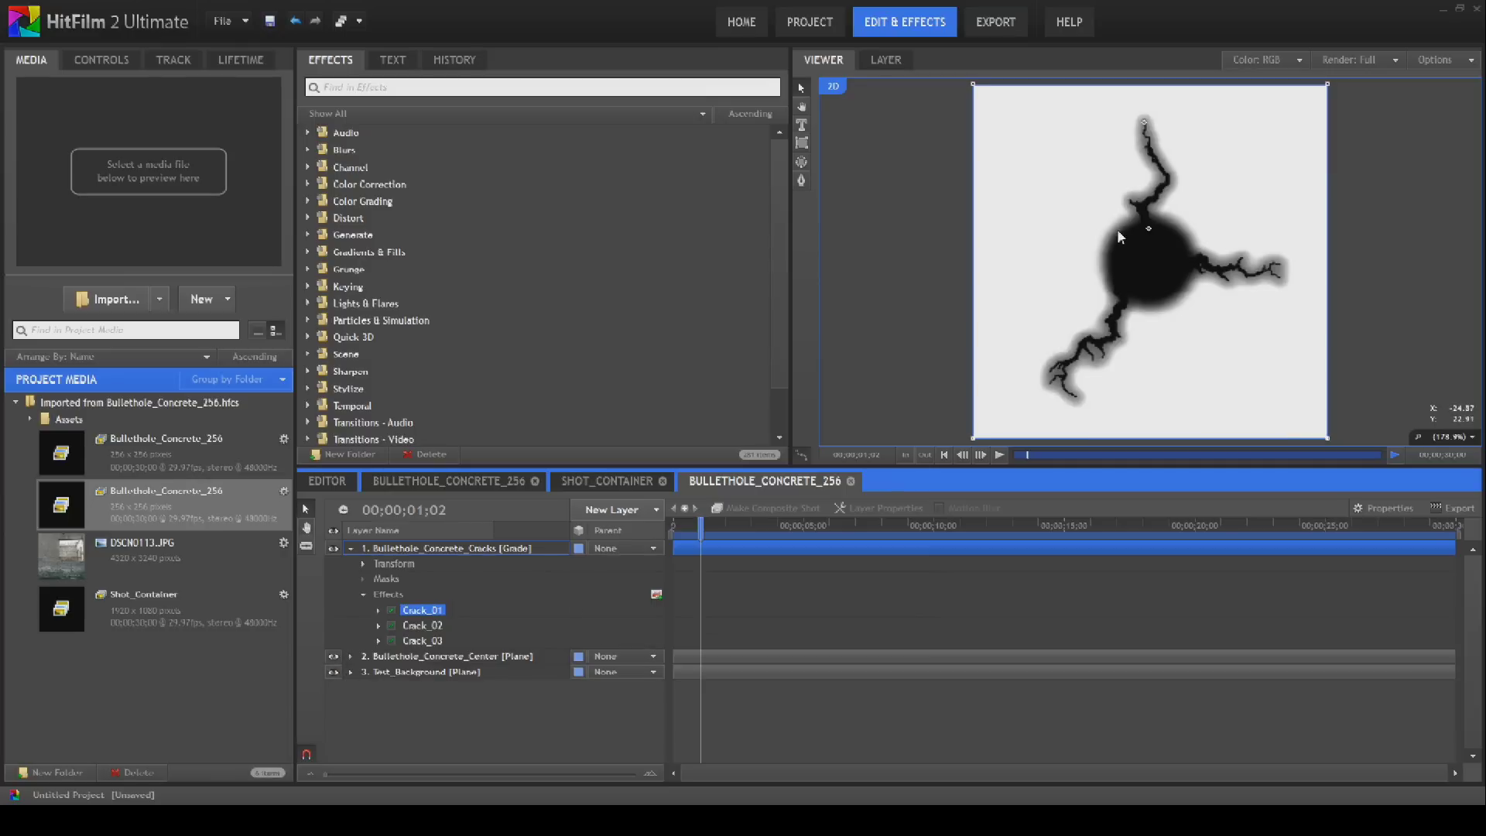
- Move the start and end points of Crack_01 further left and those of Crack_02 further up around the hole
drag(1148, 231, 1130, 232)
drag(1146, 124, 1089, 138)
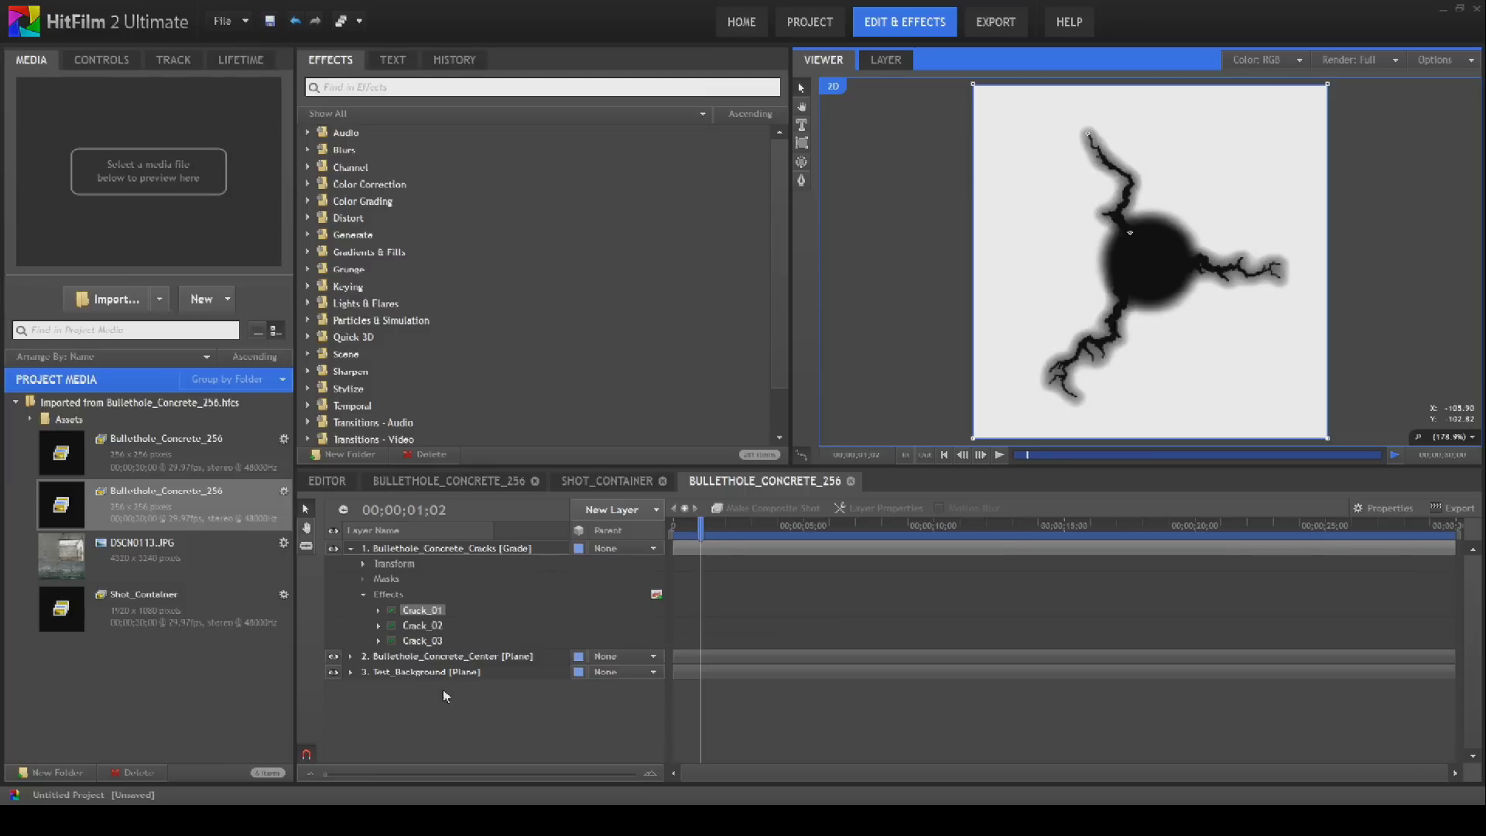
click(426, 625)
drag(1187, 269, 1174, 252)
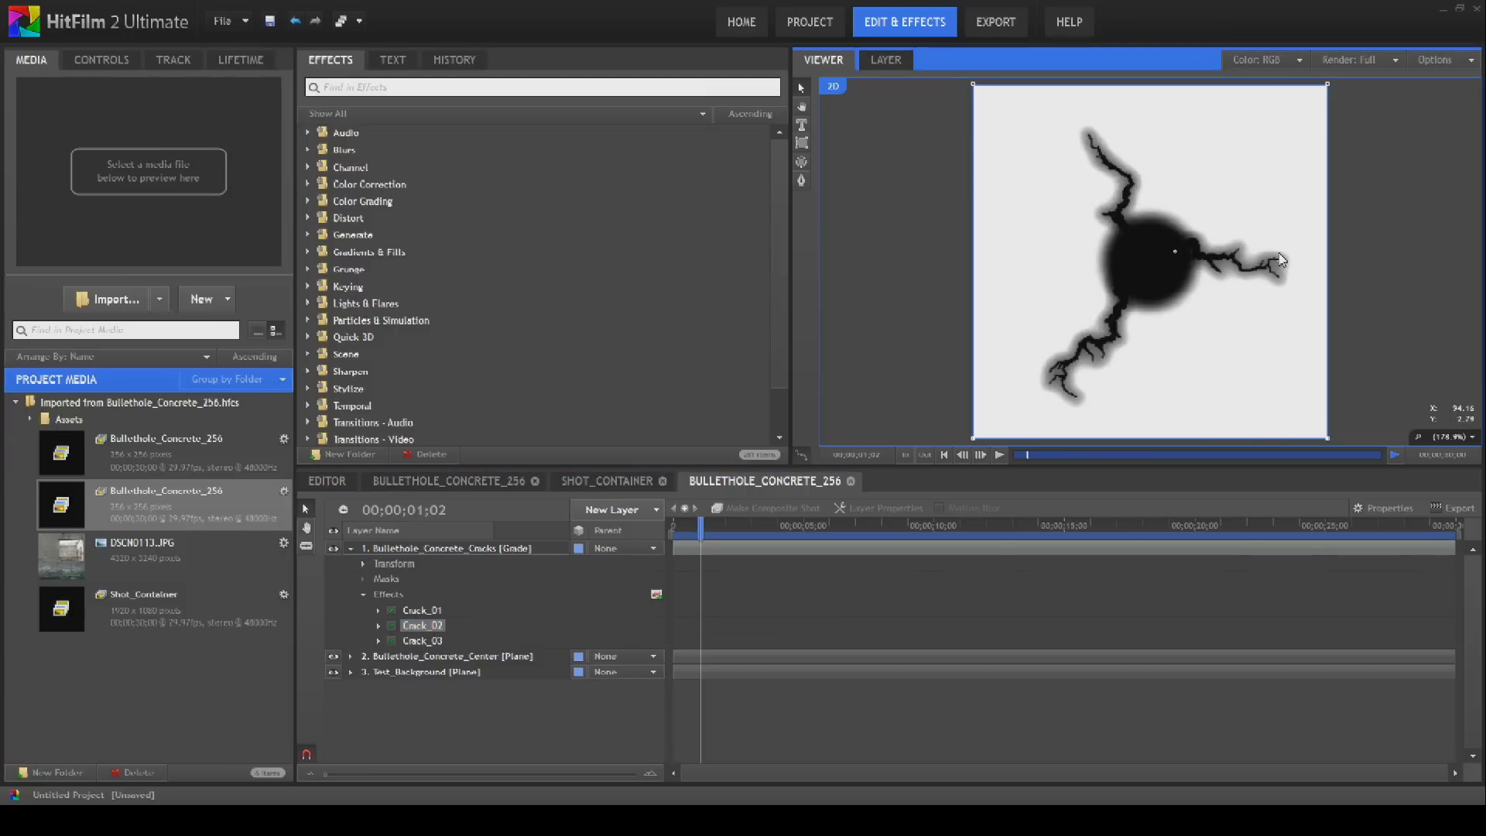
drag(1281, 259, 1275, 217)
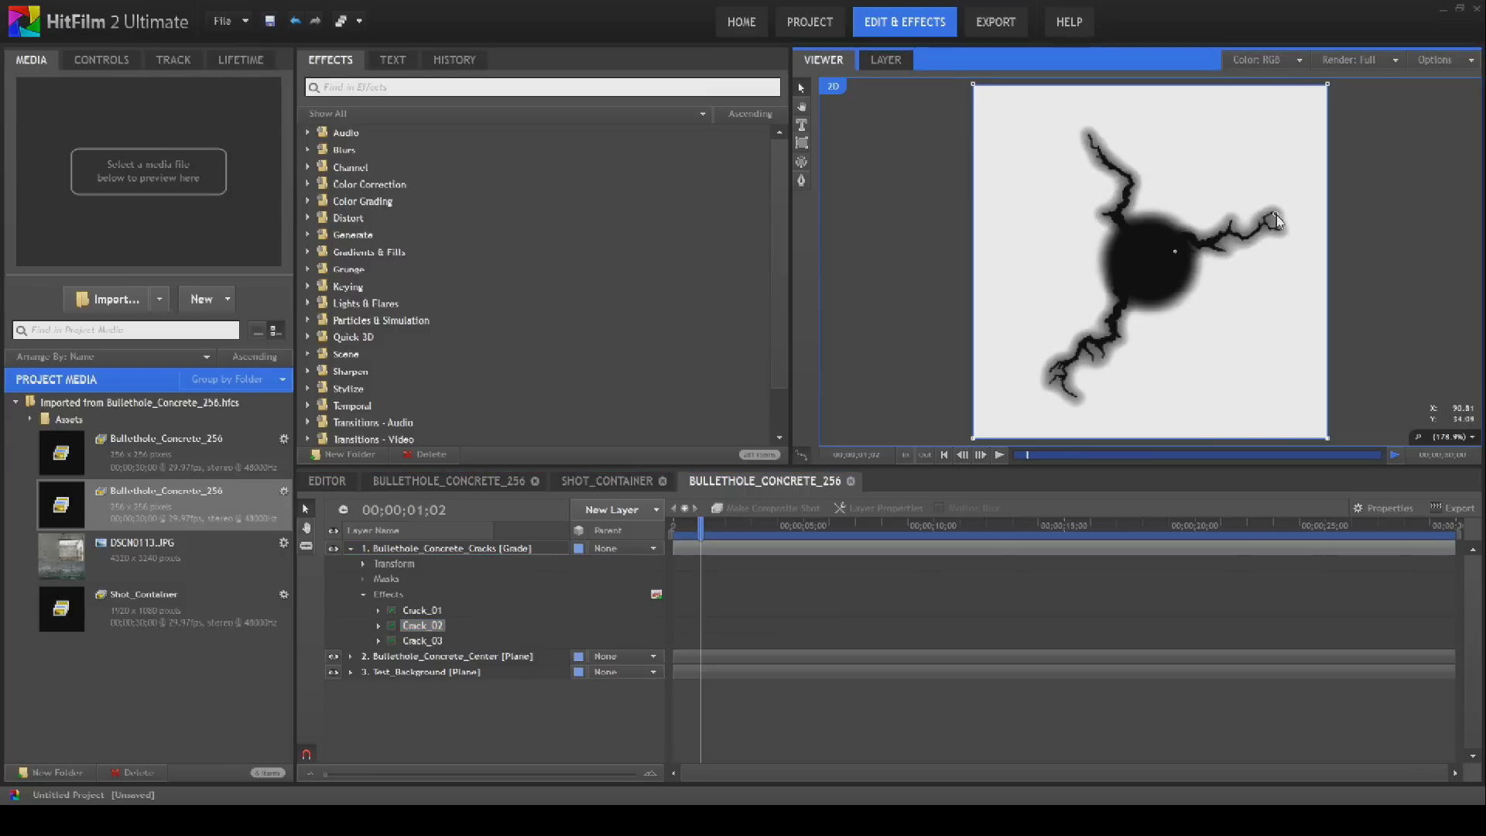
- Move the start and end points of Crack_03 to the right so the crack runs nearly straight down from the hole
click(1116, 323)
click(424, 641)
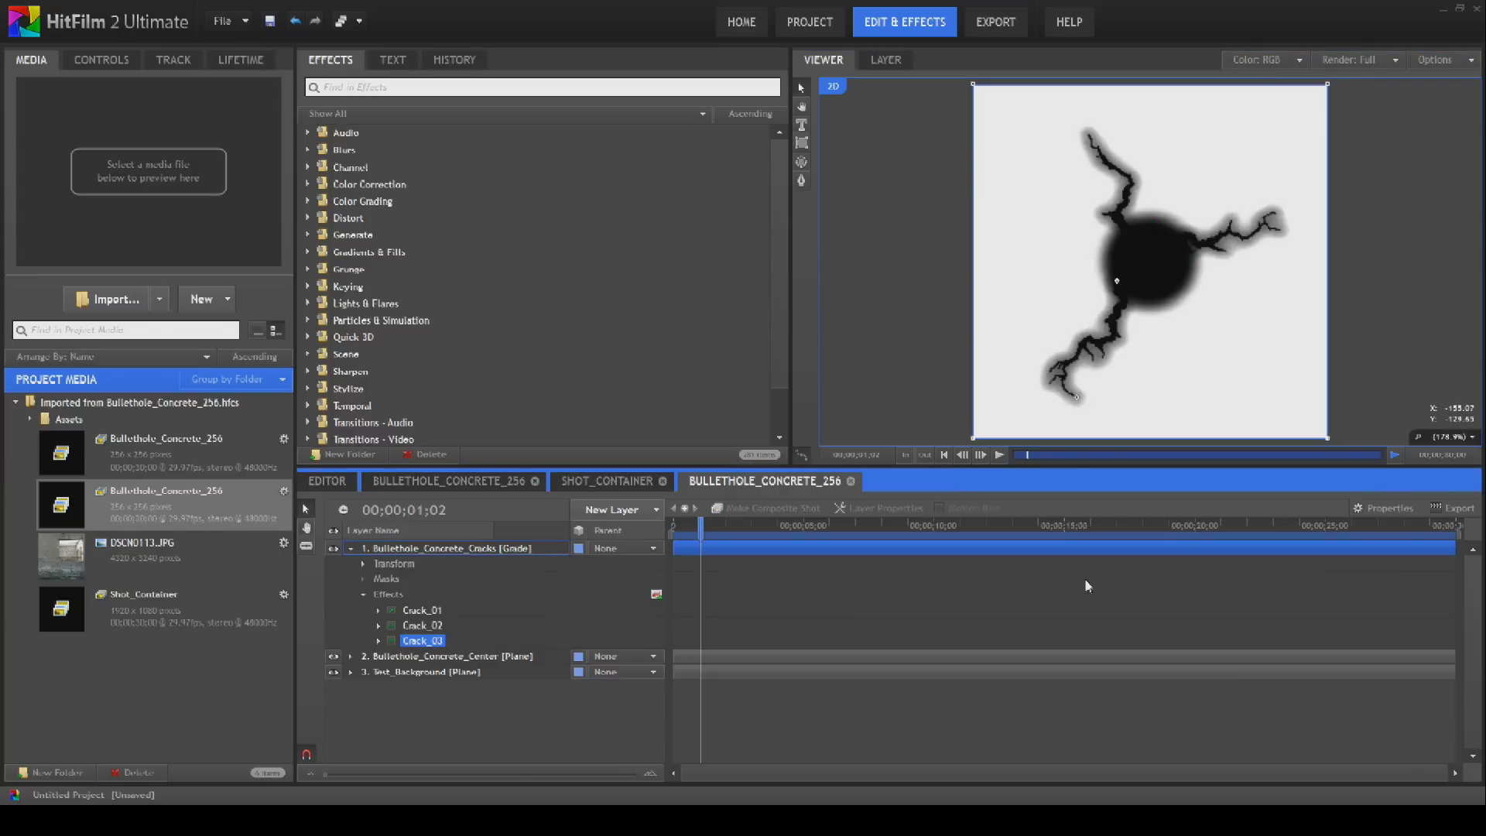
click(1129, 293)
drag(1128, 292, 1149, 291)
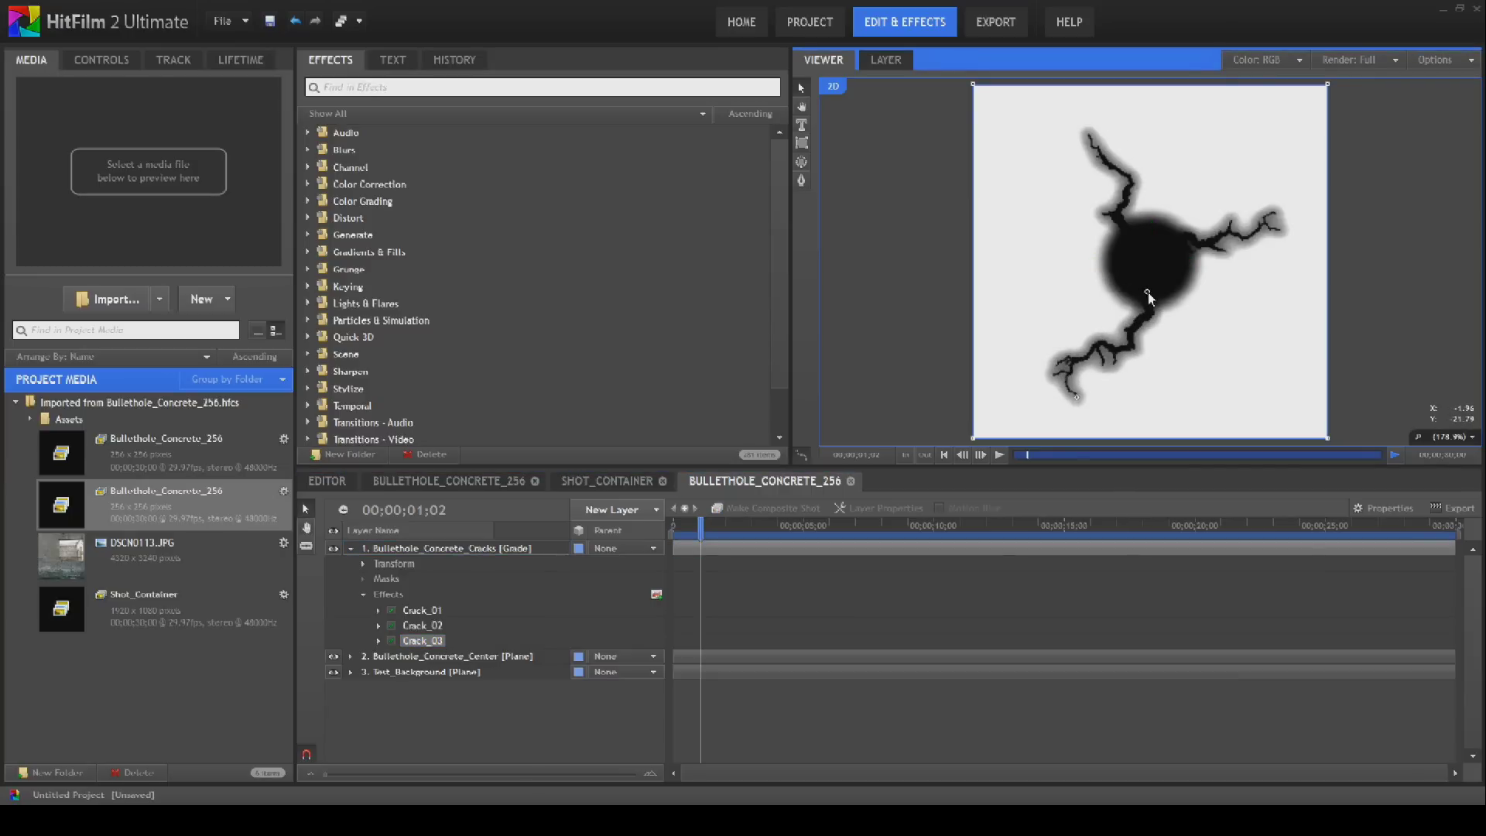
drag(1076, 397, 1139, 408)
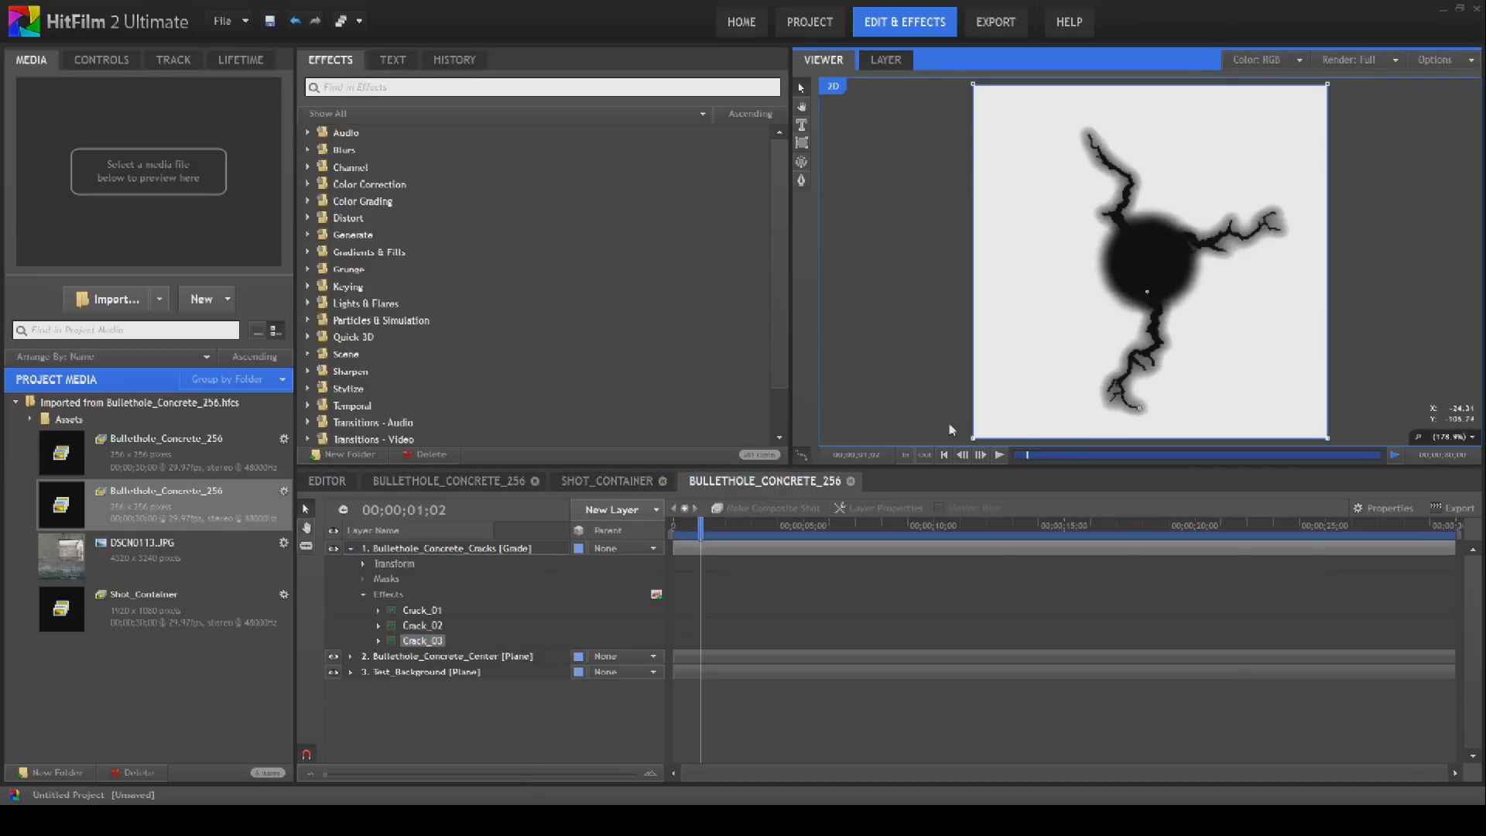
- Set the Seed of Crack_01 to 1 and the Seed of Crack_02 to 7
double_click(423, 611)
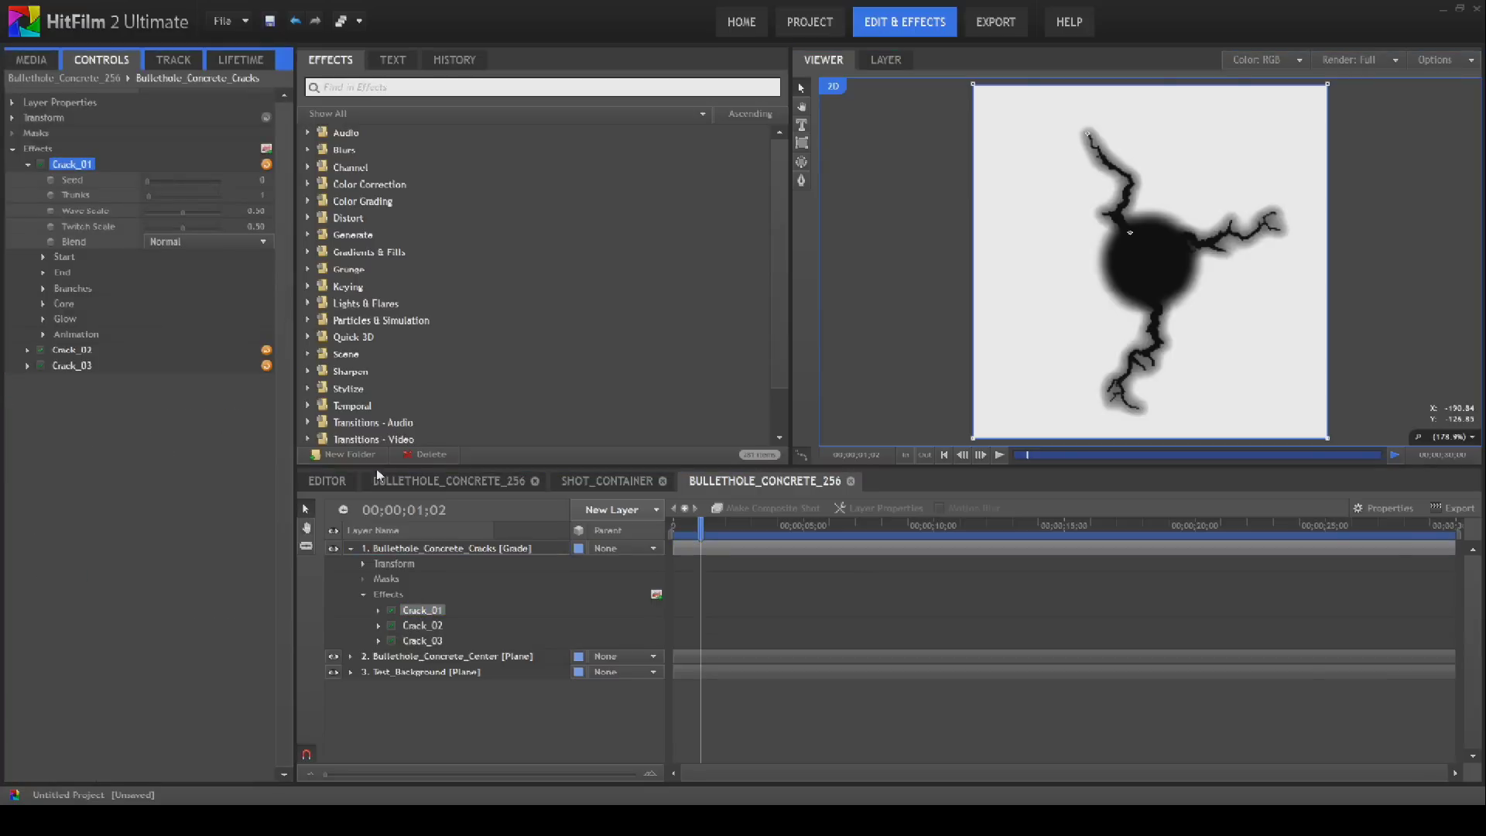
click(261, 180)
key(Return)
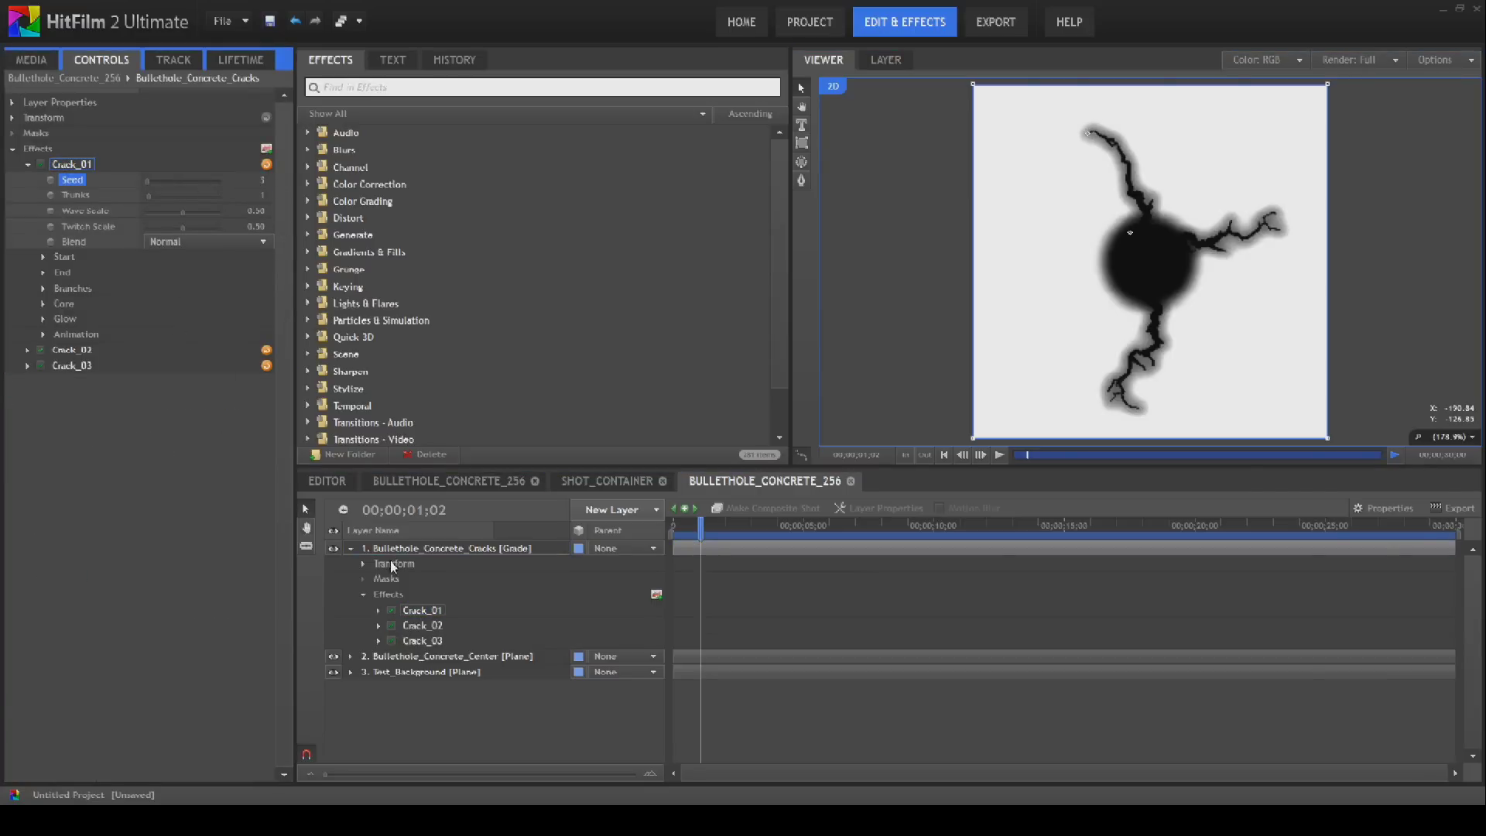
click(417, 627)
click(258, 367)
text(7)
key(Return)
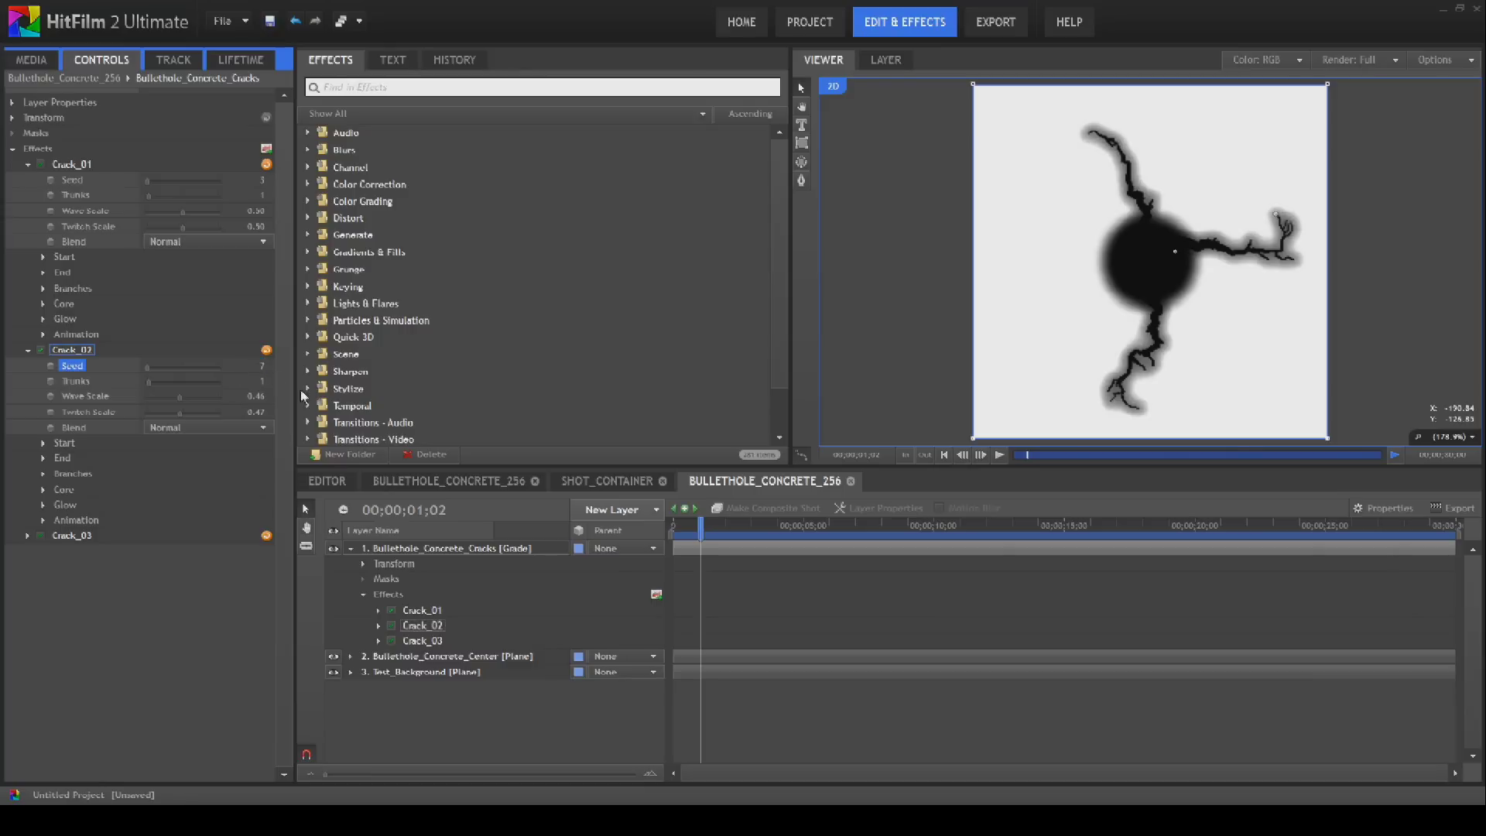
- Set the Seed of Crack_03 to 5
click(434, 641)
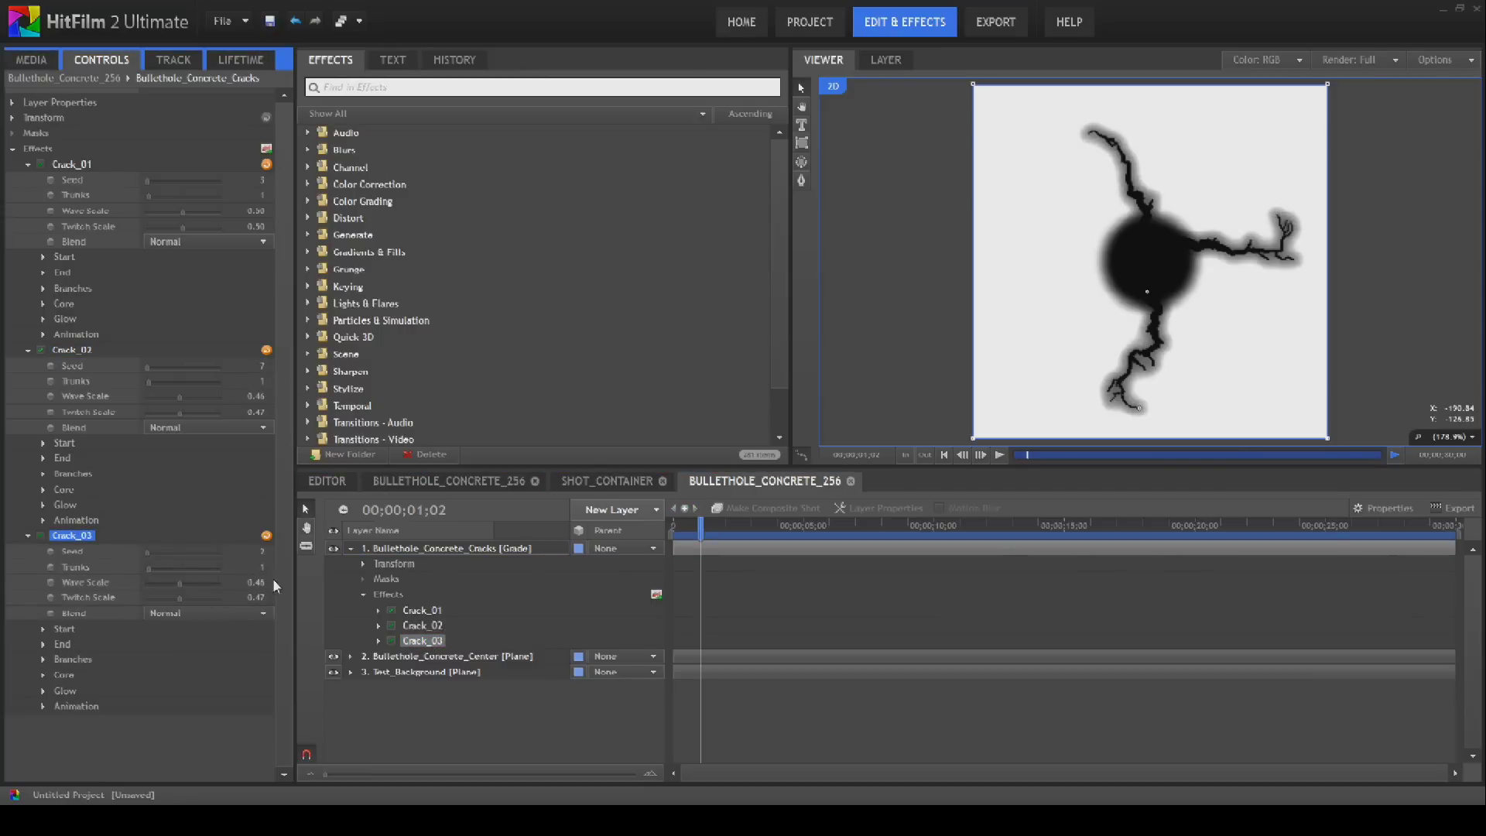
click(258, 552)
text(5)
key(Return)
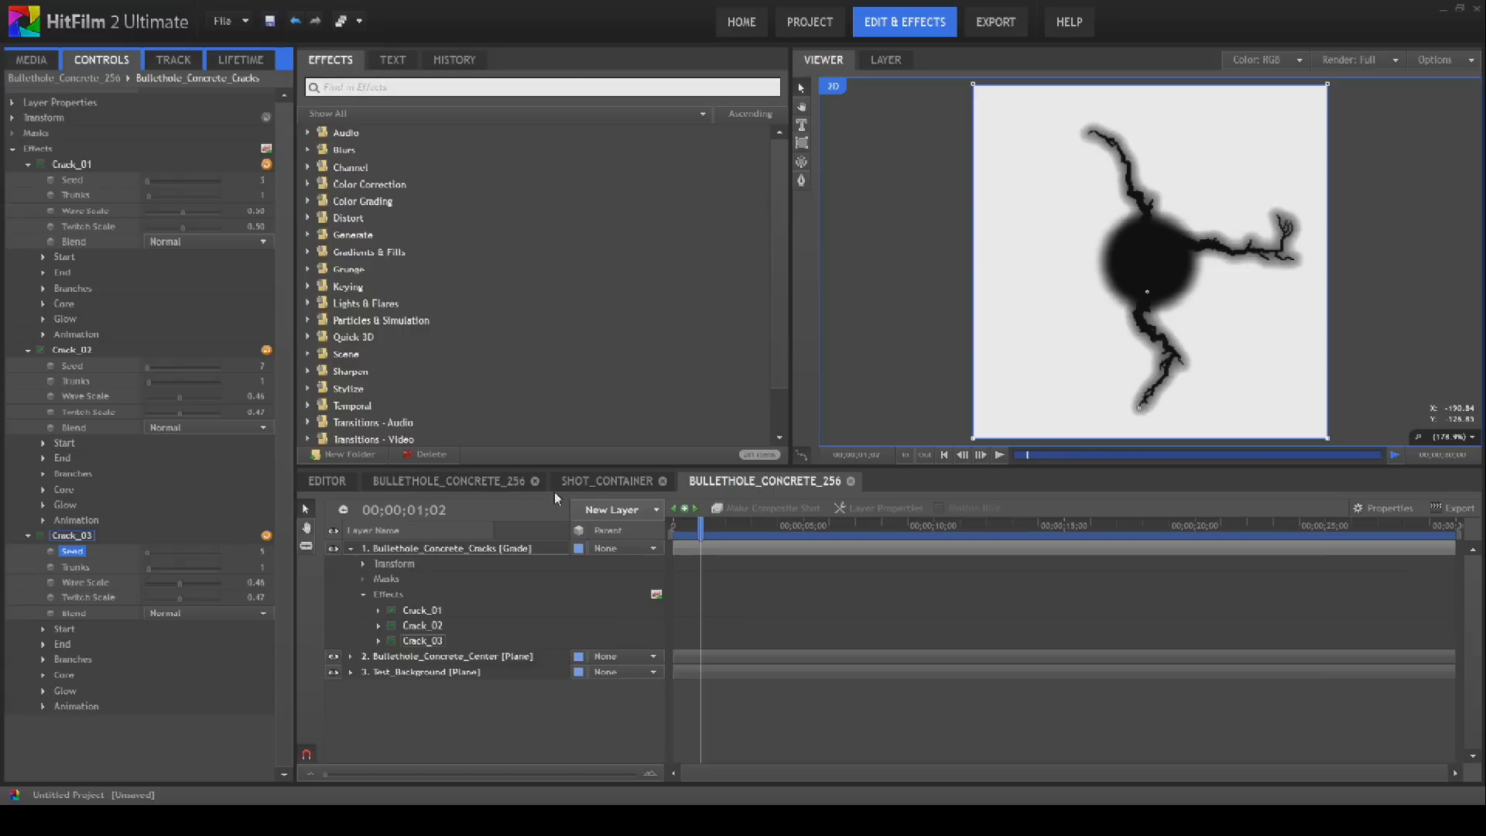
- Add the modified bullet hole composite to Shot_Container directly above the wall photo, and hide its Test_Background layer
click(851, 481)
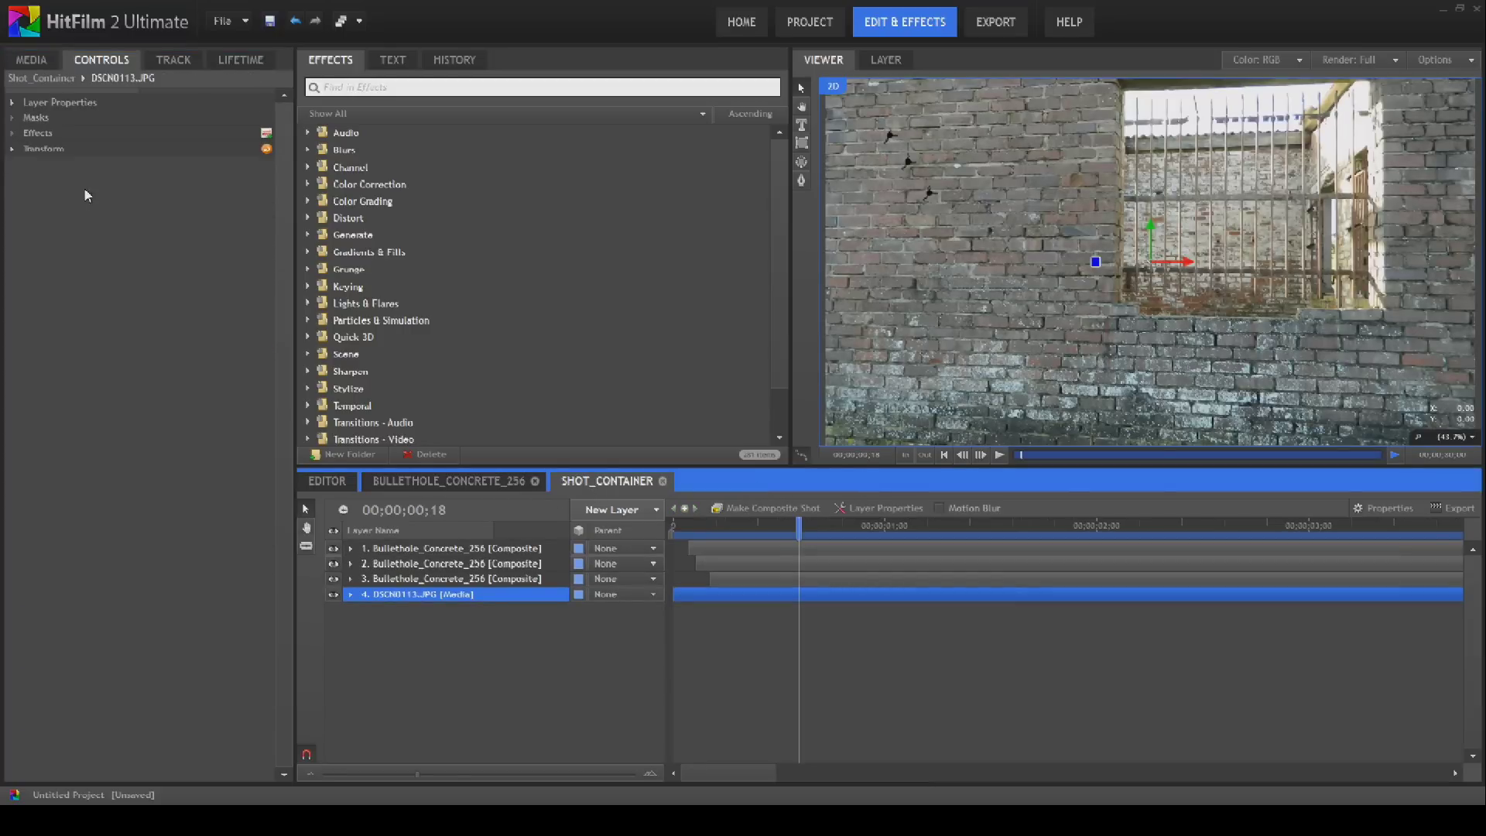
click(31, 59)
click(100, 507)
drag(101, 511, 391, 595)
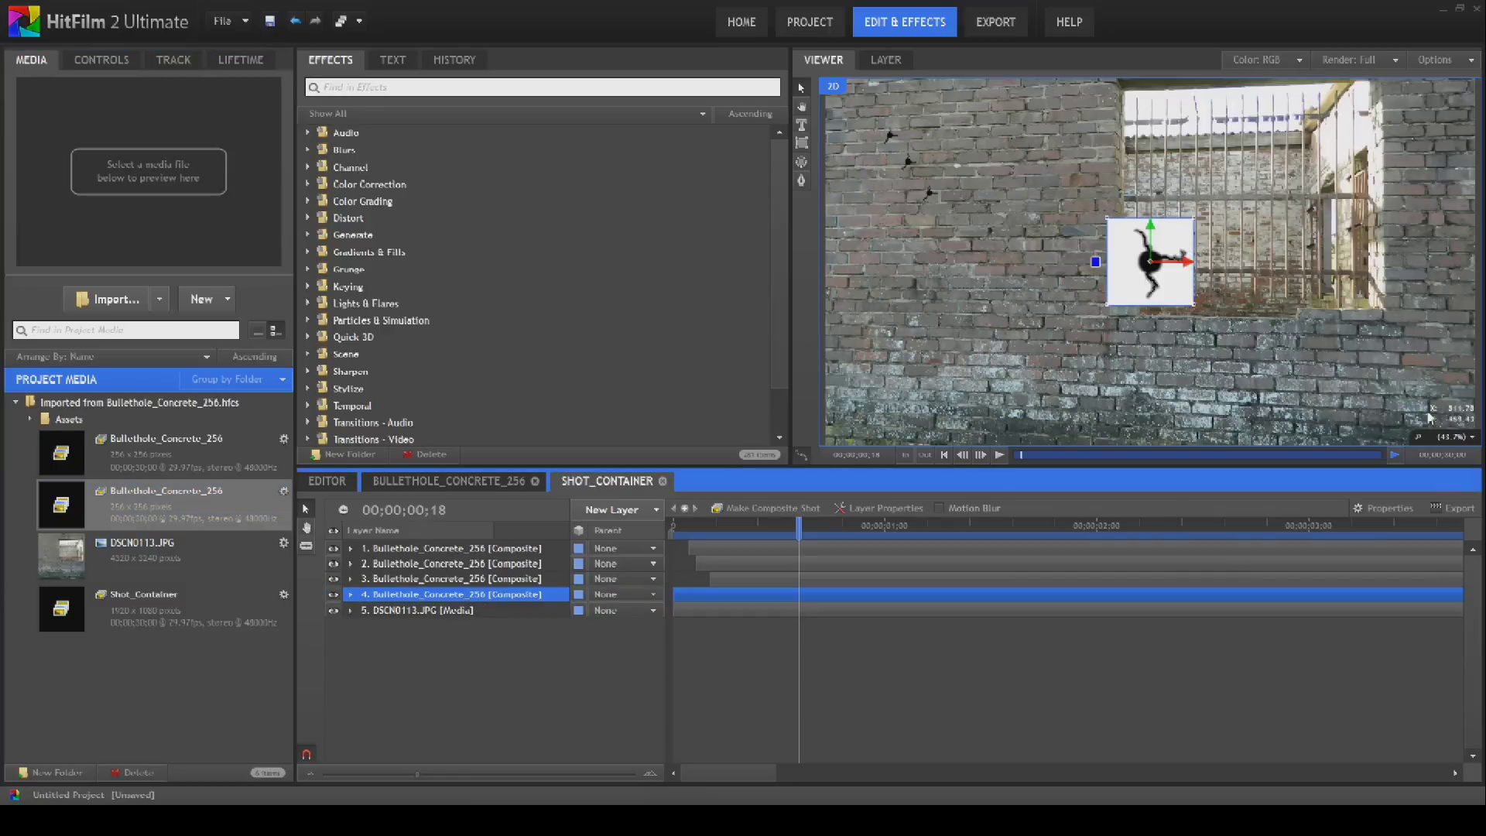
double_click(455, 597)
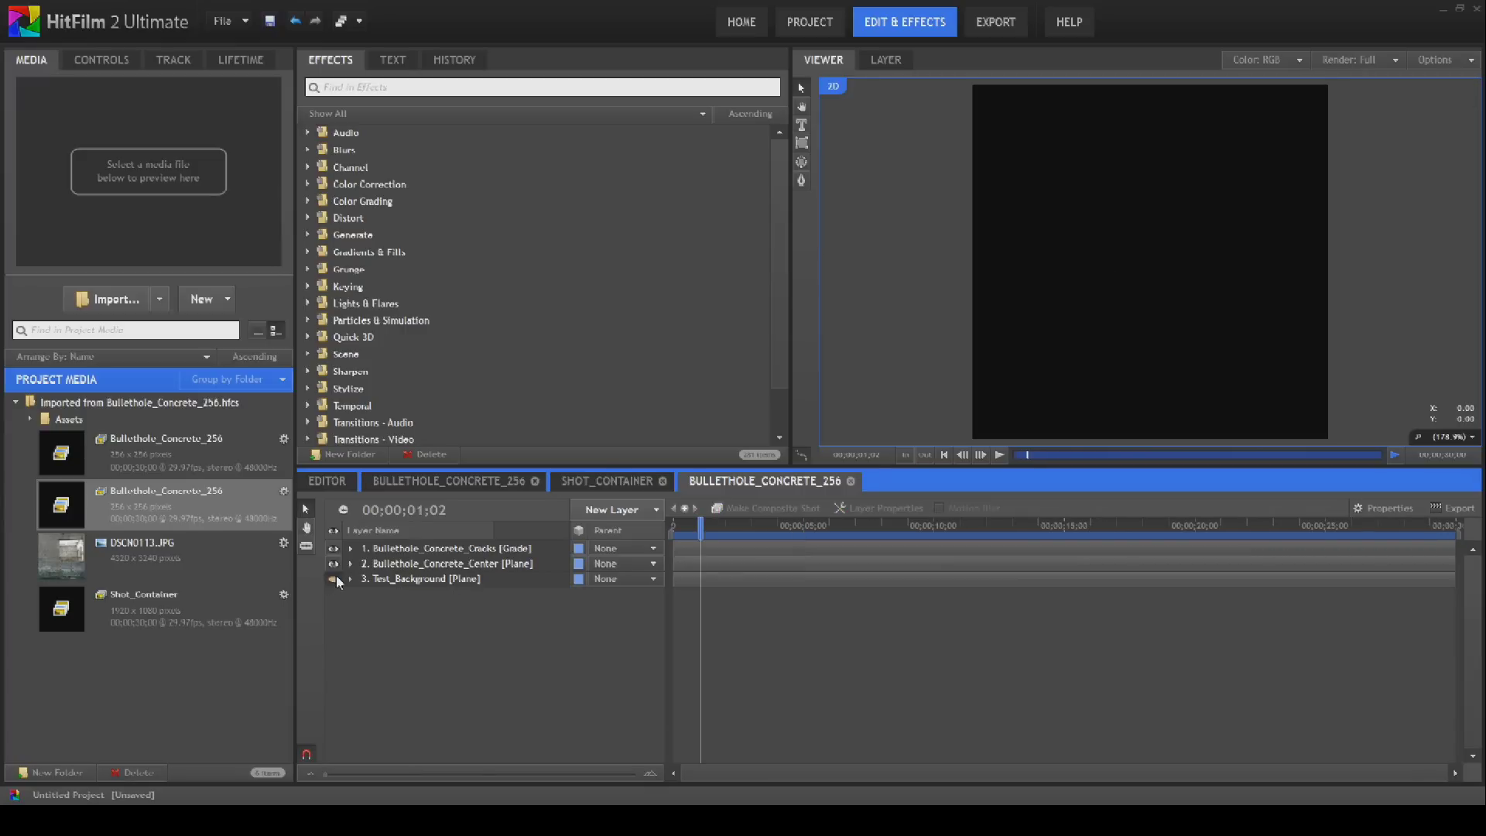
click(596, 488)
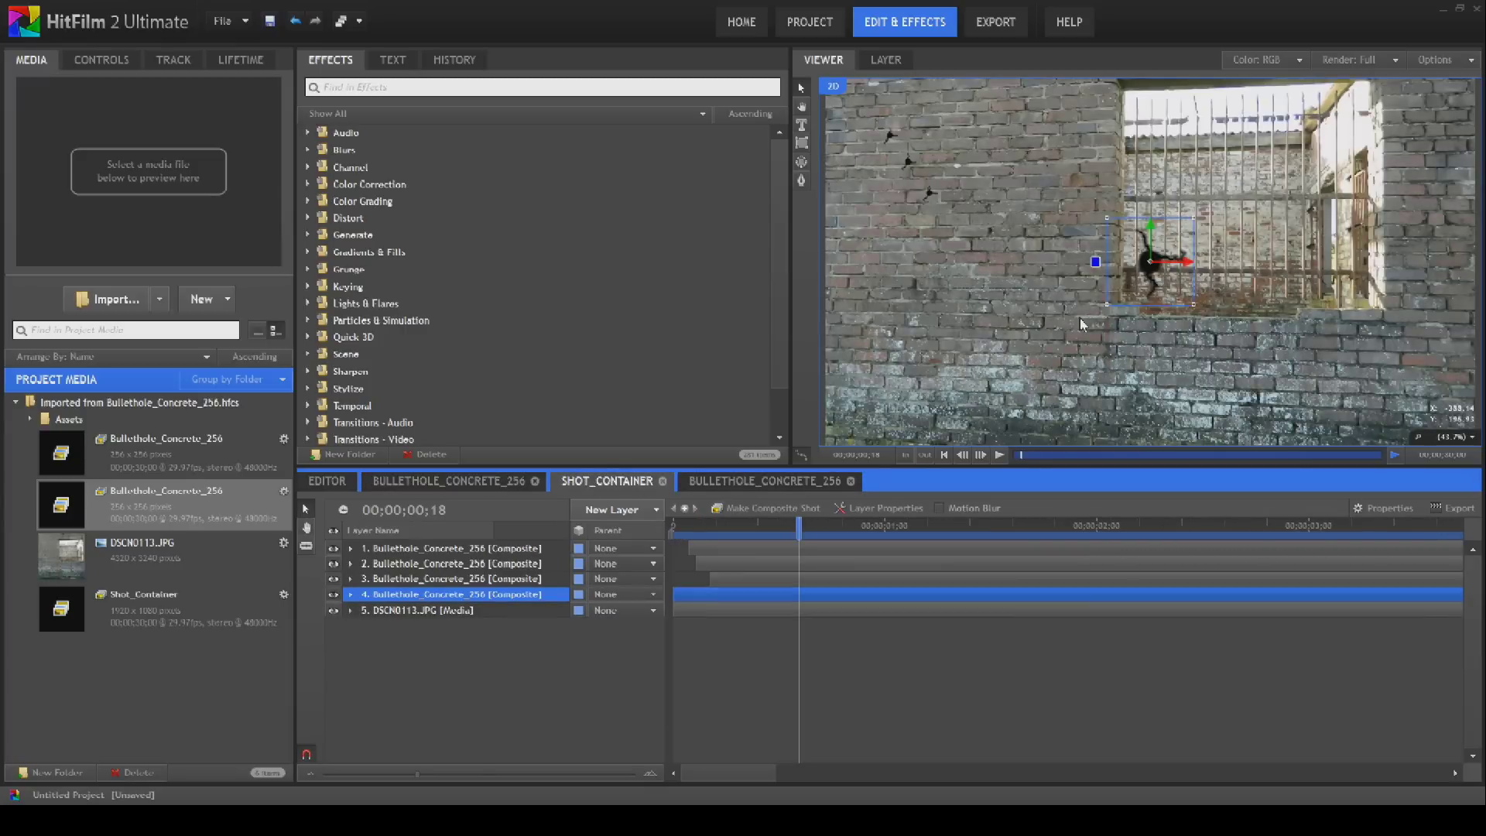
- Scale the new bullet hole layer to 25% and move it to about -595, 124 to extend the diagonal line of holes
click(351, 594)
click(398, 654)
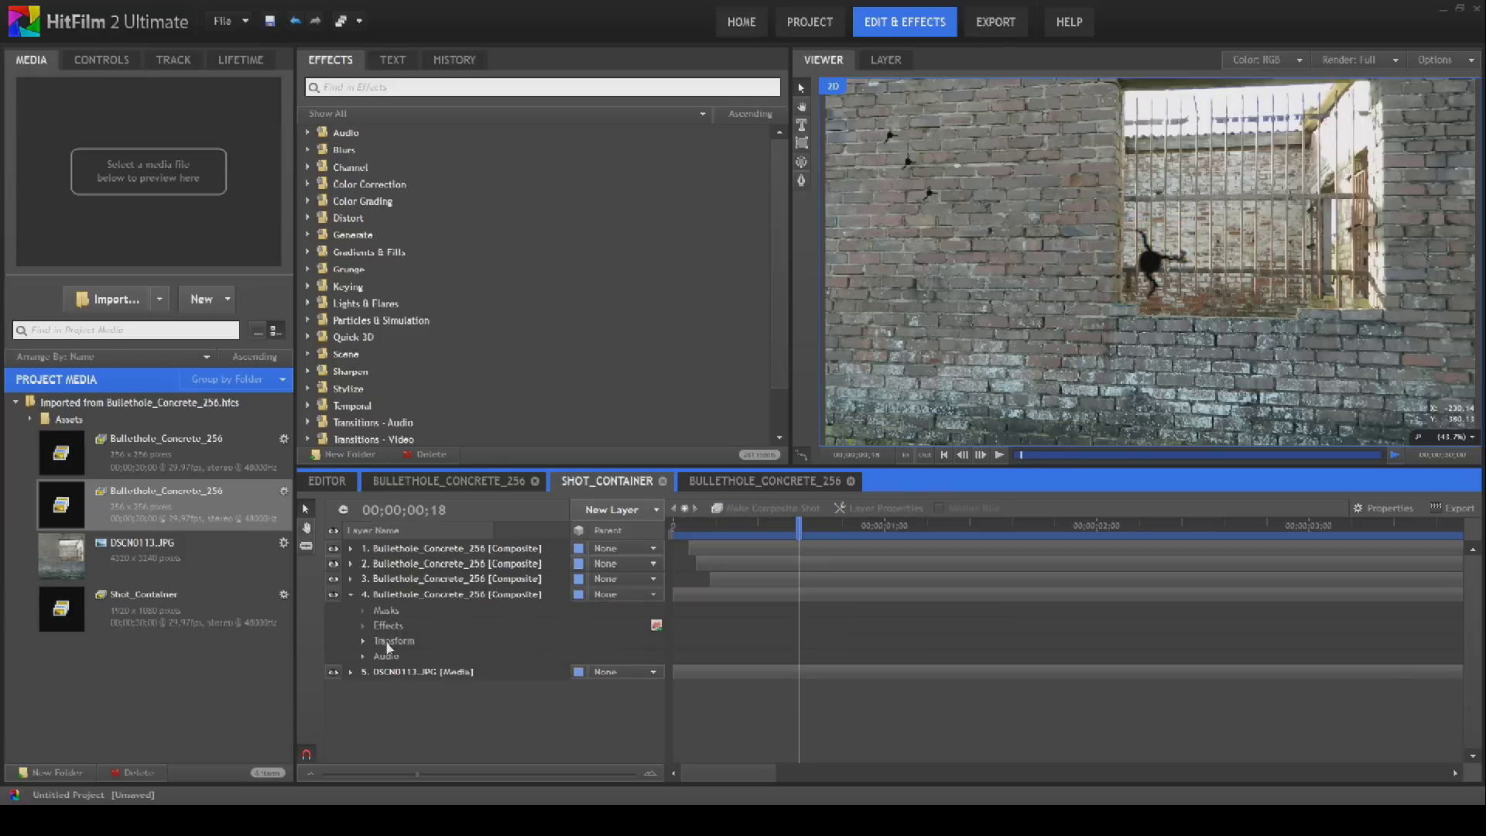
click(394, 641)
click(223, 211)
text(25)
key(Return)
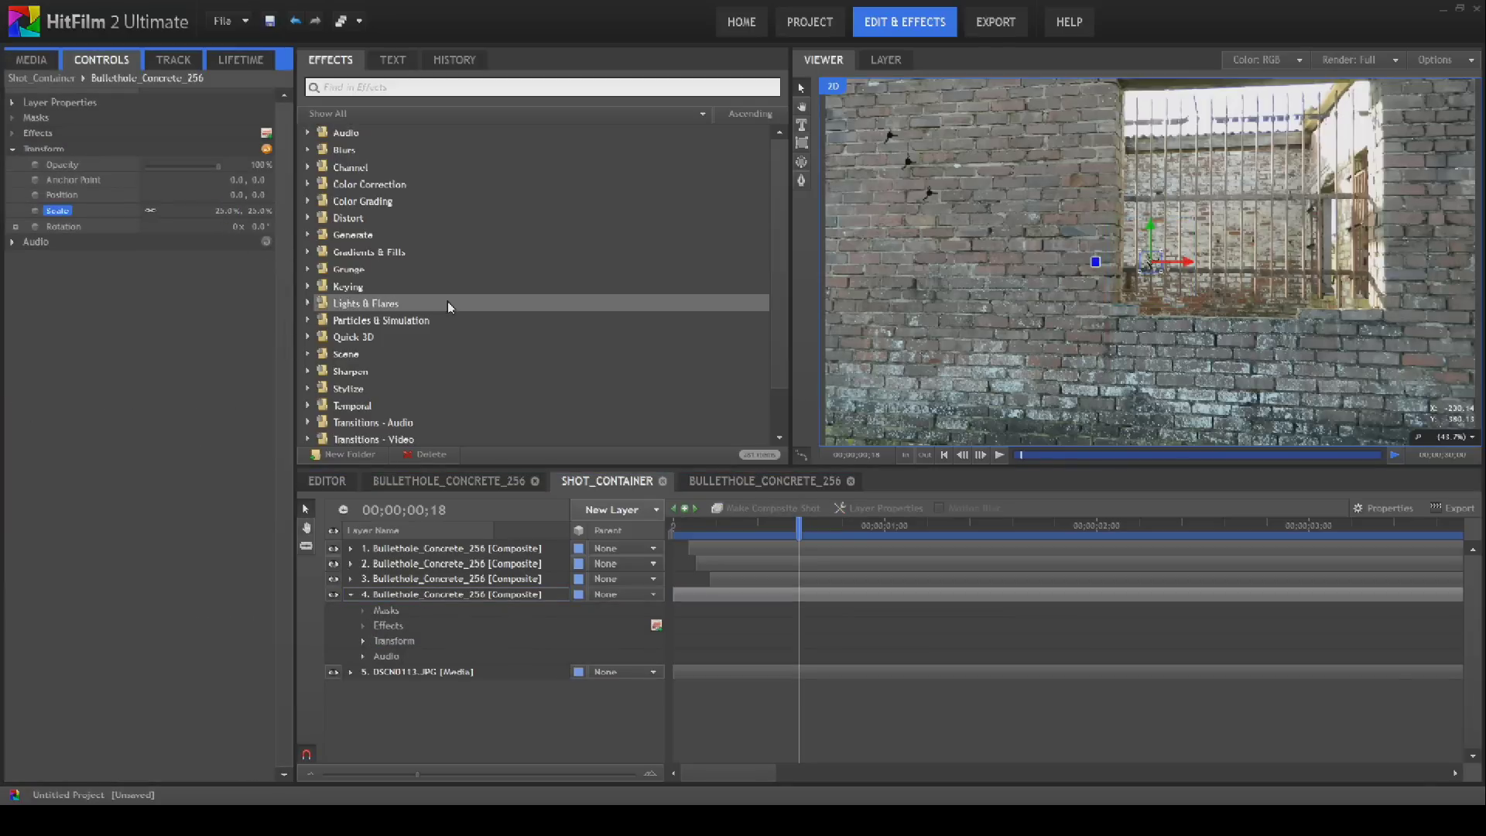
drag(1180, 261, 955, 189)
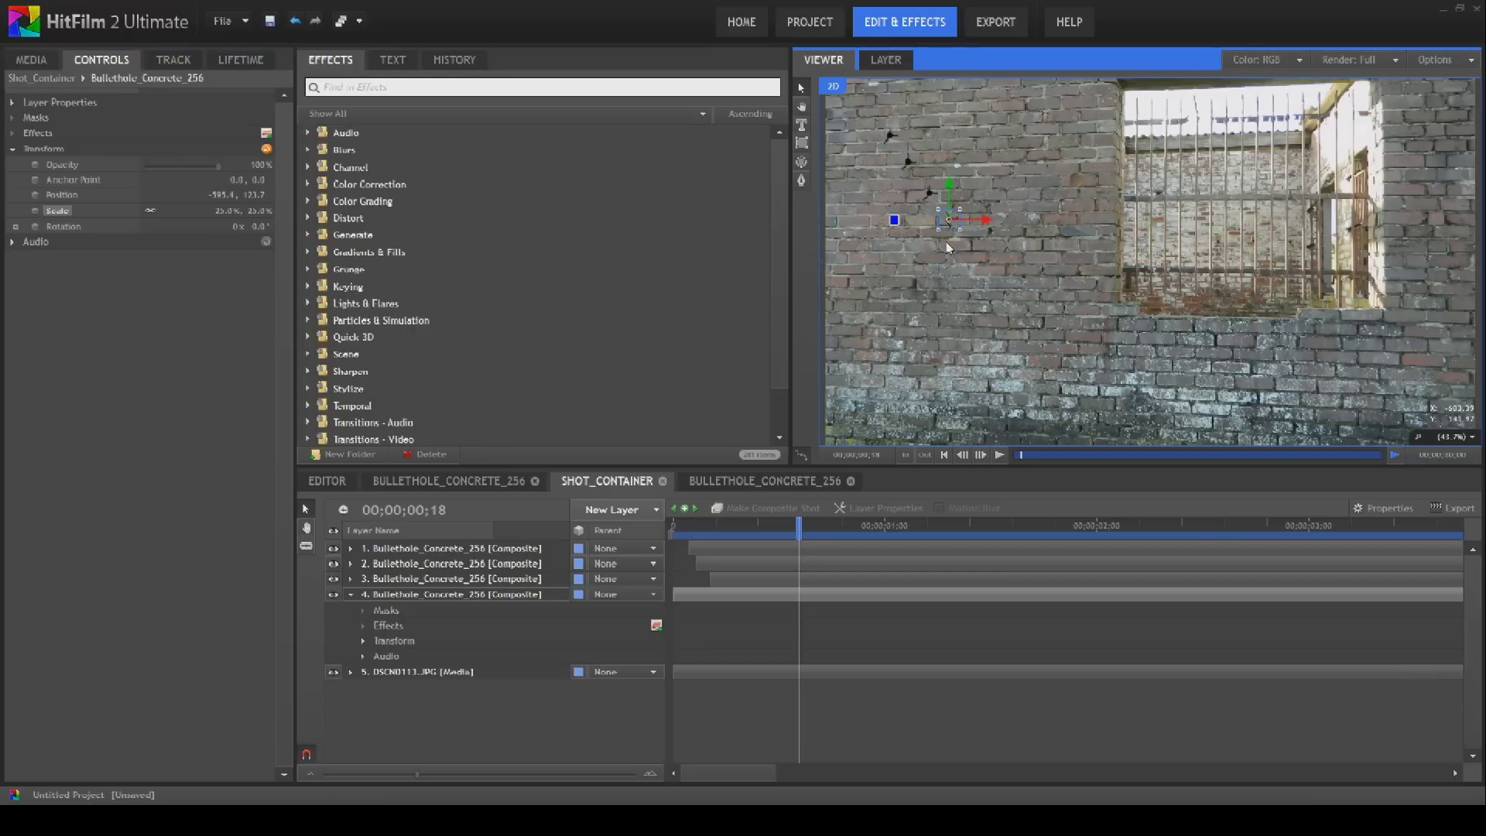
- Collapse the fourth bullet hole layer and shift it to start slightly after the third one
click(470, 671)
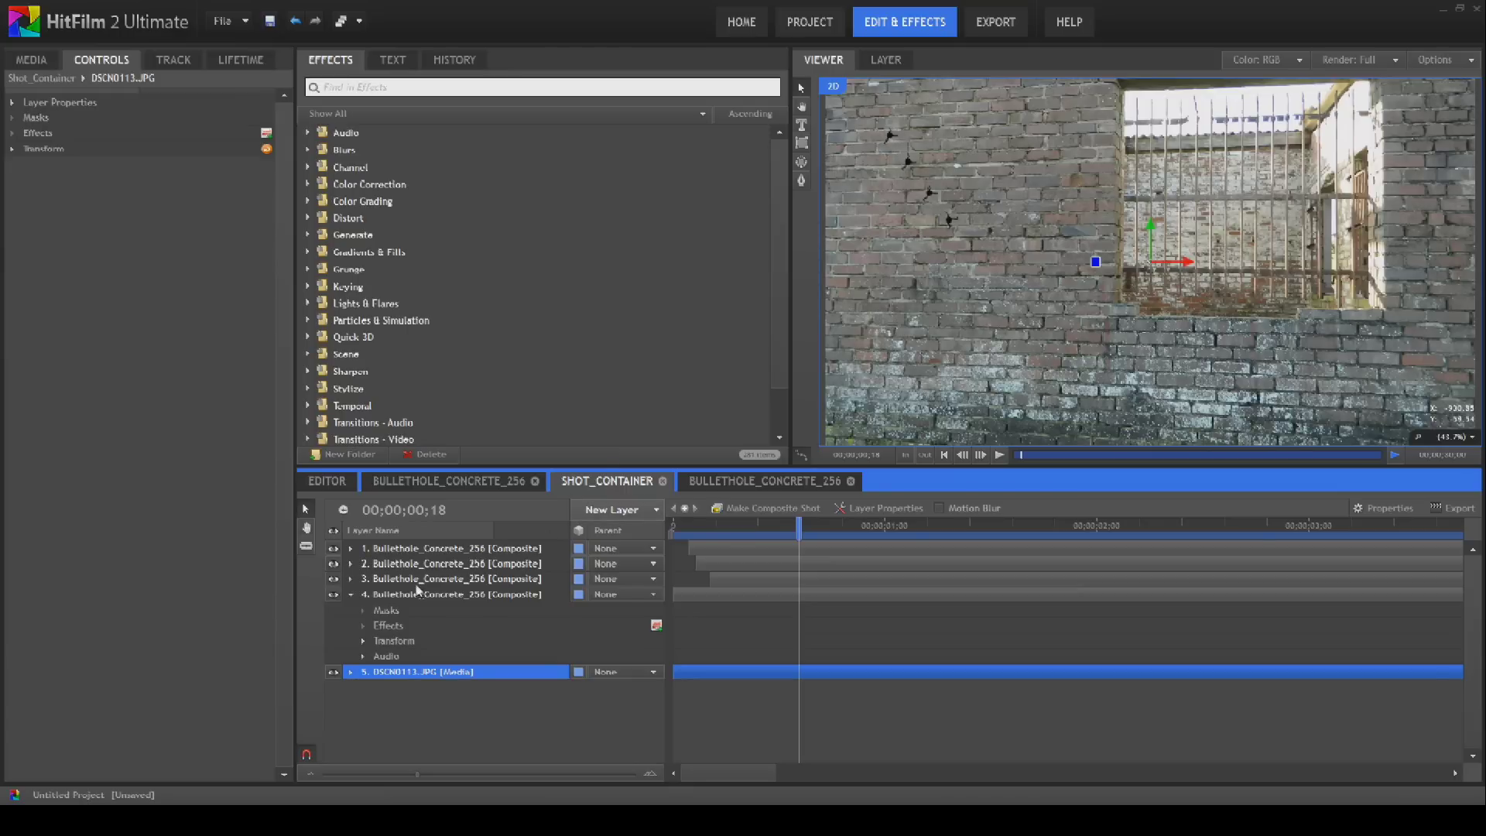
click(351, 595)
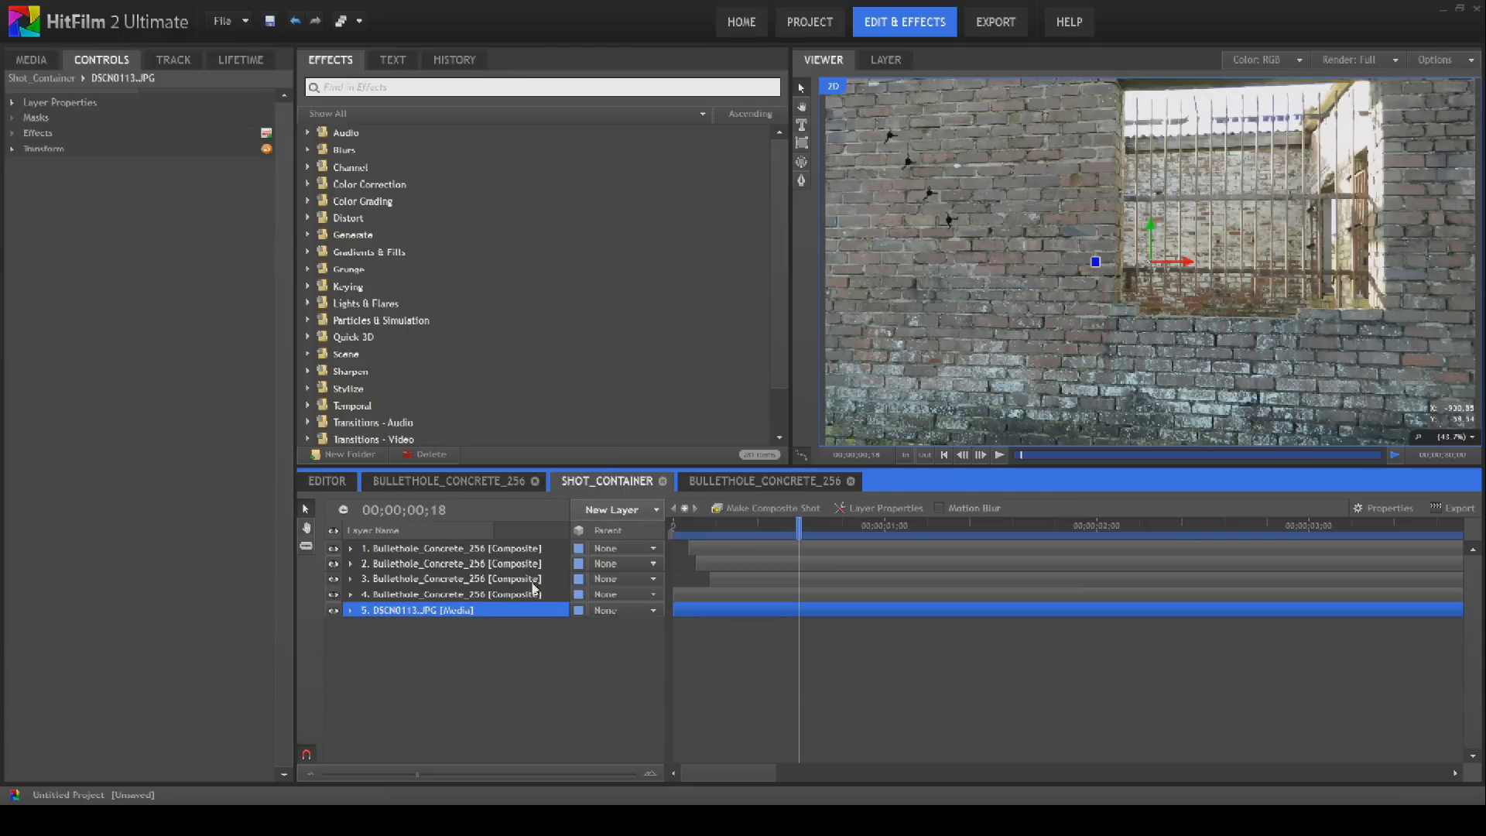
drag(684, 597, 743, 602)
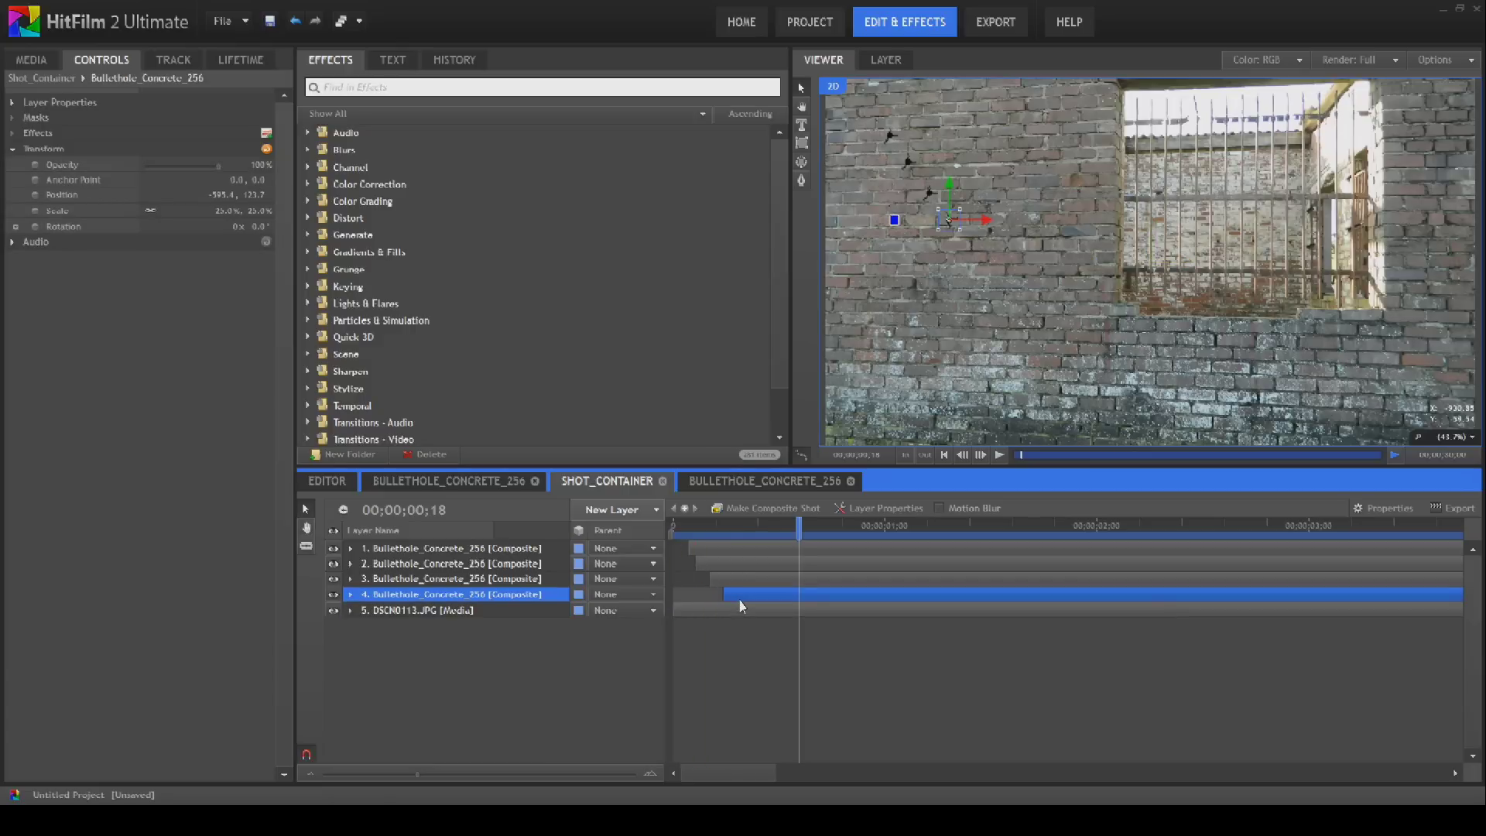
- Play the Shot_Container timeline from the start with the wall photo layer selected to check the timing of all four holes
click(452, 611)
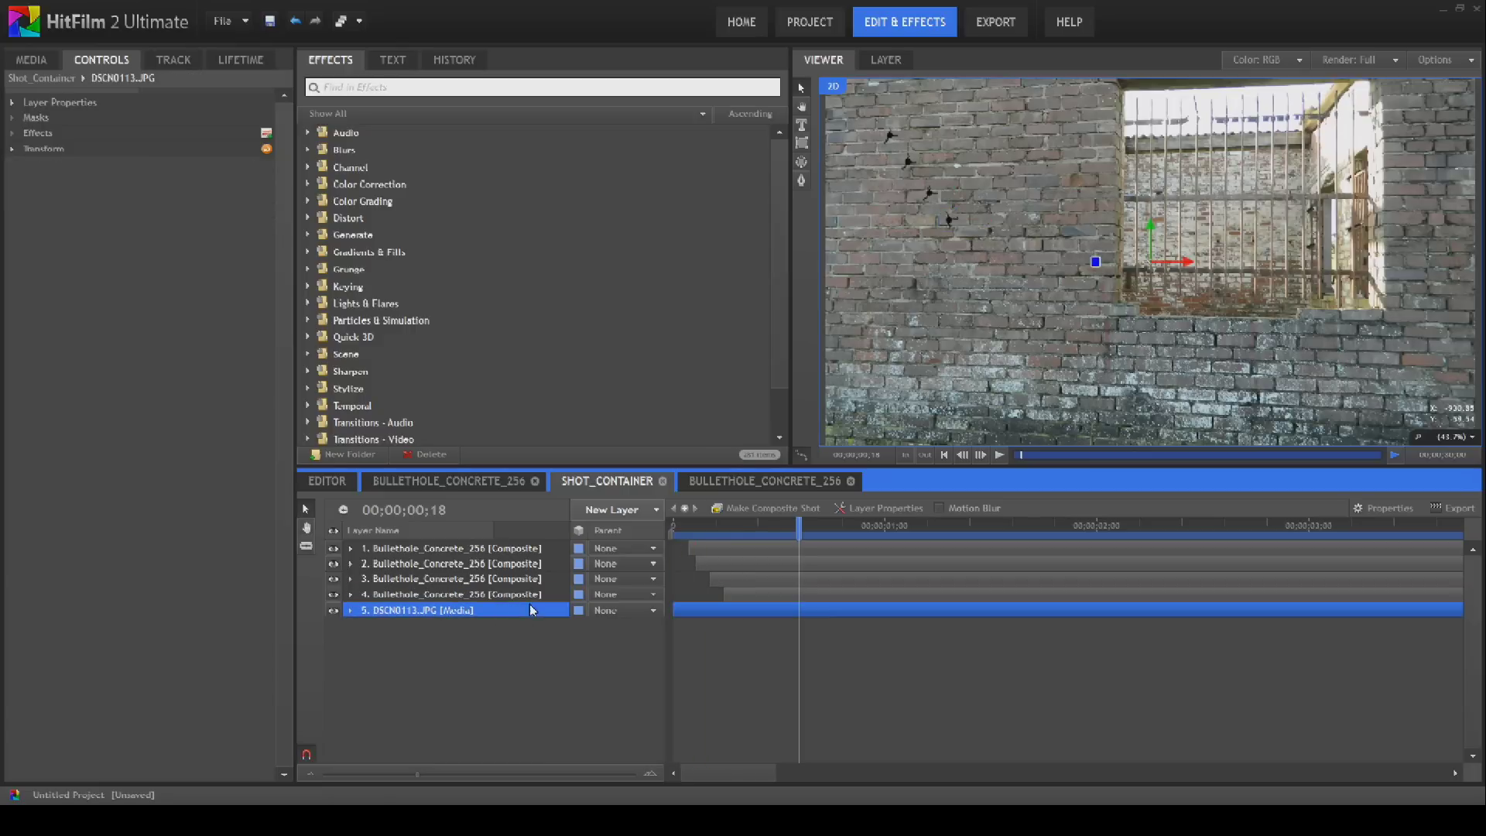
click(943, 456)
click(1000, 456)
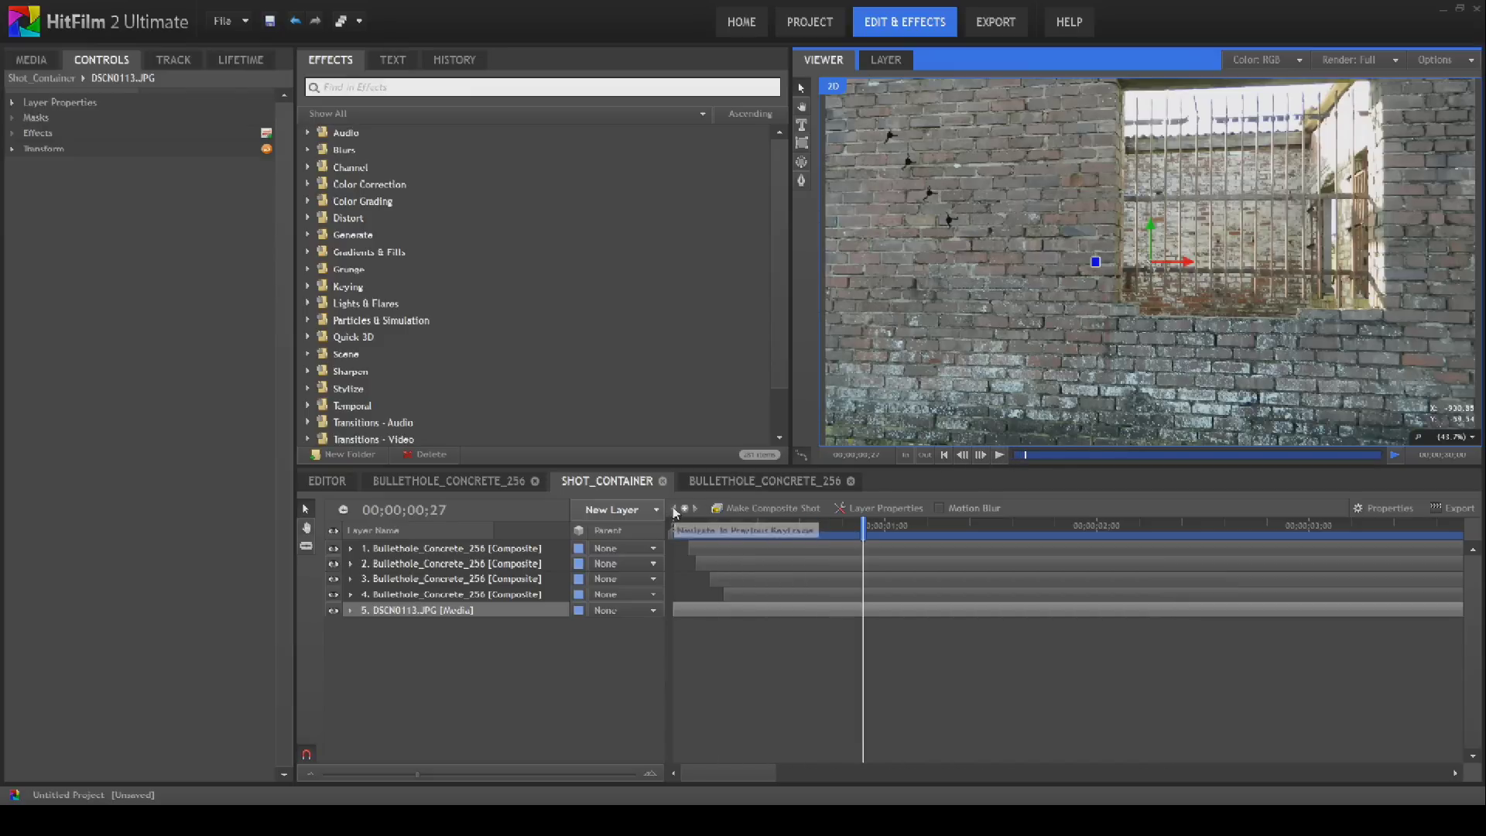
- Open the original bullet hole composite, show its Test_Background layer, and lower the opacity of the Bullethole_Concrete_Cracks layer to 60%
click(476, 551)
double_click(476, 549)
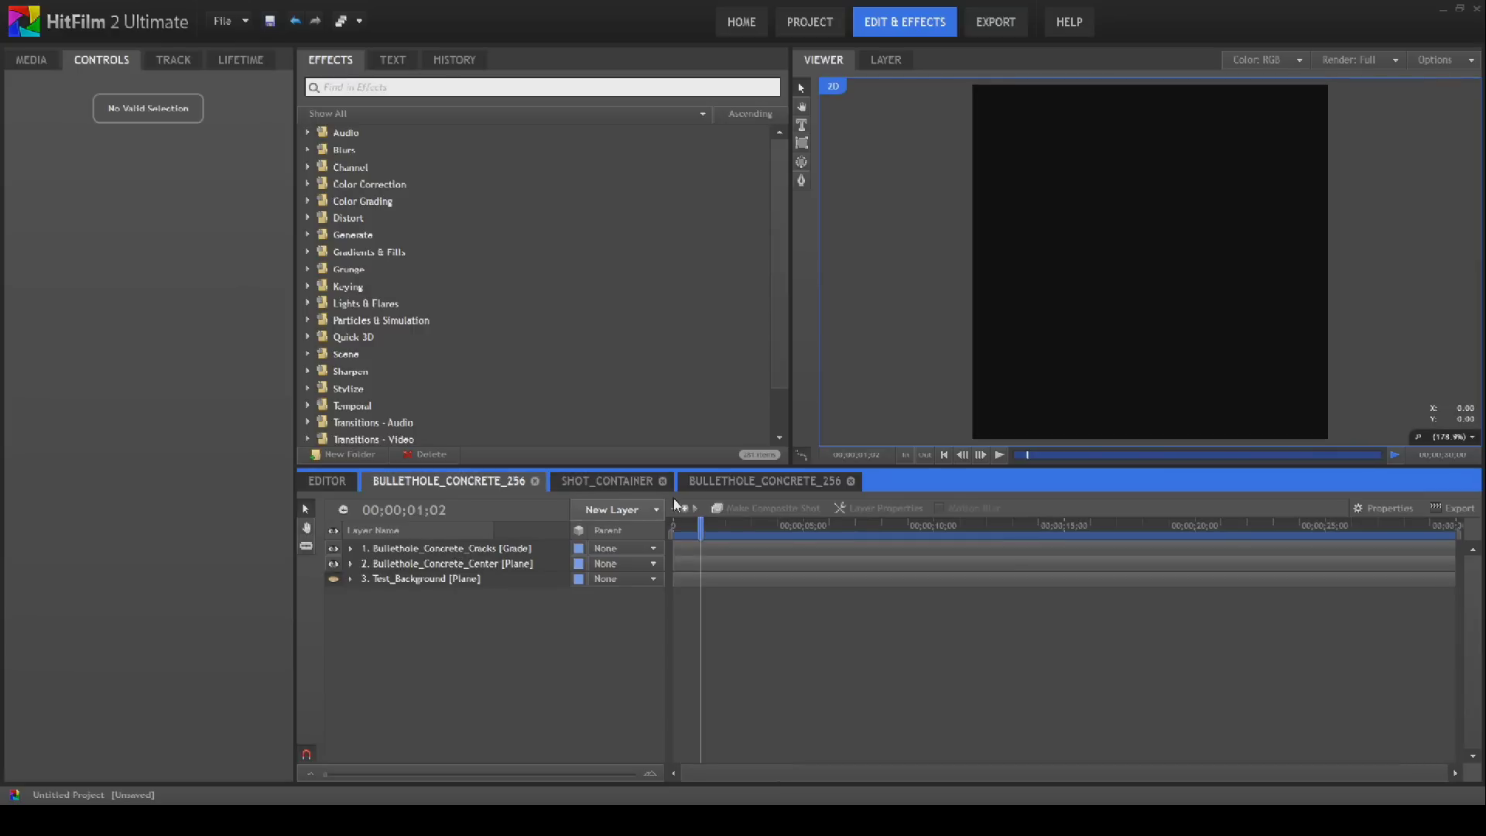
click(333, 579)
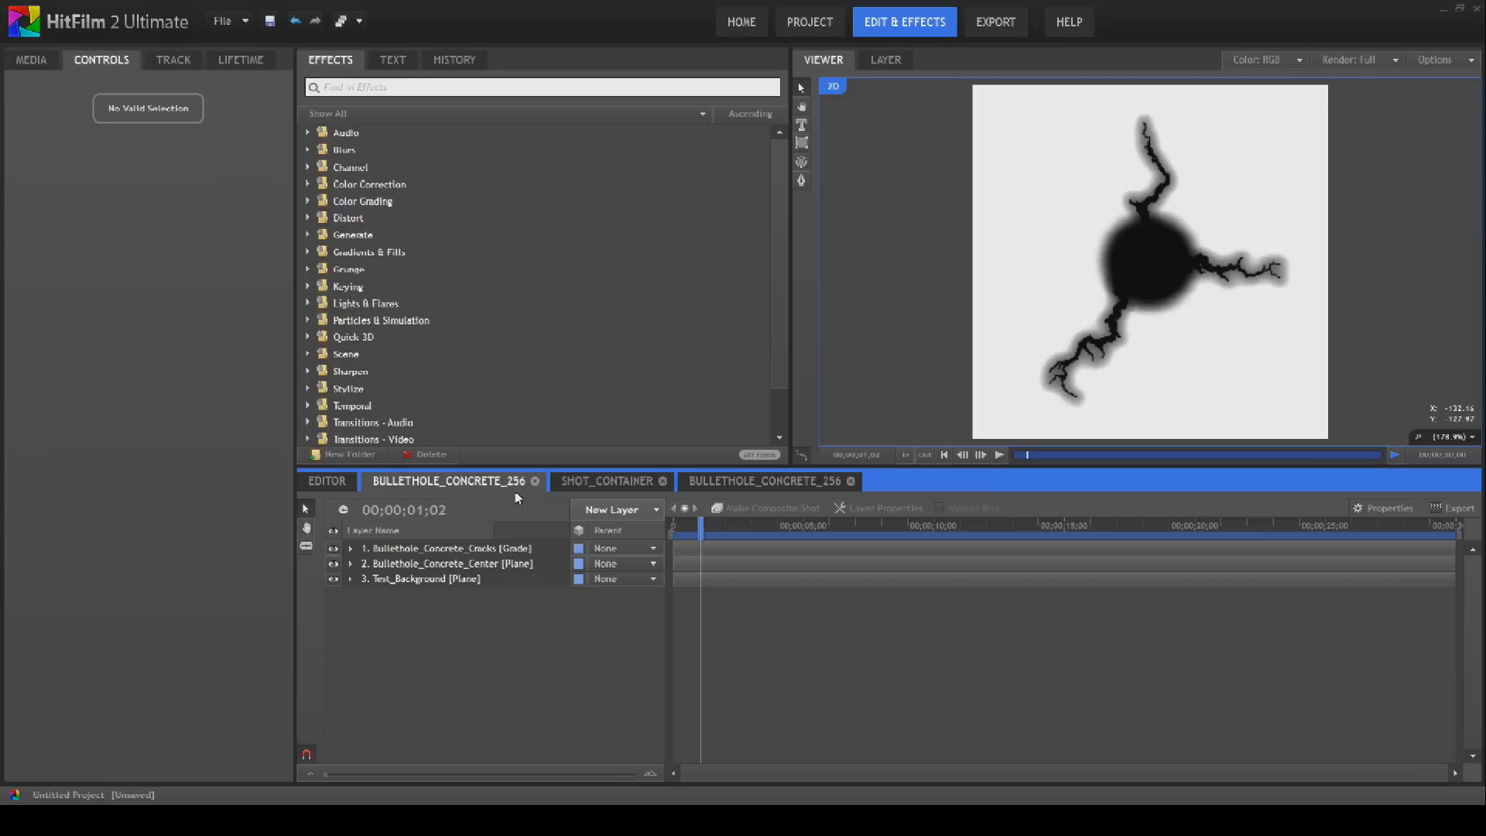
click(350, 549)
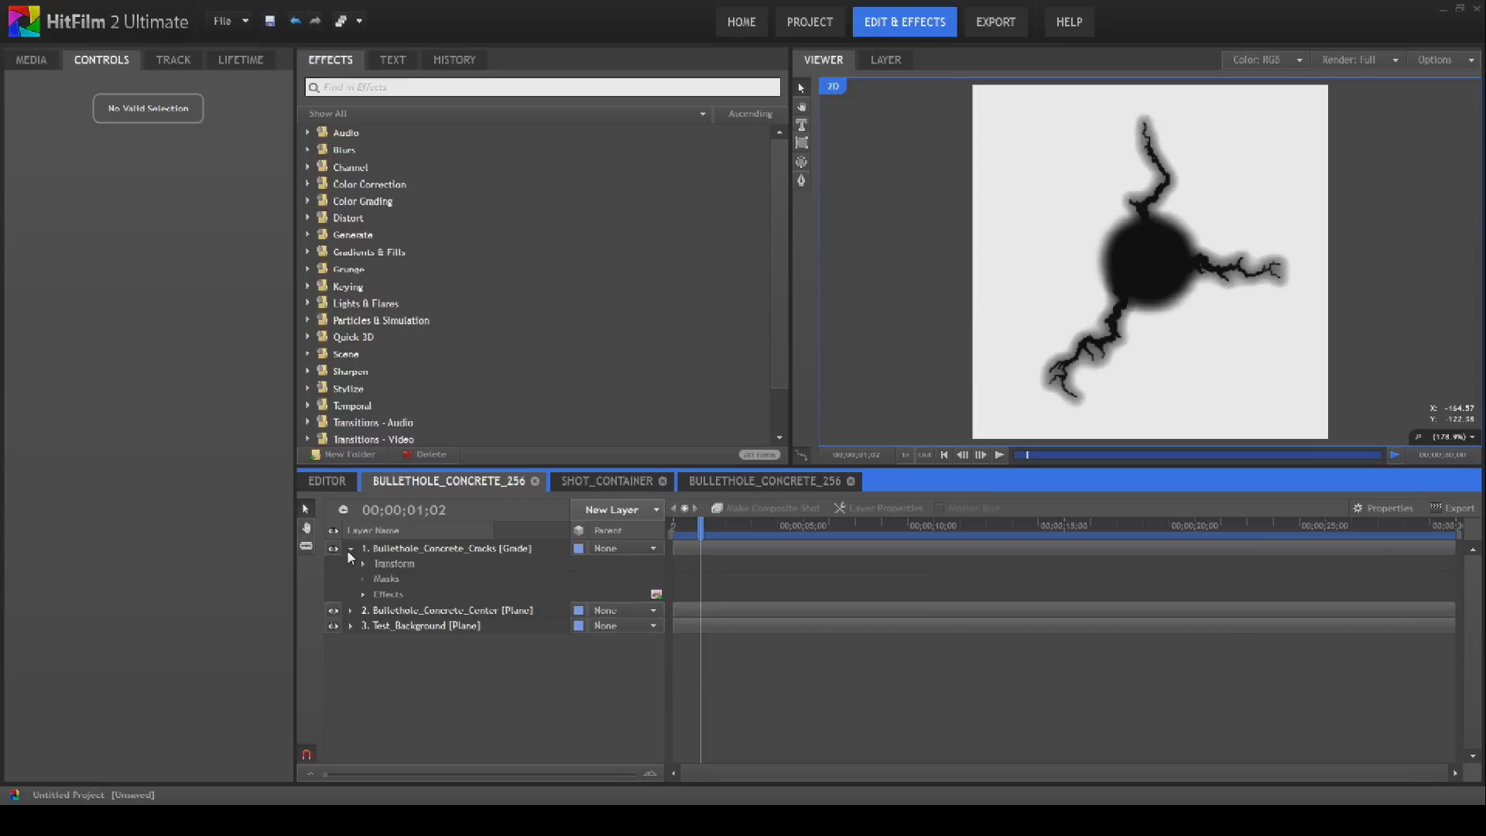
click(390, 565)
click(12, 119)
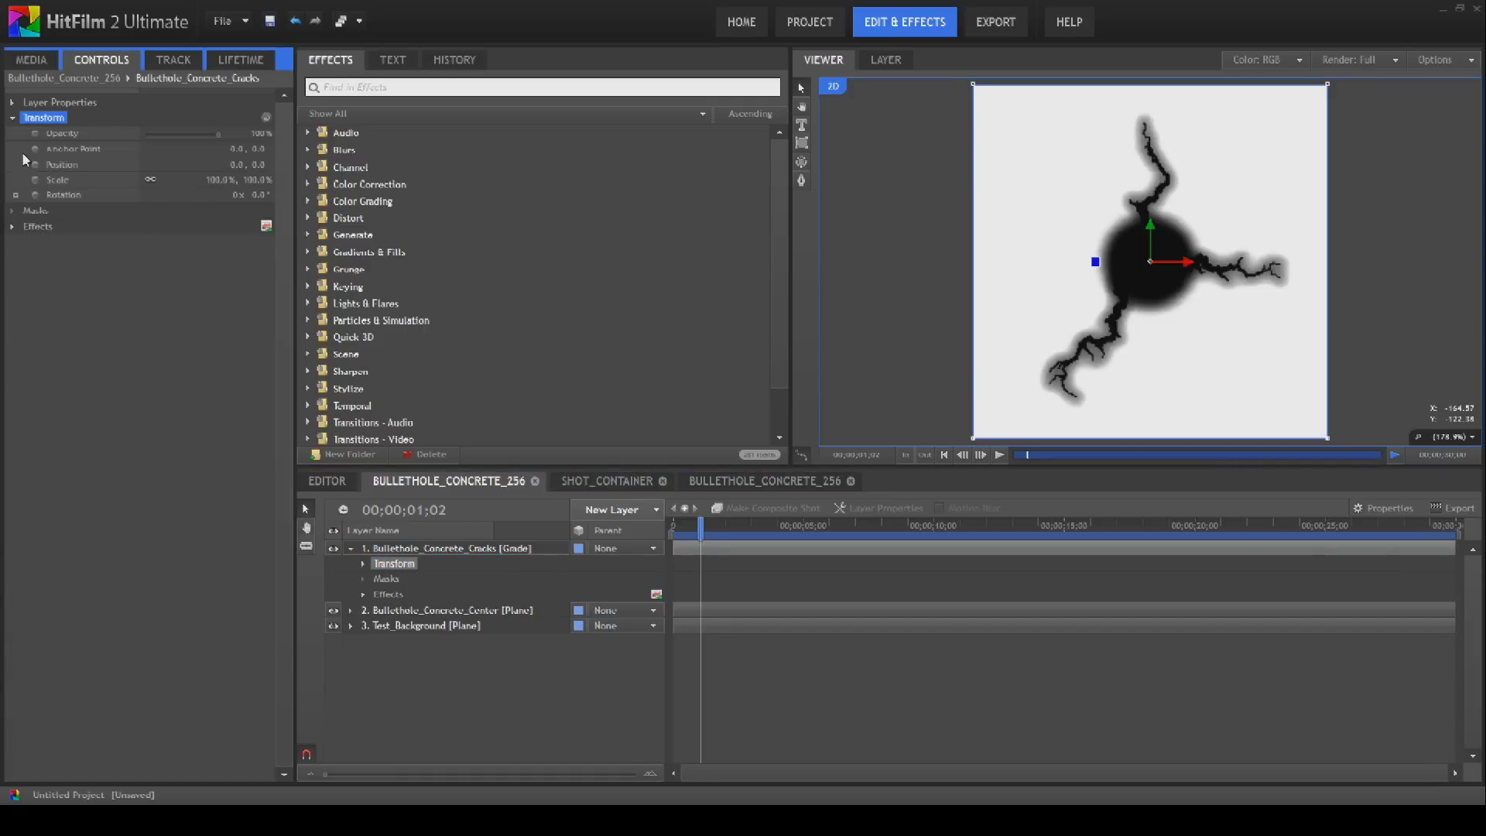
click(198, 135)
click(189, 133)
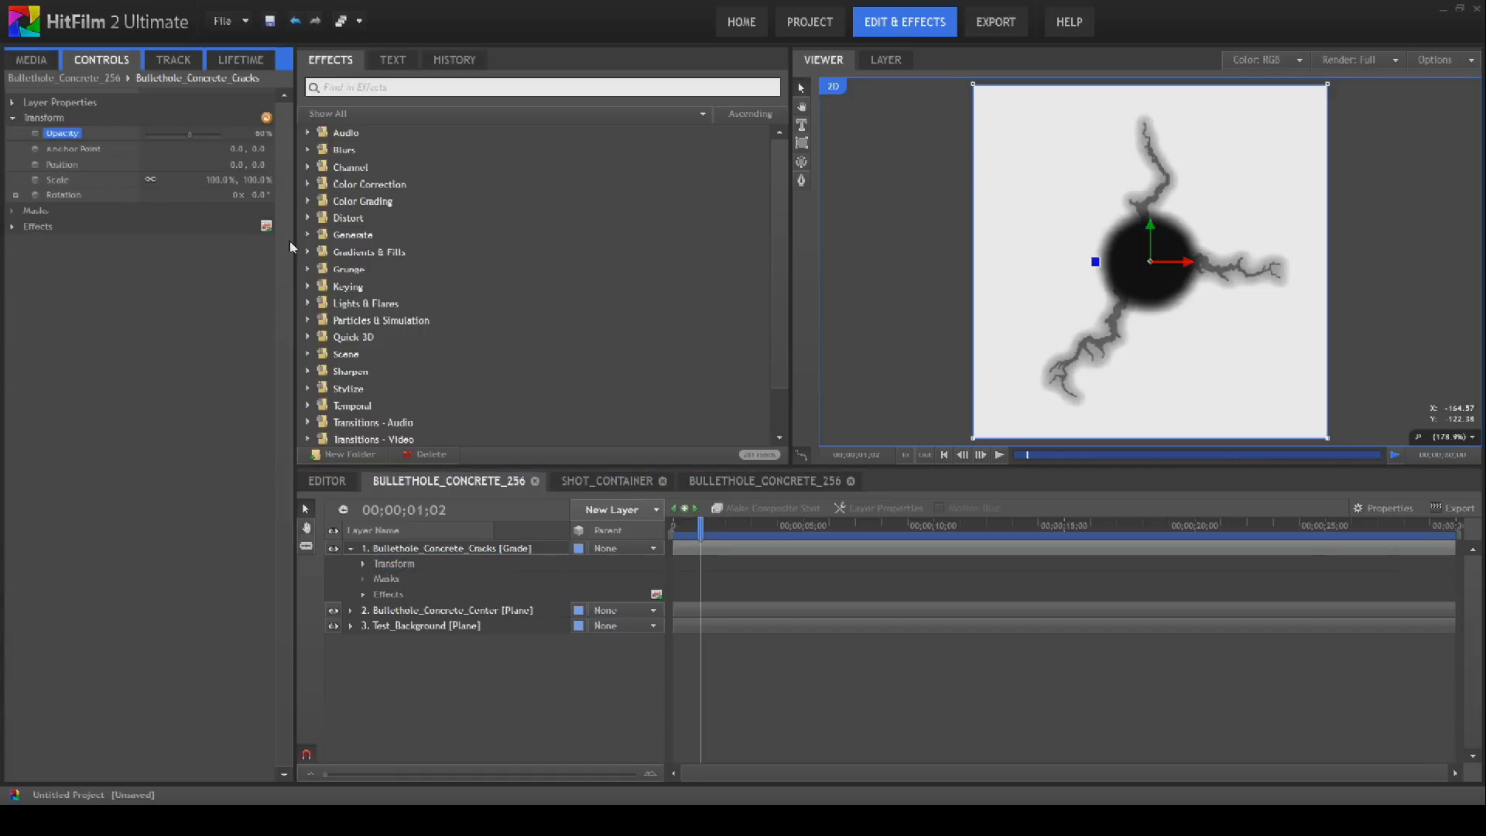
- Hide the Test_Background layer in the original bullet hole composite and return to Shot_Container with the wall photo layer selected
click(597, 483)
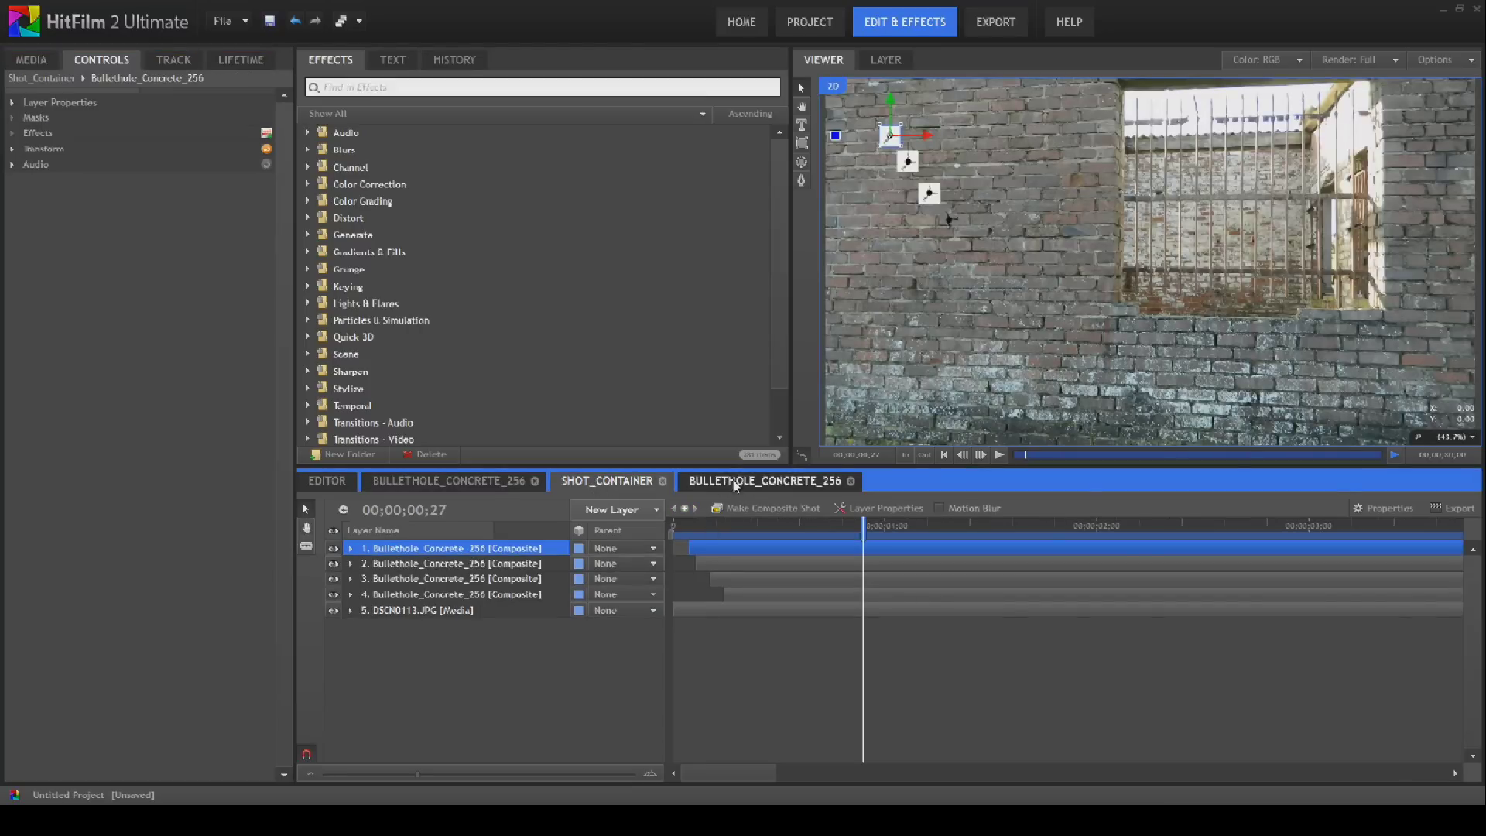
click(735, 483)
click(334, 626)
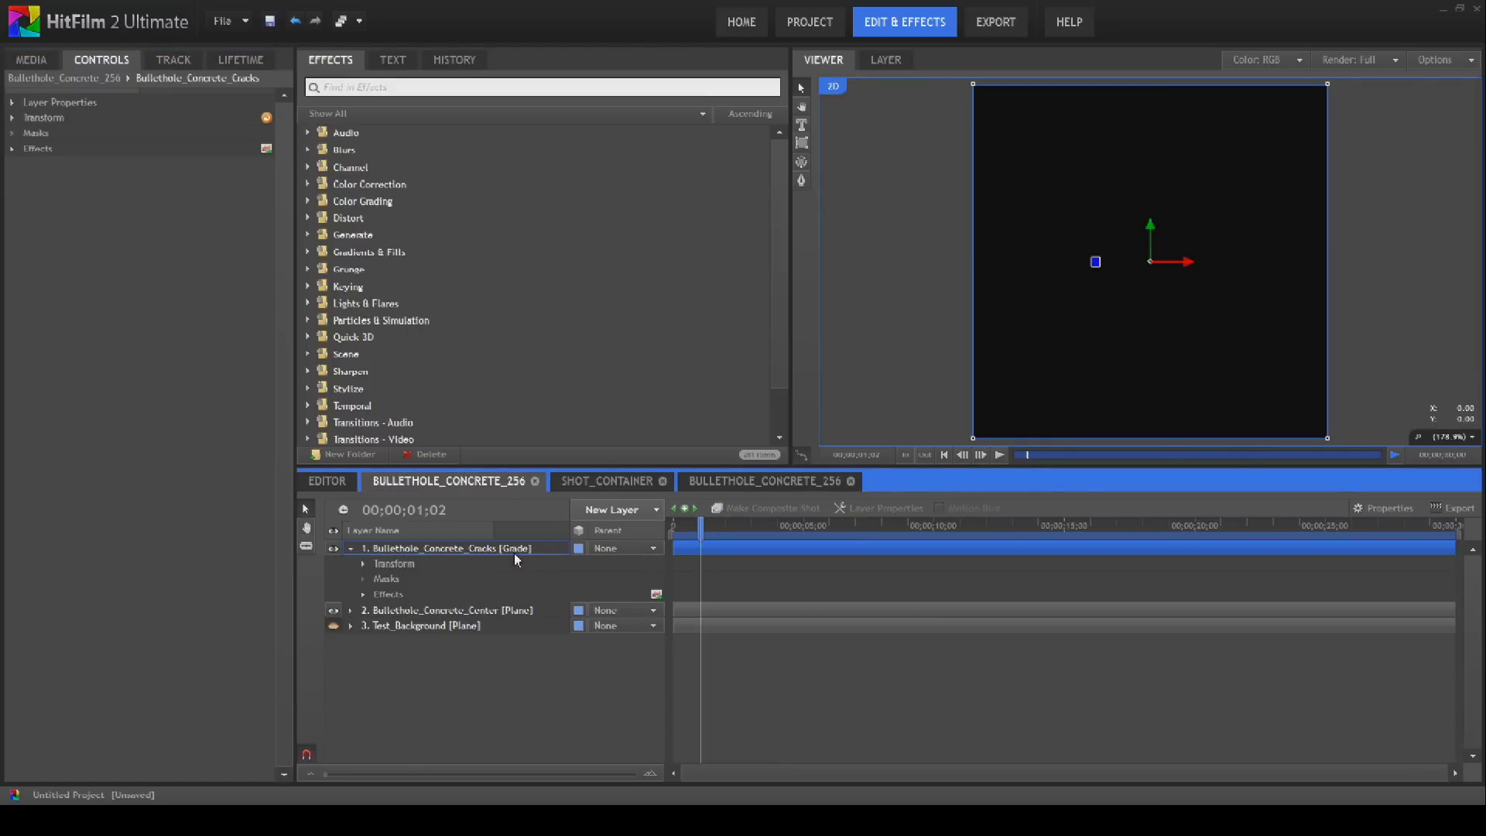
click(604, 482)
click(515, 612)
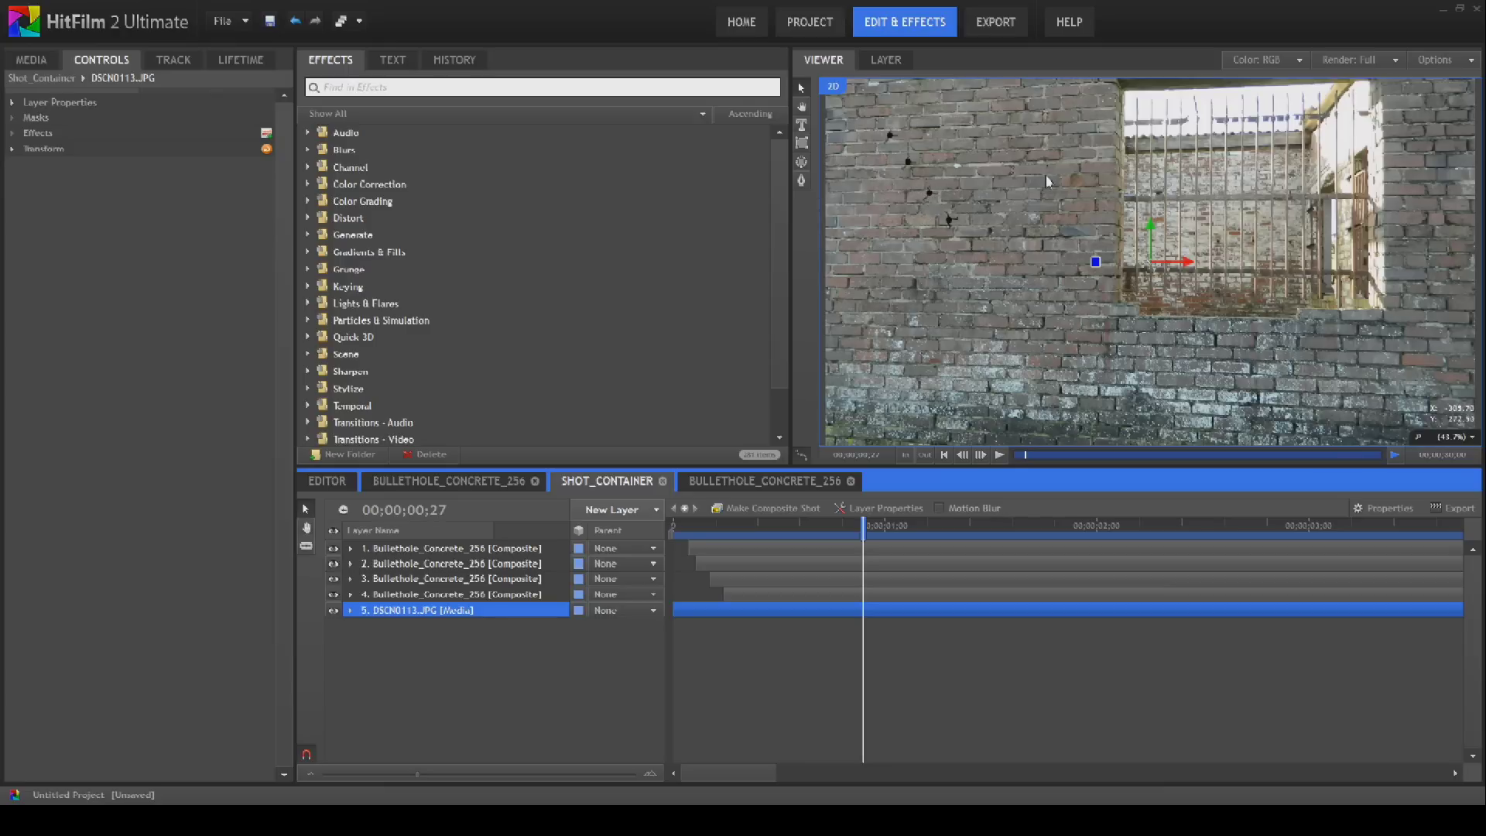
- In the original bullet hole composite, set up a new 256 × 256 plane with a very dark red colour (Red 45, Green 0, Blue 0)
click(446, 484)
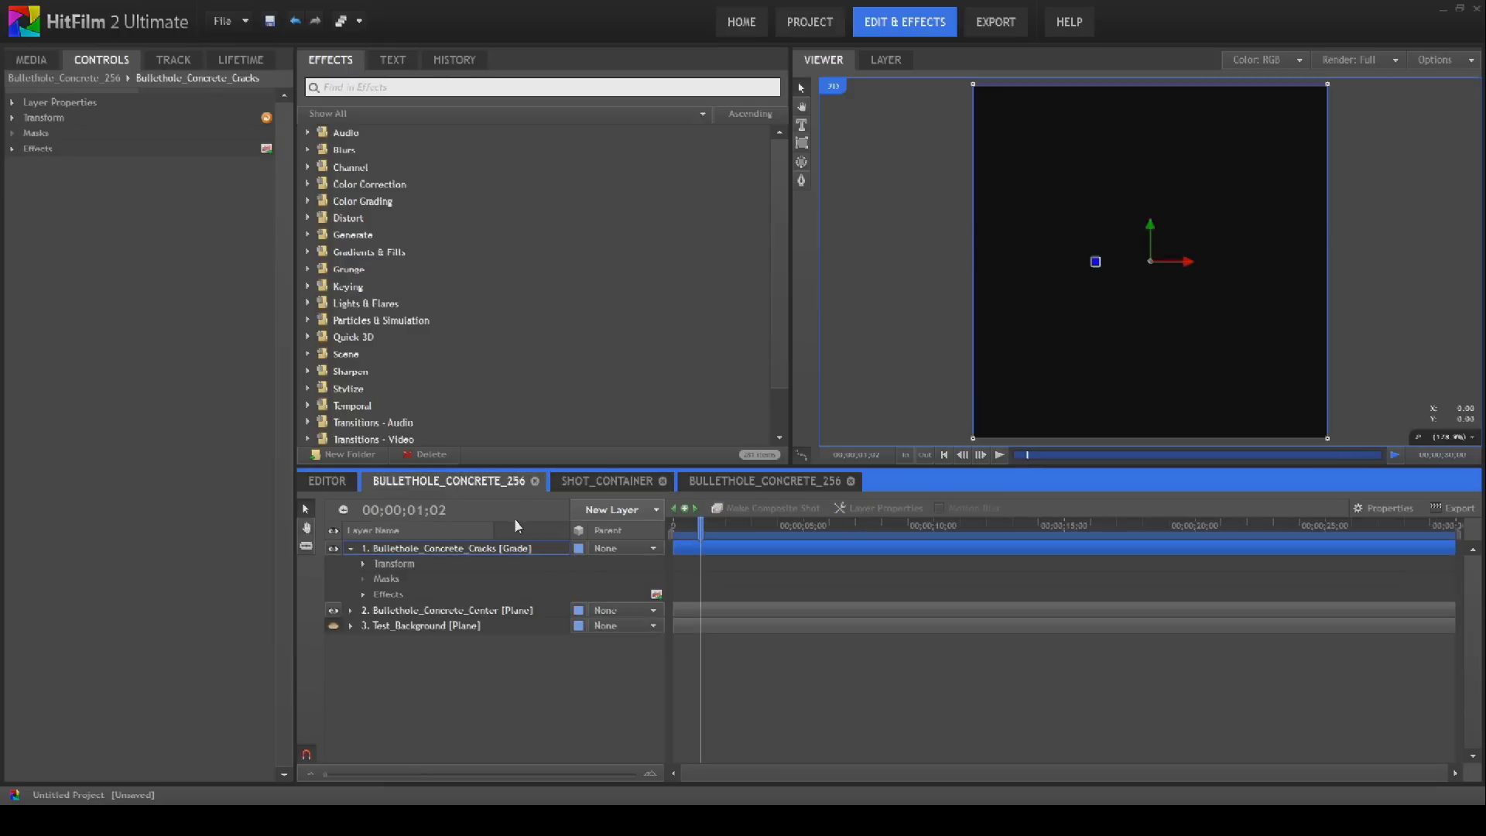
click(431, 610)
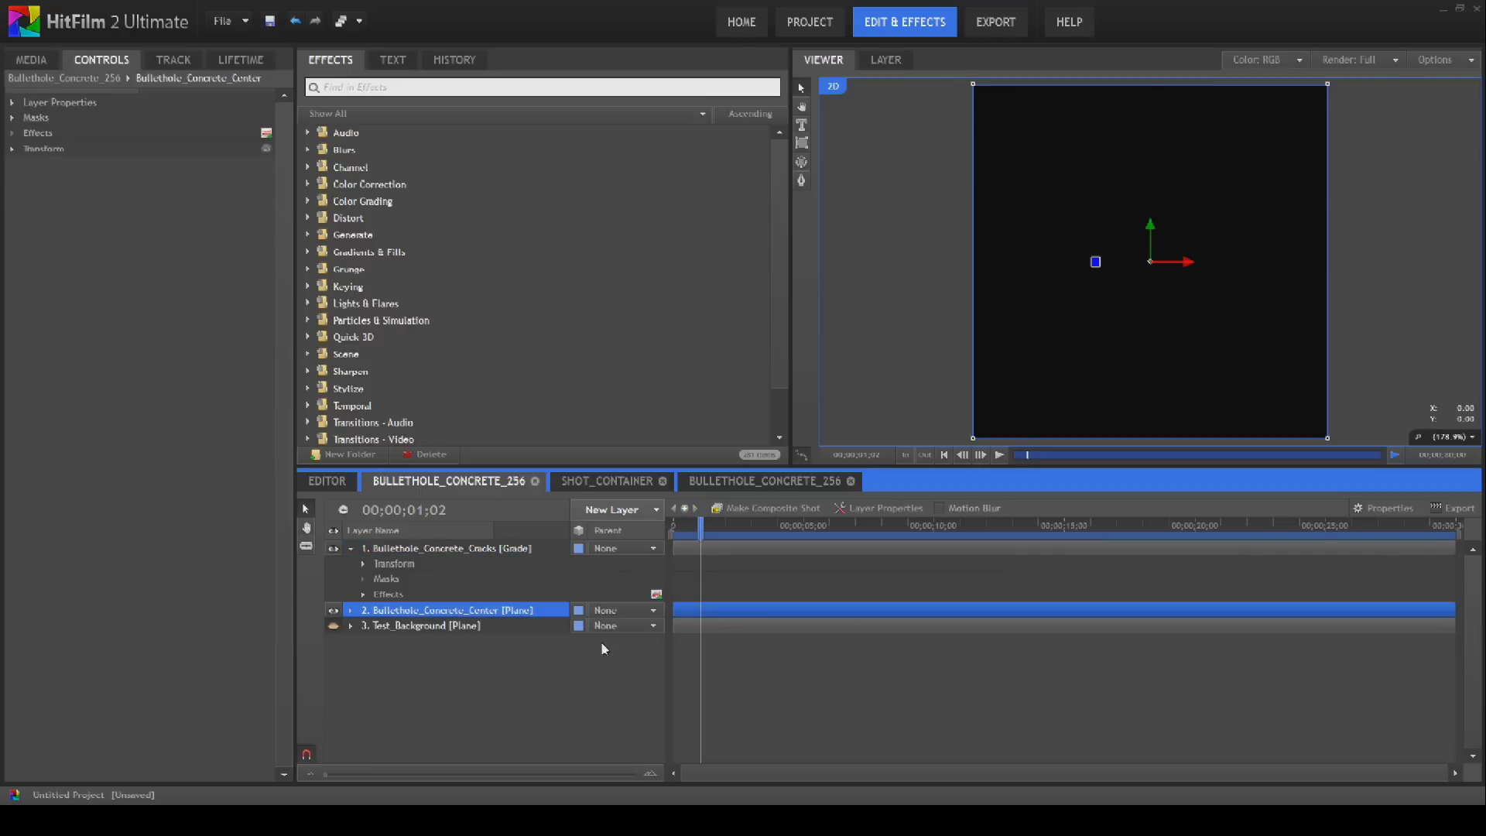
click(636, 509)
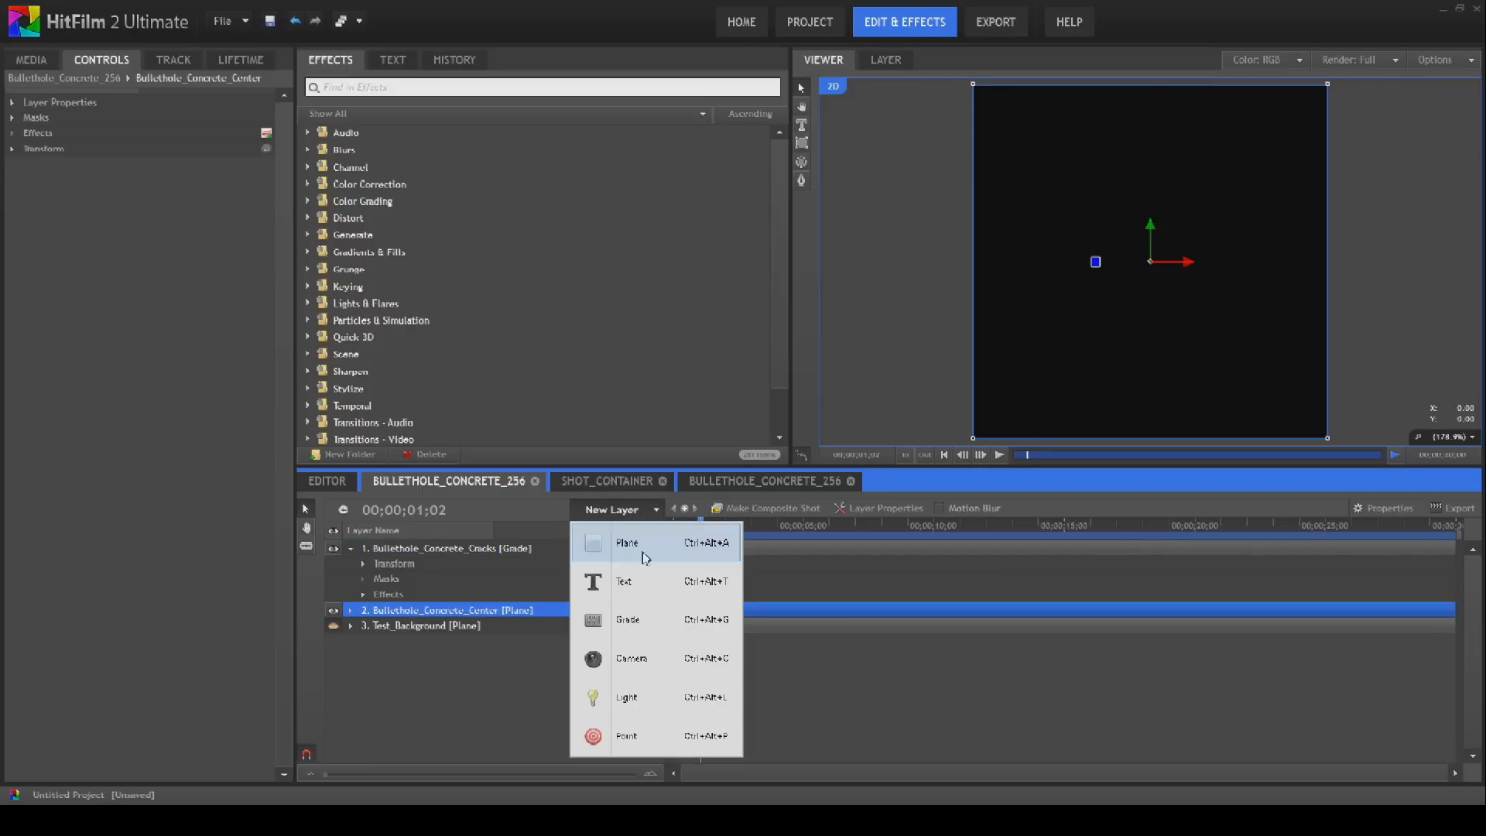
click(644, 546)
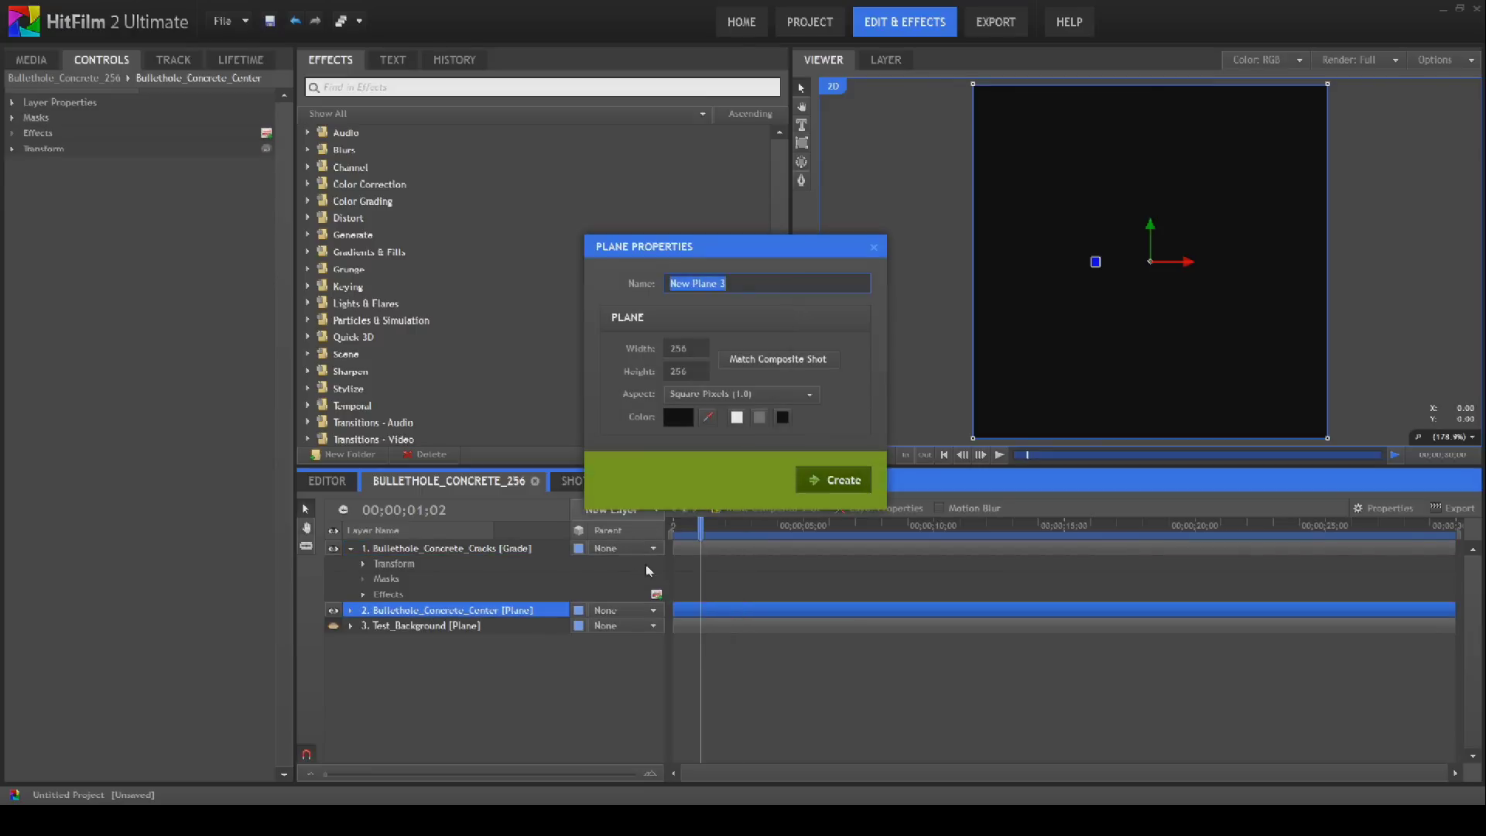
click(677, 417)
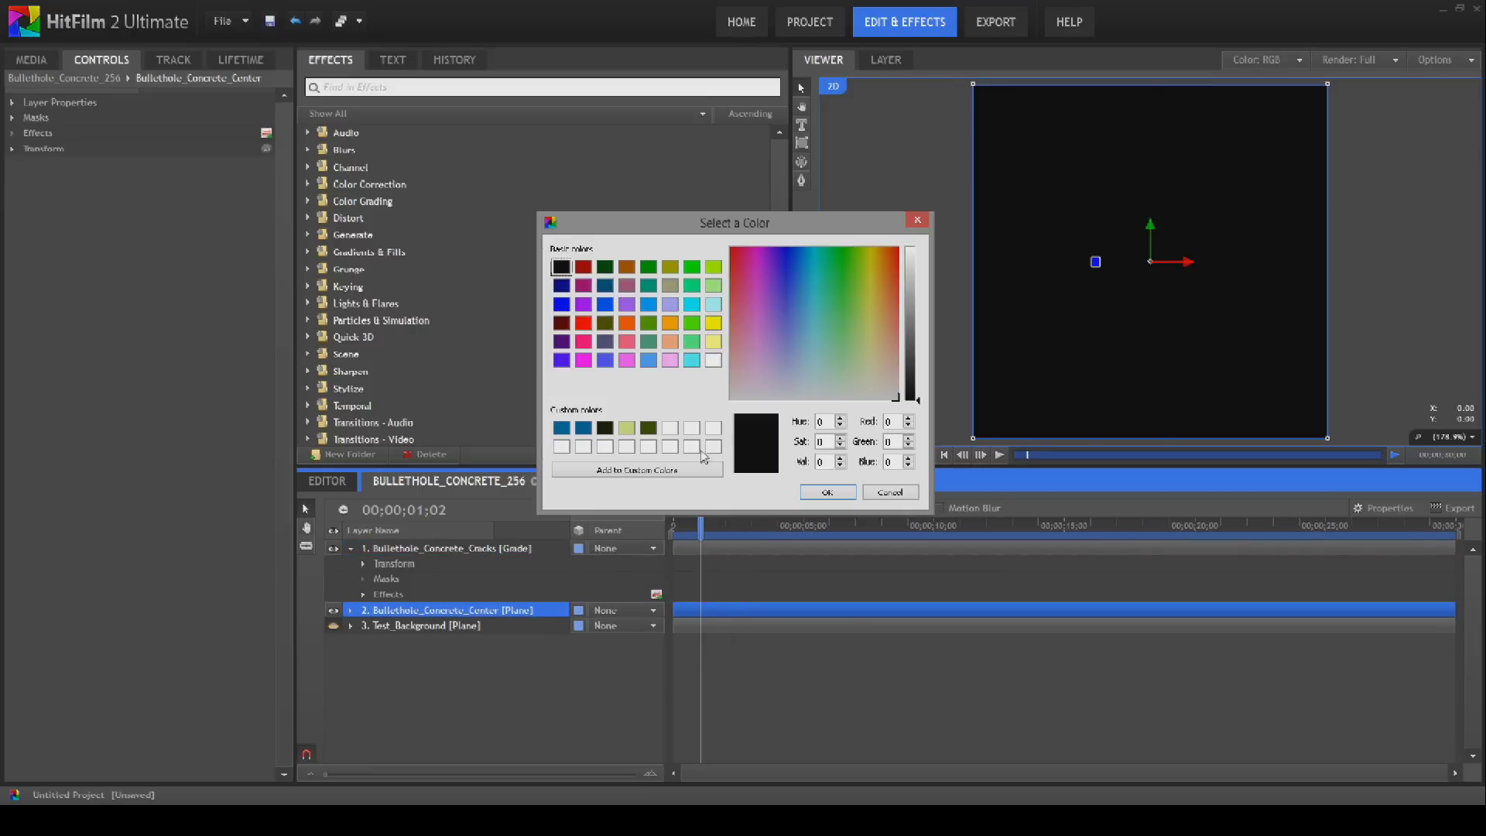
click(561, 324)
click(928, 380)
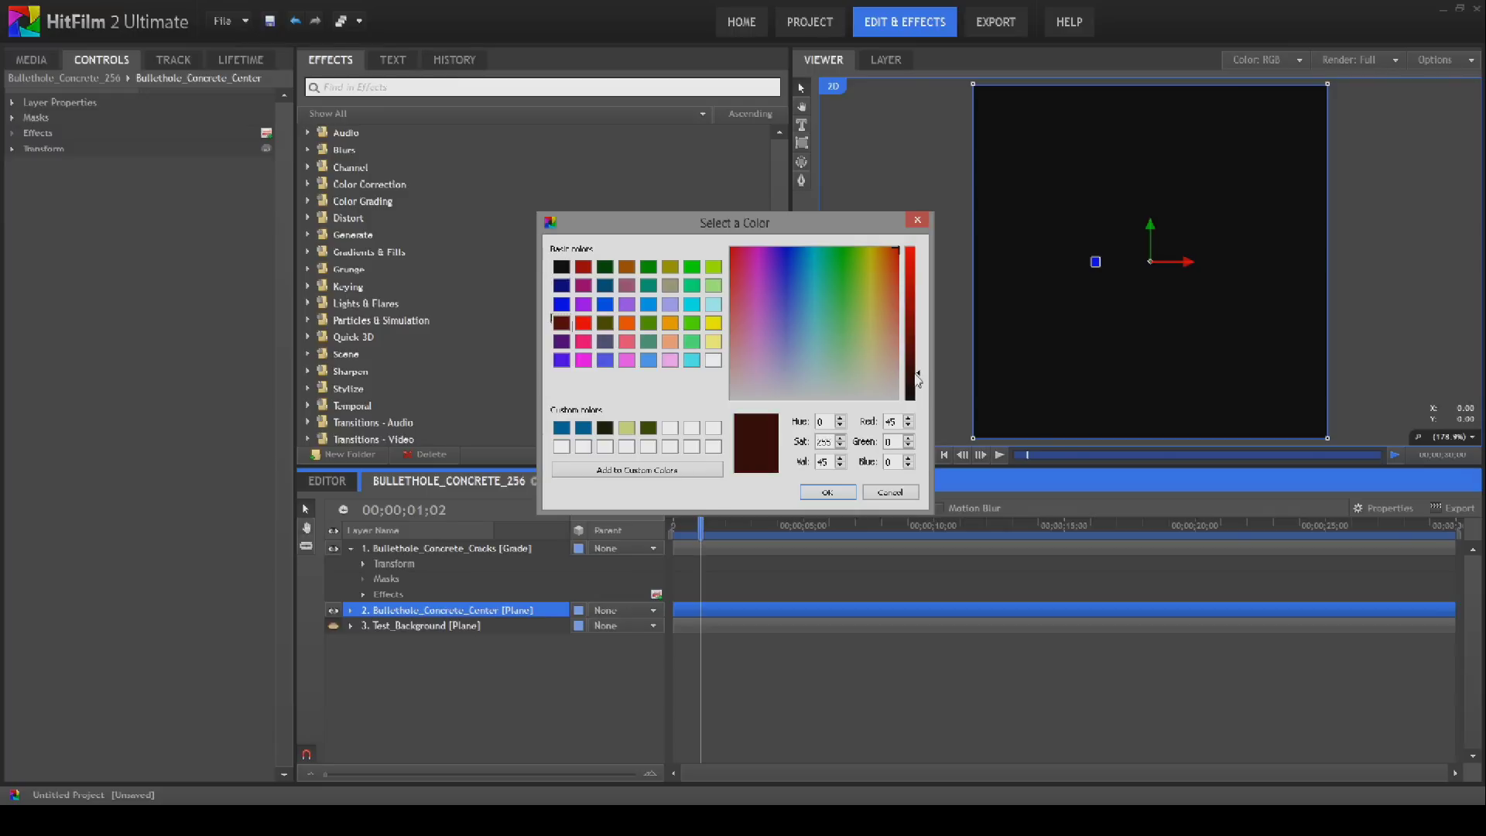
click(827, 492)
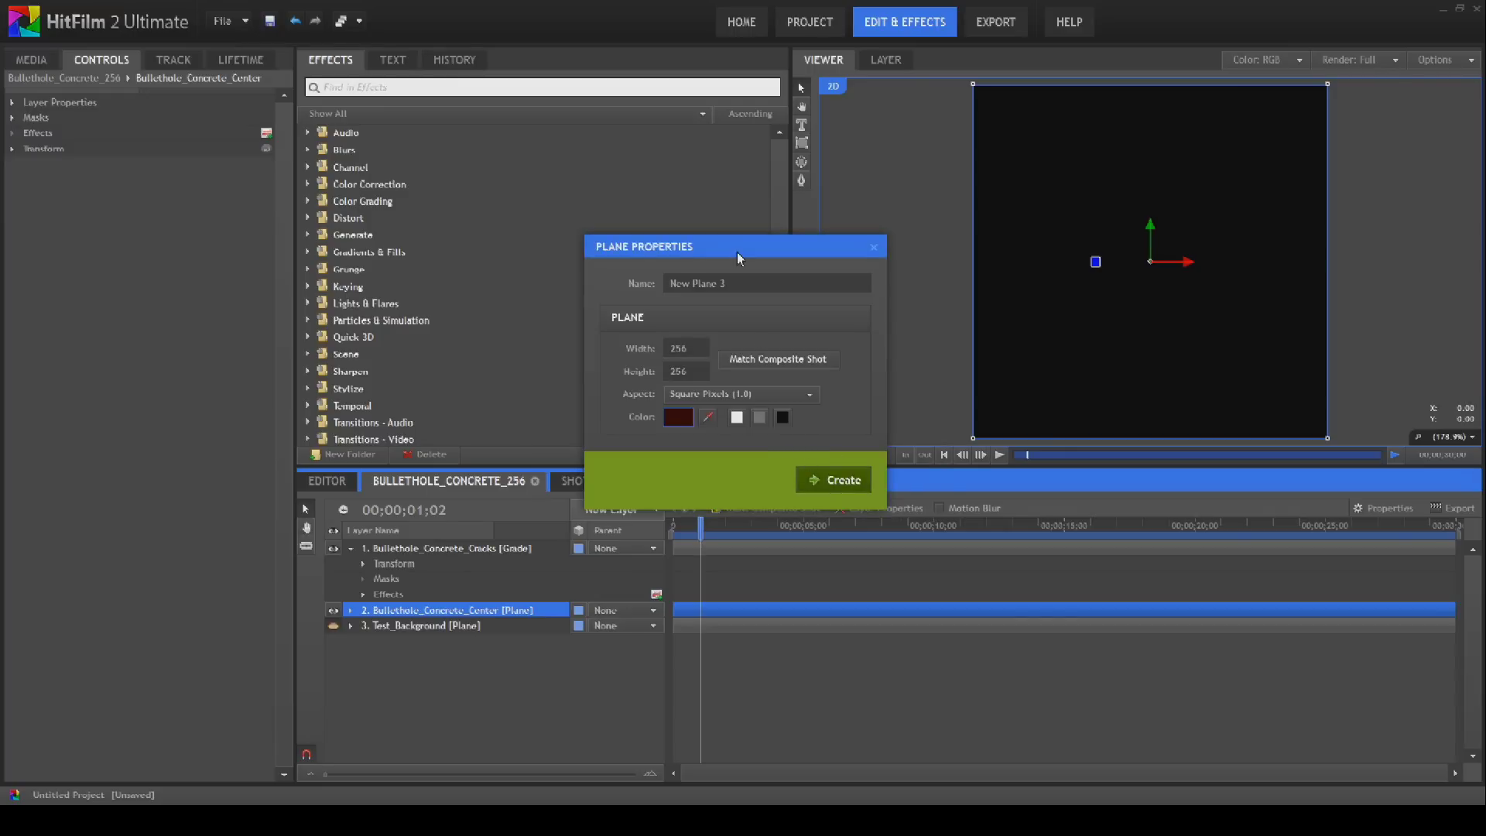
- Create the plane with the name Bullethole_Concrete_Cneter_Depth and place it directly beneath the Bullethole_Concrete_Cracks layer
drag(725, 283, 616, 282)
text(C)
text(ullethole)
text(_Concrete)
click(817, 480)
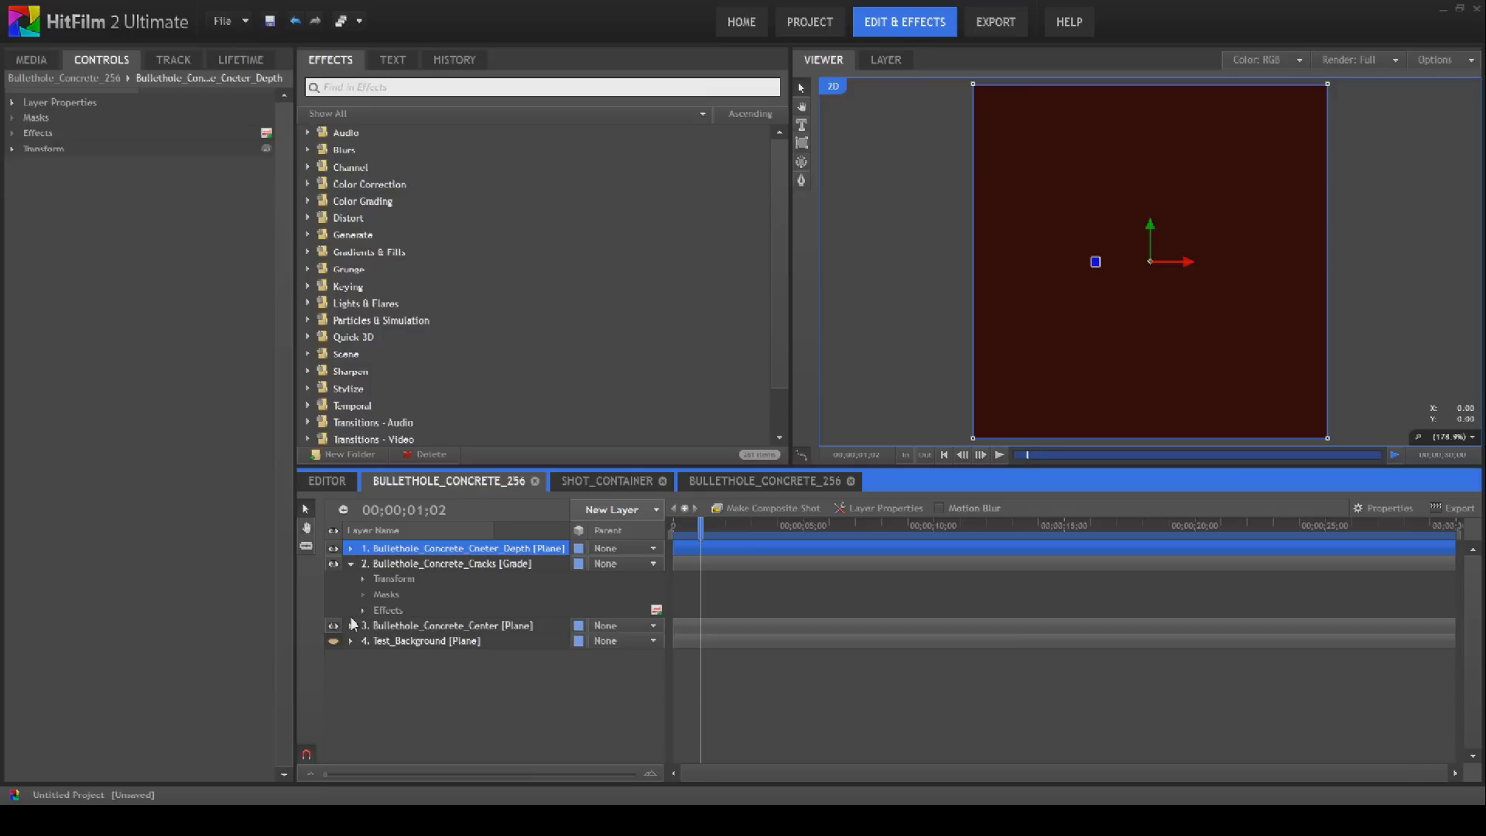
drag(407, 551, 406, 615)
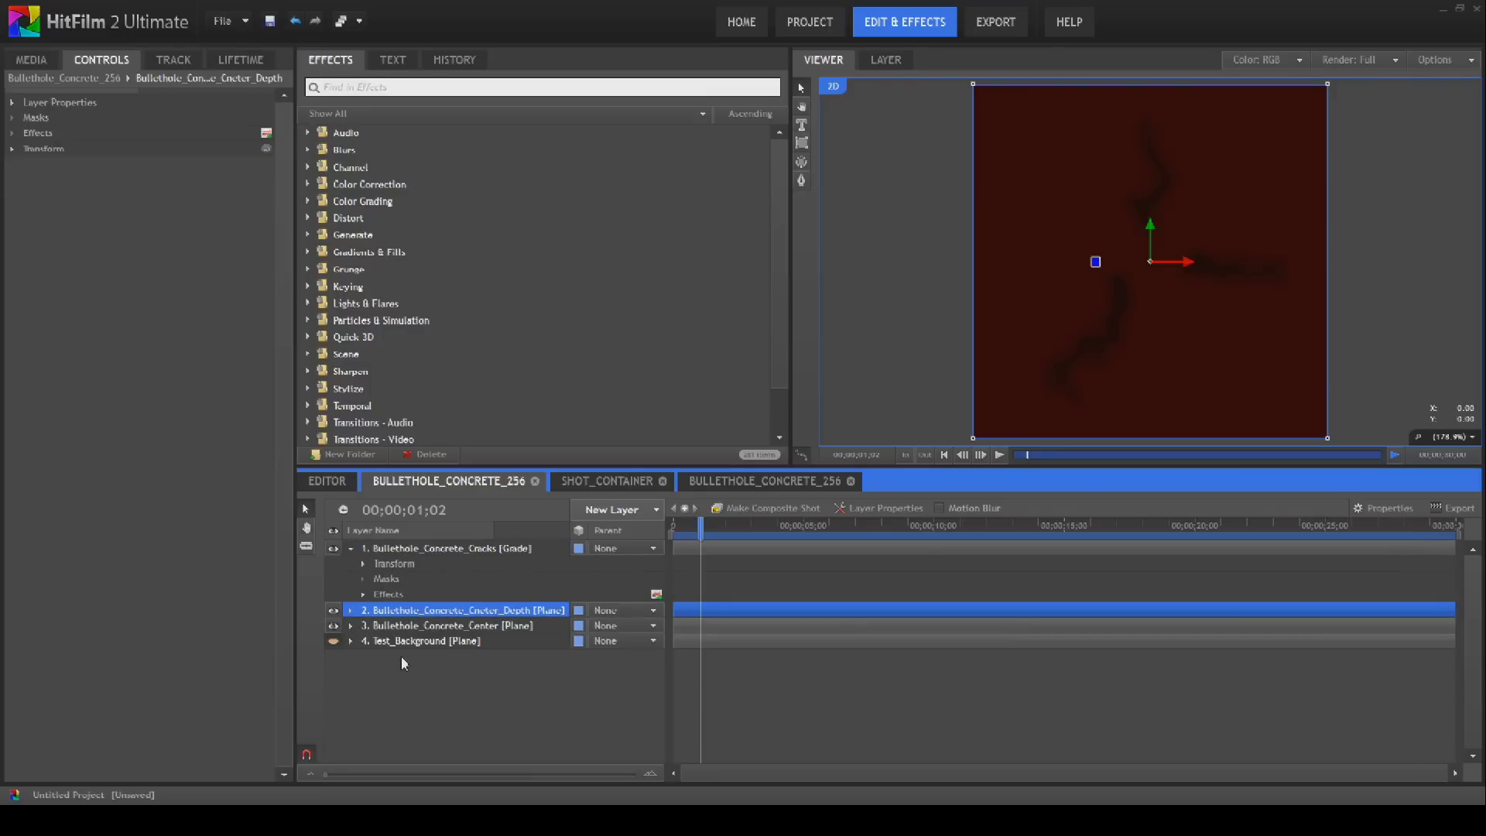
- Copy the circular mask of the Bullethole_Concrete_Center layer and paste it onto the Bullethole_Concrete_Cneter_Depth plane
click(352, 627)
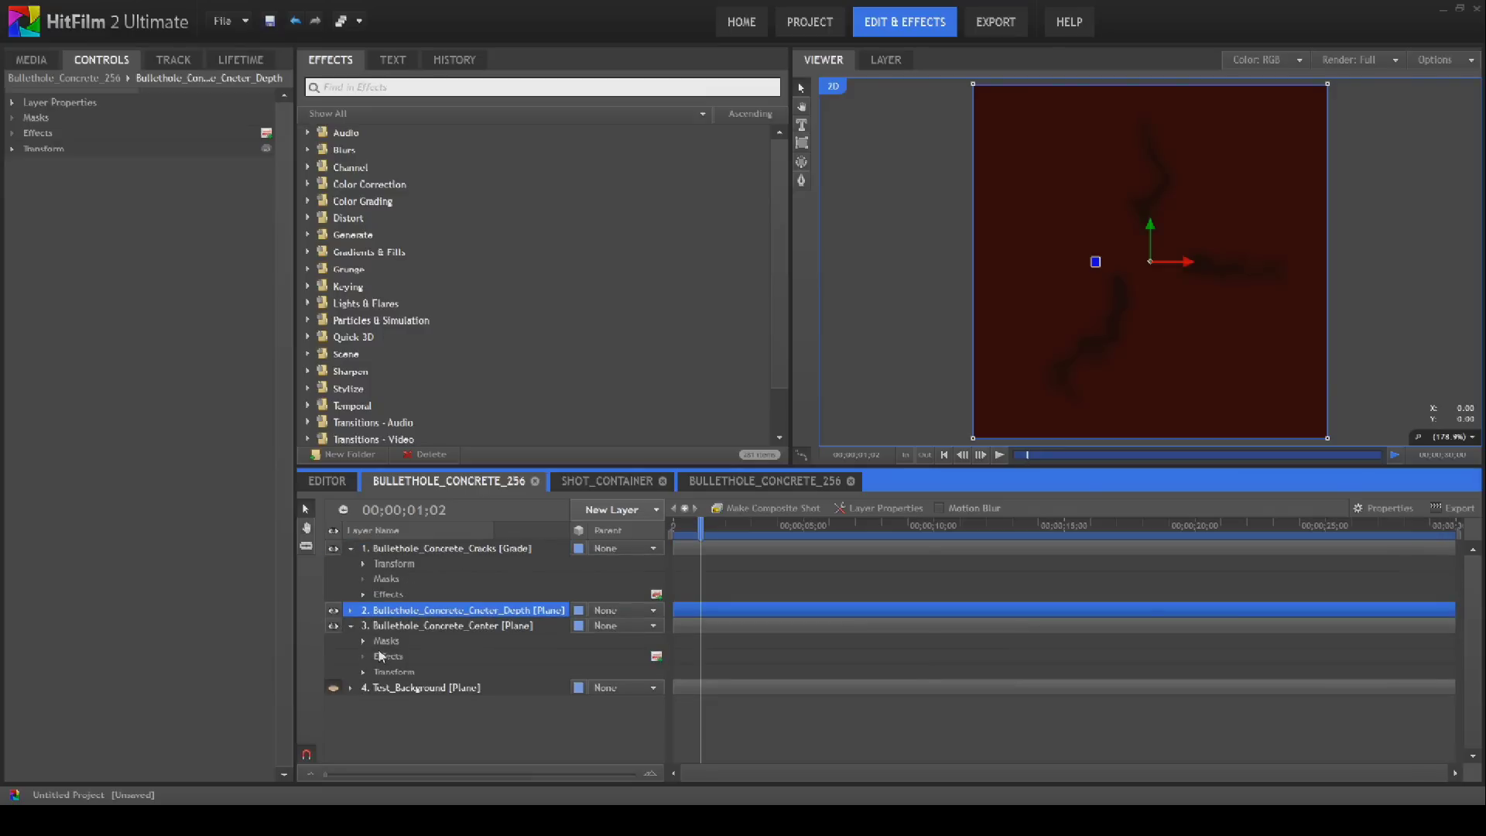
click(363, 642)
right_click(412, 662)
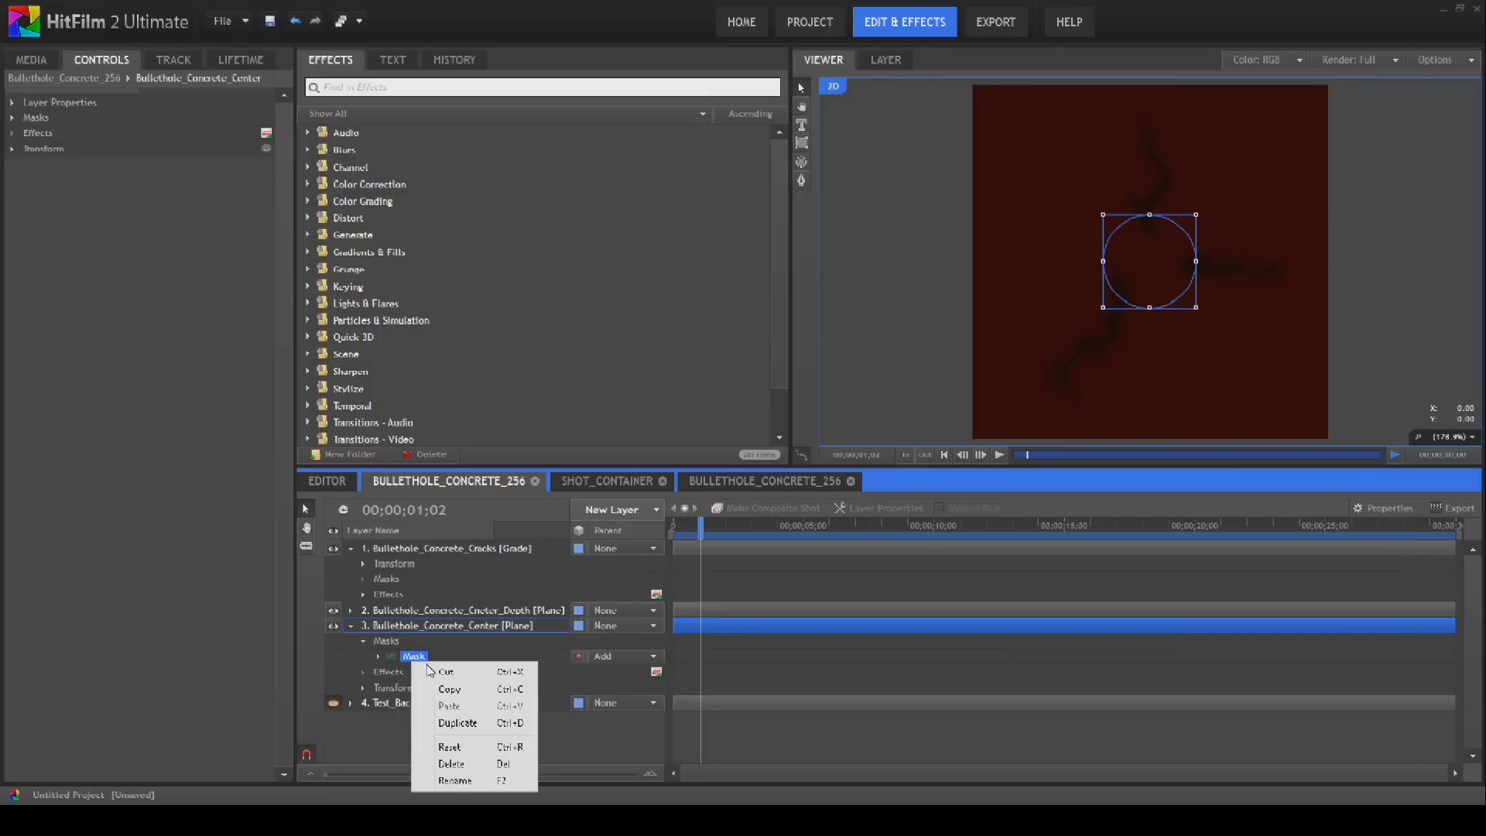
click(464, 691)
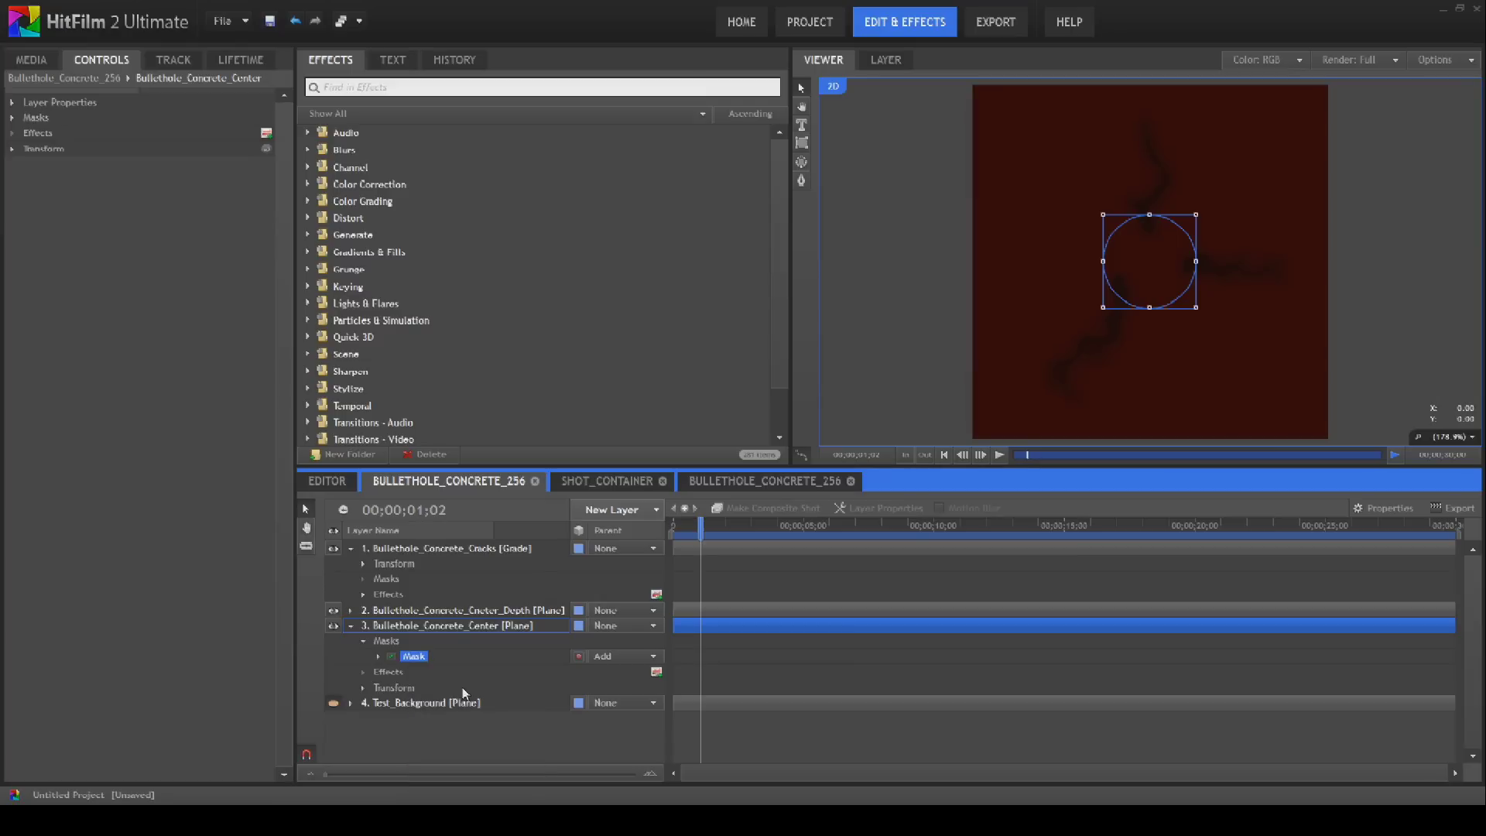
click(467, 611)
right_click(467, 611)
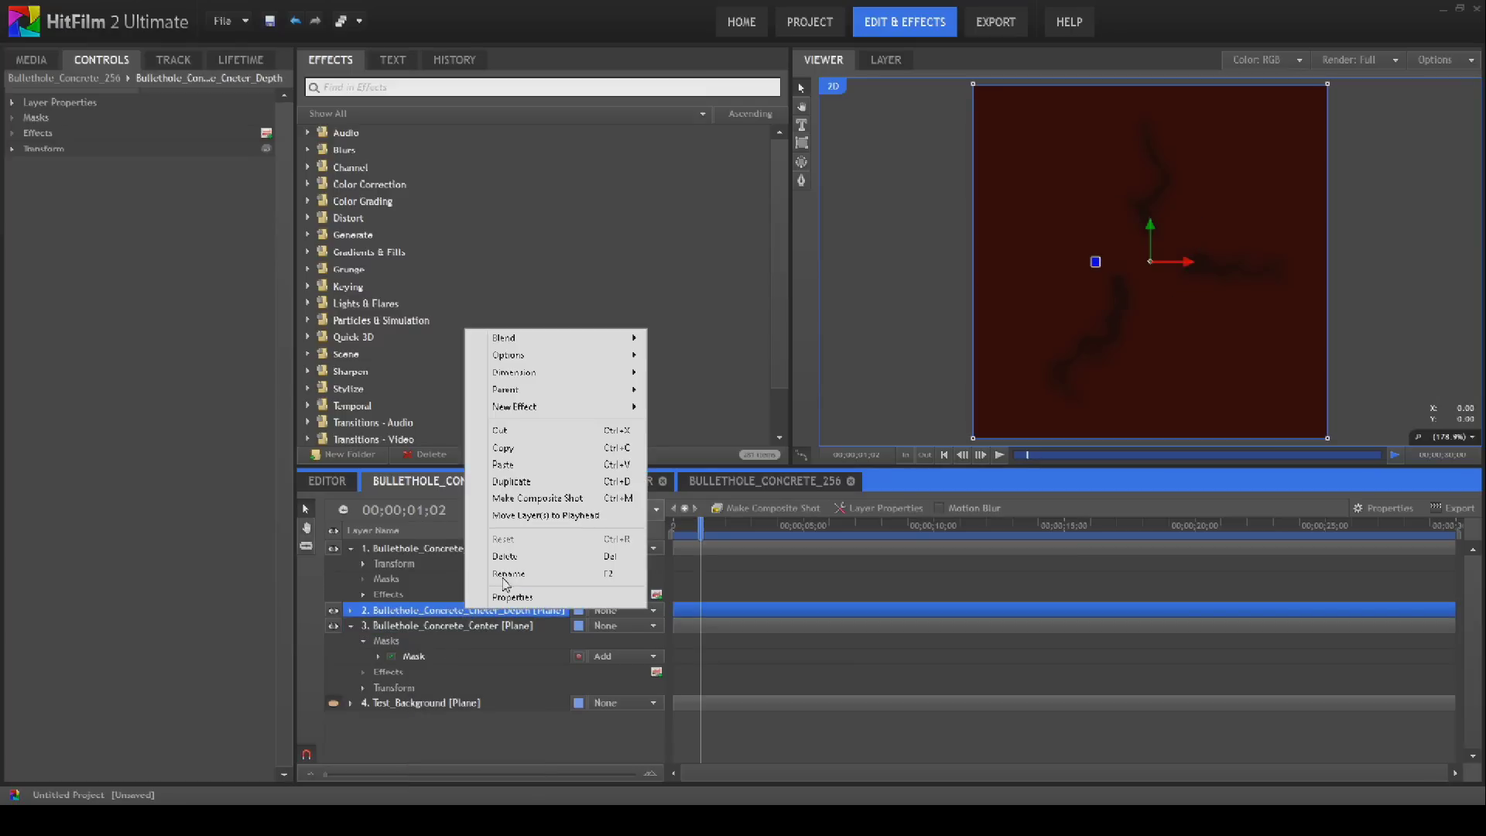
click(530, 474)
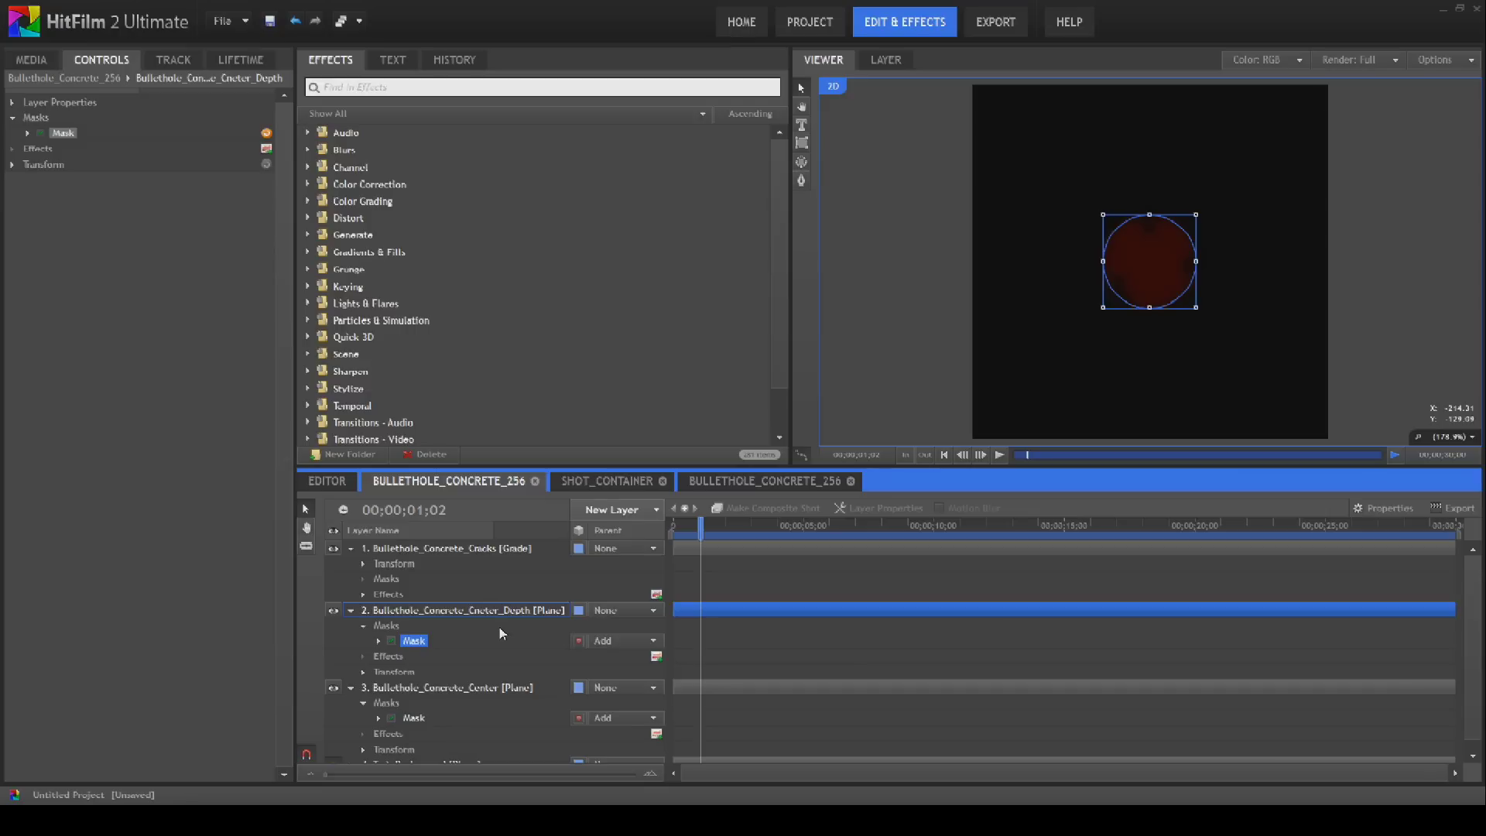
- Collapse the Bullethole_Concrete_Center layer, toggle its visibility off and on, and show the Test_Background layer
click(351, 688)
click(333, 688)
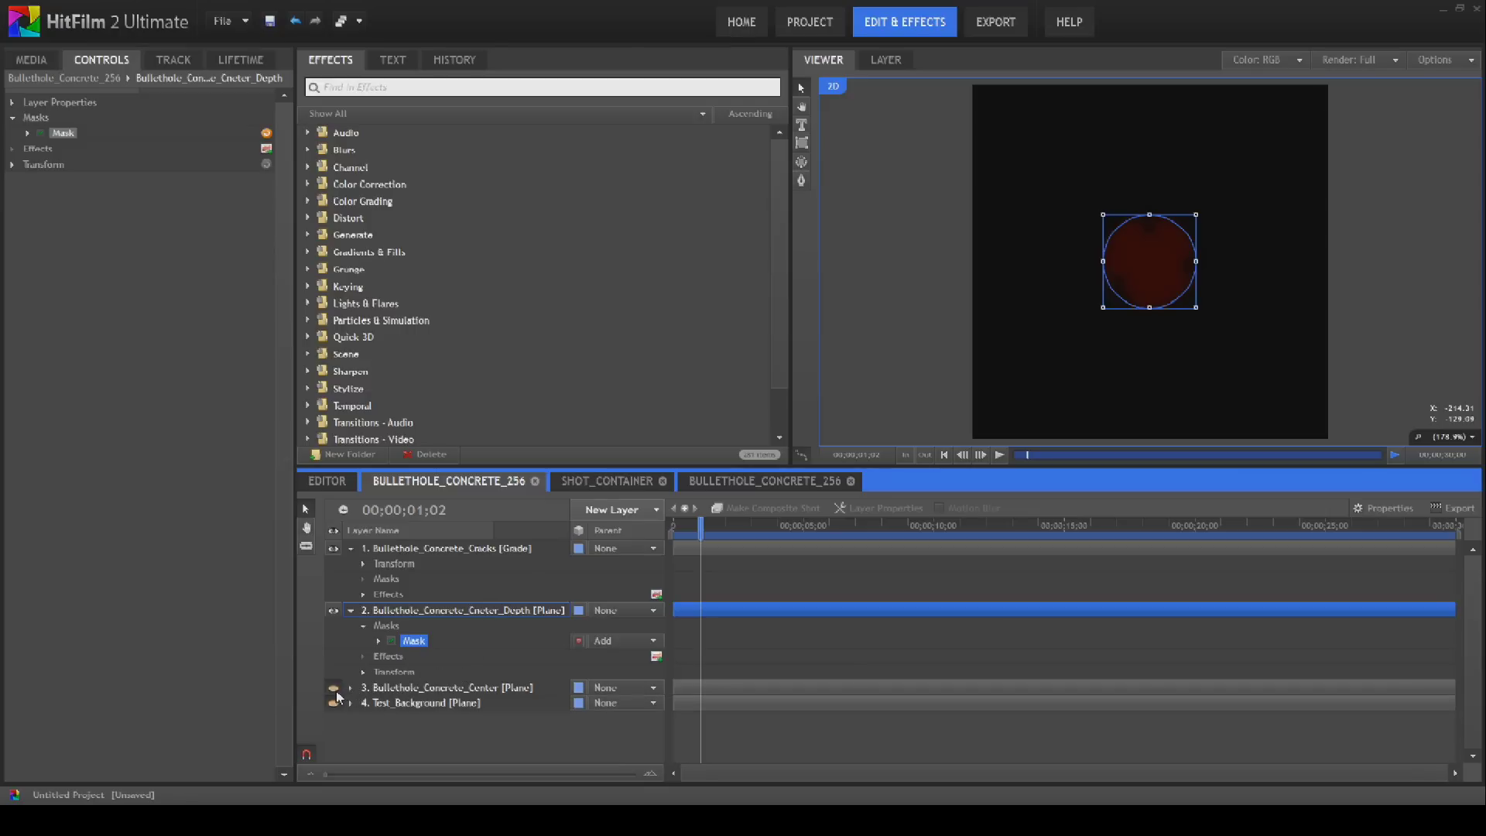
click(334, 689)
click(334, 702)
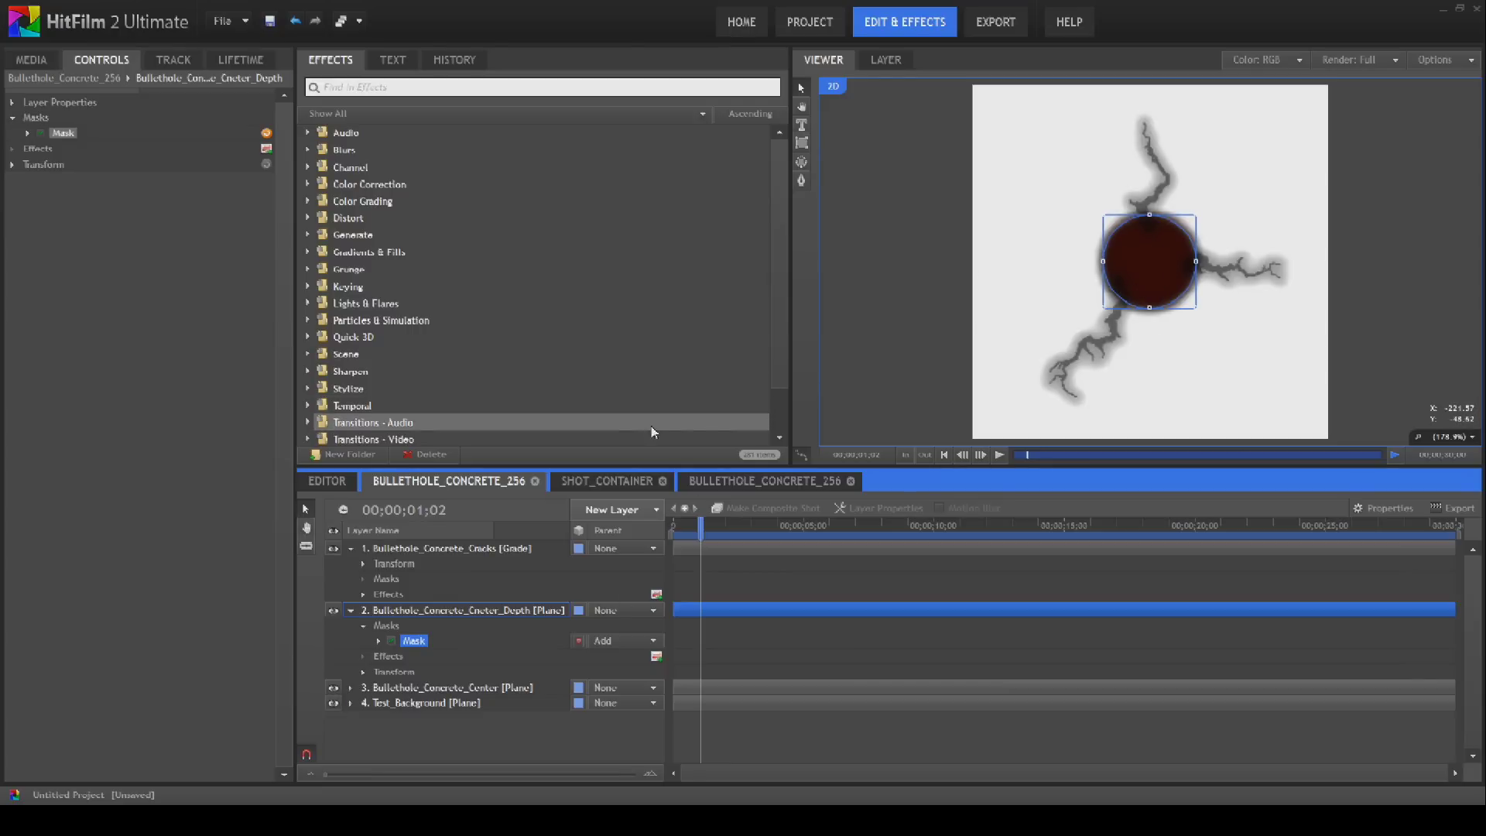
- Delete the bottom point of the depth plane's mask and move its right point slightly up and inward to form a tilted oval
click(805, 185)
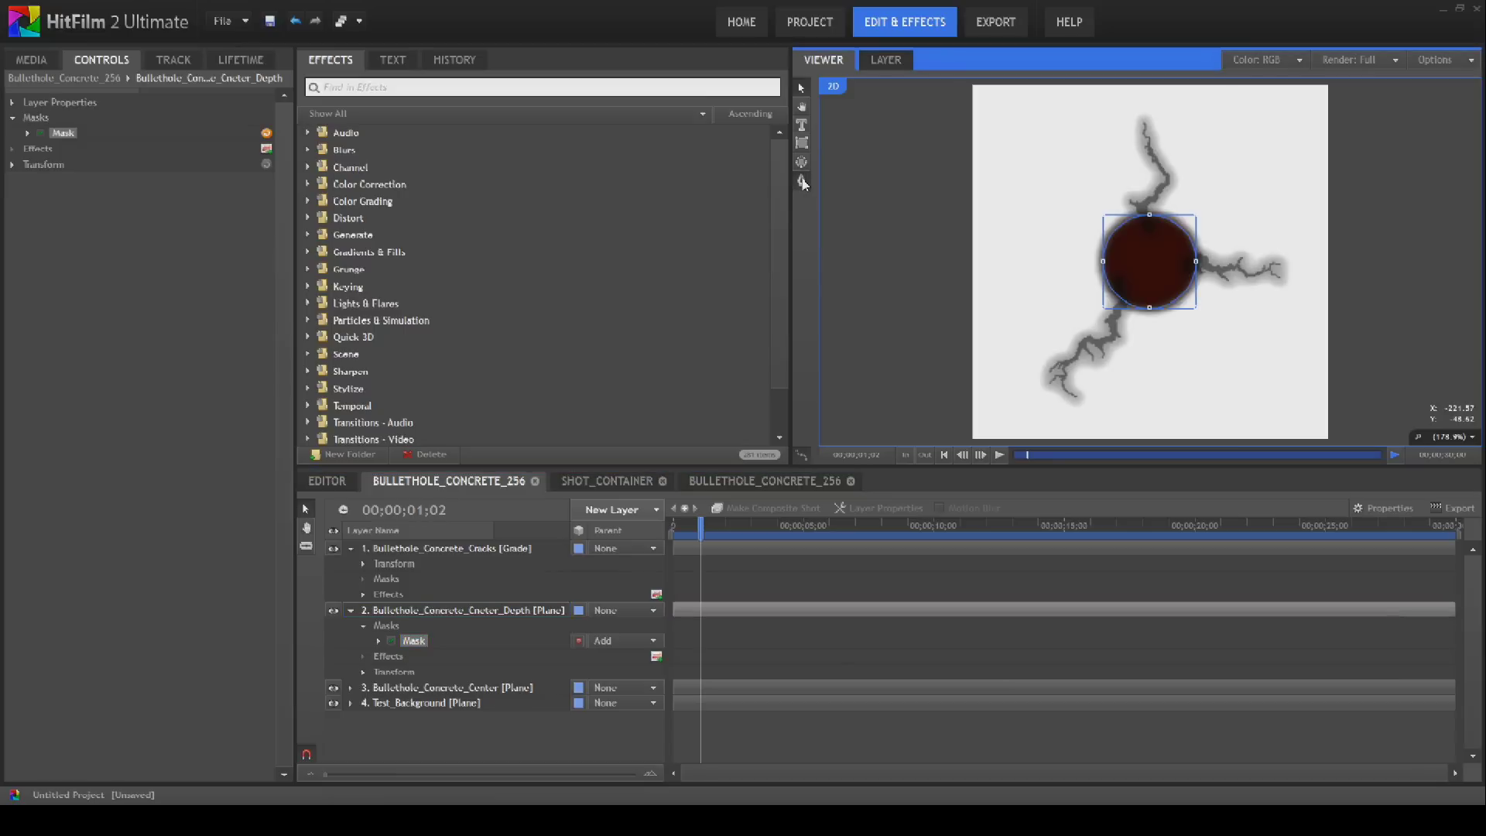
right_click(1150, 308)
click(1187, 379)
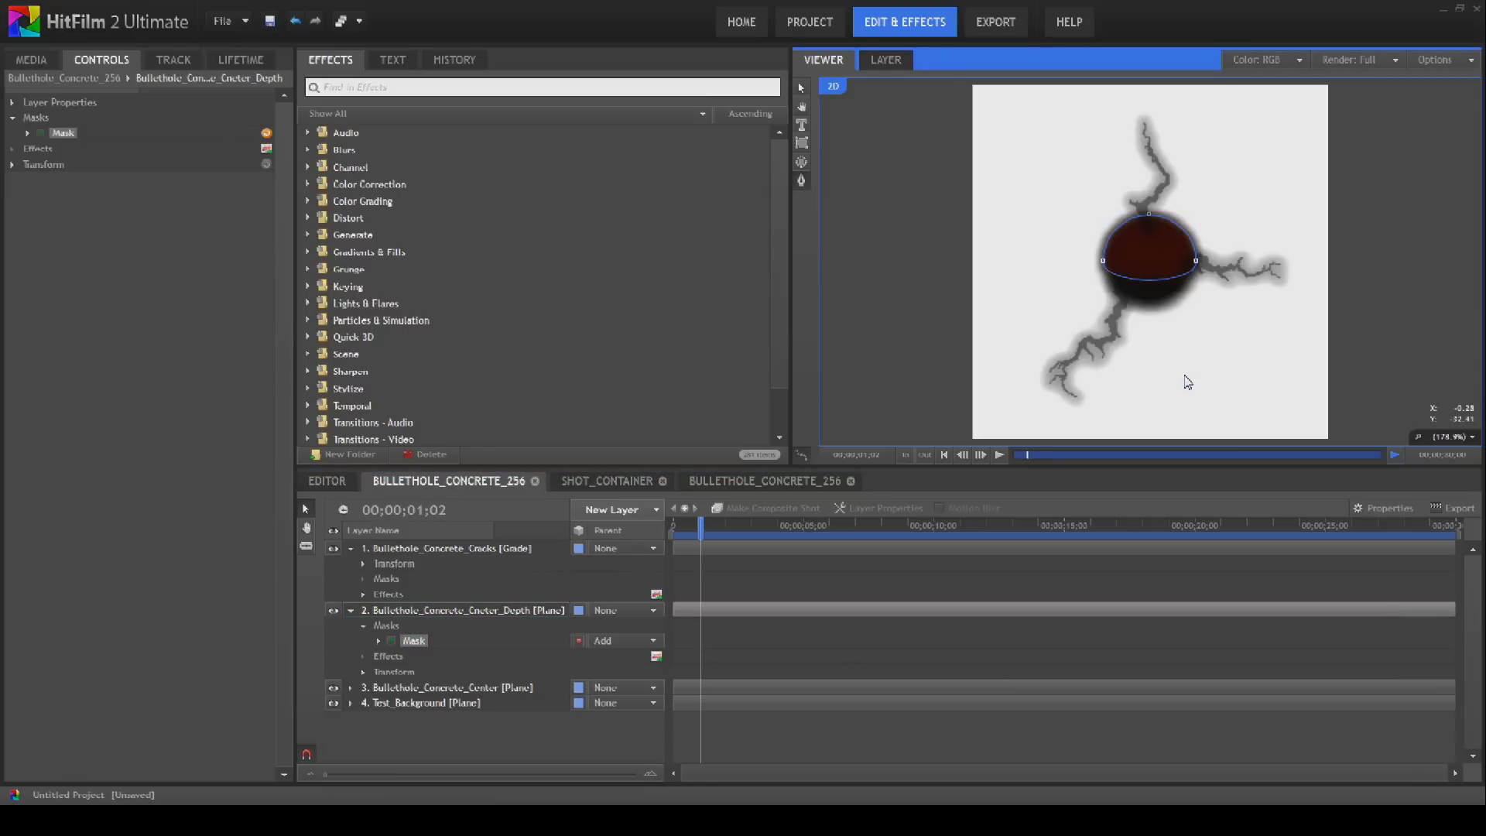
drag(1195, 258, 1188, 249)
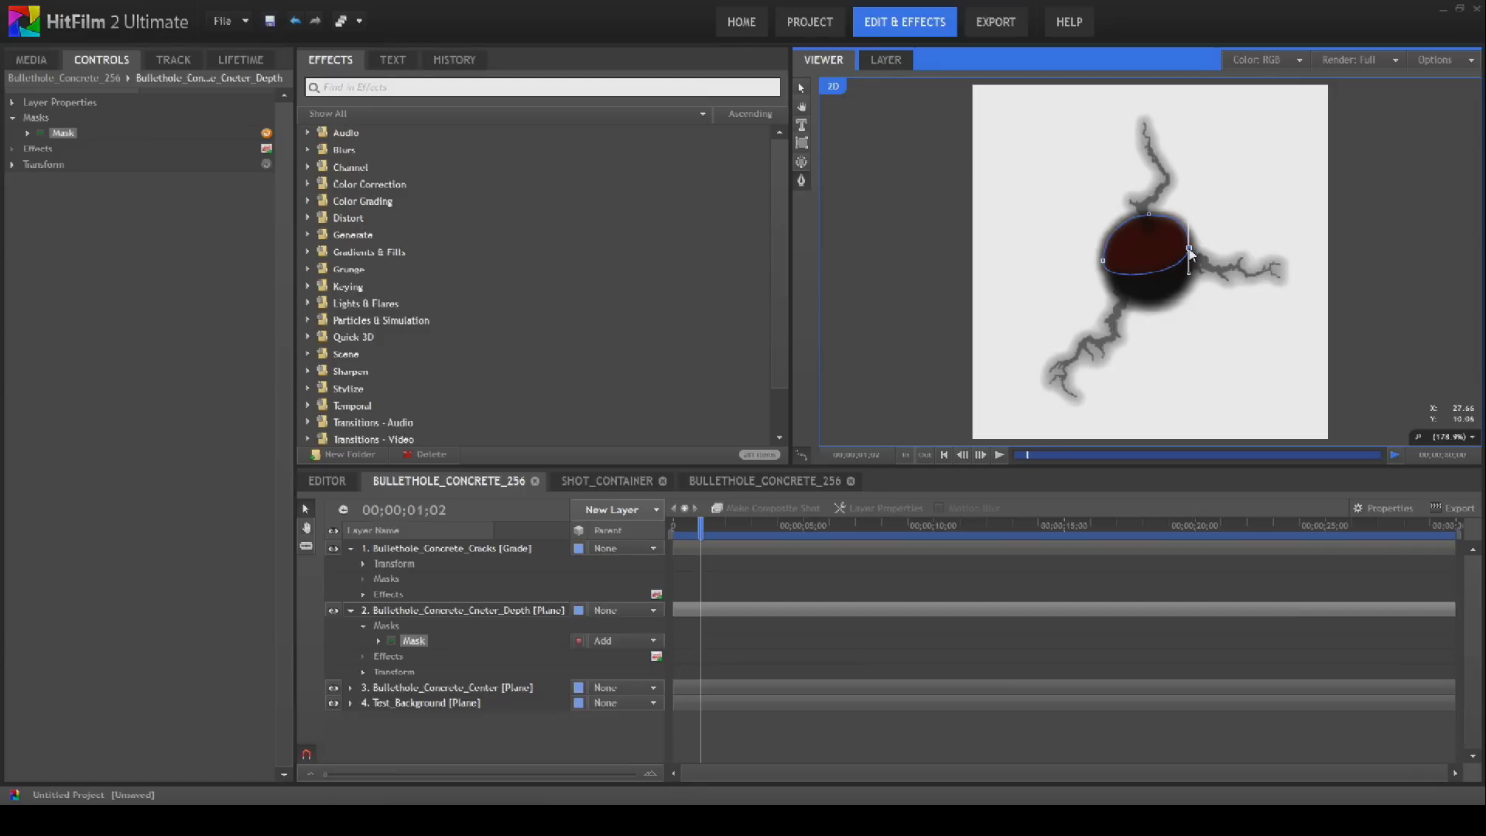
- Set the depth mask's feather strength to 12 px, adjust its expansion slightly, and lower its opacity to 50%
click(410, 648)
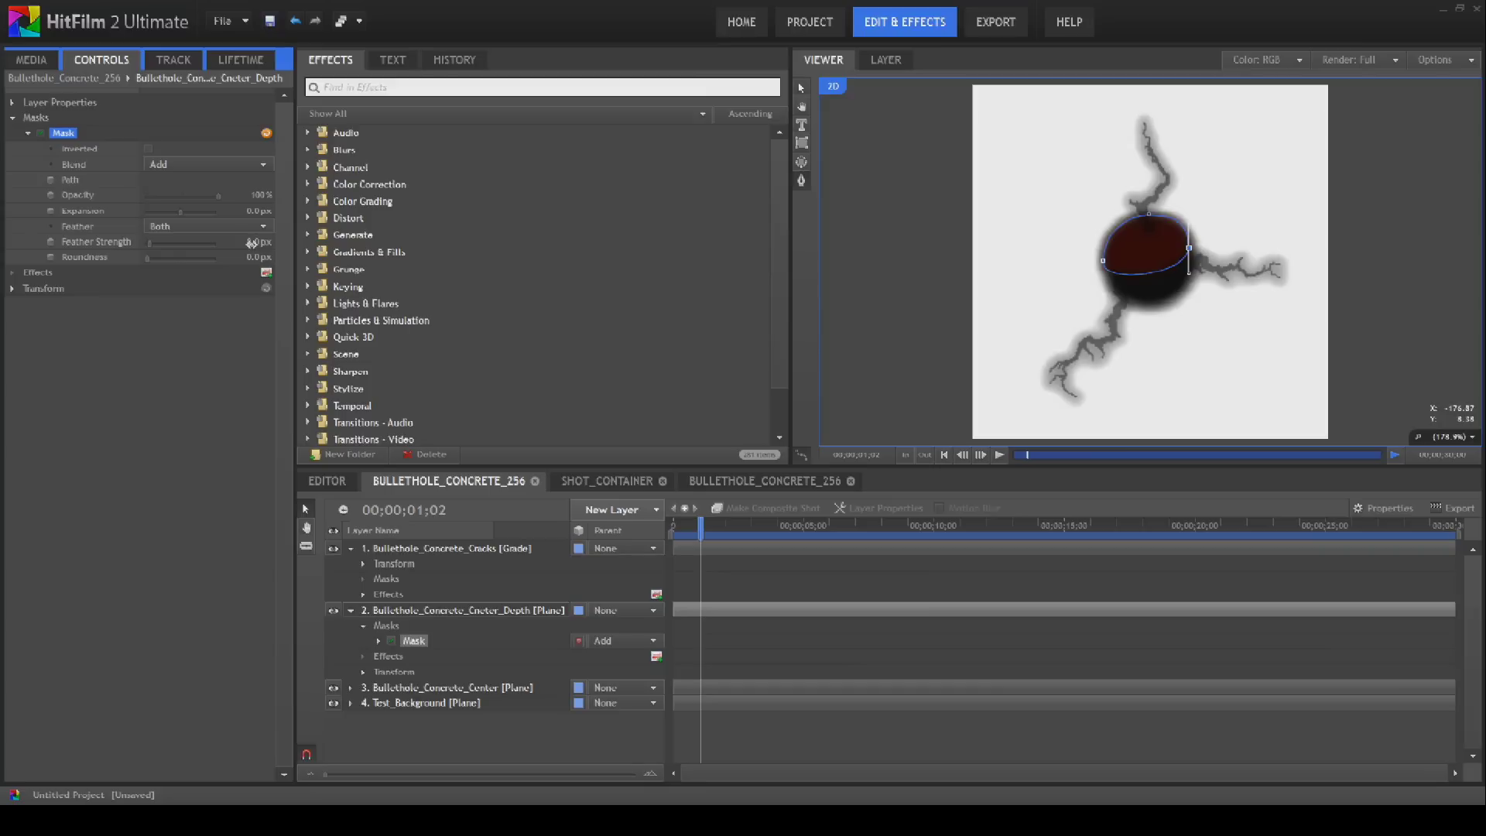
drag(252, 243, 256, 244)
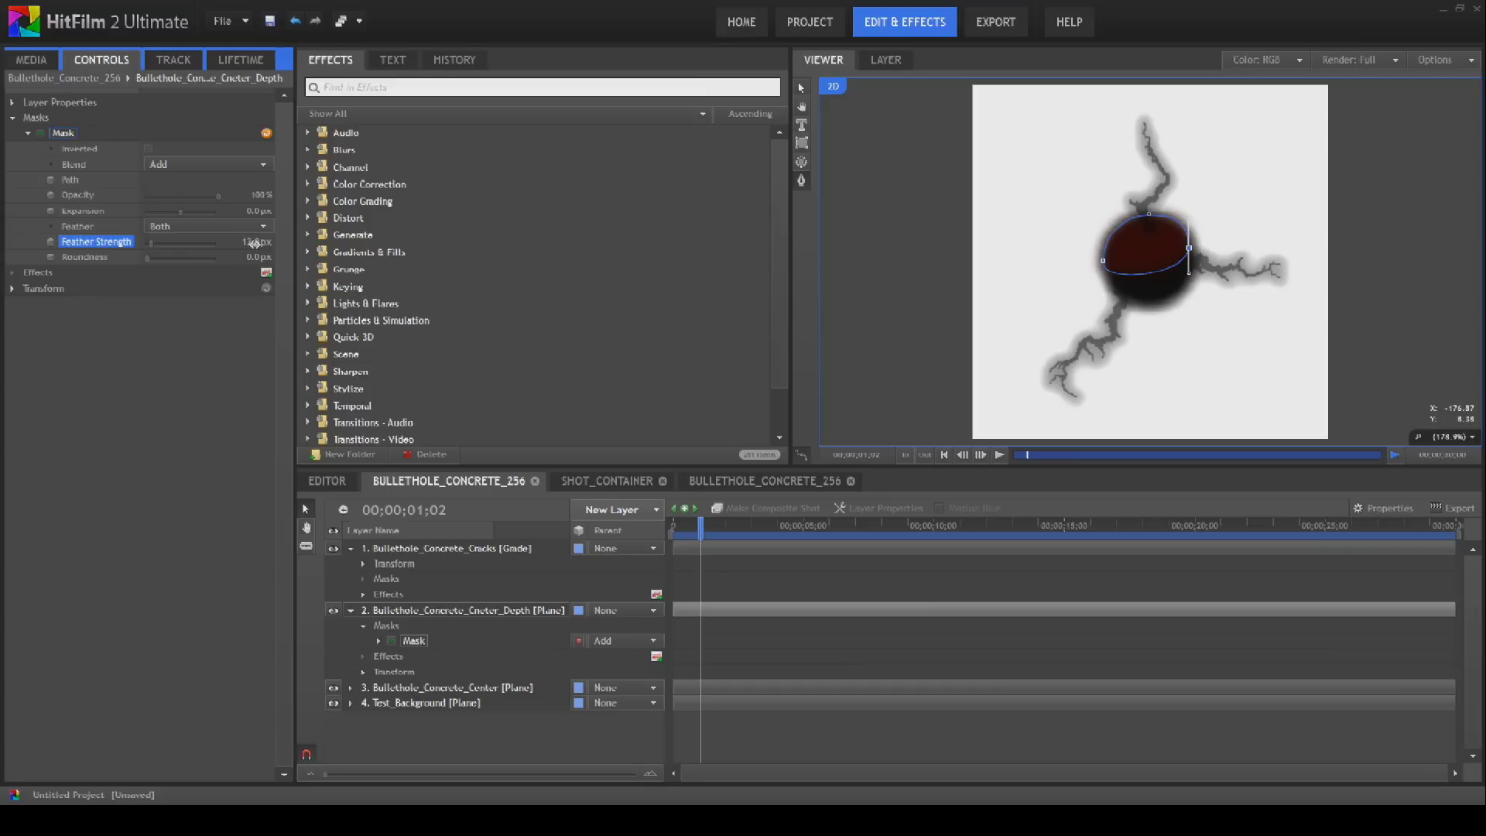
drag(182, 212, 180, 212)
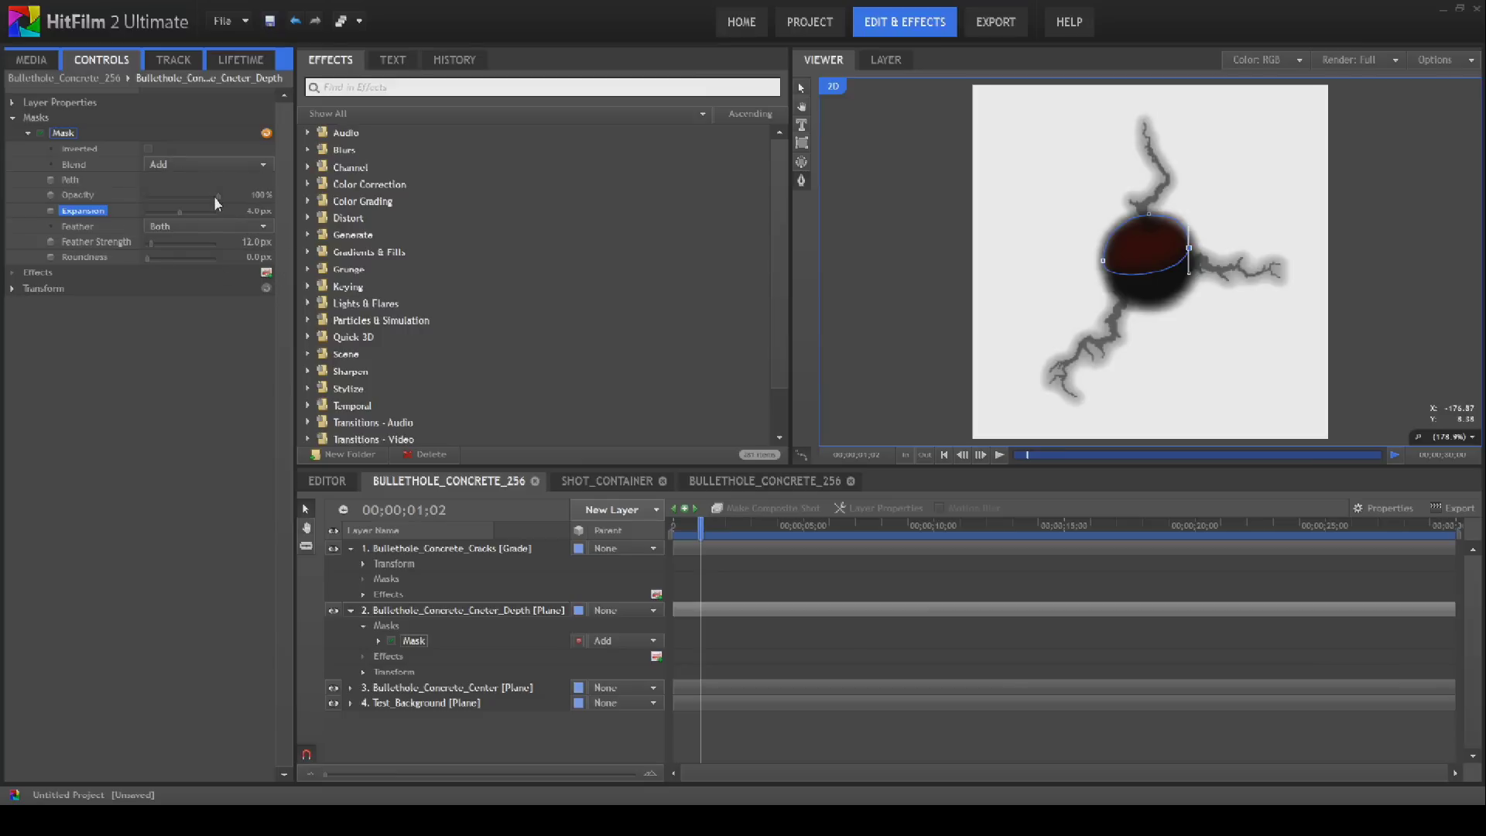
drag(215, 197, 192, 198)
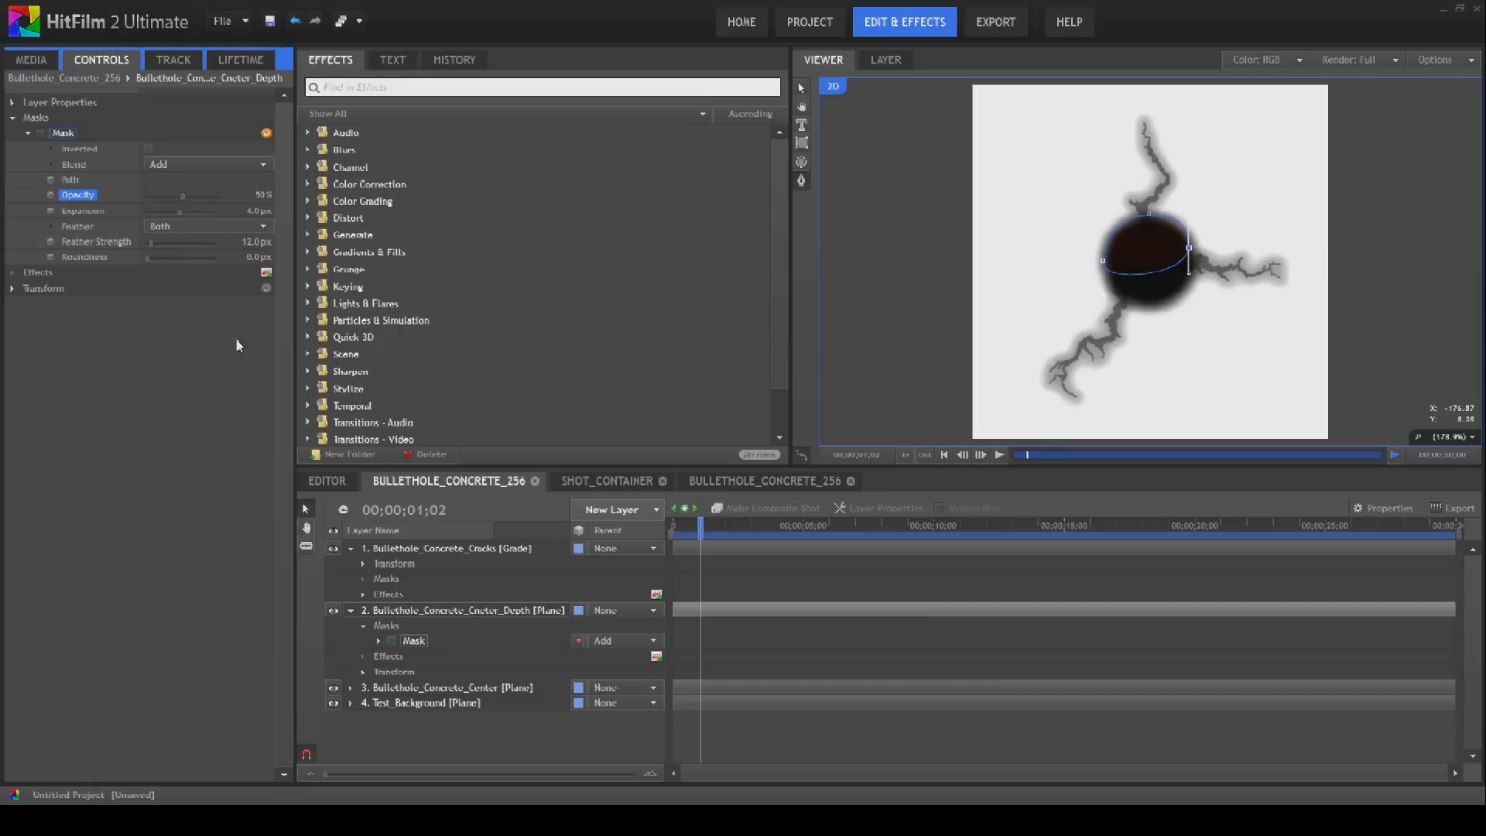
- Hide the Test_Background layer in the original bullet hole composite and return to Shot_Container
click(617, 485)
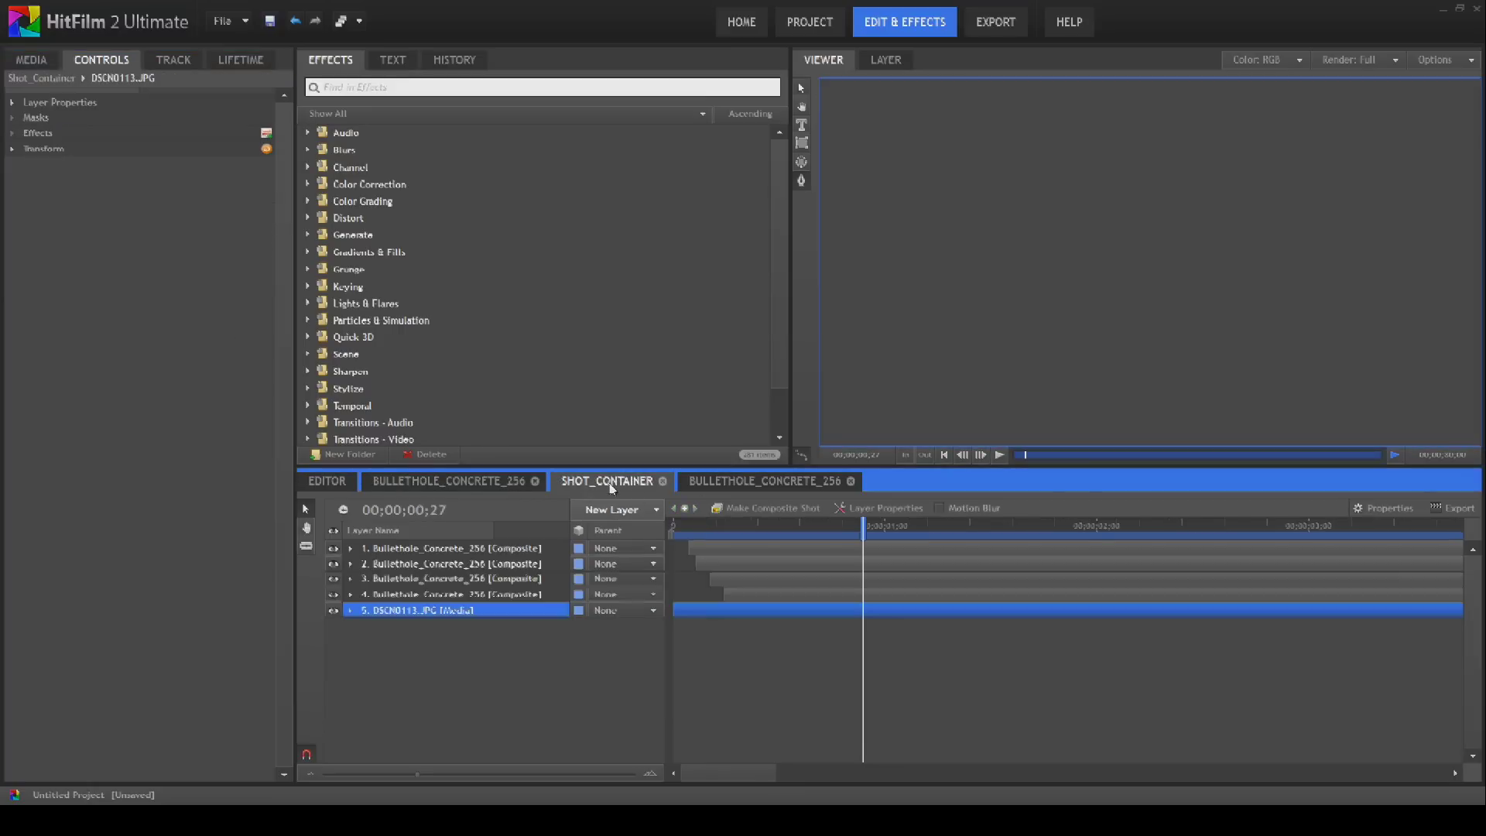
click(476, 482)
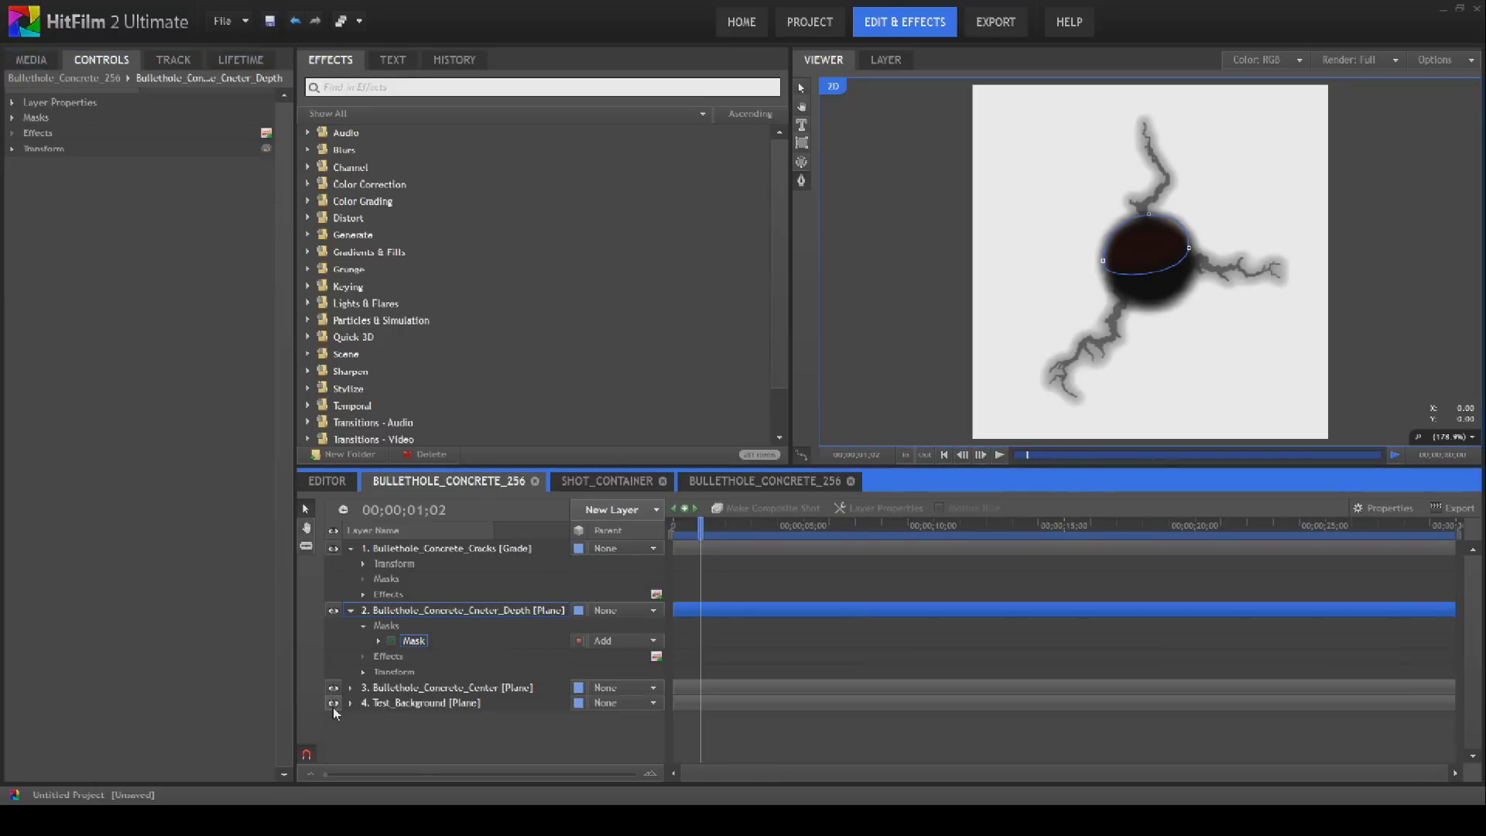
click(332, 704)
click(627, 483)
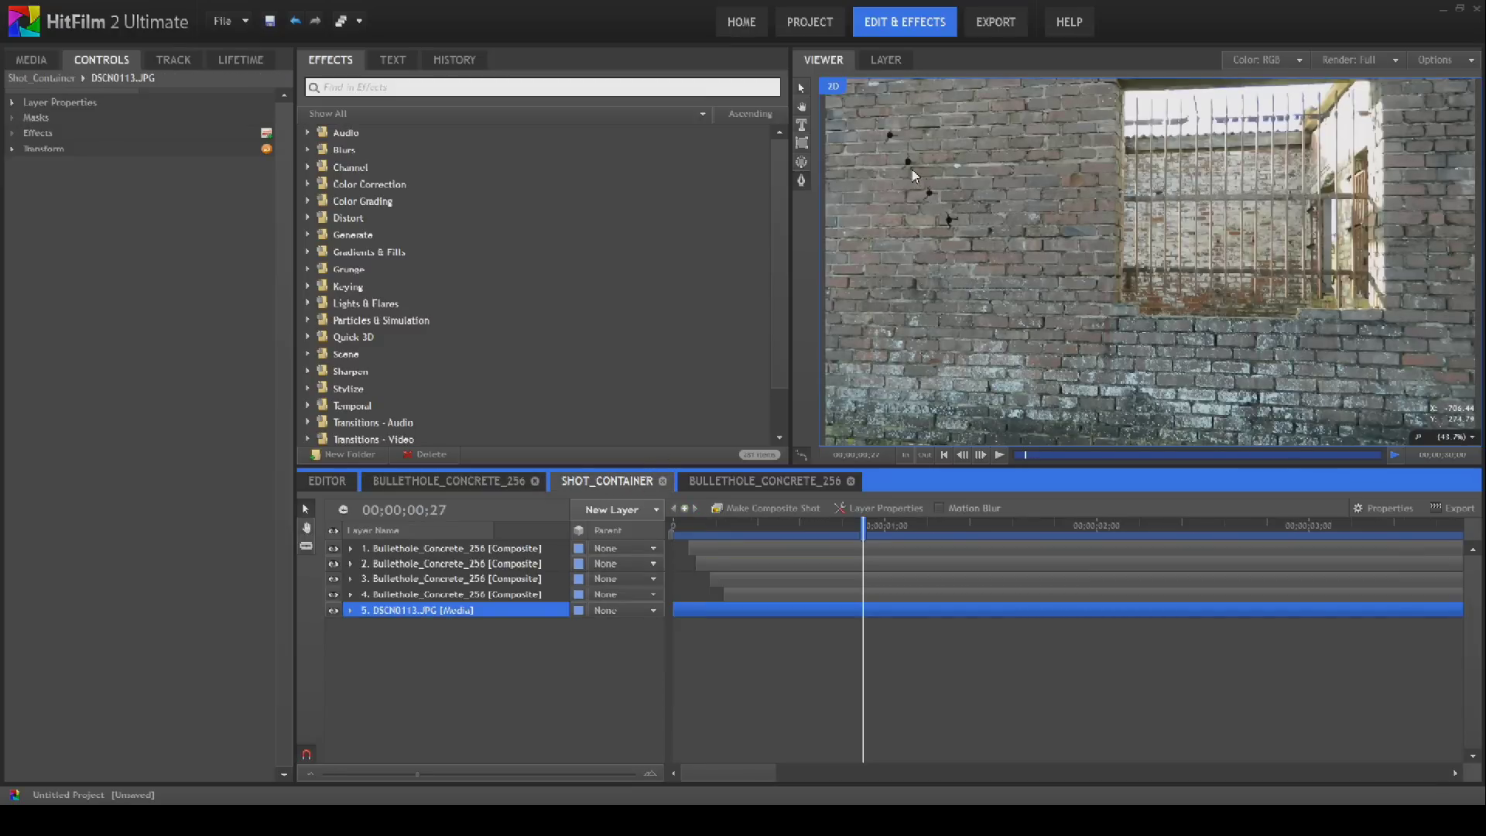
- Compare the original composite with Shot_Container and examine the four bullet holes on the brick wall up close and in full view
click(483, 487)
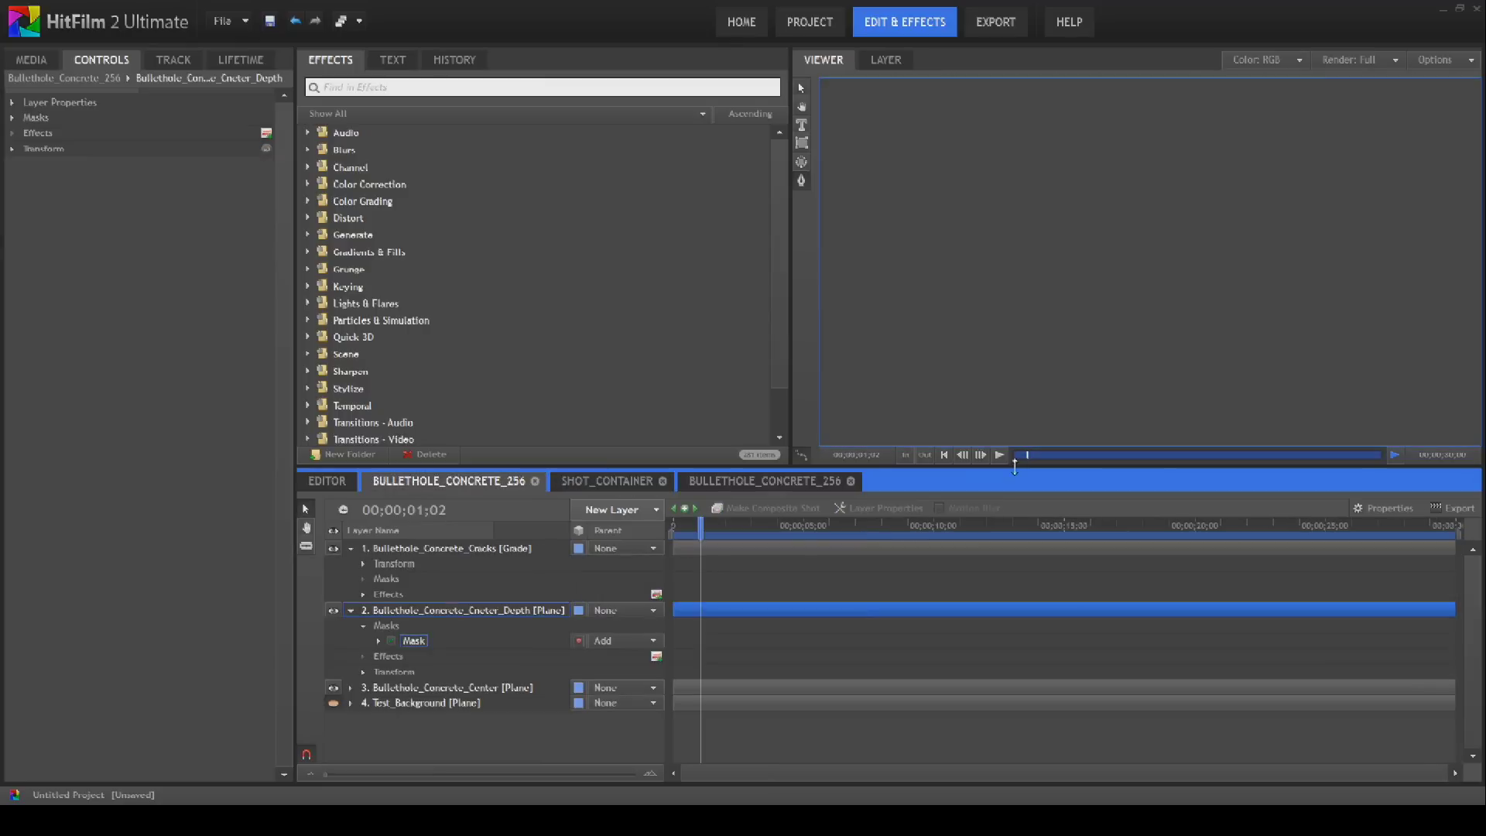
click(619, 482)
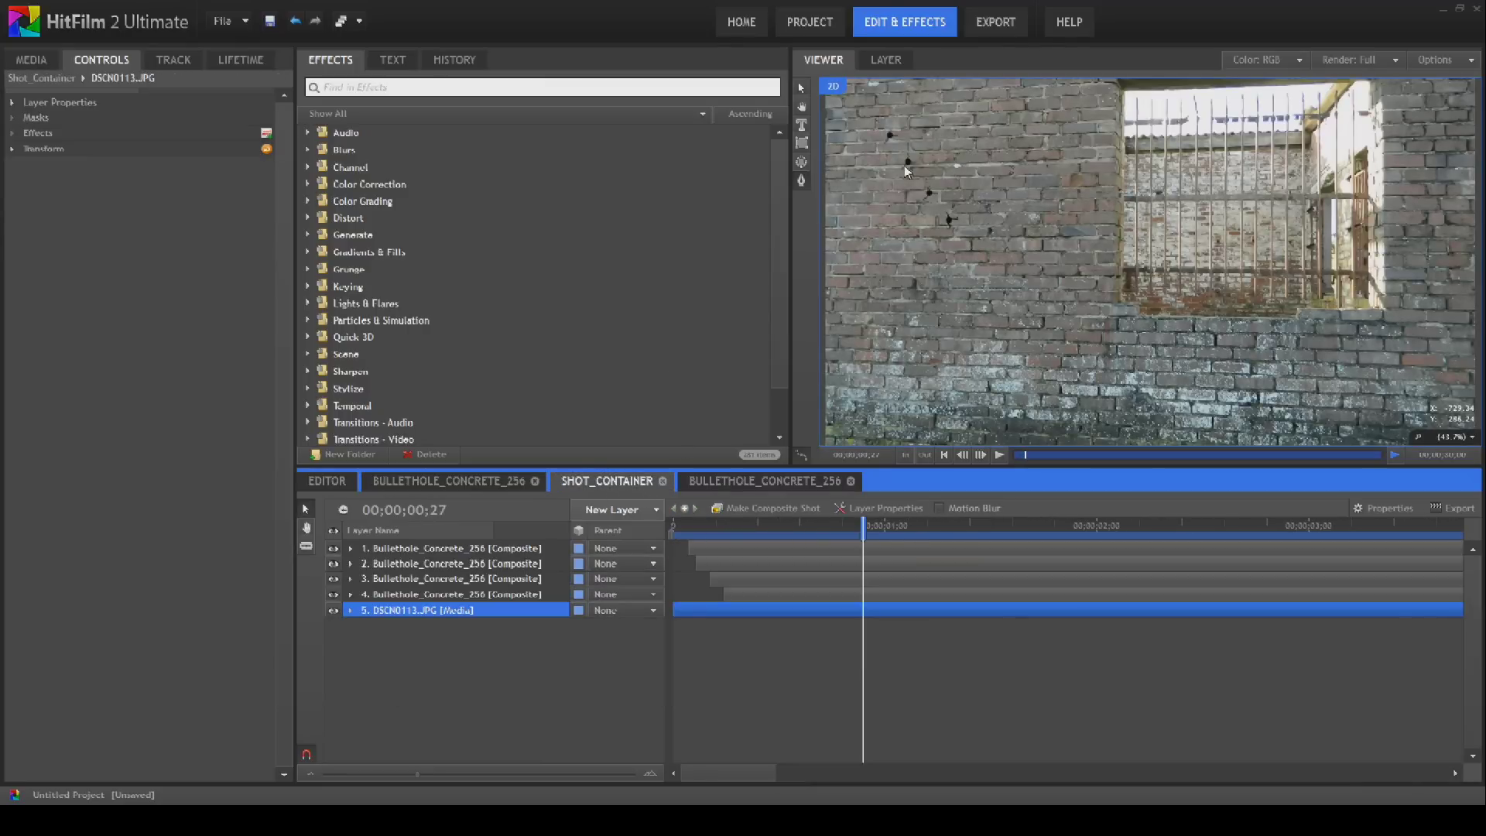
scroll(906, 171, up, 2)
drag(902, 249, 1326, 319)
drag(1265, 252, 1251, 331)
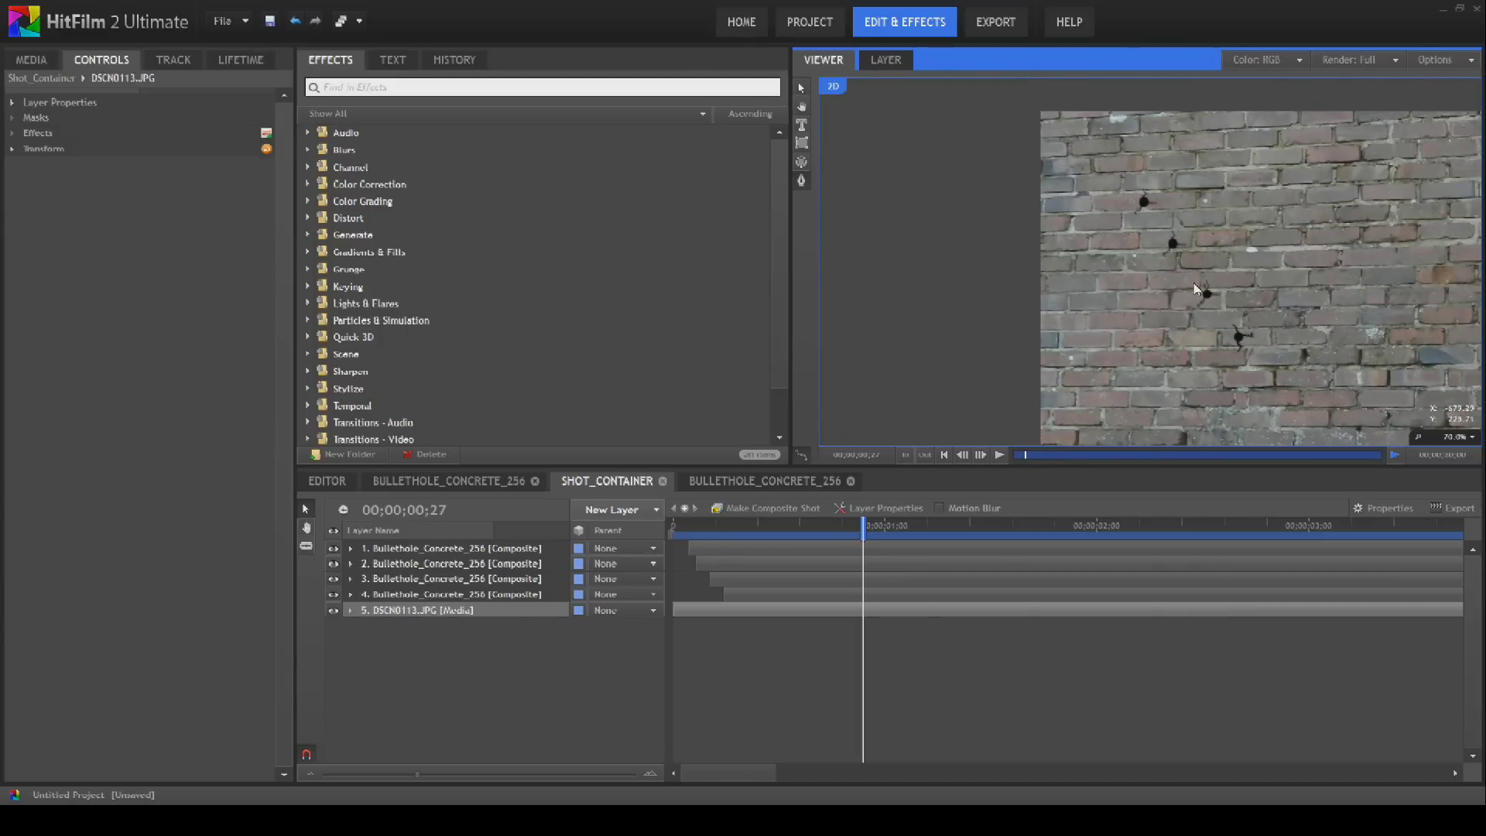
scroll(1194, 289, down, 3)
drag(1367, 249, 1046, 189)
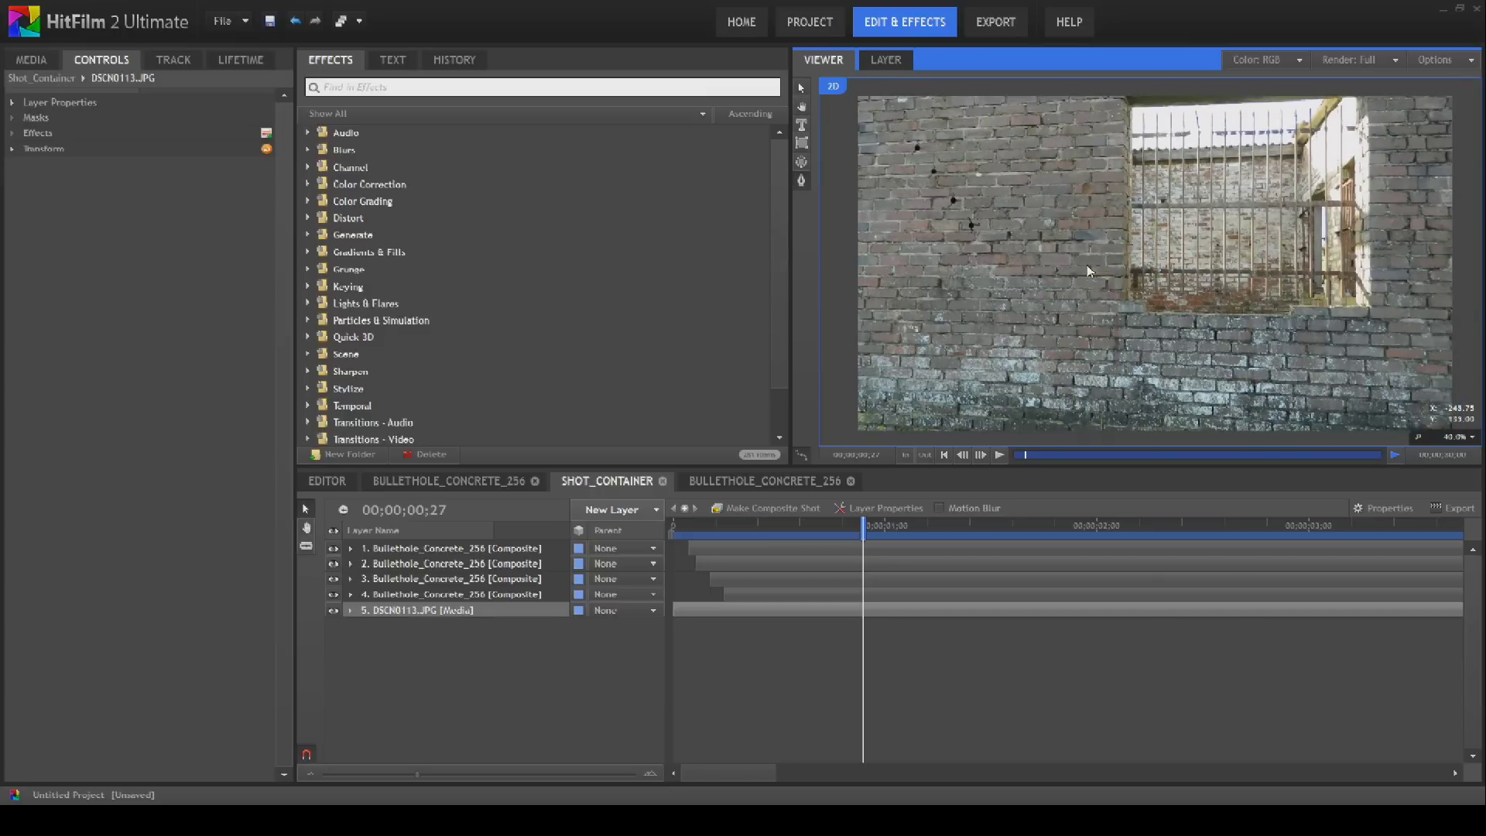